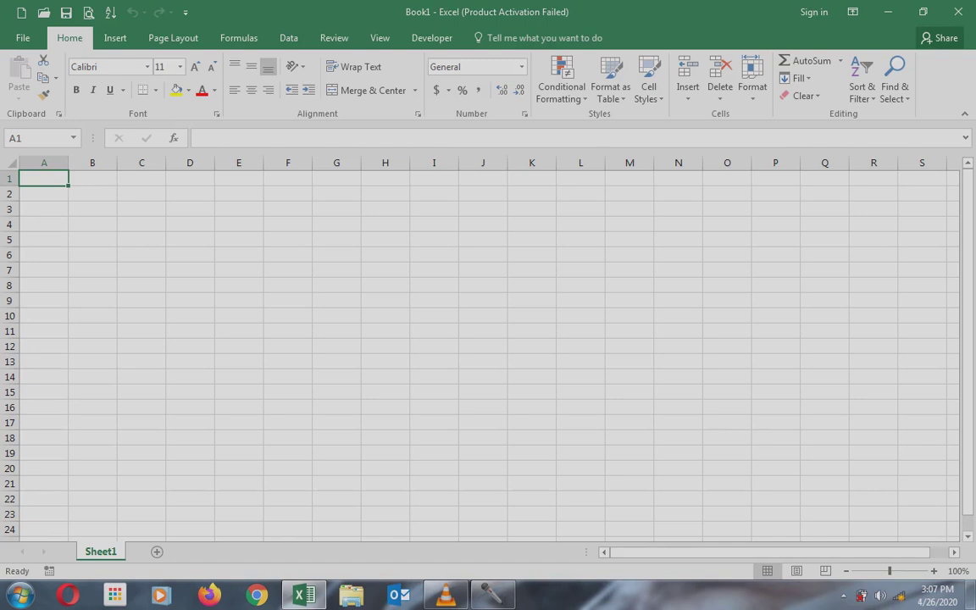
# Enter the column headers Income, Commission and Total in cells A1 to C1
pyautogui.write('Income')
pyautogui.press('Tab')
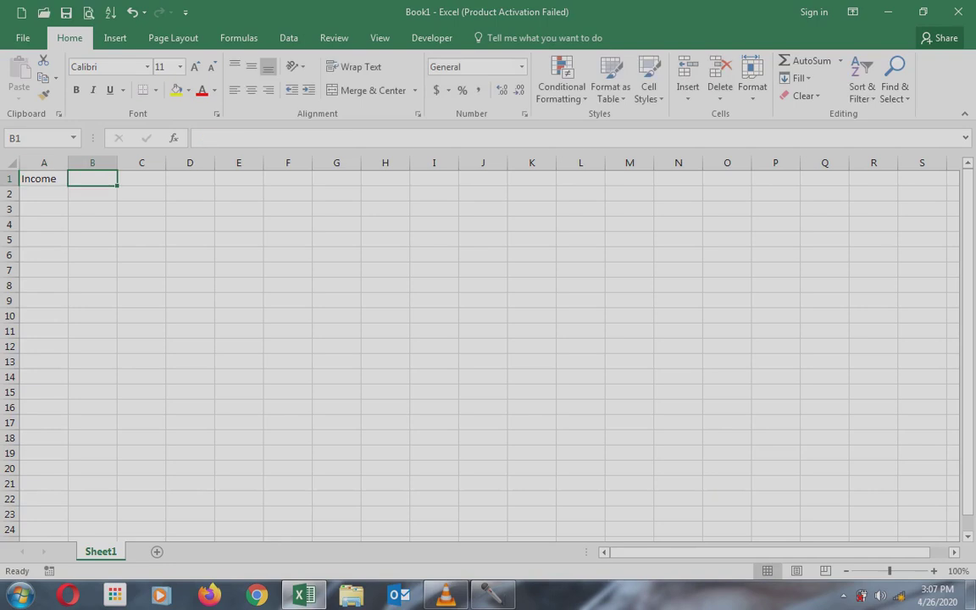
pyautogui.write('Co')
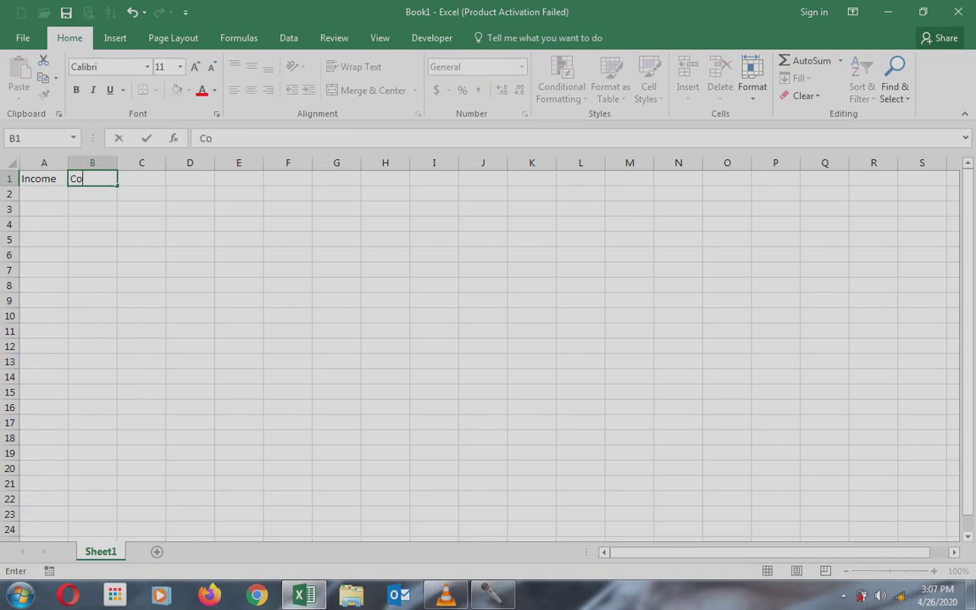
pyautogui.write('mmission')
pyautogui.hotkey('ctrl', 'Return')
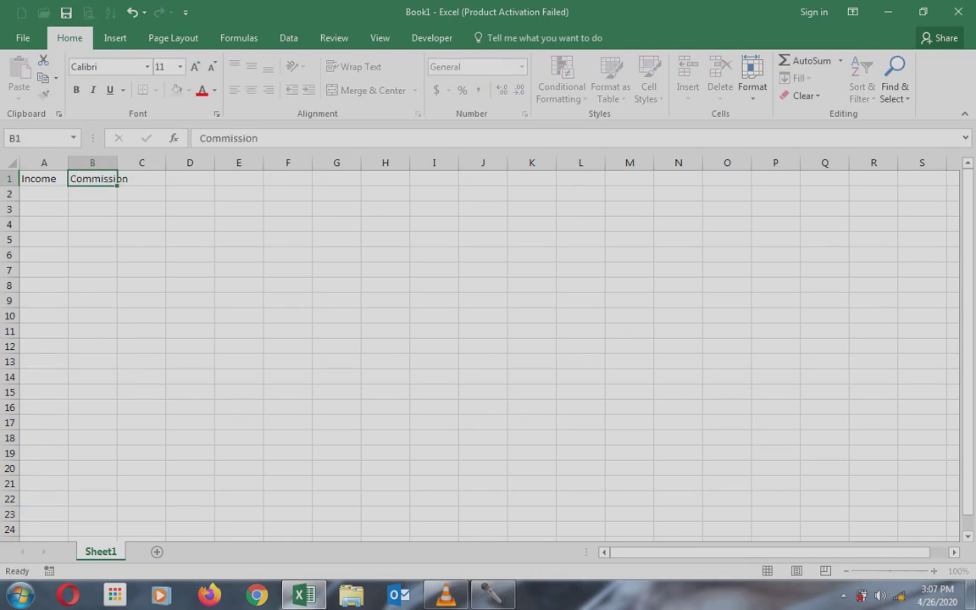
pyautogui.press('Left')
pyautogui.press('Right')
pyautogui.press('Right')
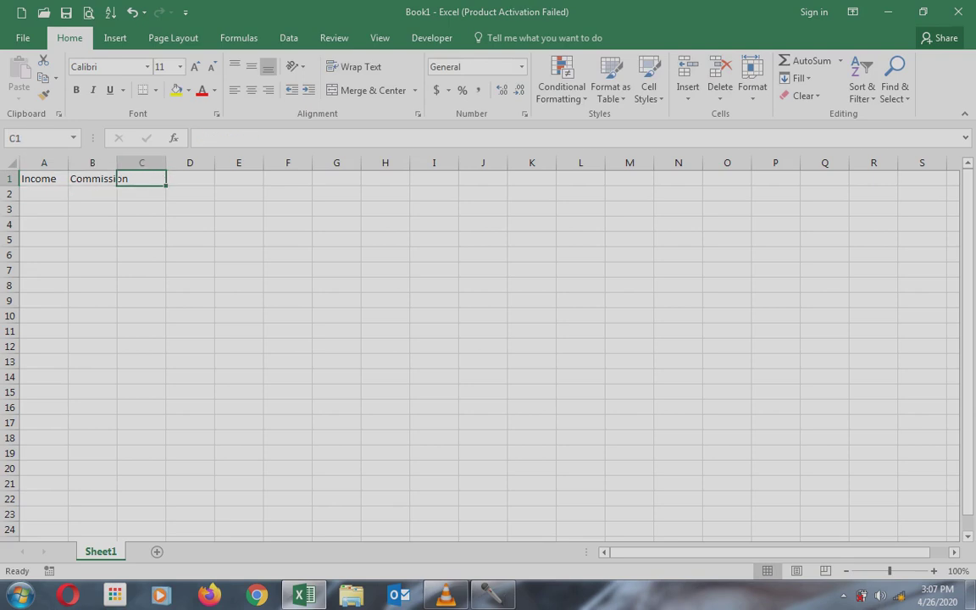
pyautogui.write('Total')
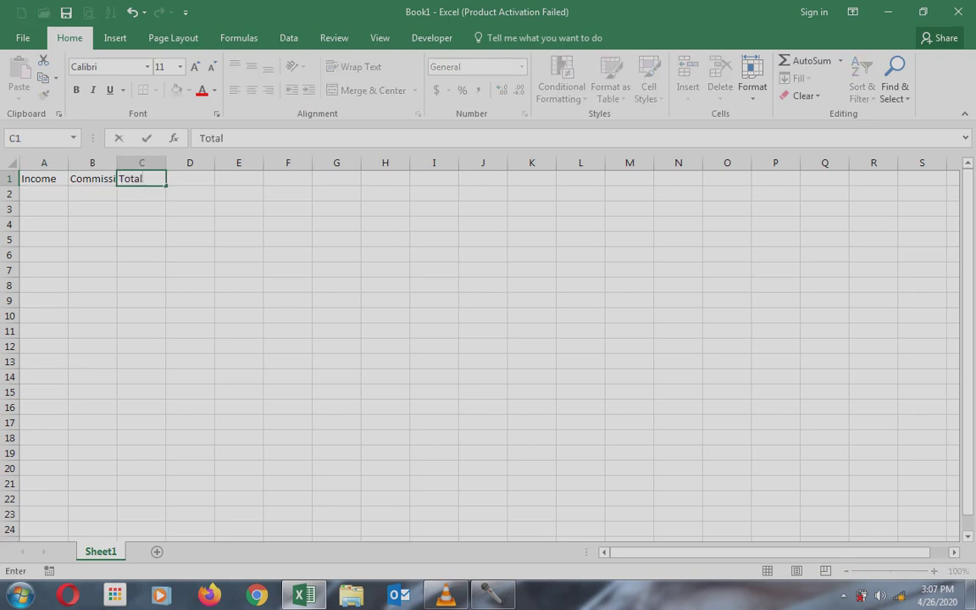
pyautogui.press('Return')
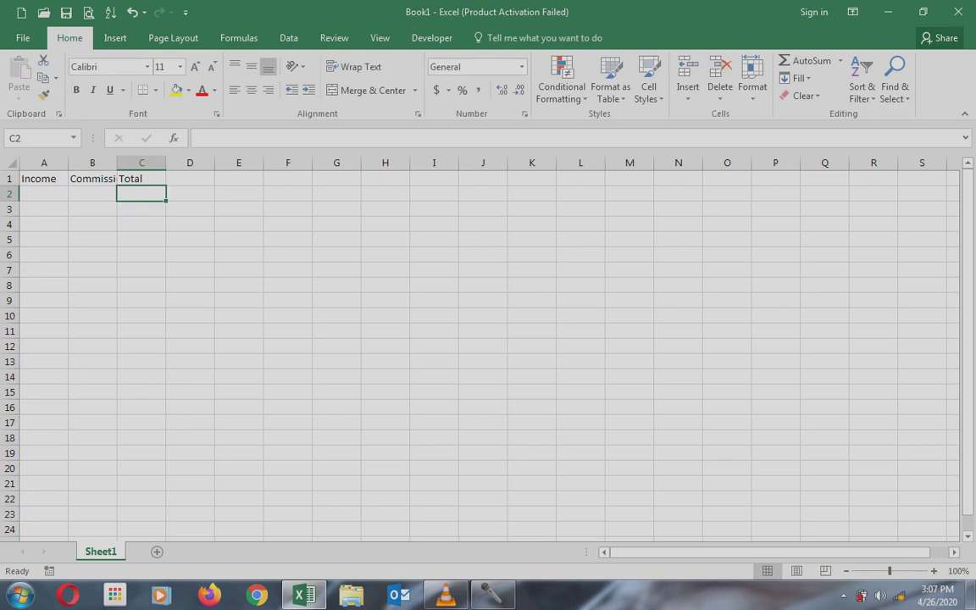
# Enter 20000 under Income and 5000 under Commission in row 2, auto-fitting the Commission column's width
pyautogui.press('Left')
pyautogui.press('Left')
pyautogui.write('20000')
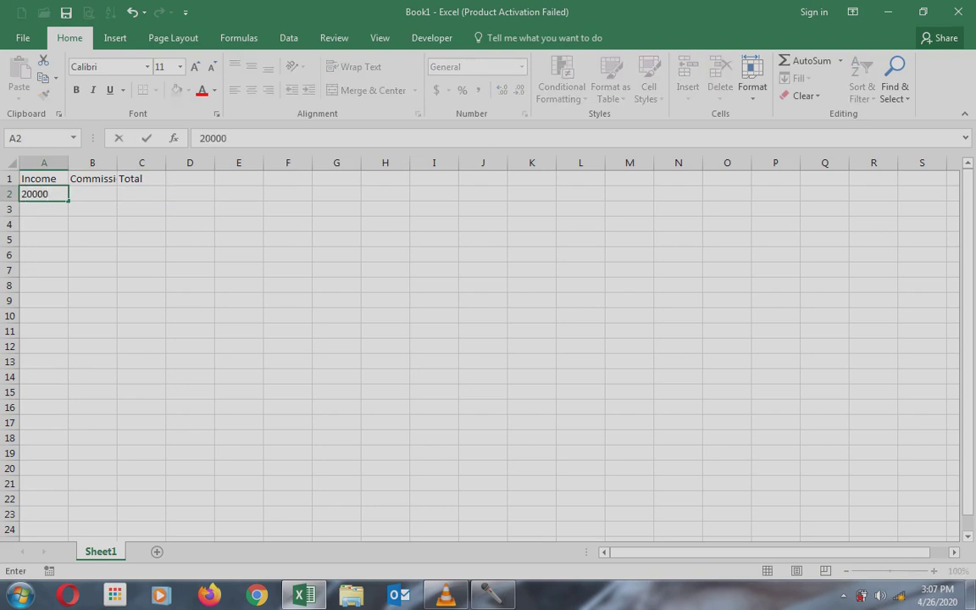
pyautogui.press('Tab')
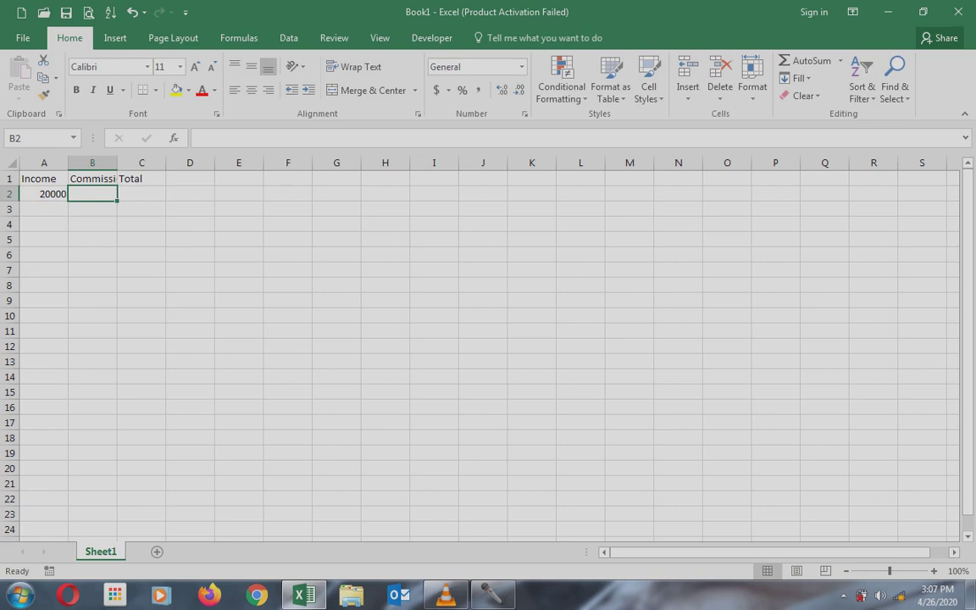
pyautogui.hotkey('alt', 'h')
pyautogui.press('o')
pyautogui.press('i')
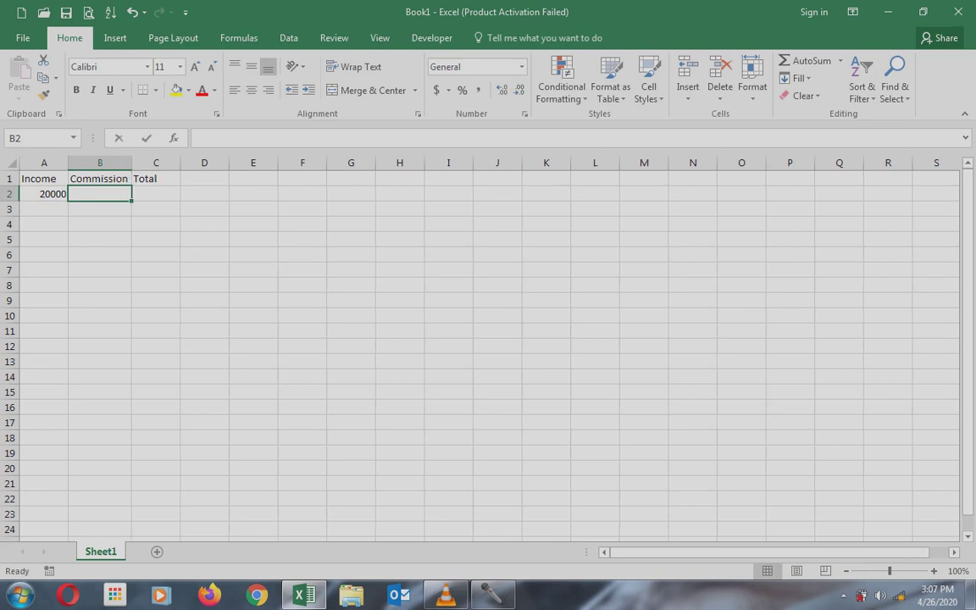
pyautogui.write('5000')
pyautogui.press('Return')
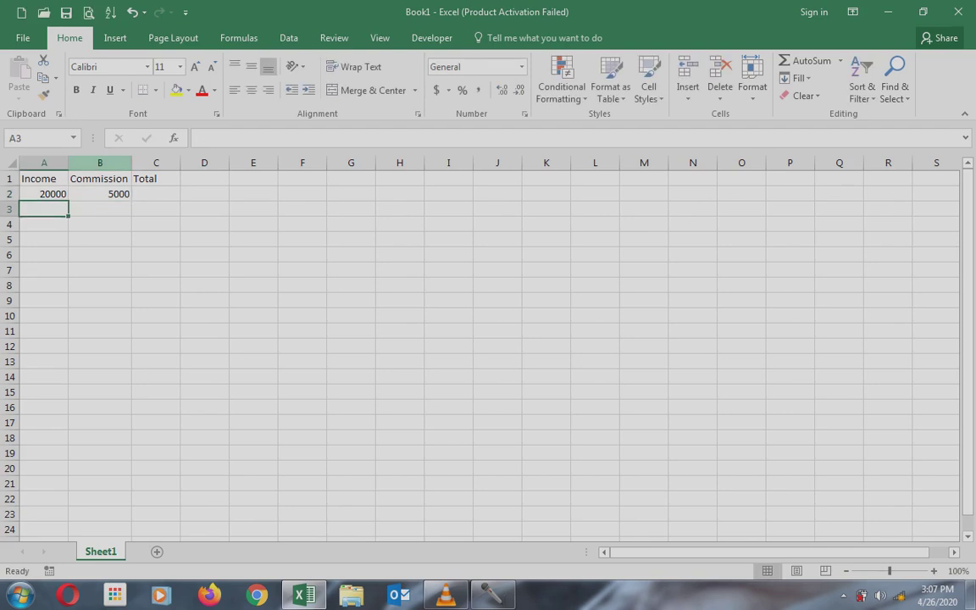
# Calculate the total in cell C2 by adding income and commission with the formula =A2+B2
pyautogui.press('Up')
pyautogui.press('Right')
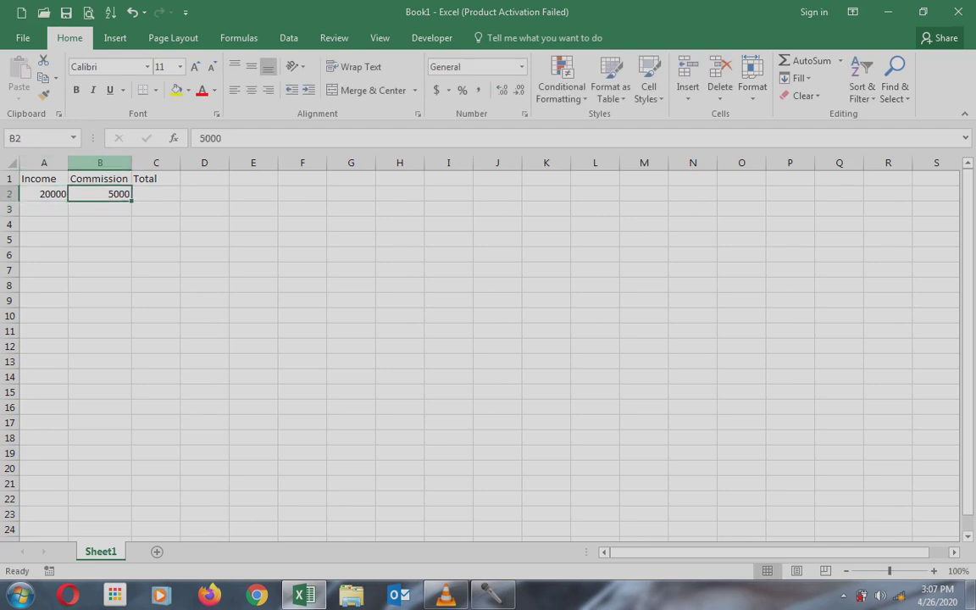
pyautogui.press('Right')
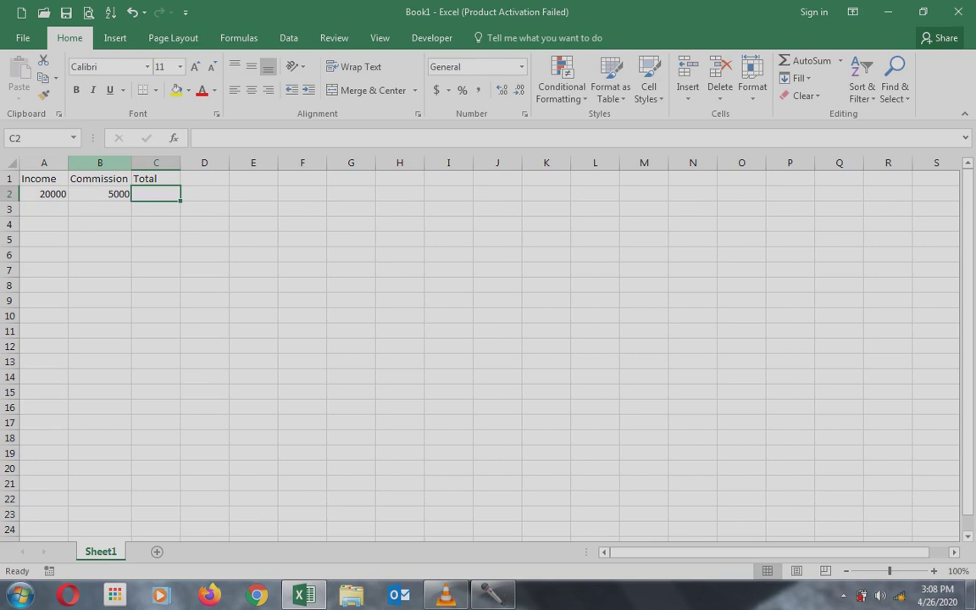
pyautogui.write('=')
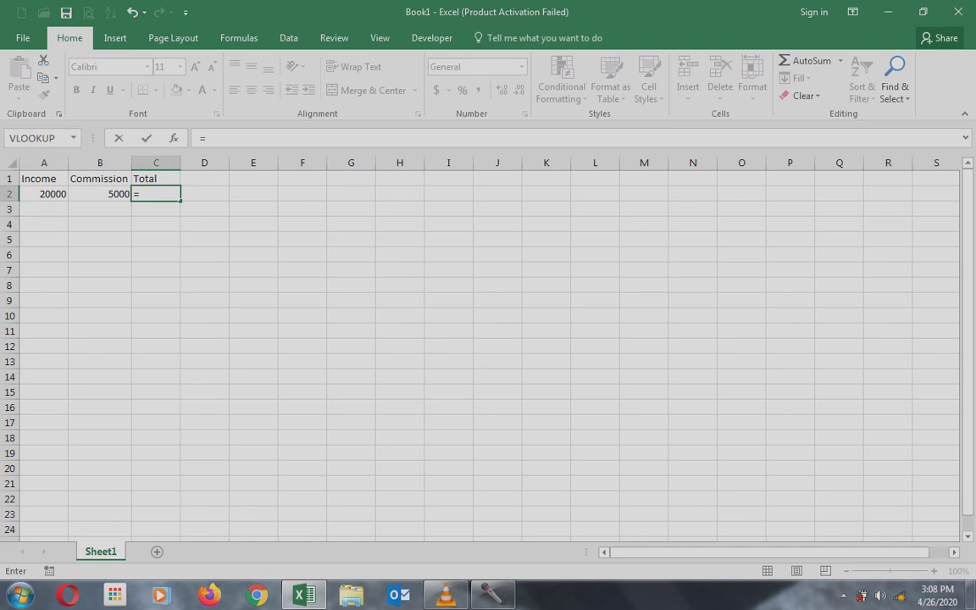
pyautogui.write('a2')
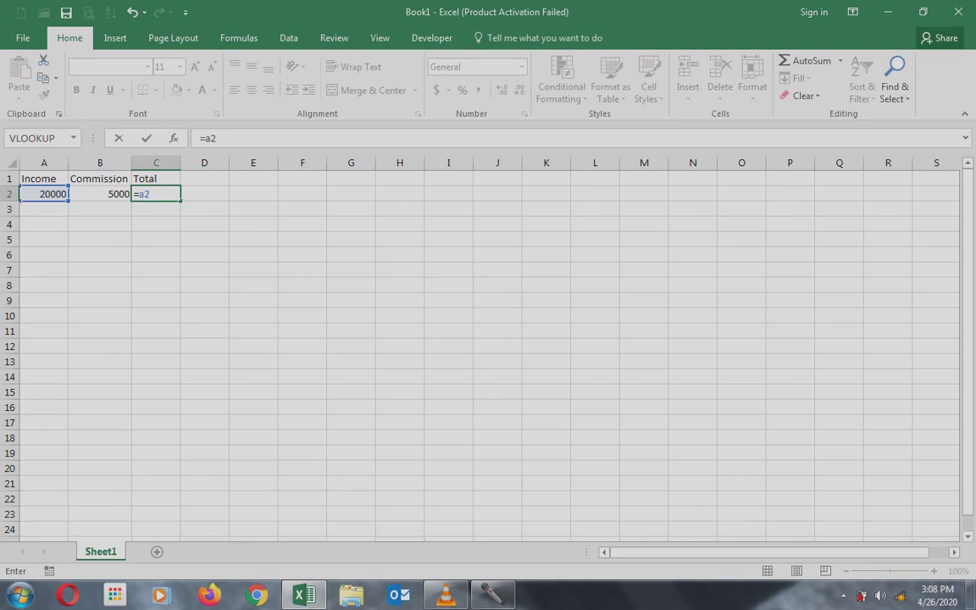
pyautogui.write('+b')
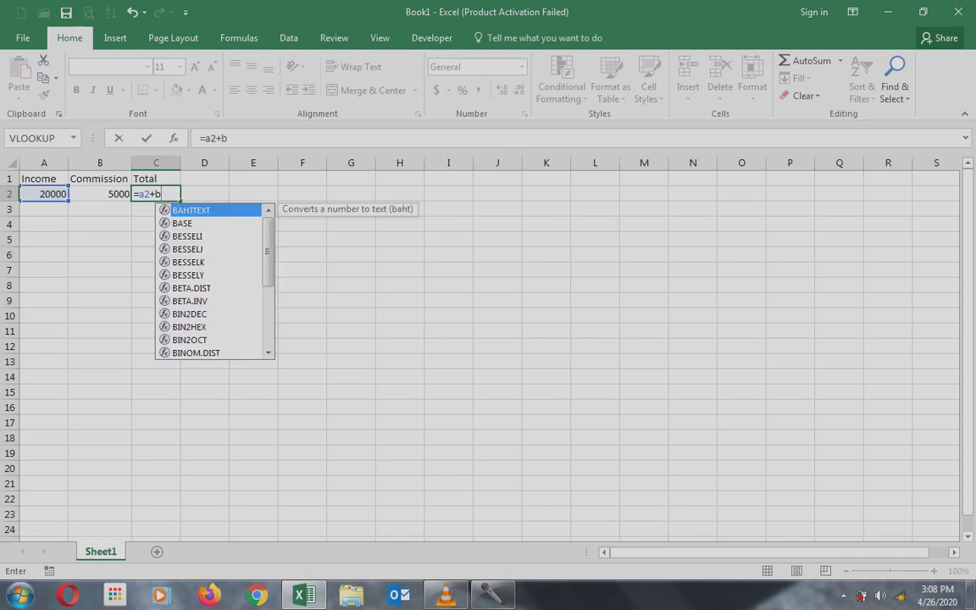
pyautogui.write('2')
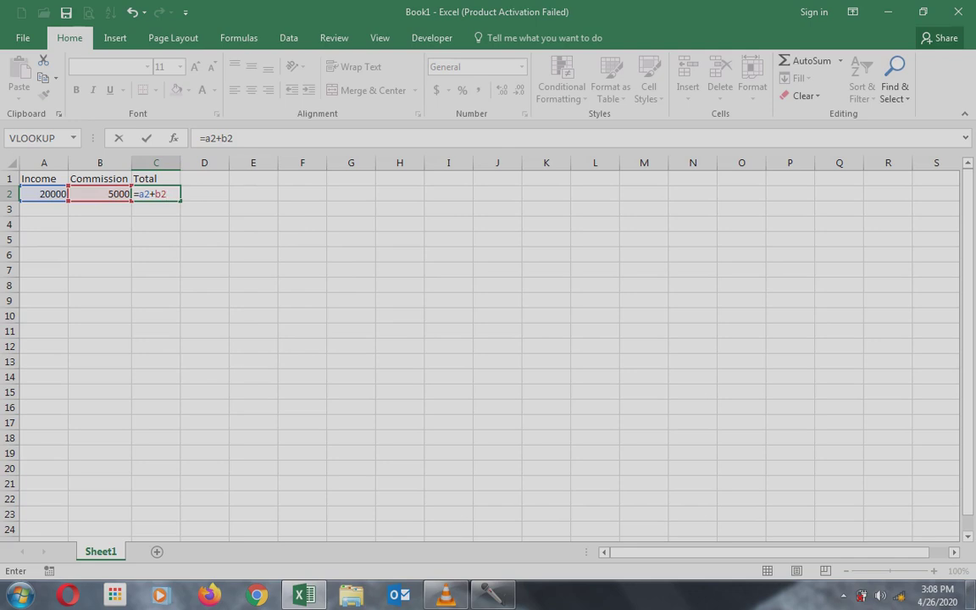
pyautogui.press('Return')
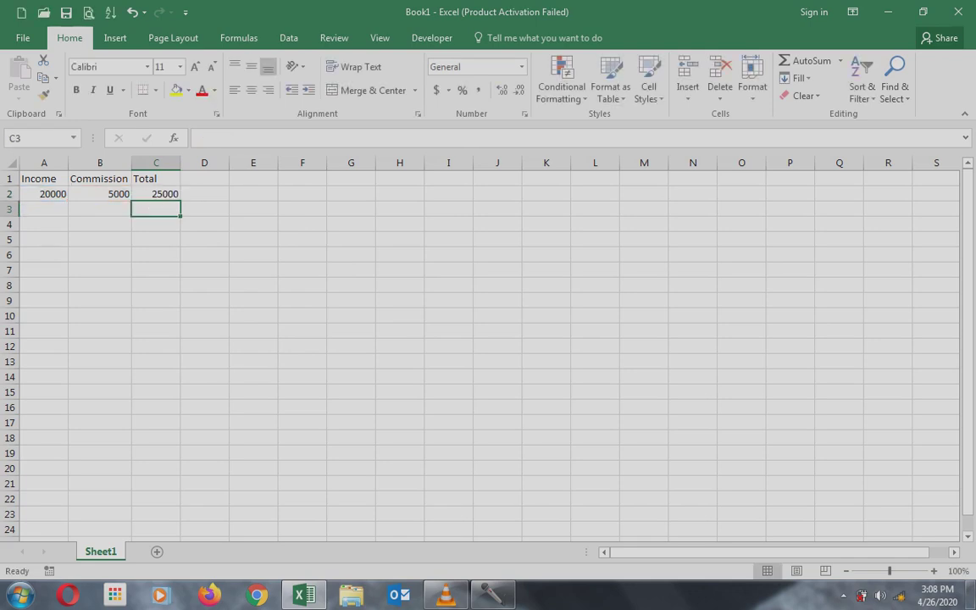
# Overwrite the formula in cell C2 with the text hjhjhj
pyautogui.click(156, 194)
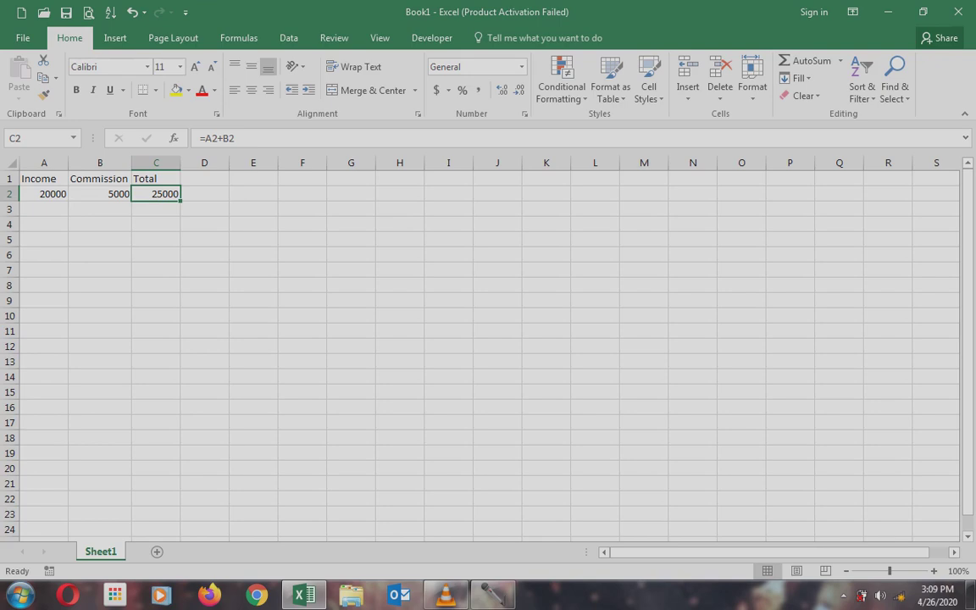
pyautogui.write('hjhjhj')
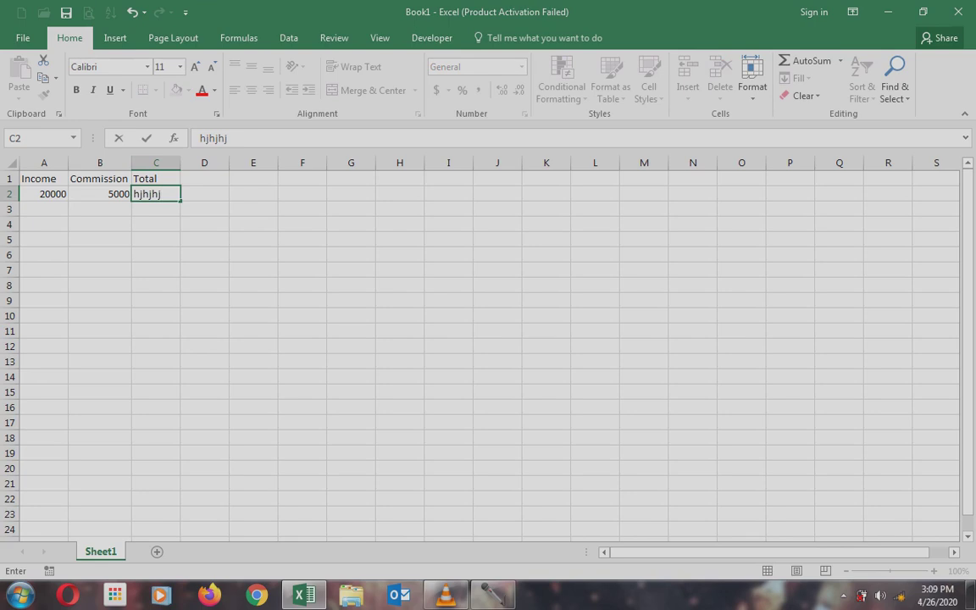
pyautogui.hotkey('ctrl', 'Return')
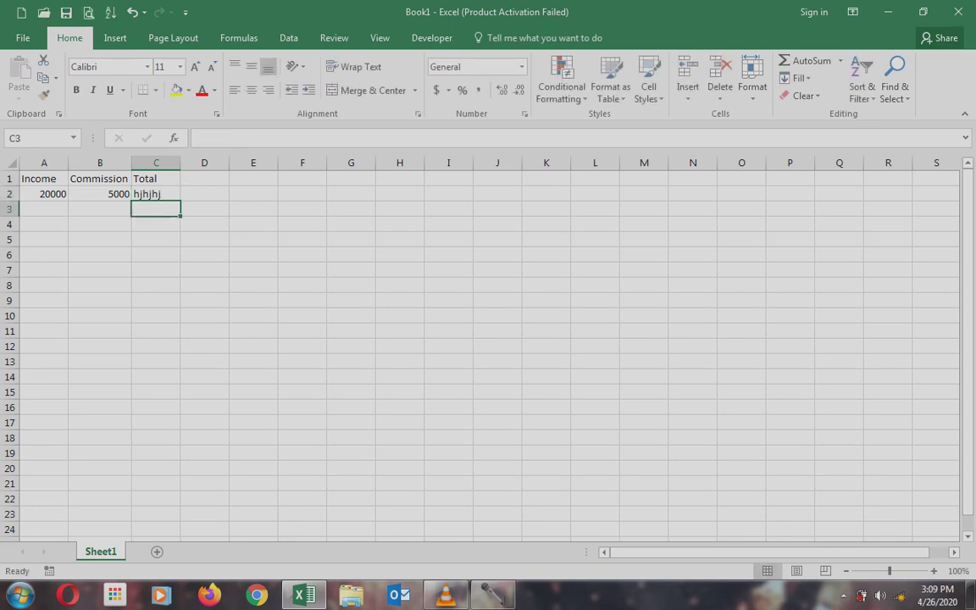
# Enter the note Edit Cell in F1 and its shortcut name F2 in H1
pyautogui.click(156, 194)
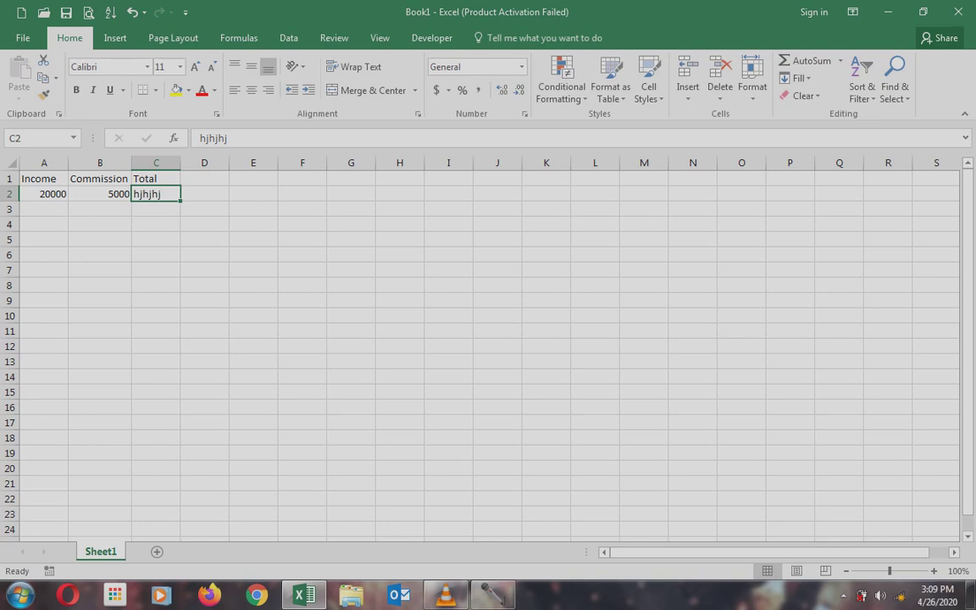
pyautogui.press('Up')
pyautogui.press('Right')
pyautogui.press('Right')
pyautogui.press('Right')
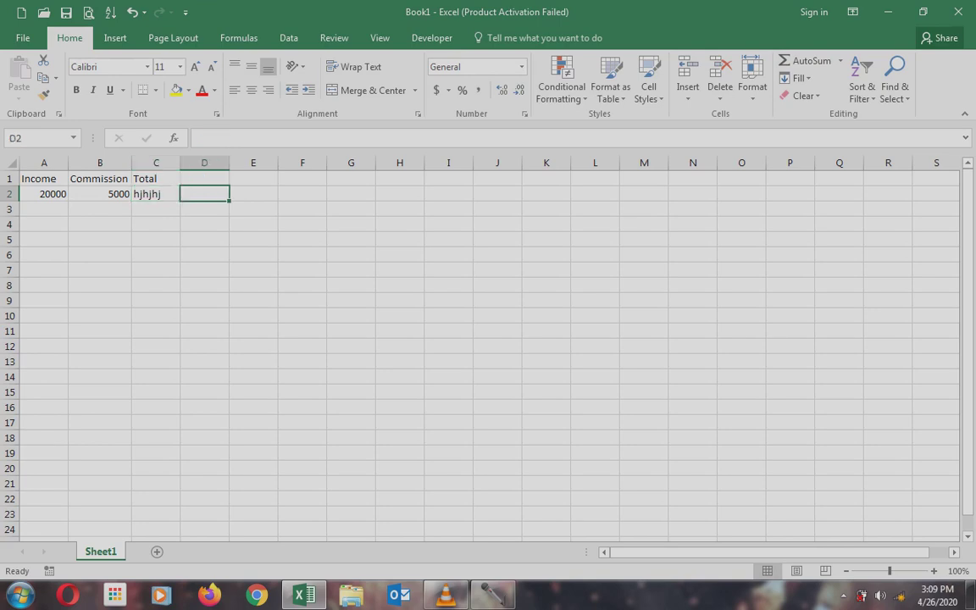
pyautogui.write('Edit Cell')
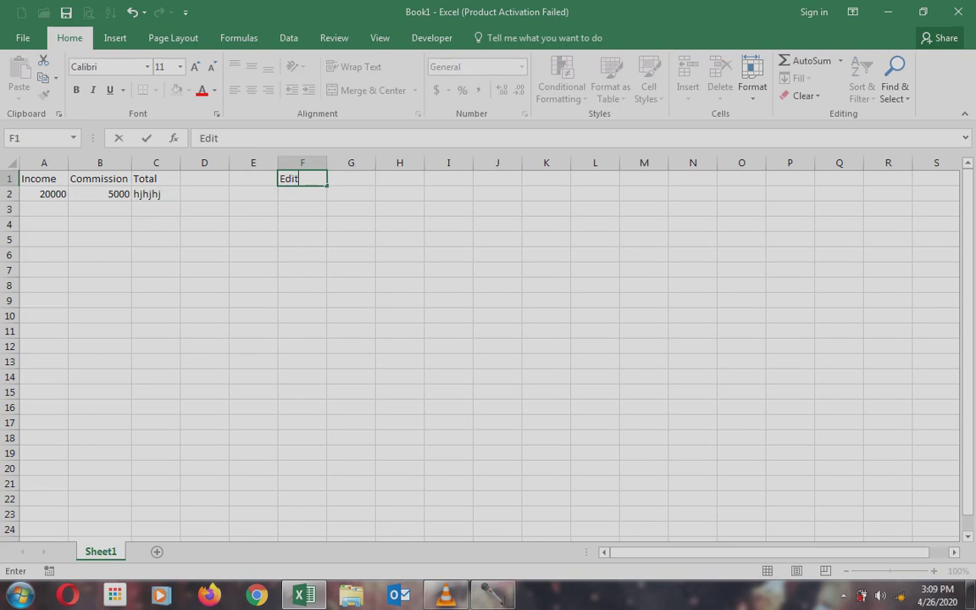
pyautogui.press('Right')
pyautogui.press('Right')
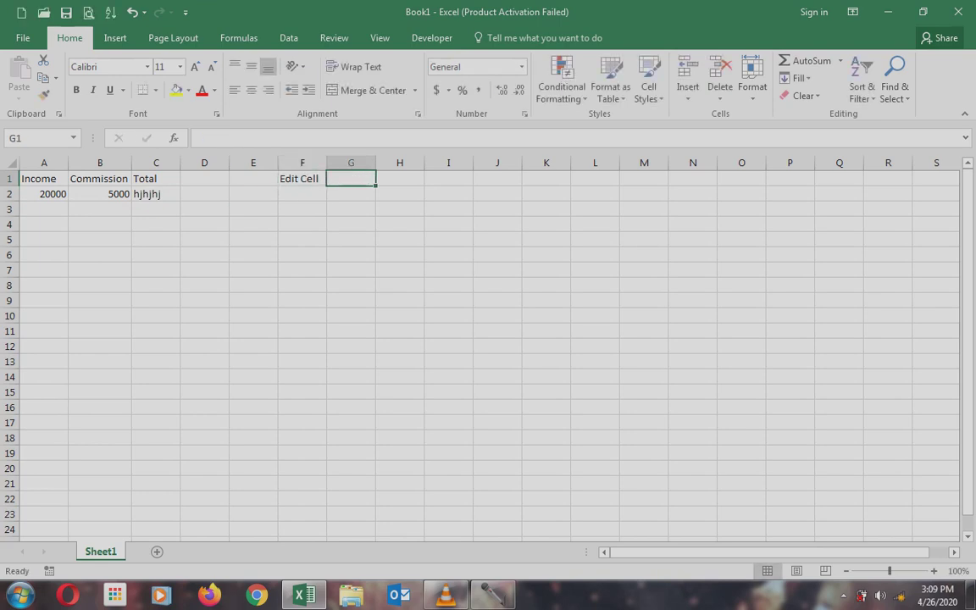
pyautogui.write('F')
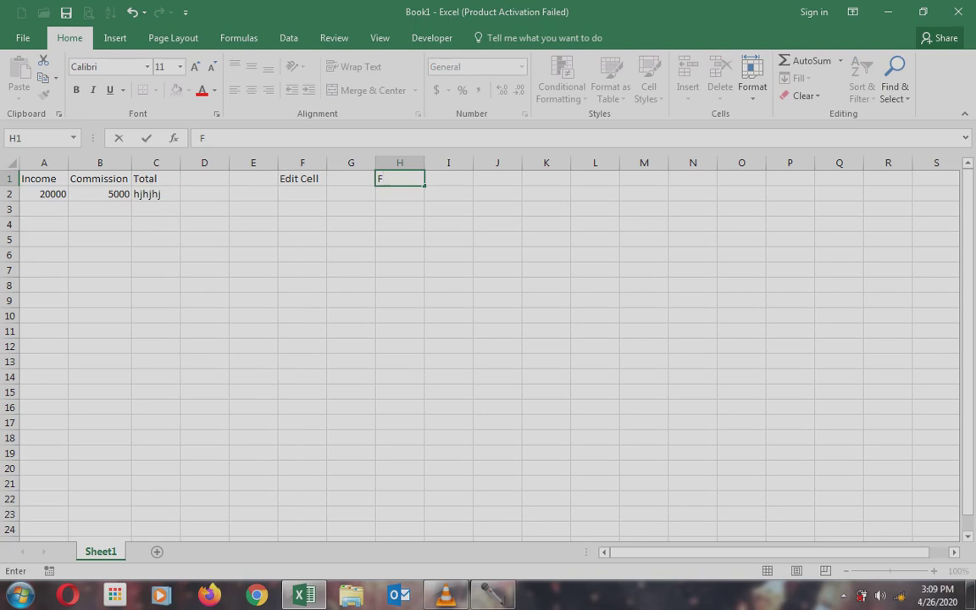
pyautogui.write('2')
pyautogui.press('Return')
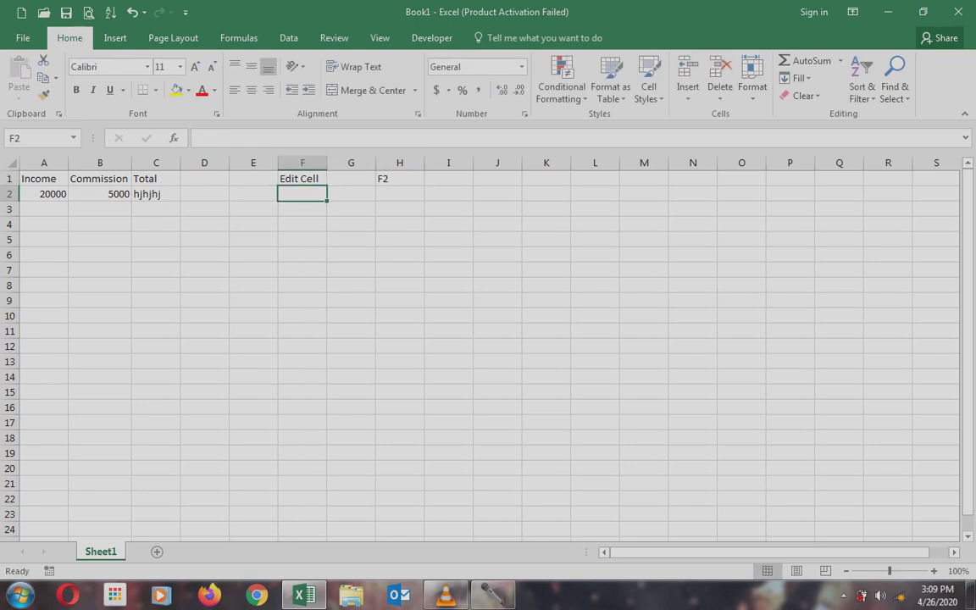
pyautogui.press('Up')
pyautogui.press('Right')
pyautogui.press('Right')
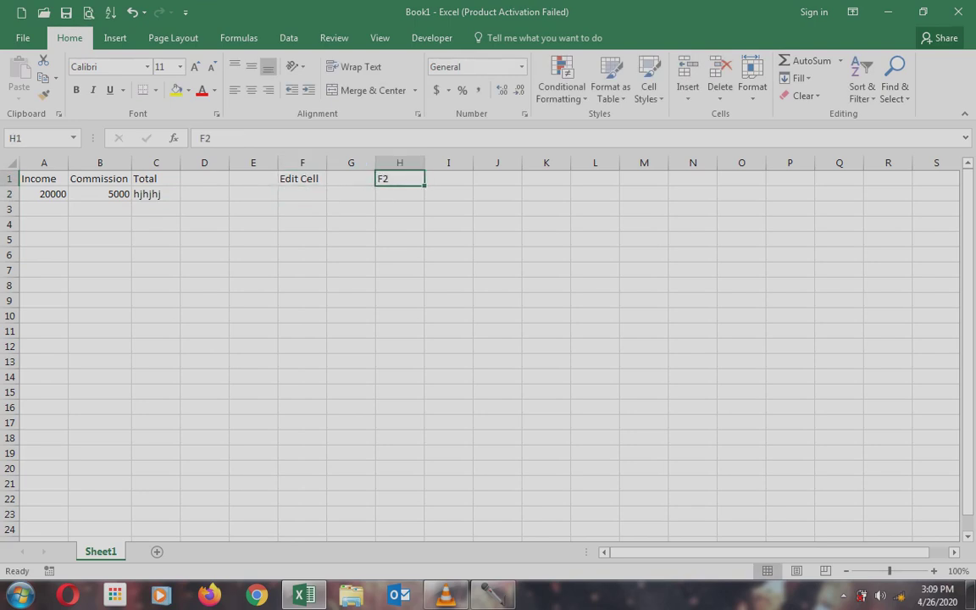
pyautogui.click(399, 193)
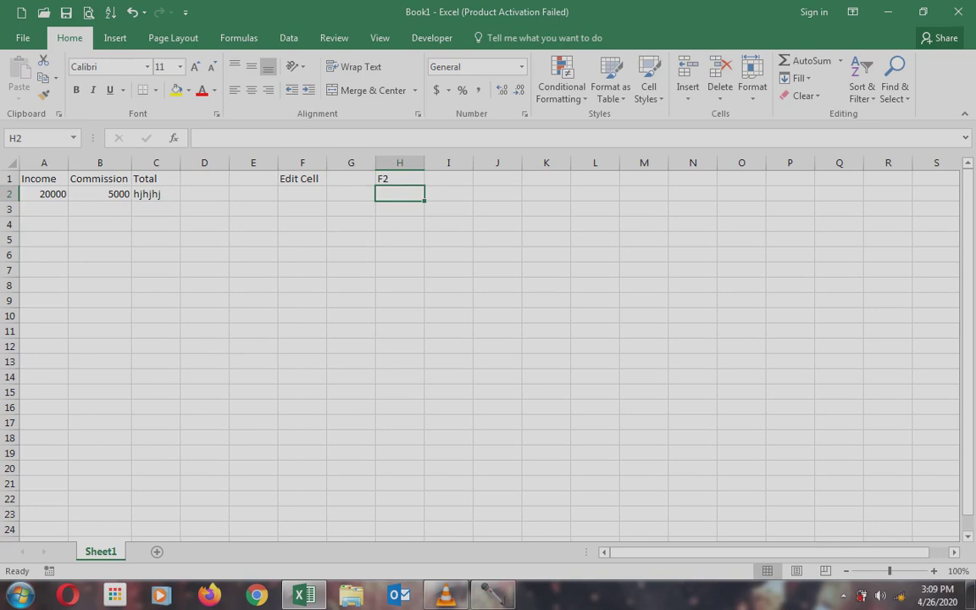
pyautogui.click(399, 178)
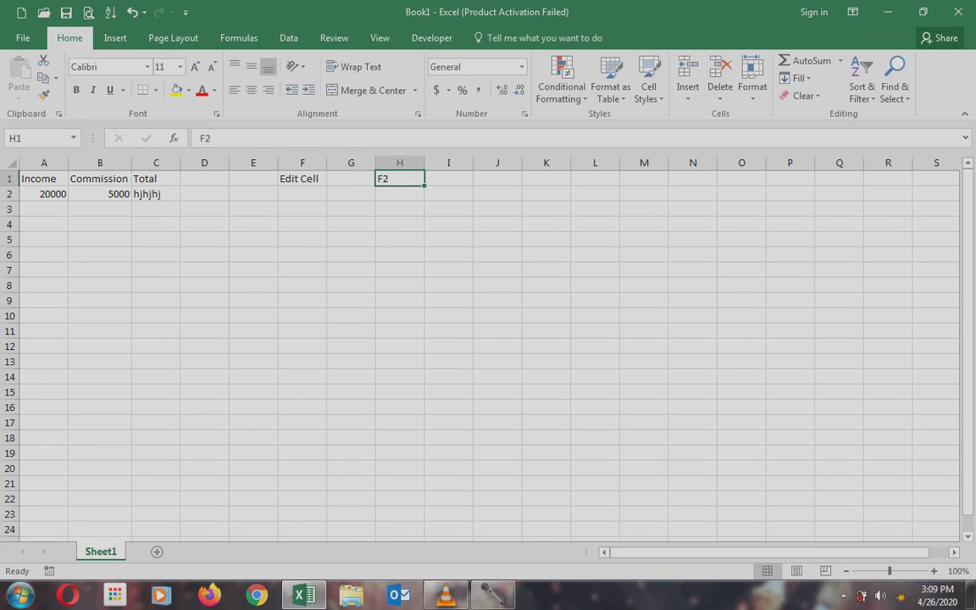
pyautogui.press('Left')
pyautogui.press('Left')
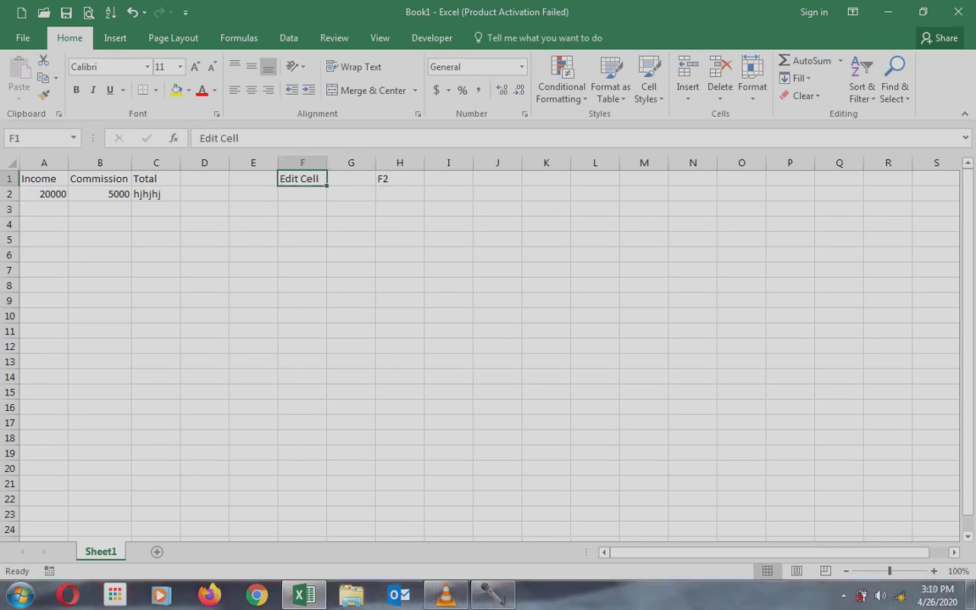
# Replace the text hjhjhj under Total with the formula =A2+B2 in cell C2
pyautogui.click(156, 178)
pyautogui.click(156, 194)
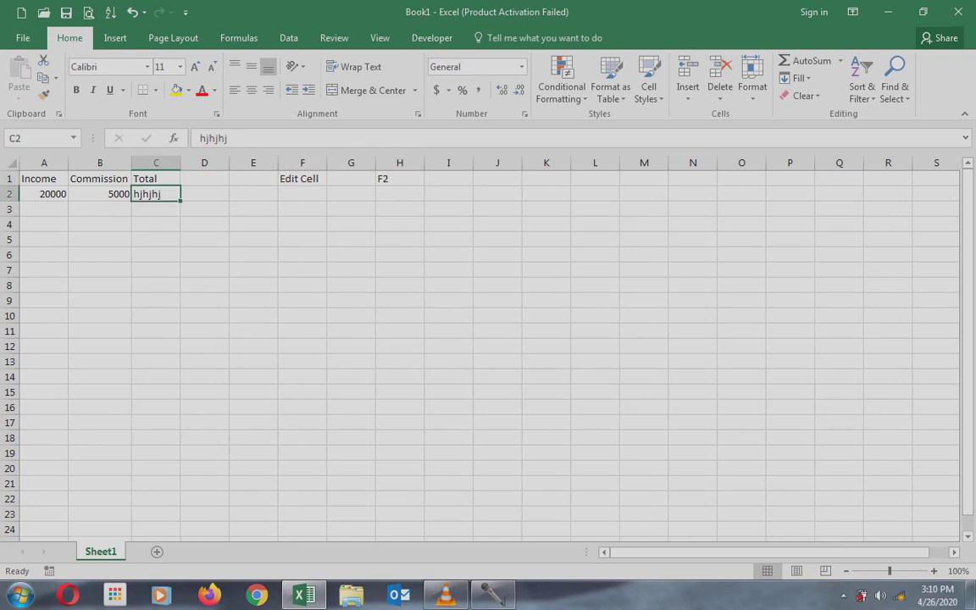
pyautogui.write('=a2')
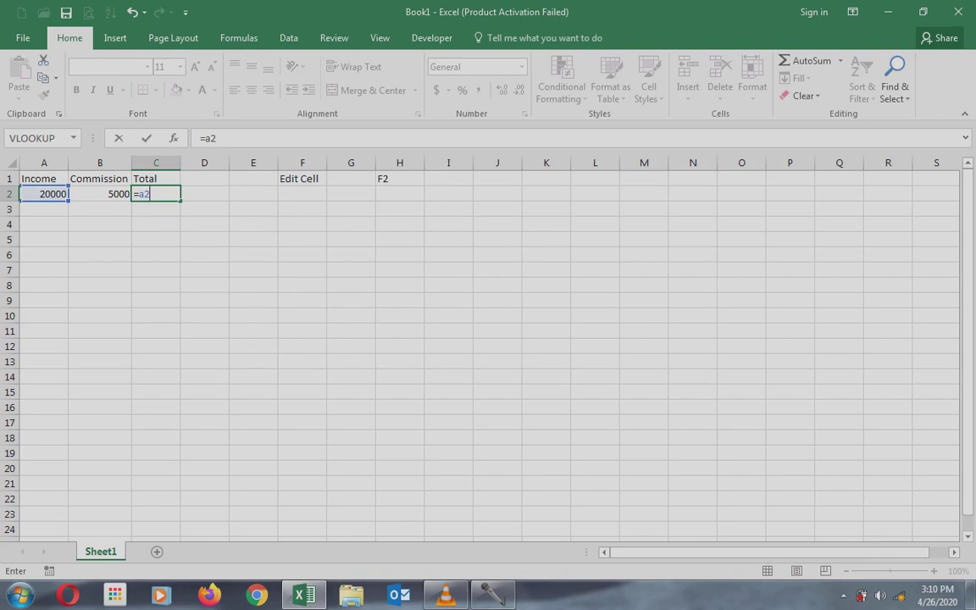
pyautogui.write('+b')
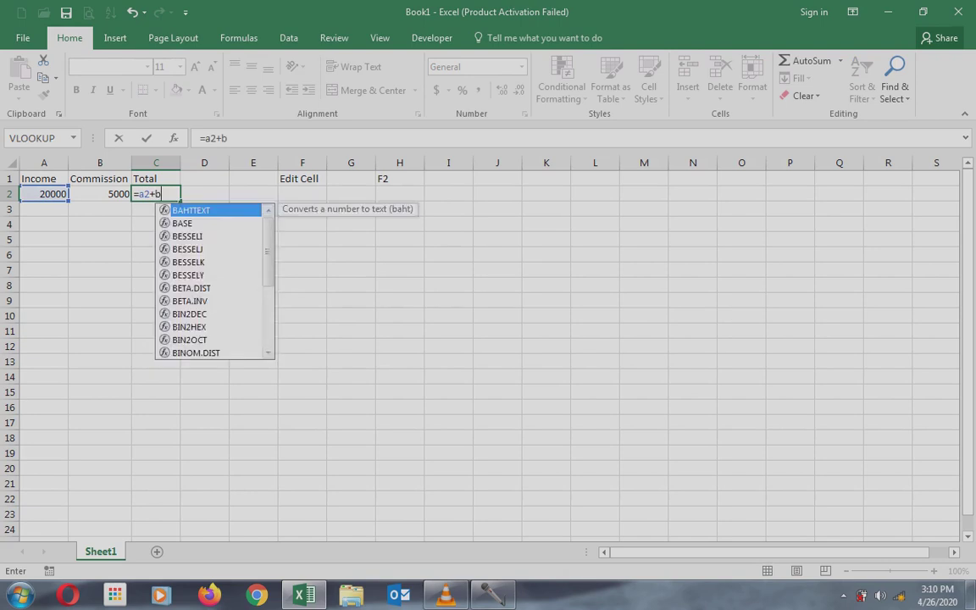
pyautogui.write('2')
pyautogui.press('Return')
pyautogui.press('Up')
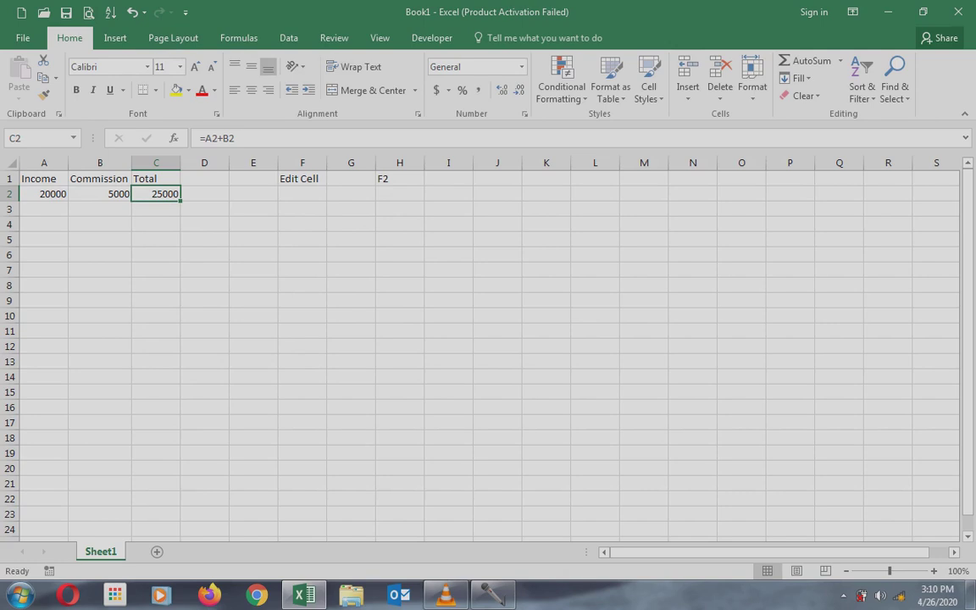
pyautogui.press('Left')
pyautogui.press('Left')
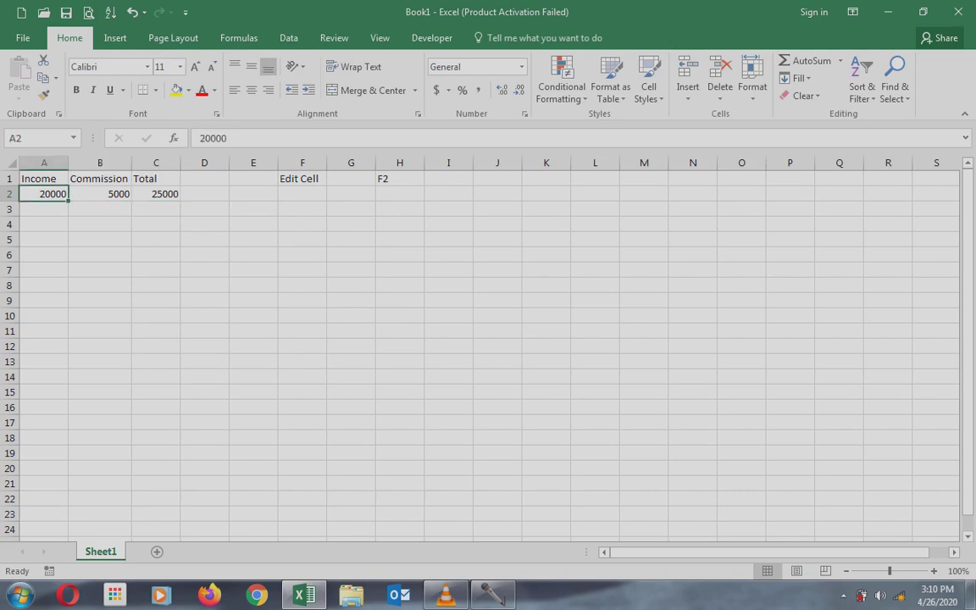
# Edit the total formula in cell C2 to subtract commission from income, making it =A2-B2
pyautogui.press('Right')
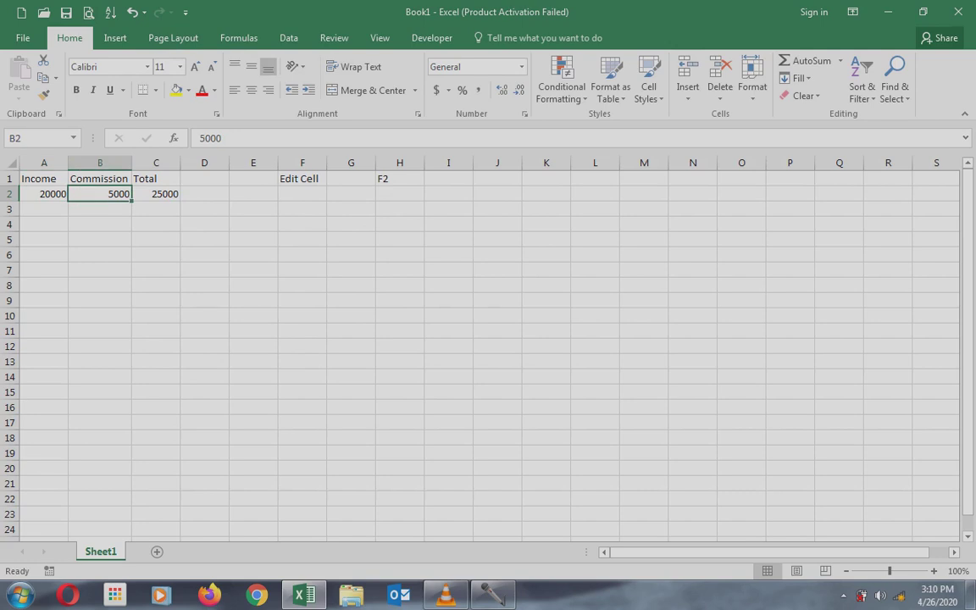
pyautogui.press('Right')
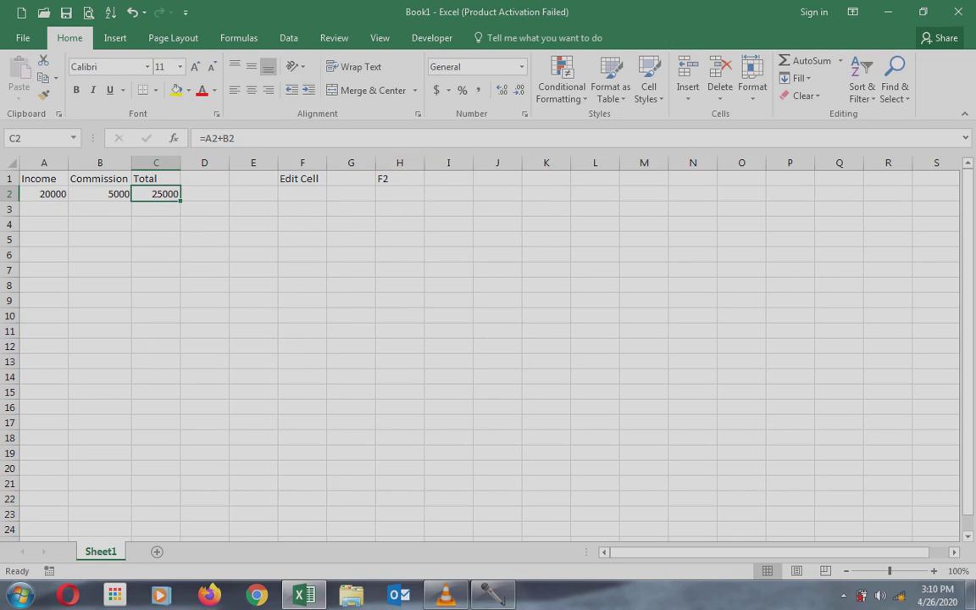
pyautogui.press('F2')
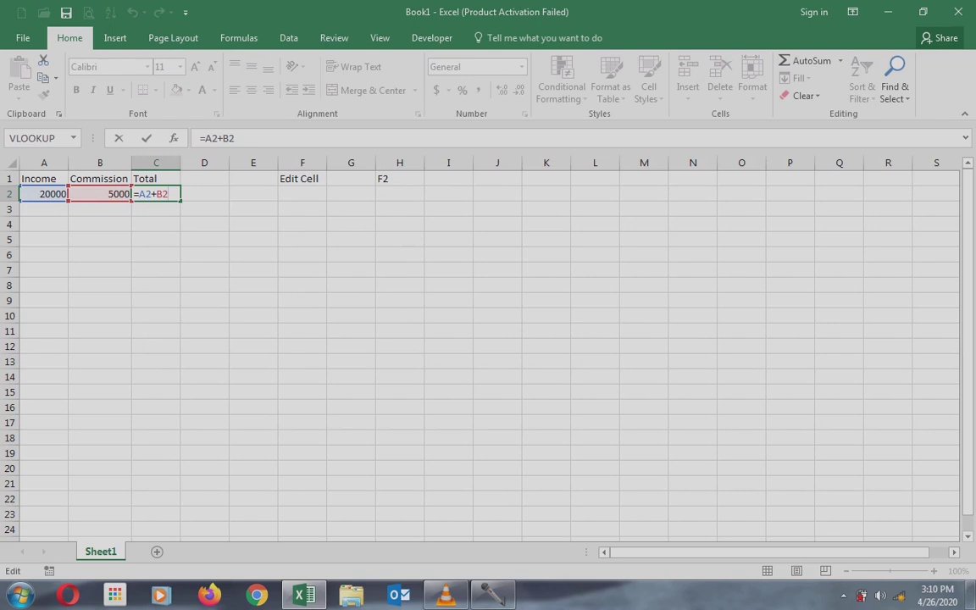
pyautogui.press('Left')
pyautogui.press('Left')
pyautogui.press('Left')
pyautogui.hotkey('shift', 'Right')
pyautogui.write('-')
pyautogui.press('Return')
pyautogui.press('Up')
pyautogui.press('Left')
pyautogui.press('Left')
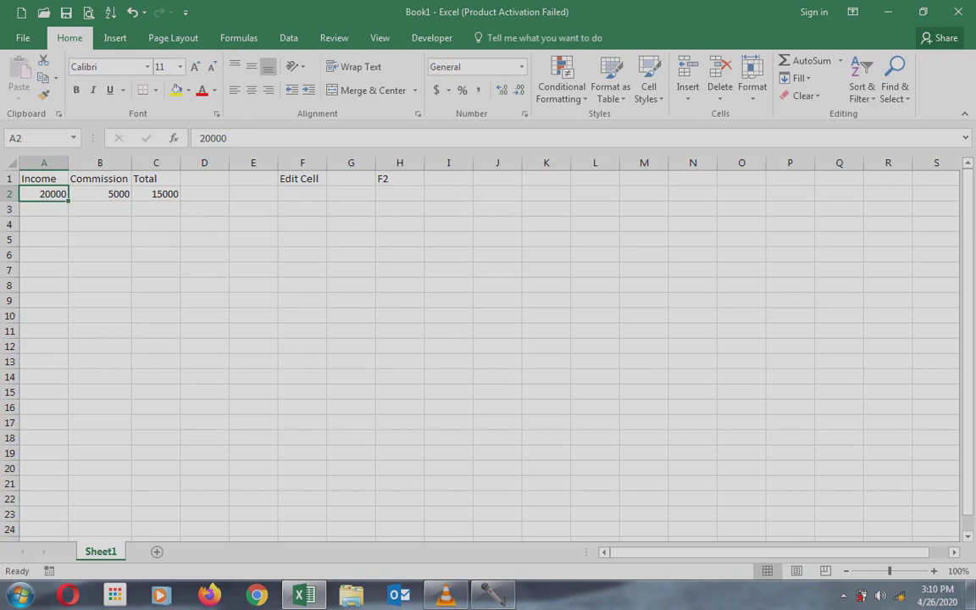
pyautogui.press('Right')
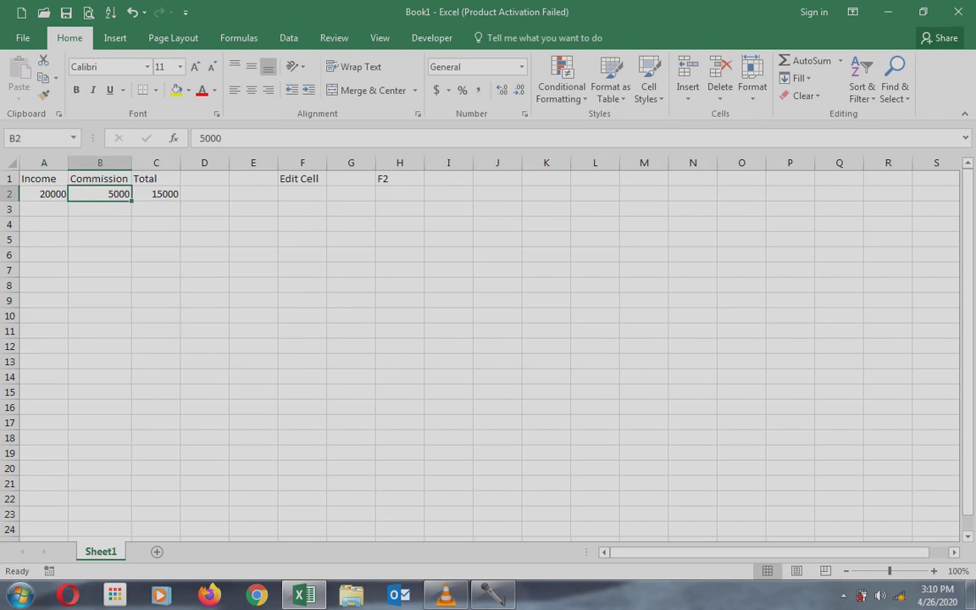
pyautogui.press('Right')
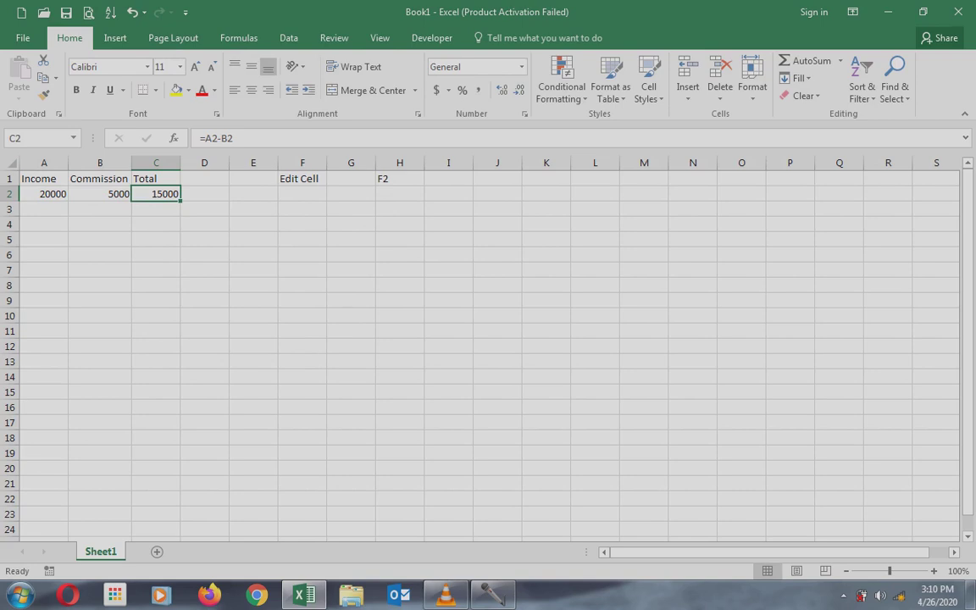
# Enter the header Name in cell A5 to start a second table below the income data
pyautogui.press('Down')
pyautogui.press('Down')
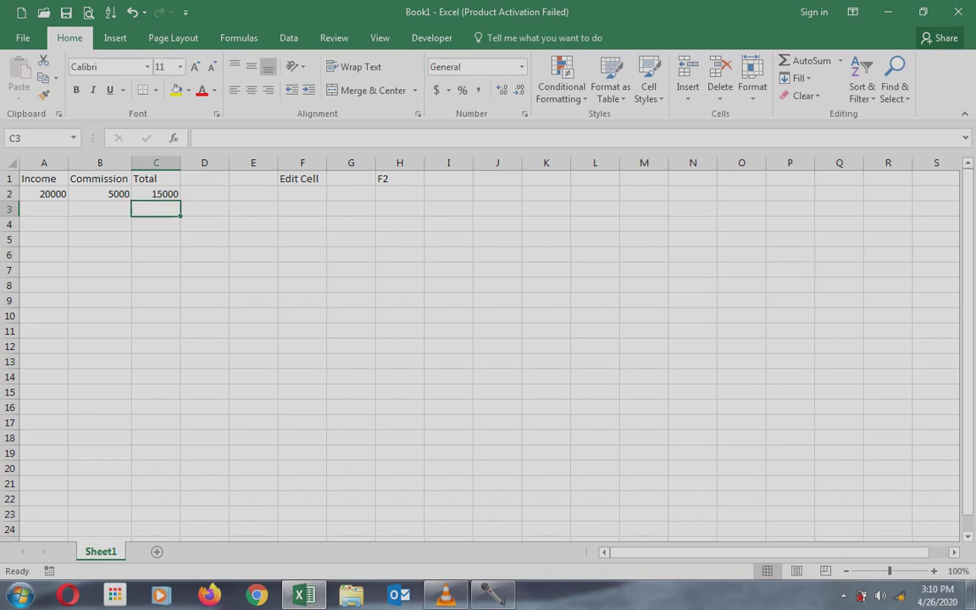
pyautogui.press('Left')
pyautogui.press('Left')
pyautogui.press('Down')
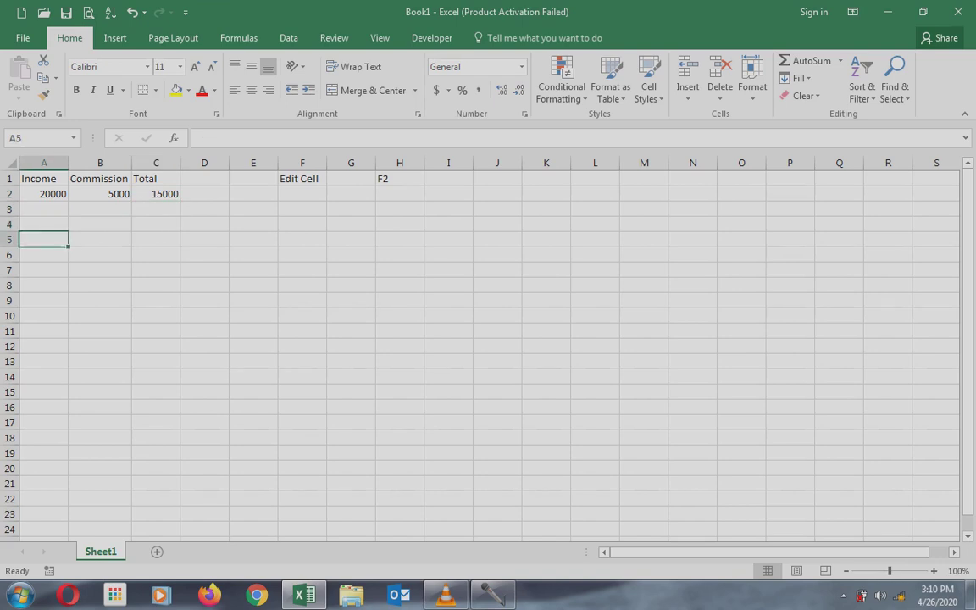
pyautogui.write('Name')
pyautogui.press('Tab')
# Enter Sub.1 in B5 and fill the series across to E5 to create the headers Sub.1 through Sub.4
pyautogui.write('S')
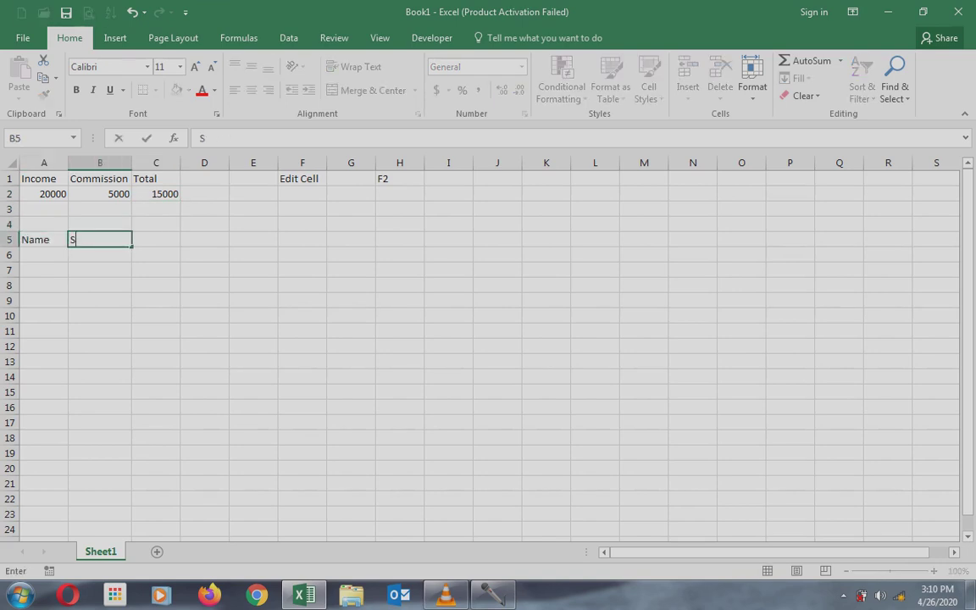
pyautogui.write('ub.')
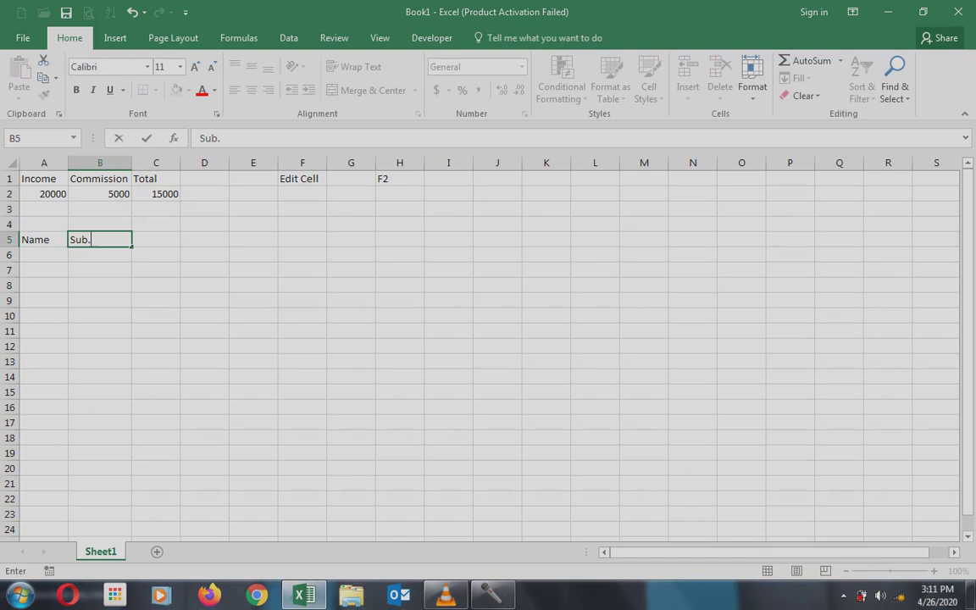
pyautogui.write('1')
pyautogui.hotkey('shift', 'Right')
pyautogui.hotkey('shift', 'Right')
pyautogui.hotkey('shift', 'Right')
pyautogui.hotkey('alt', 'h')
pyautogui.press('f')
pyautogui.press('i')
pyautogui.press('s')
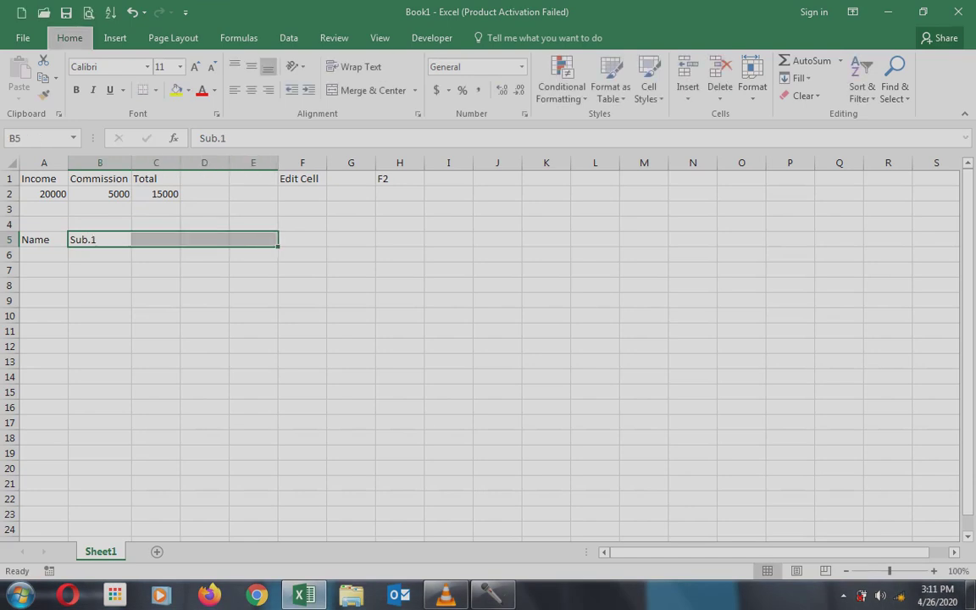
pyautogui.press('Return')
# Enter the student's first name in cell A6 under the Name header
pyautogui.press('Home')
pyautogui.press('Down')
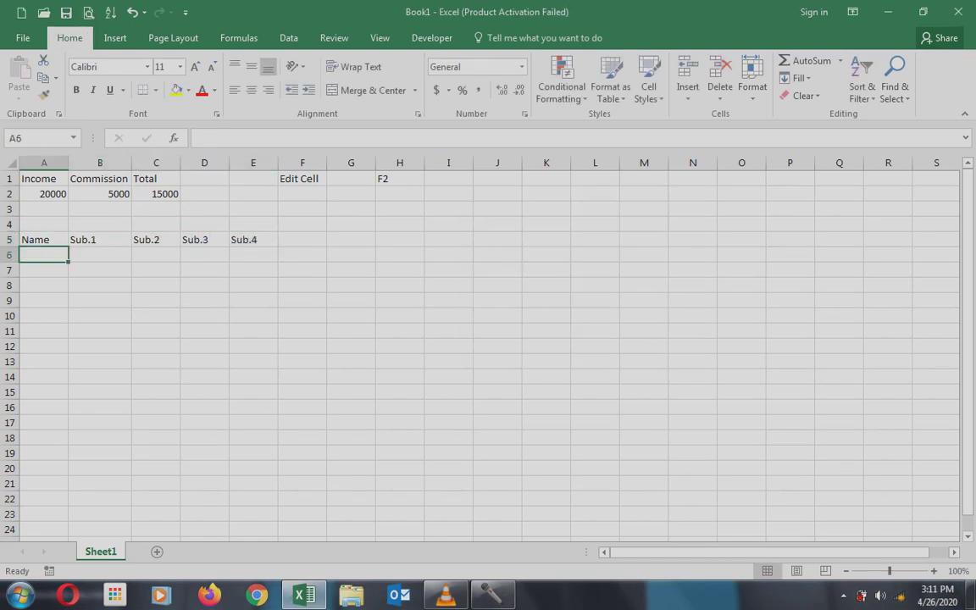
pyautogui.write('Aja')
pyautogui.press('Tab')
pyautogui.press('Left')
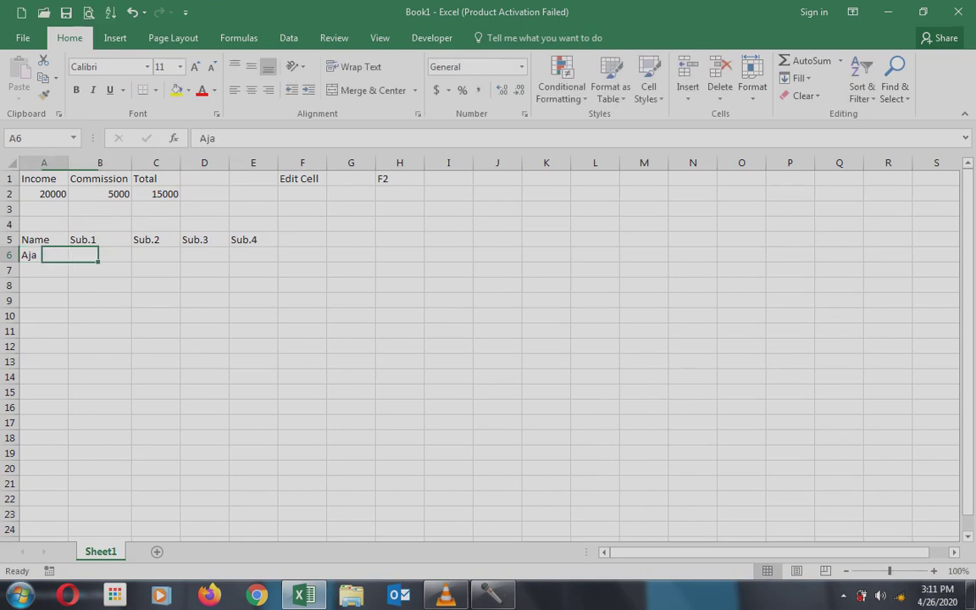
pyautogui.write('Ajay')
pyautogui.press('Tab')
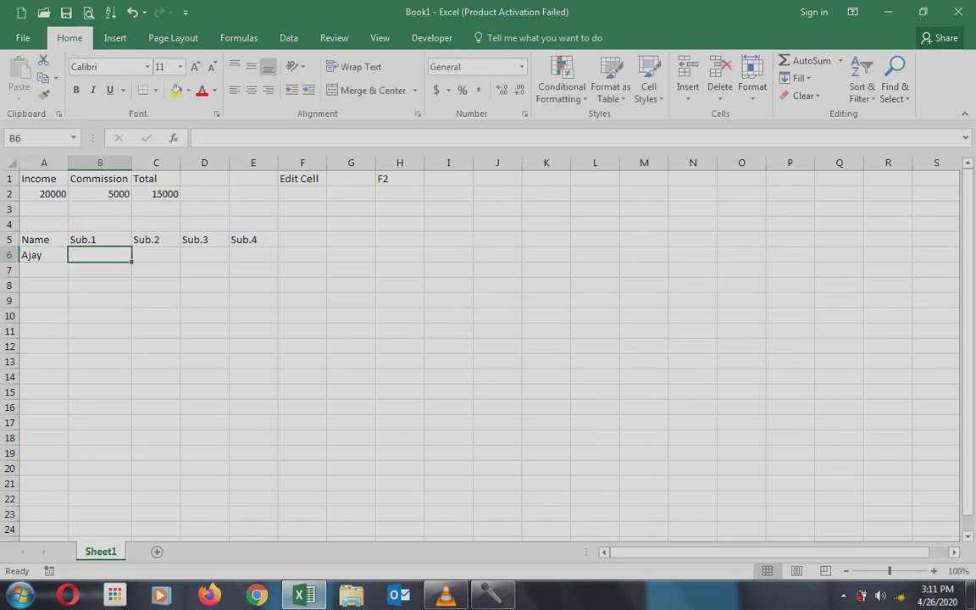
# Enter the mark 56 in B6 and fill a series through E6 with 57, 58 and 59
pyautogui.write('56')
pyautogui.hotkey('shift', 'Right')
pyautogui.hotkey('shift', 'Right')
pyautogui.hotkey('shift', 'Right')
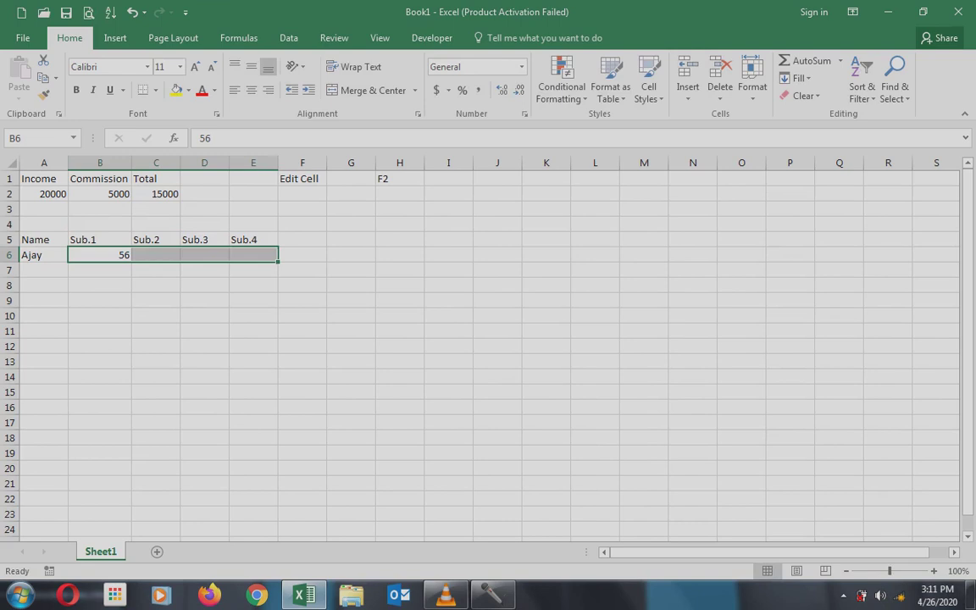
pyautogui.hotkey('alt', 'e')
pyautogui.press('i')
pyautogui.press('s')
pyautogui.press('Return')
# Add the header Total in cell F5 beside the subject columns
pyautogui.press('Right')
pyautogui.press('Right')
pyautogui.press('Right')
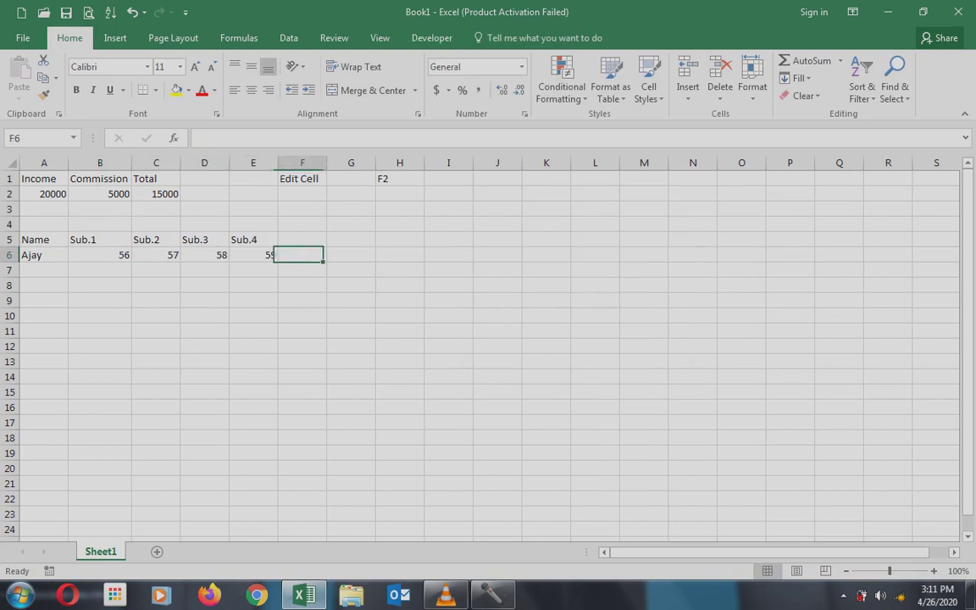
pyautogui.press('Up')
pyautogui.write('Total')
pyautogui.press('Return')
pyautogui.press('Left')
pyautogui.press('Left')
pyautogui.press('Left')
pyautogui.press('Left')
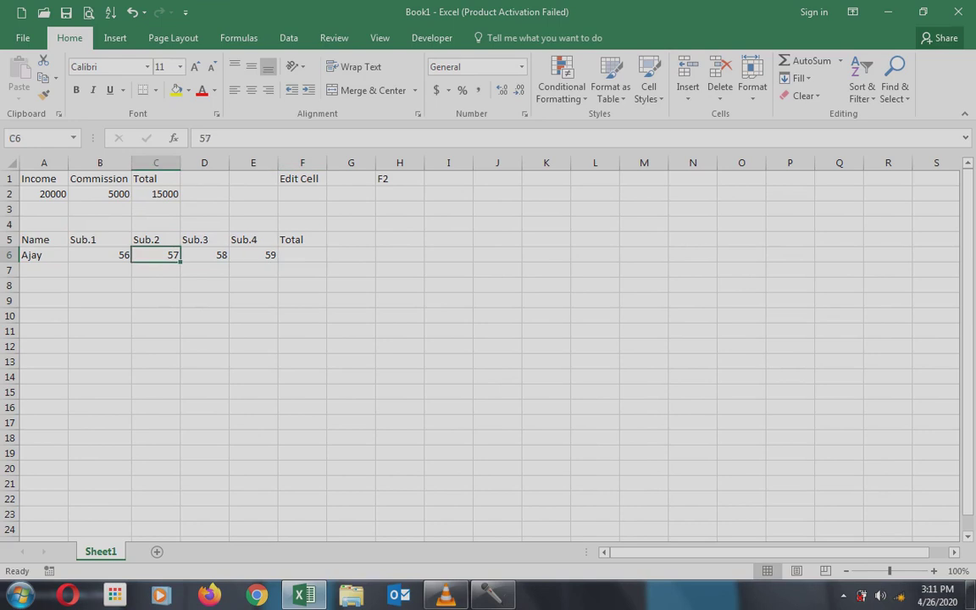
pyautogui.press('Right')
pyautogui.press('Right')
pyautogui.press('Right')
pyautogui.press('Right')
pyautogui.press('Right')
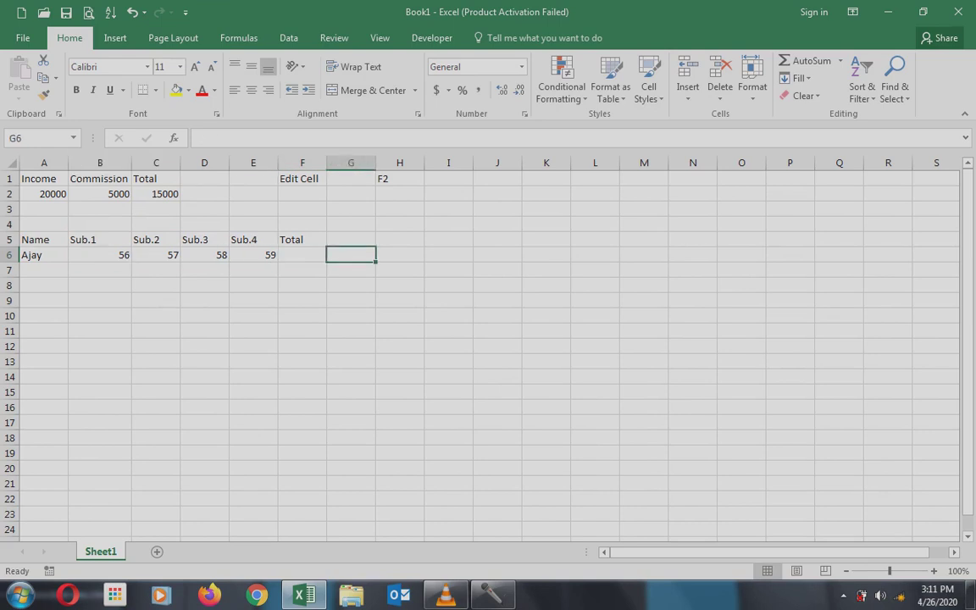
# Enter the notes user defined in H4 and in built in H5
pyautogui.press('Right')
pyautogui.press('Up')
pyautogui.press('Up')
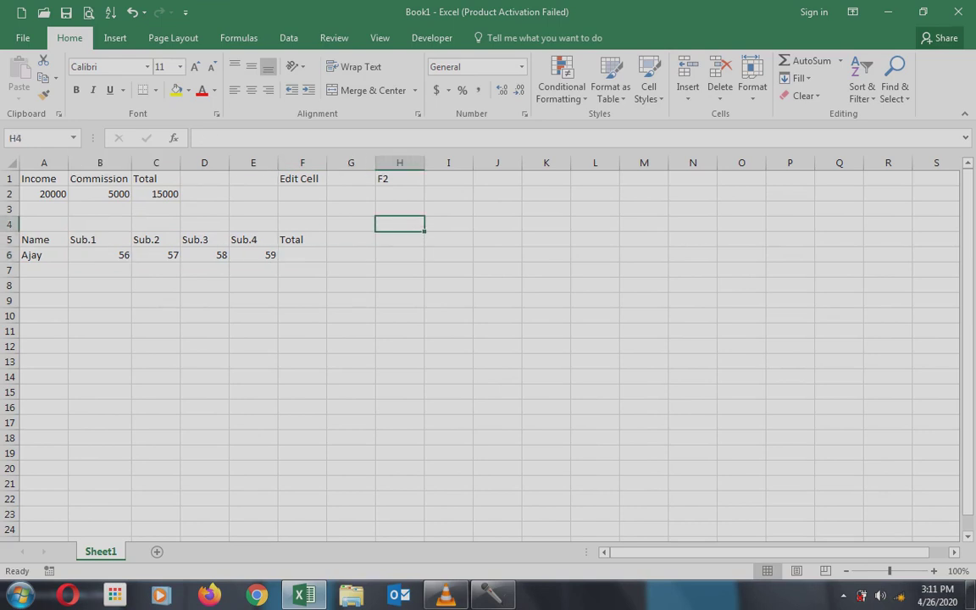
pyautogui.write('us')
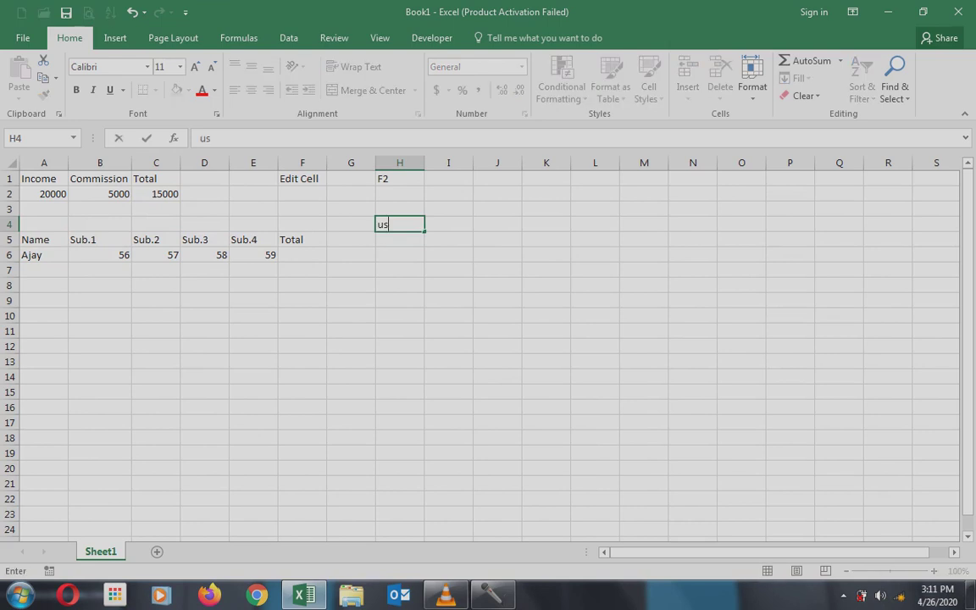
pyautogui.write('er defined')
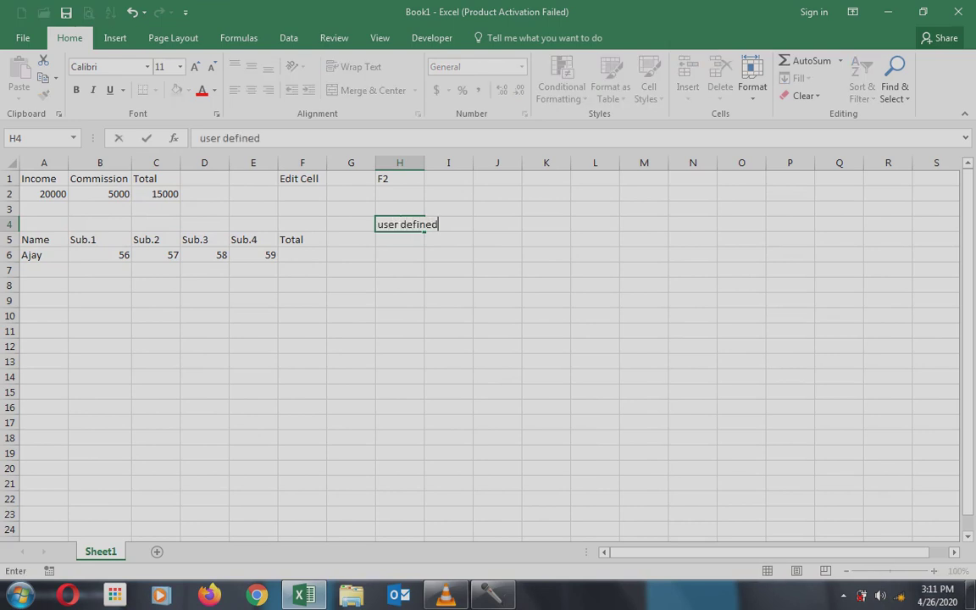
pyautogui.press('Return')
pyautogui.write('in built')
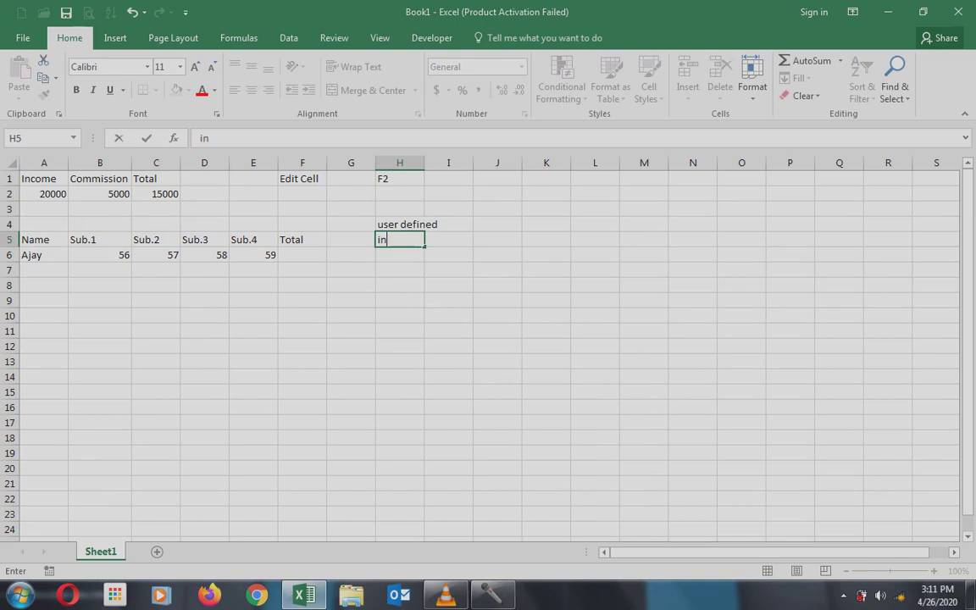
pyautogui.press('Return')
pyautogui.press('Up')
pyautogui.press('Up')
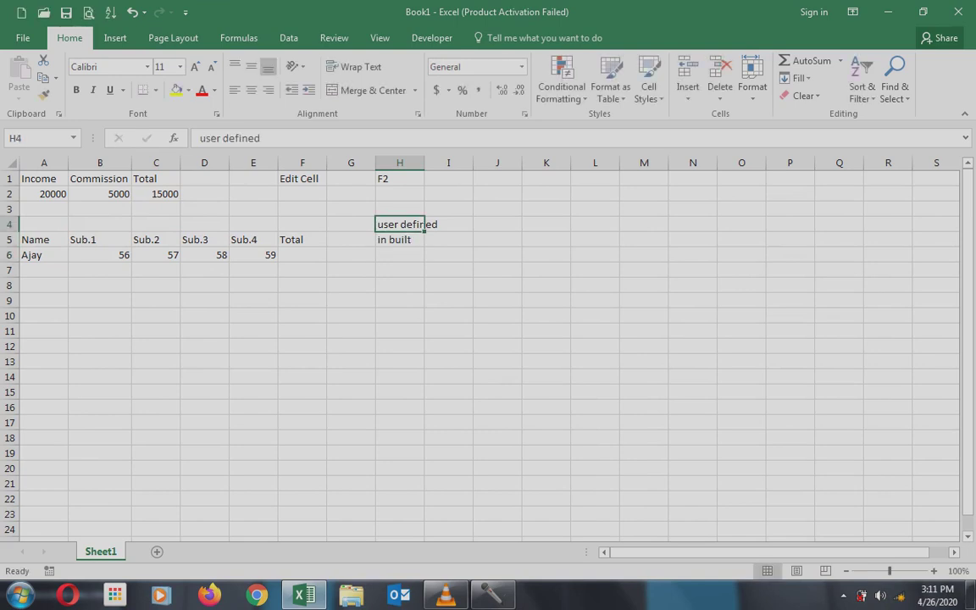
pyautogui.press('Down')
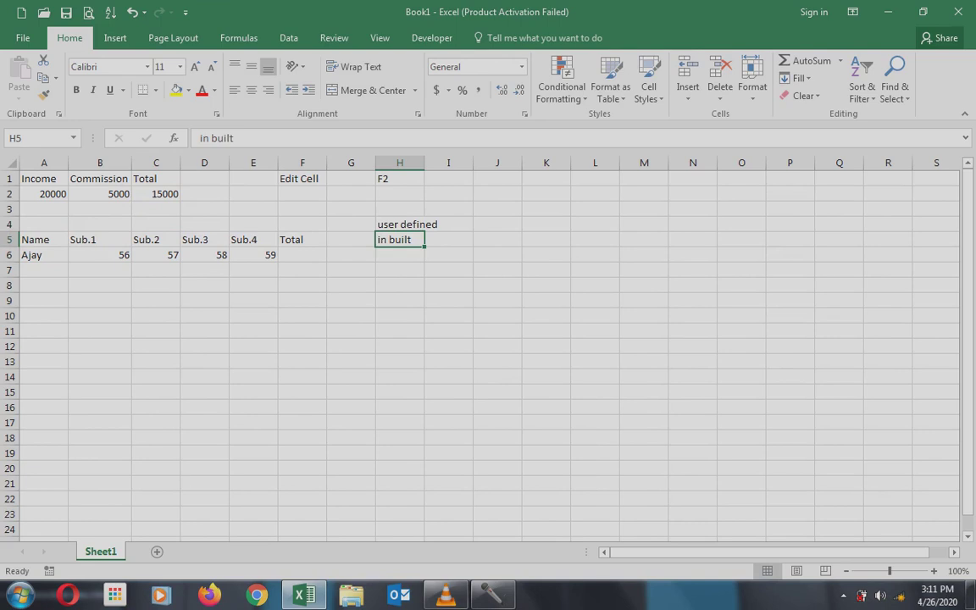
# Clear the two notes from cells H4 and H5
pyautogui.press('Up')
pyautogui.hotkey('shift', 'Down')
pyautogui.press('Delete')
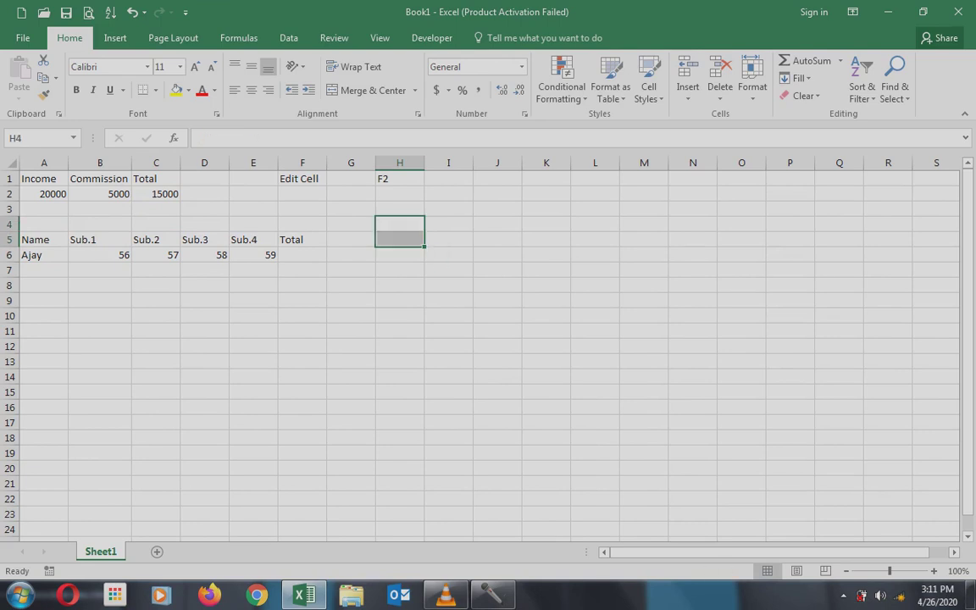
# Calculate the total of the four subject marks in cell F6 with the formula =B6+C6+D6+E6
pyautogui.press('Left')
pyautogui.press('Left')
pyautogui.press('Down')
pyautogui.press('Down')
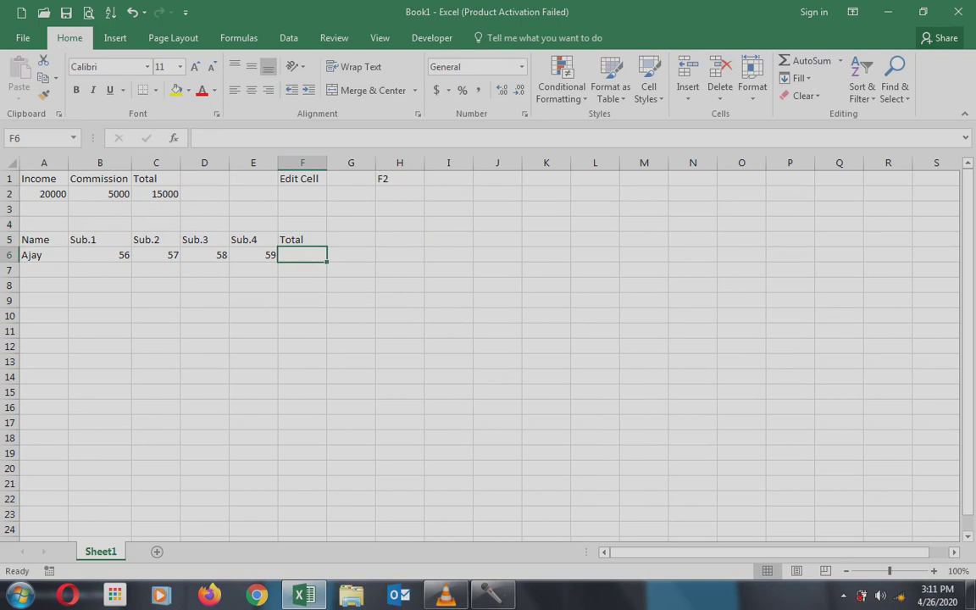
pyautogui.write('=')
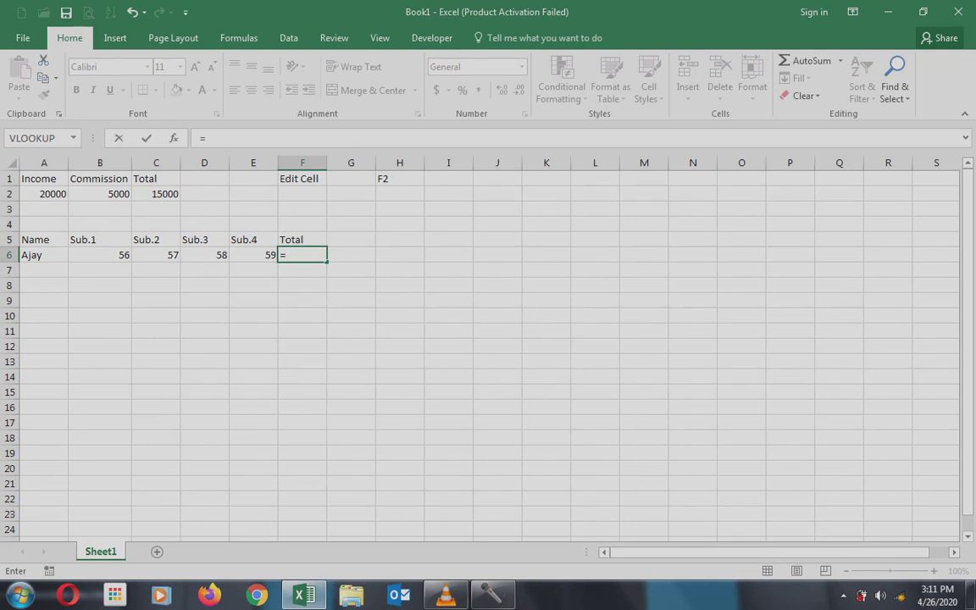
pyautogui.write('b6')
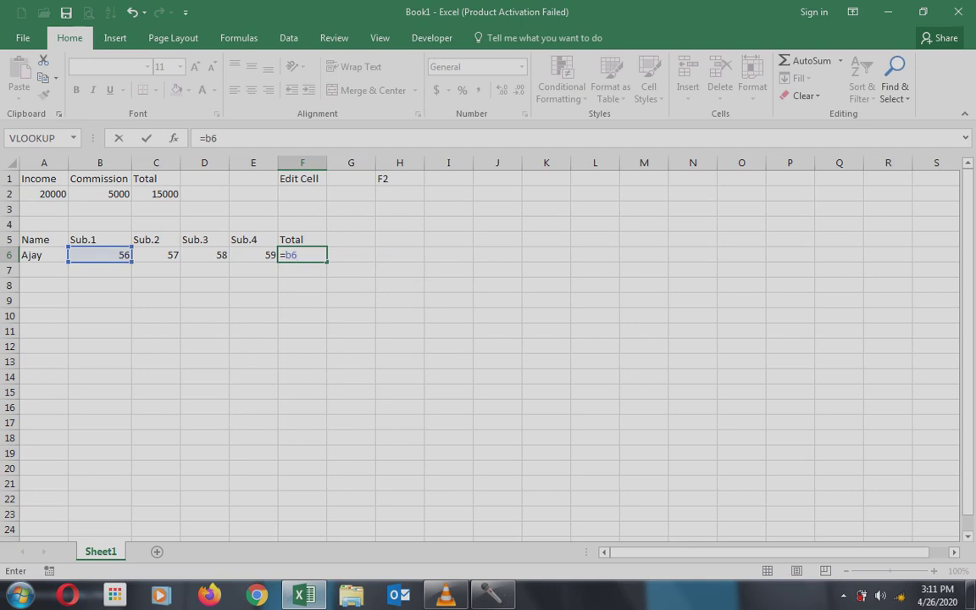
pyautogui.write('+c6')
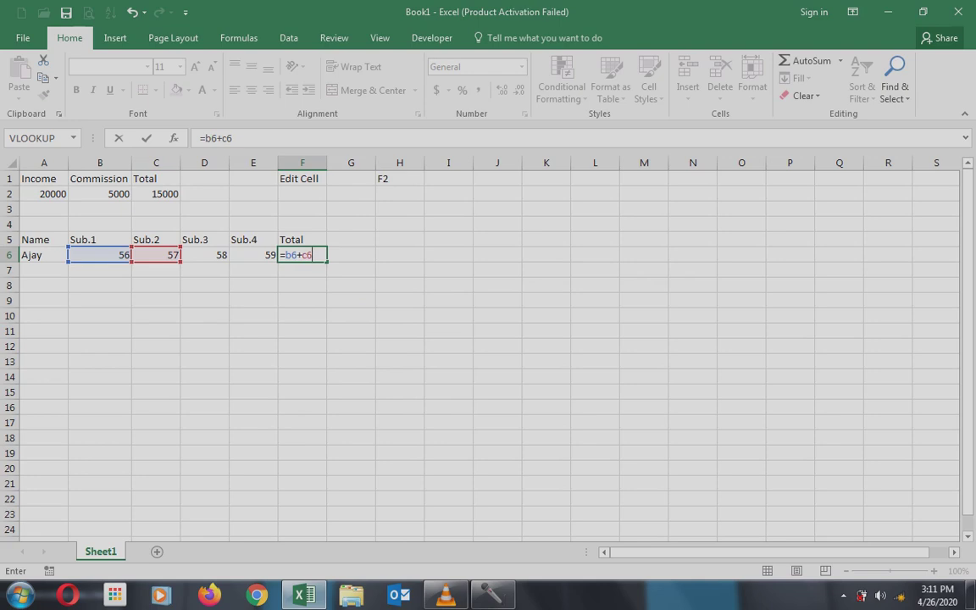
pyautogui.write('+')
pyautogui.write('d')
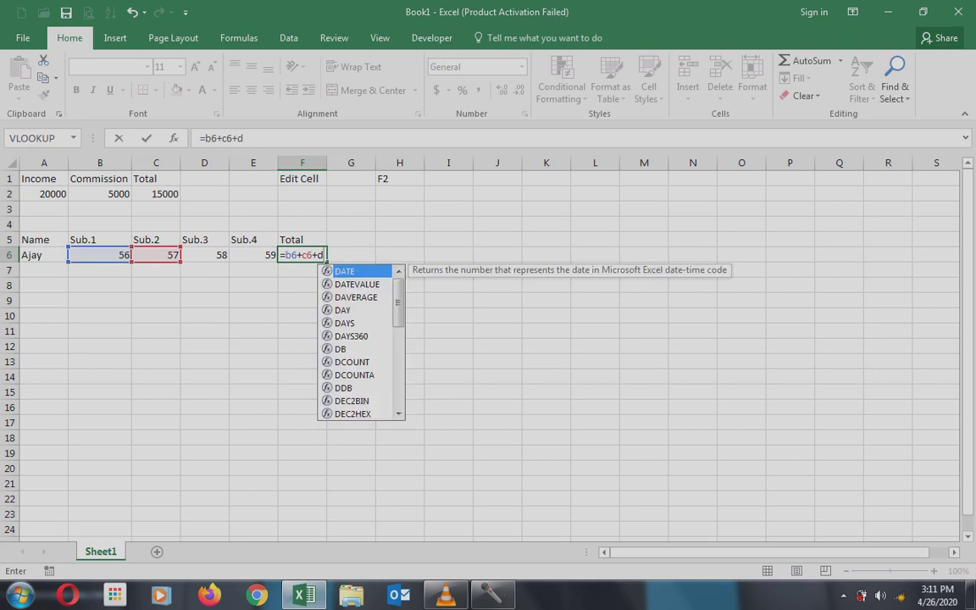
pyautogui.write('6+')
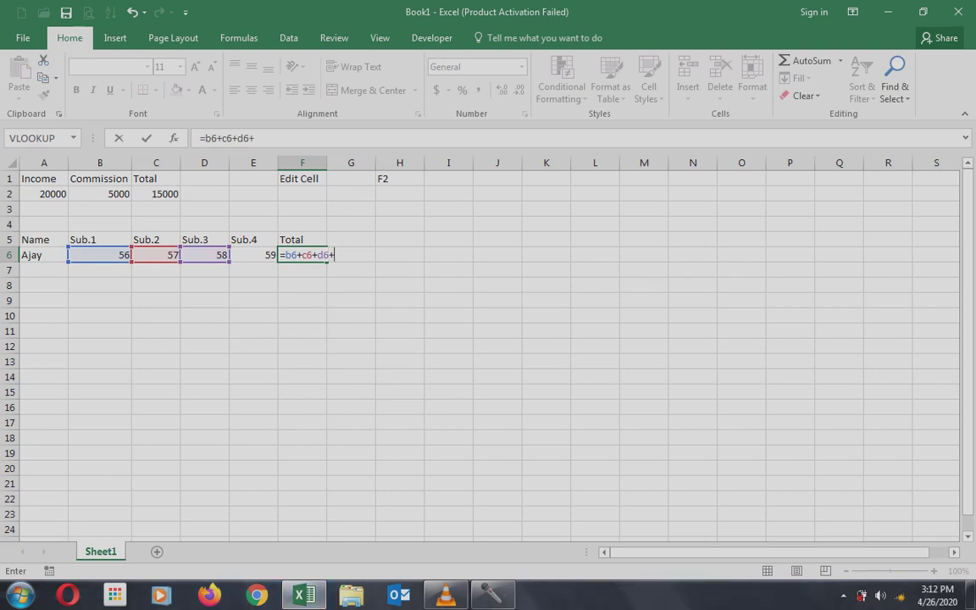
pyautogui.write('e6')
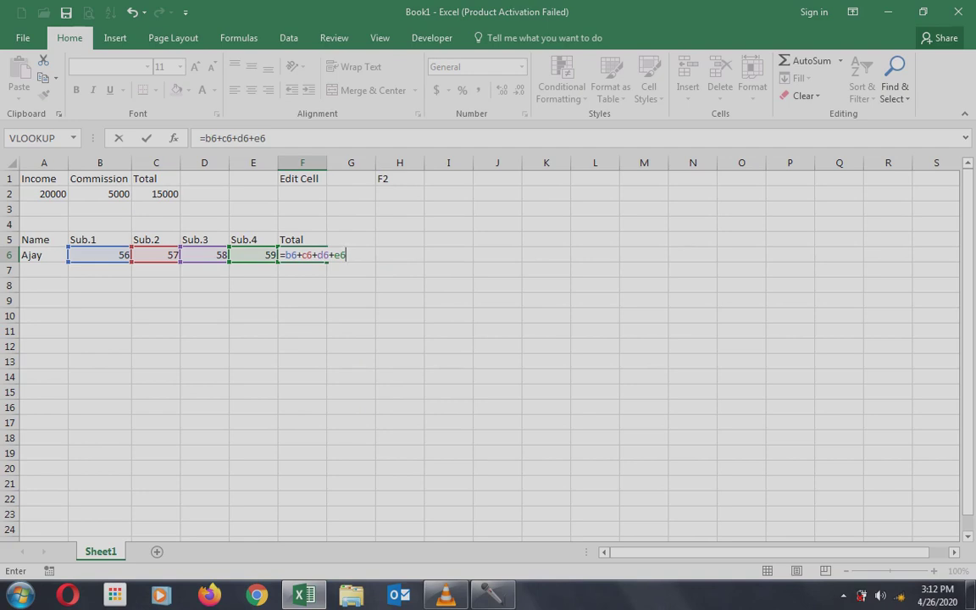
pyautogui.press('Return')
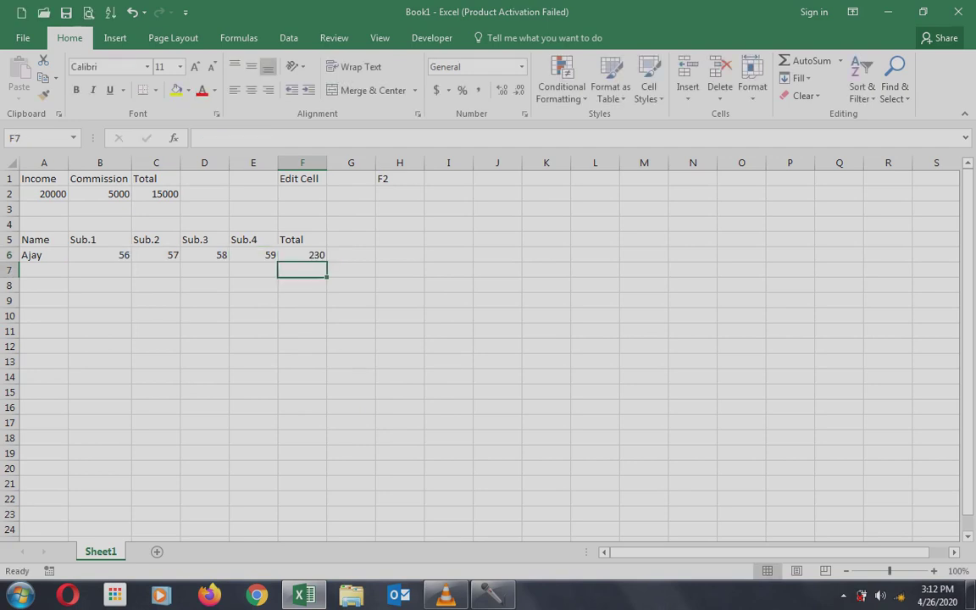
# Inspect the total formula in cell F6 and the mark cells it references
pyautogui.press('Up')
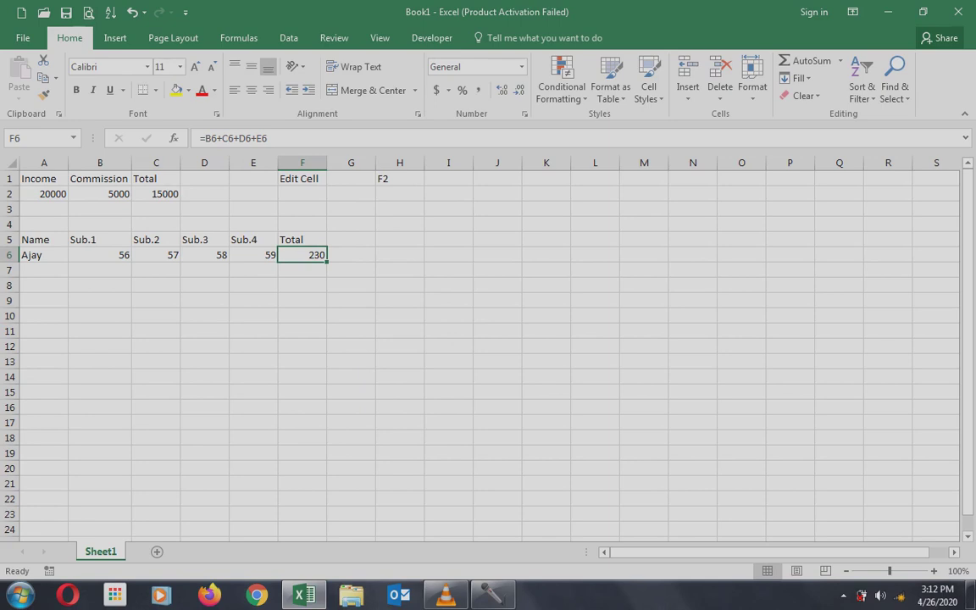
pyautogui.press('F2')
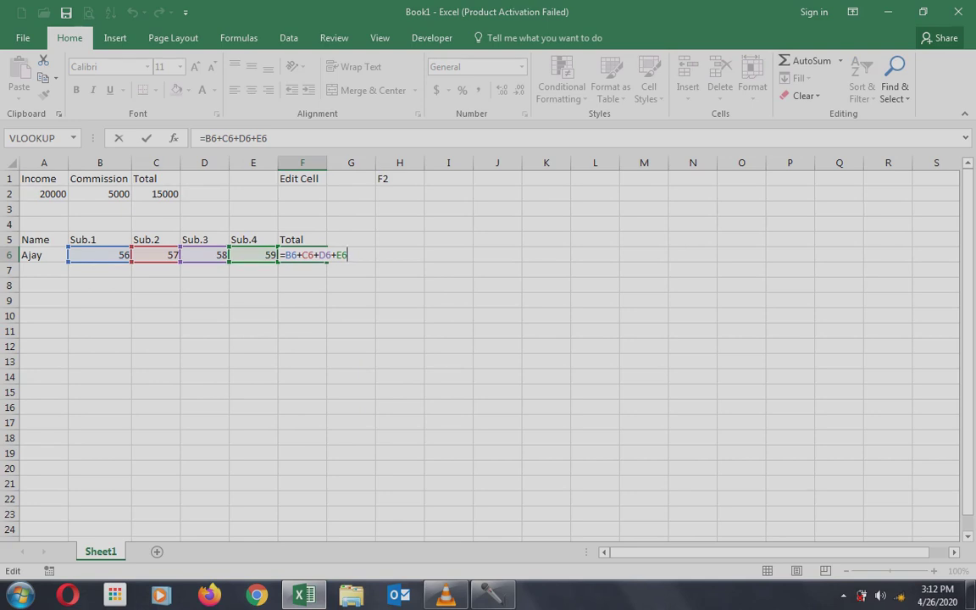
pyautogui.press('Return')
pyautogui.press('Up')
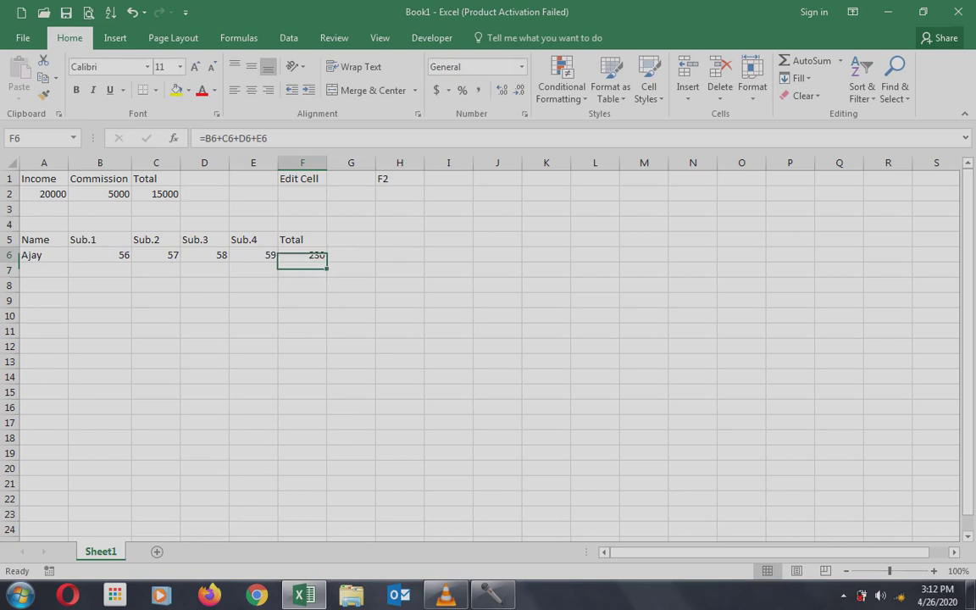
pyautogui.press('F2')
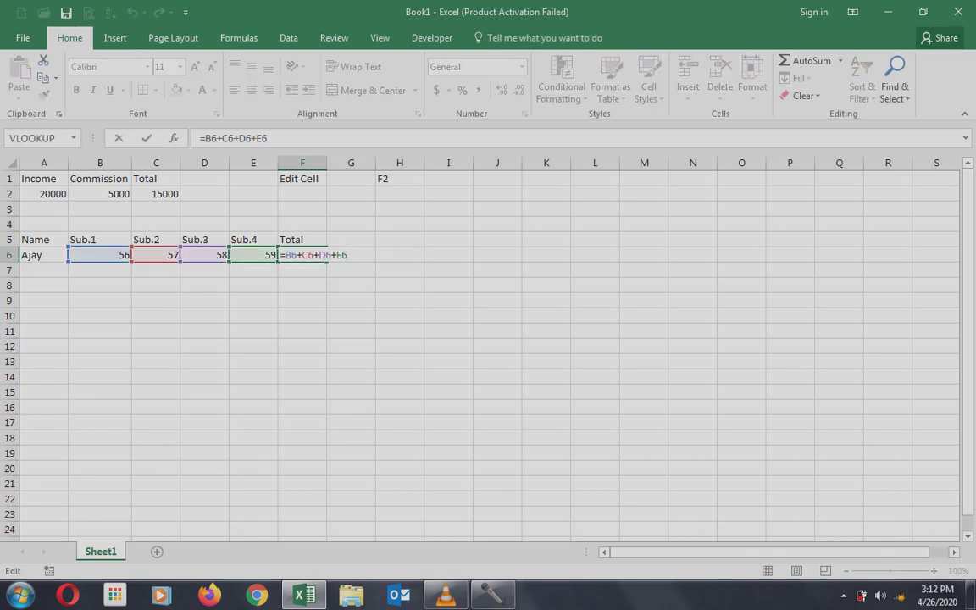
pyautogui.press('Return')
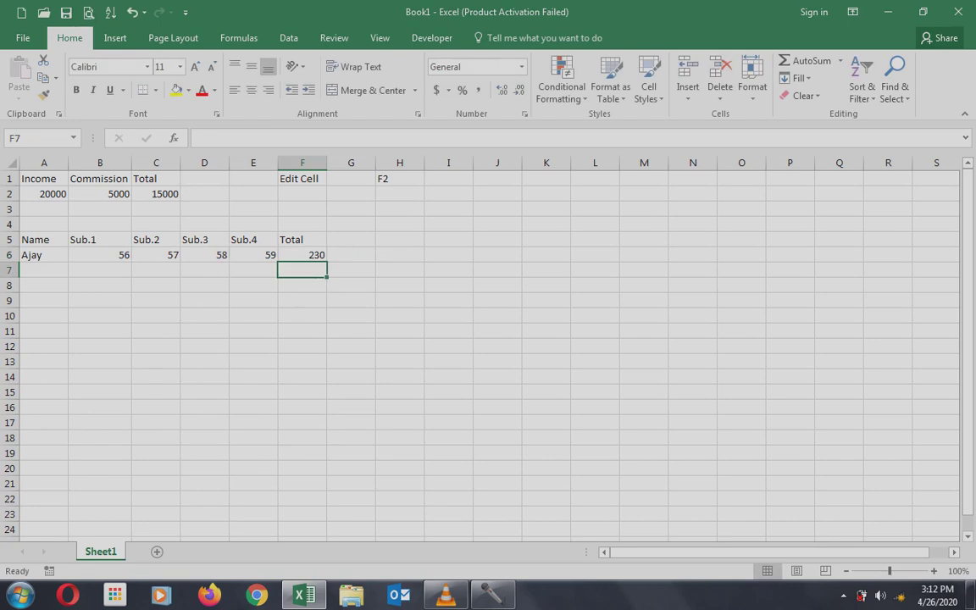
# Examine the first three subject marks in B6:D6 and the fourth mark in E6
pyautogui.press('Up')
pyautogui.press('Left')
pyautogui.press('Left')
pyautogui.press('Left')
pyautogui.press('Left')
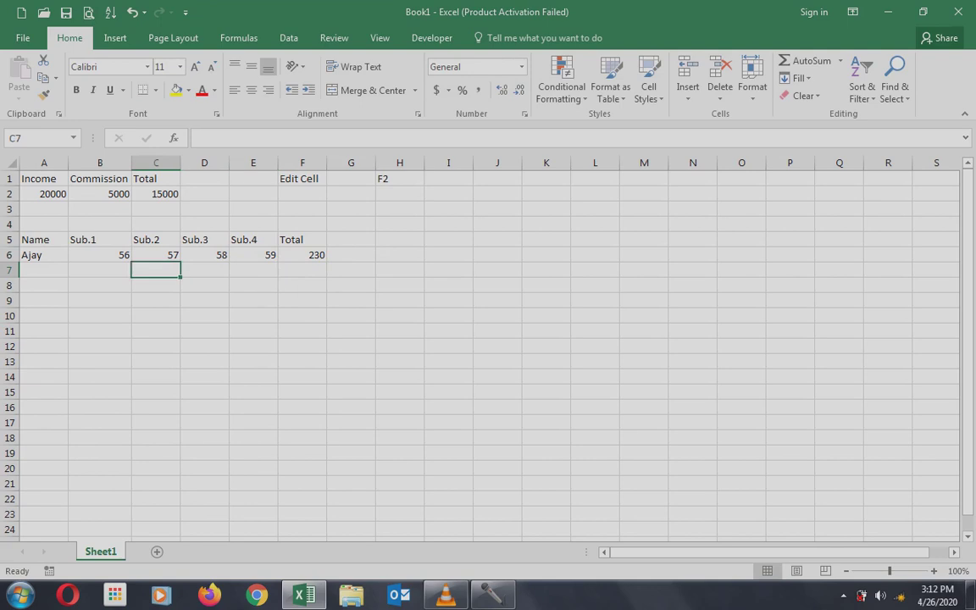
pyautogui.hotkey('shift', 'Right')
pyautogui.hotkey('shift', 'Right')
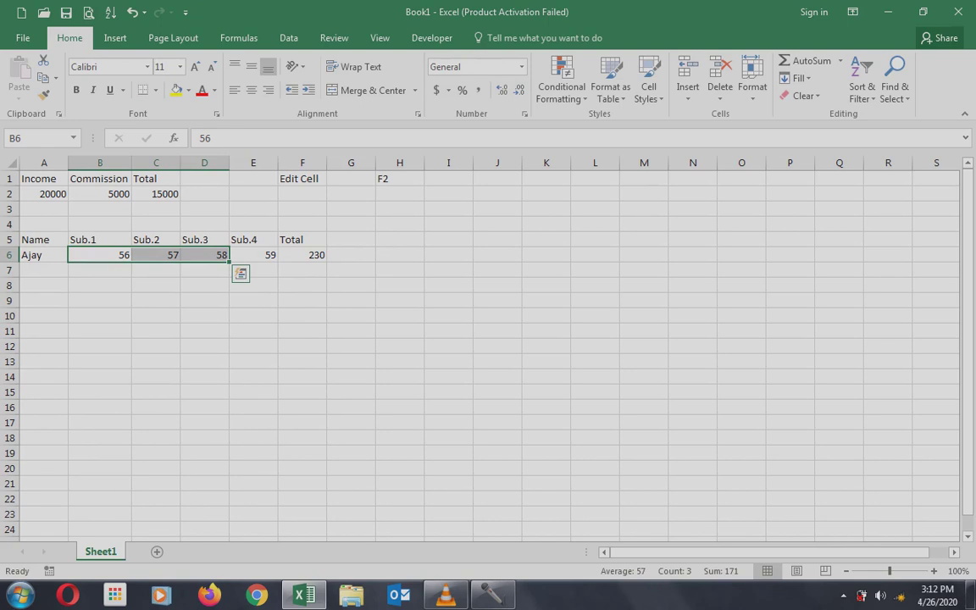
pyautogui.press('Right')
pyautogui.press('Right')
pyautogui.press('Right')
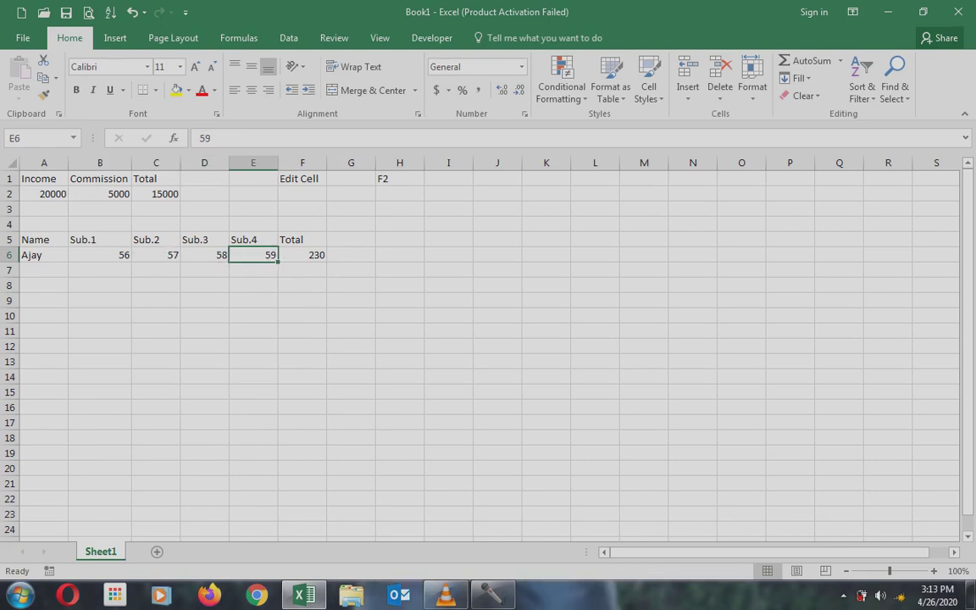
pyautogui.press('Down')
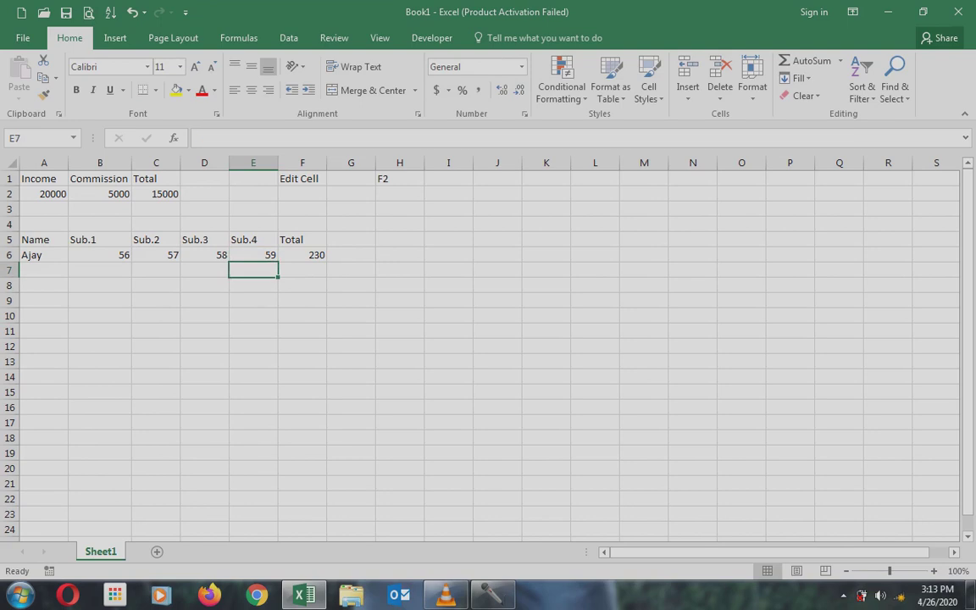
# Enter the formula =(b6+c6+d6)-e6 in cell F7 to subtract the fourth mark from the sum of the first three
pyautogui.press('Right')
pyautogui.write('=')
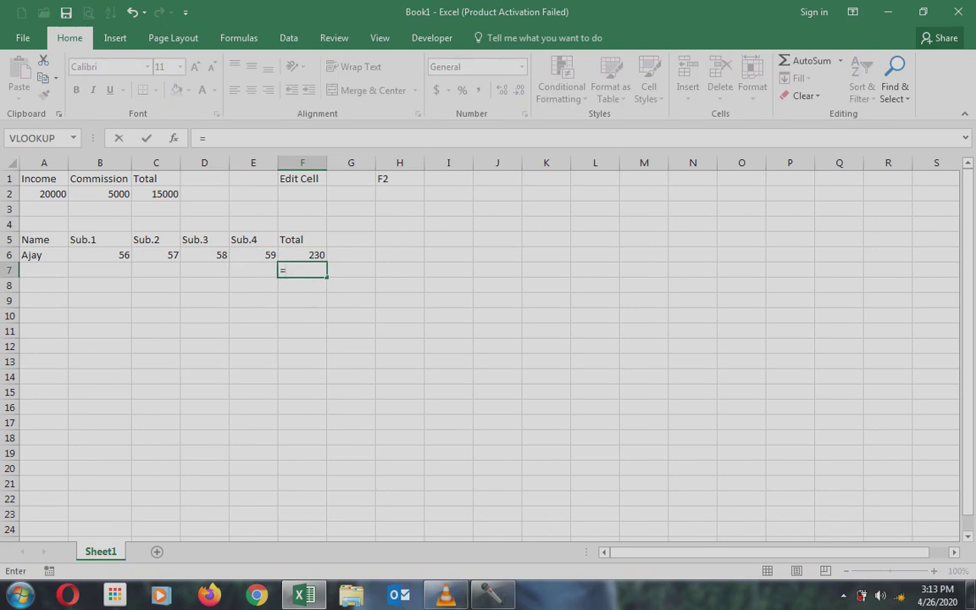
pyautogui.write('(')
pyautogui.write('b6+c')
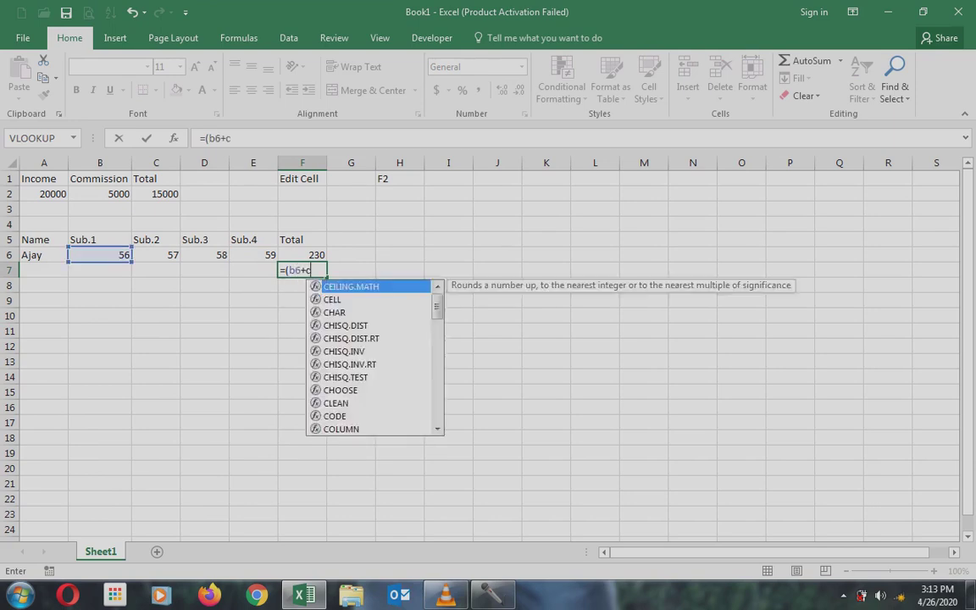
pyautogui.write('6+d')
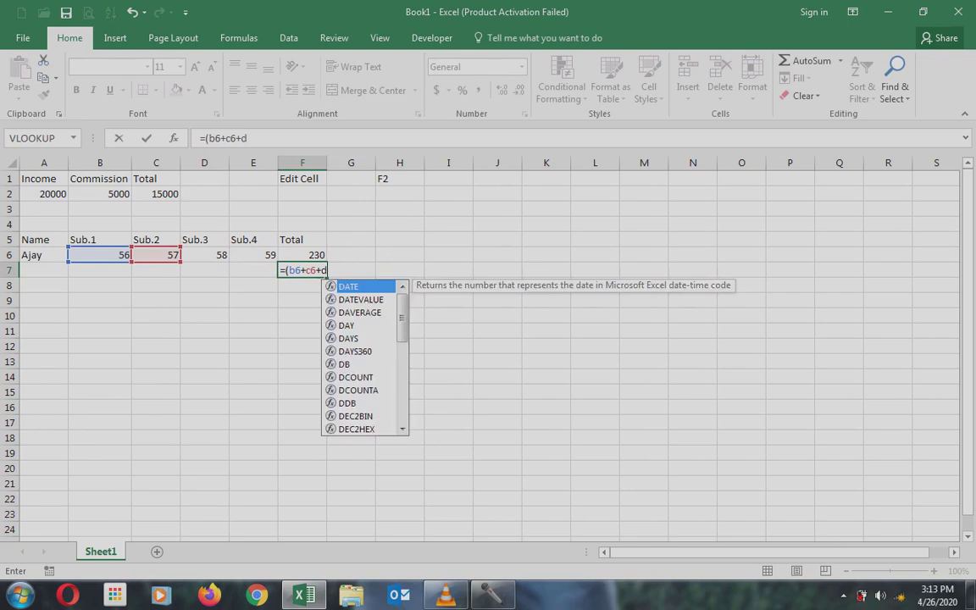
pyautogui.write('6')
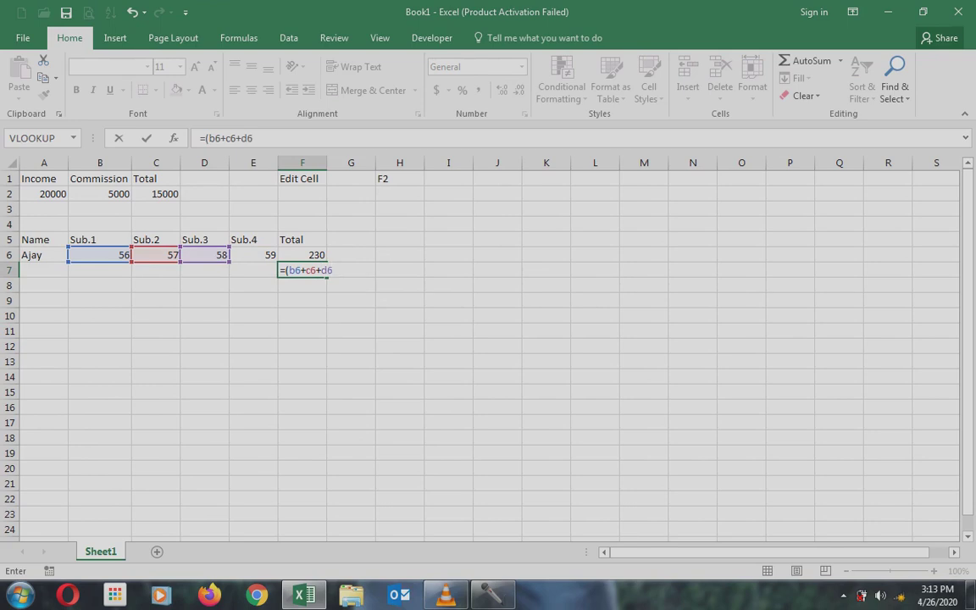
pyautogui.write(')-e6')
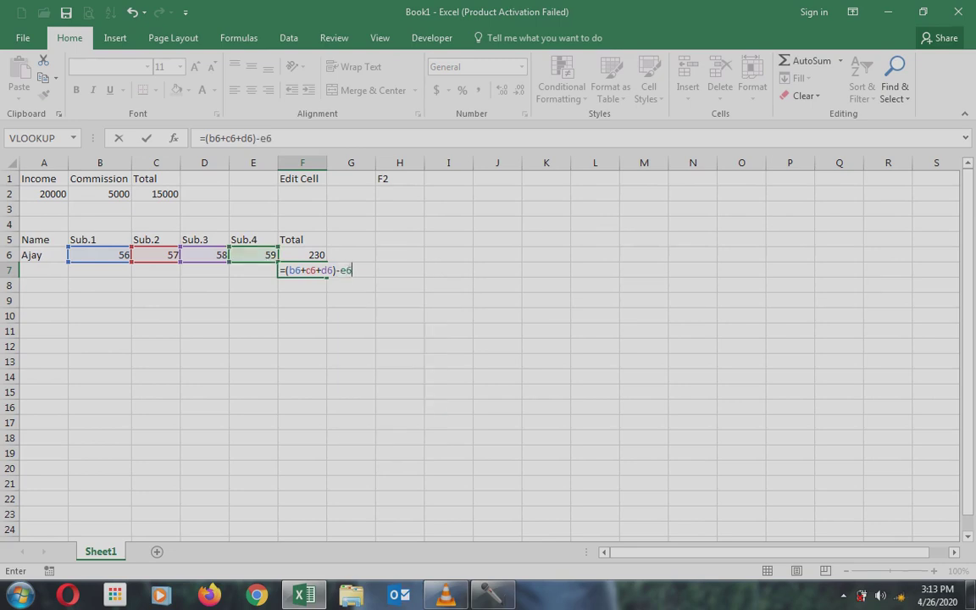
pyautogui.press('Return')
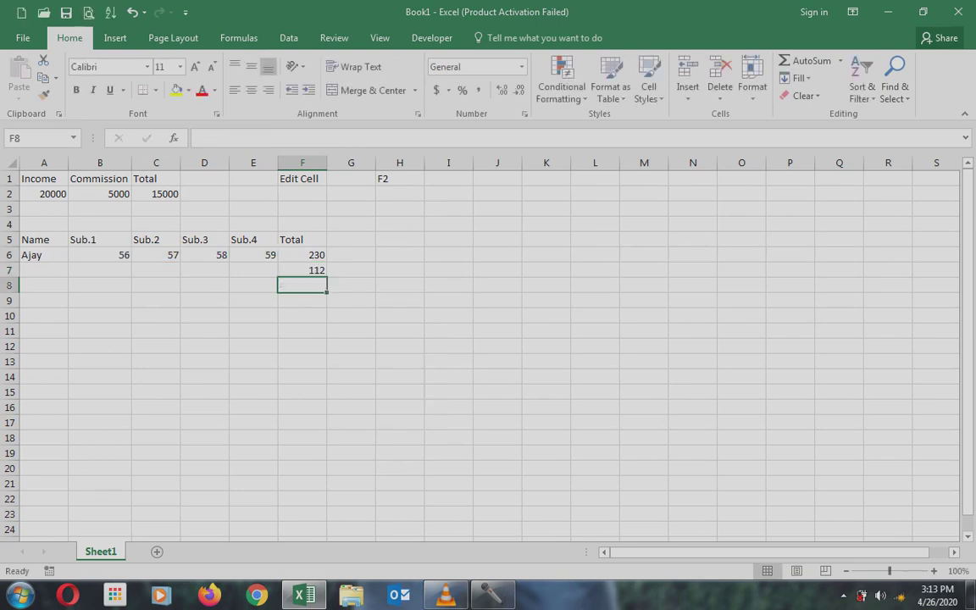
# Compare the marks in B6:E6 with the two formula results in F6 and F7
pyautogui.press('Up')
pyautogui.press('Up')
pyautogui.press('Left')
pyautogui.press('Left')
pyautogui.hotkey('shift', 'Left')
pyautogui.hotkey('shift', 'Left')
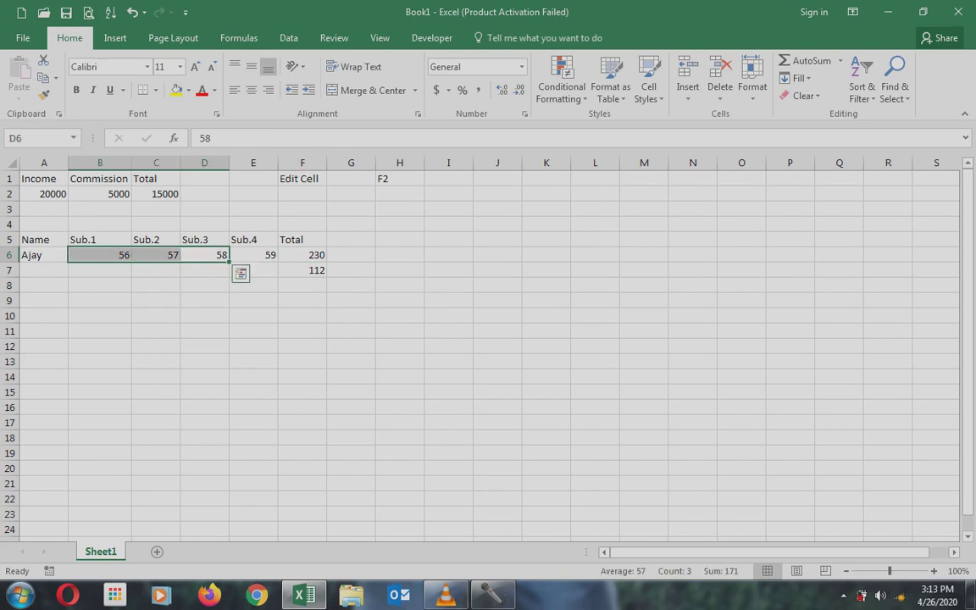
pyautogui.press('Right')
pyautogui.press('Right')
pyautogui.press('Right')
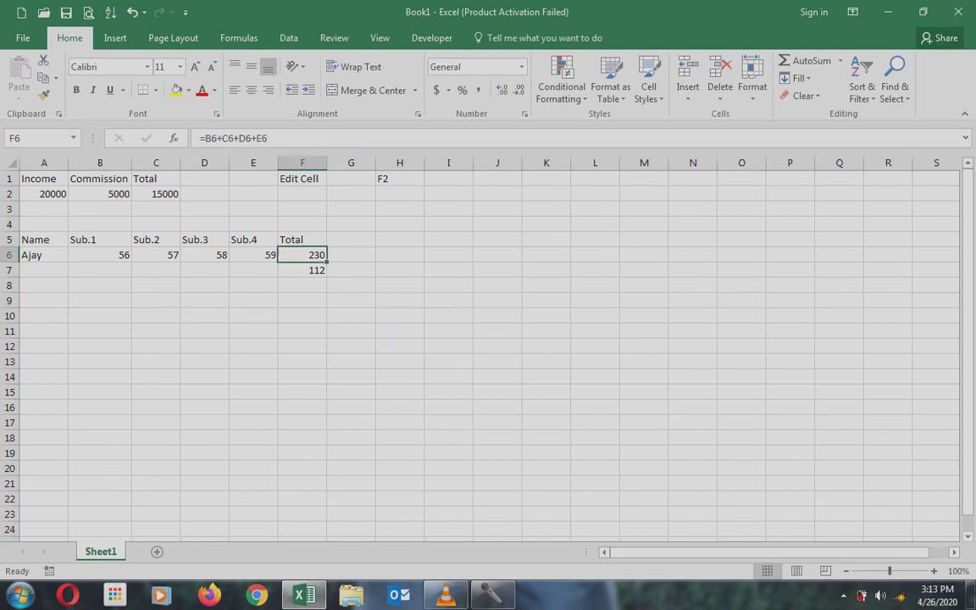
pyautogui.press('Right')
pyautogui.press('Left')
pyautogui.press('Down')
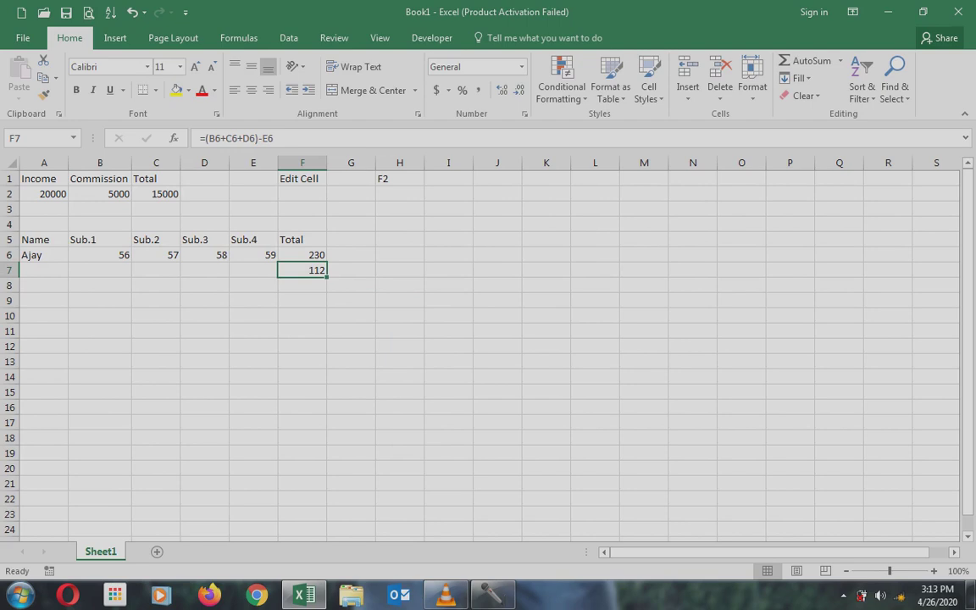
pyautogui.press('Up')
pyautogui.press('Down')
pyautogui.press('Up')
pyautogui.press('Left')
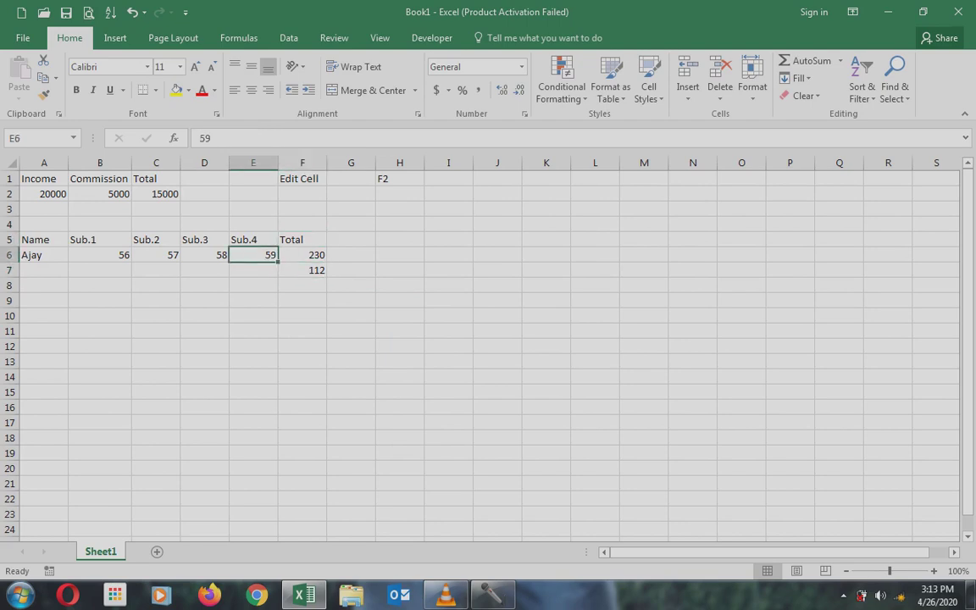
# Open the formula in F6 and highlight its cell references, leaving the formula as it is
pyautogui.press('Right')
pyautogui.press('F2')
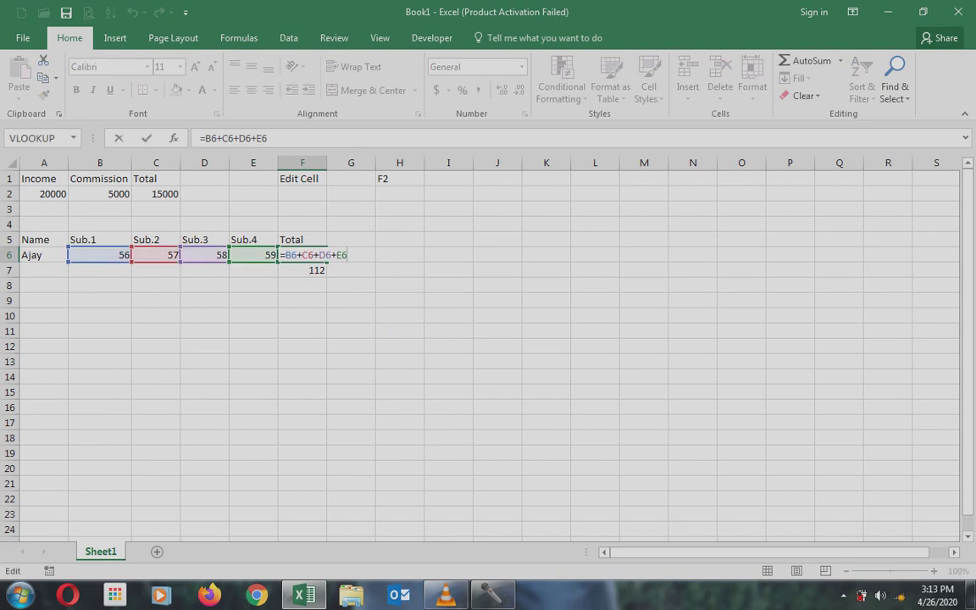
pyautogui.hotkey('shift', 'Left')
pyautogui.hotkey('shift', 'Left')
pyautogui.hotkey('shift', 'Left')
pyautogui.hotkey('shift', 'Left')
pyautogui.hotkey('shift', 'Left')
pyautogui.hotkey('shift', 'Left')
pyautogui.hotkey('shift', 'Left')
pyautogui.hotkey('shift', 'Left')
pyautogui.hotkey('shift', 'Left')
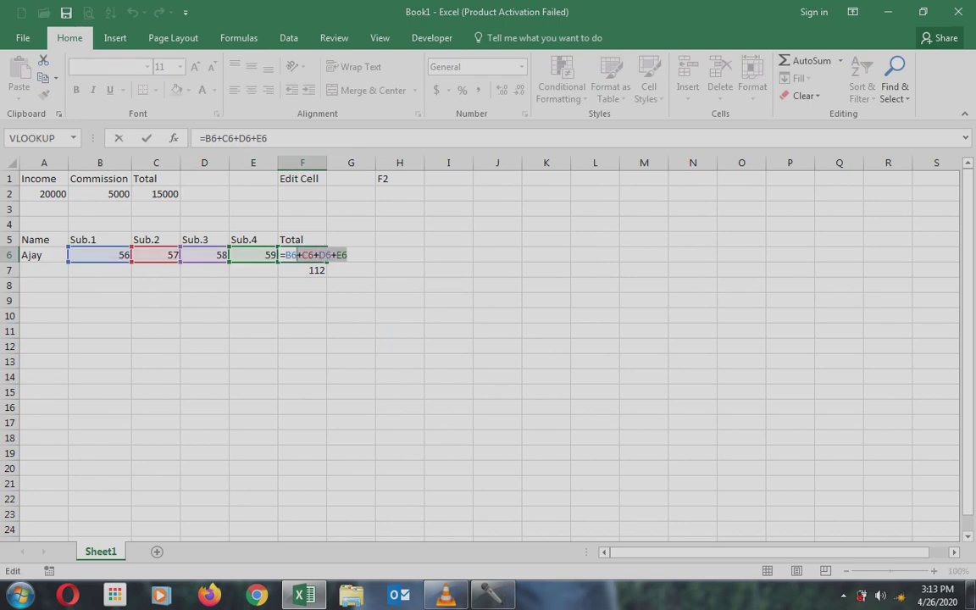
pyautogui.hotkey('shift', 'Left')
pyautogui.hotkey('shift', 'Left')
pyautogui.press('Return')
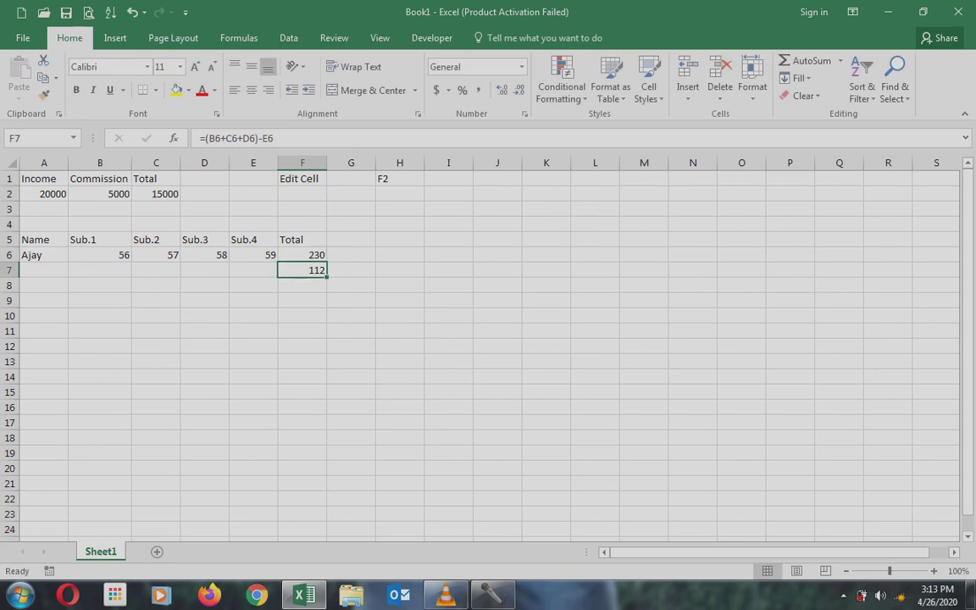
# Highlight the four subject marks in B6:E6 and review the formula in F6 that adds them
pyautogui.press('Up')
pyautogui.press('Left')
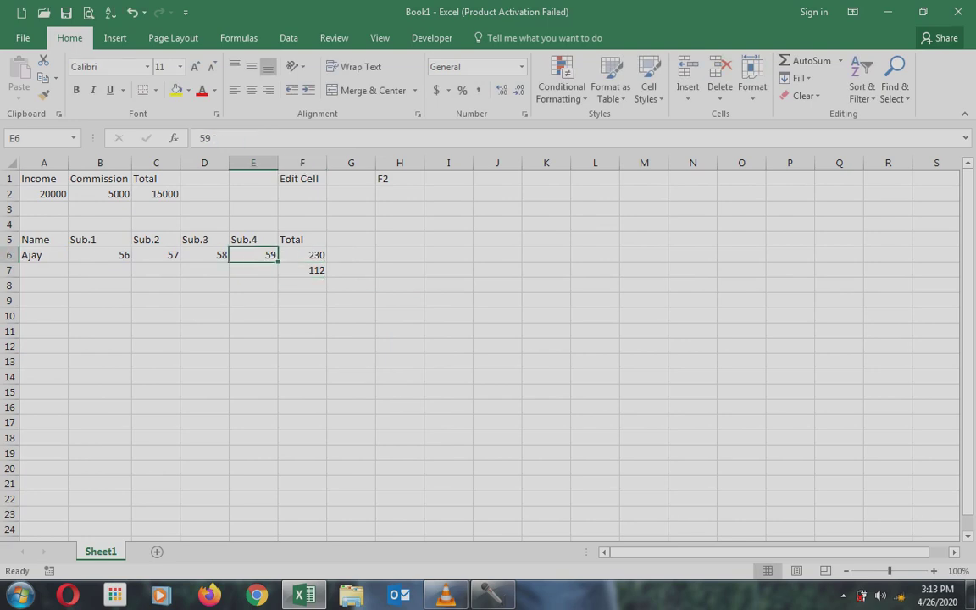
pyautogui.hotkey('shift', 'Left')
pyautogui.hotkey('shift', 'Left')
pyautogui.hotkey('shift', 'Left')
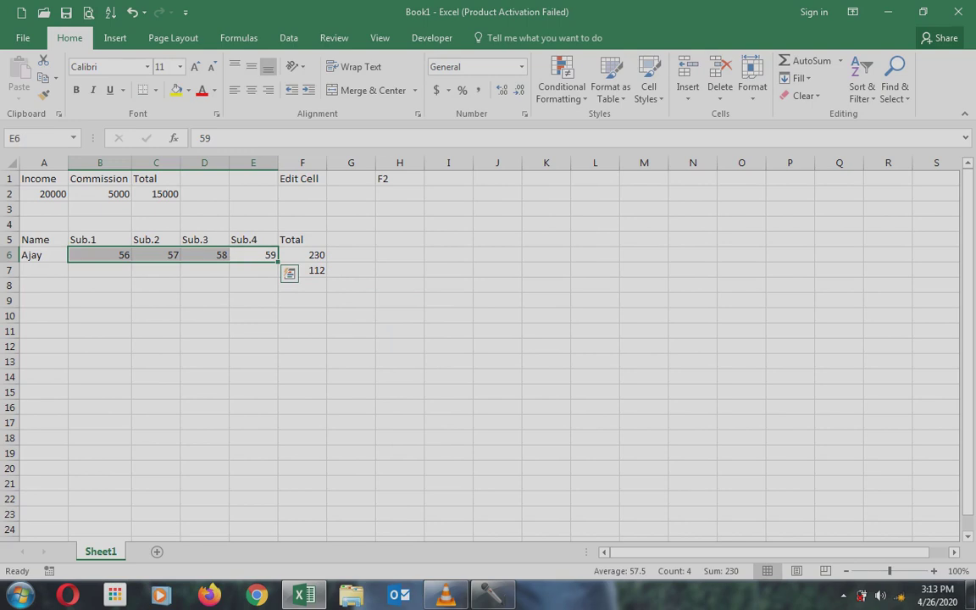
pyautogui.press('Left')
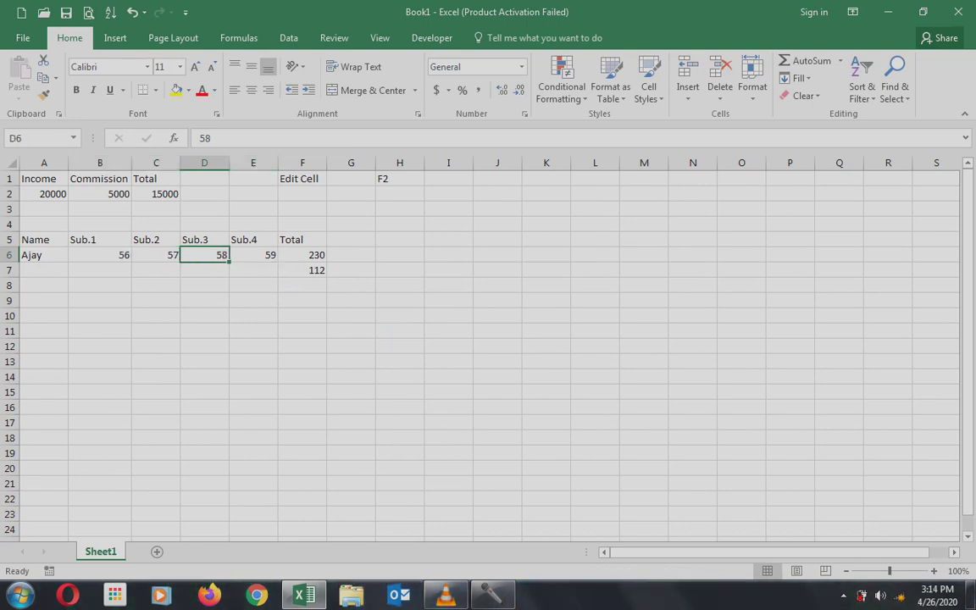
pyautogui.press('Left')
pyautogui.press('Left')
pyautogui.hotkey('shift', 'Right')
pyautogui.hotkey('shift', 'Right')
pyautogui.hotkey('shift', 'Right')
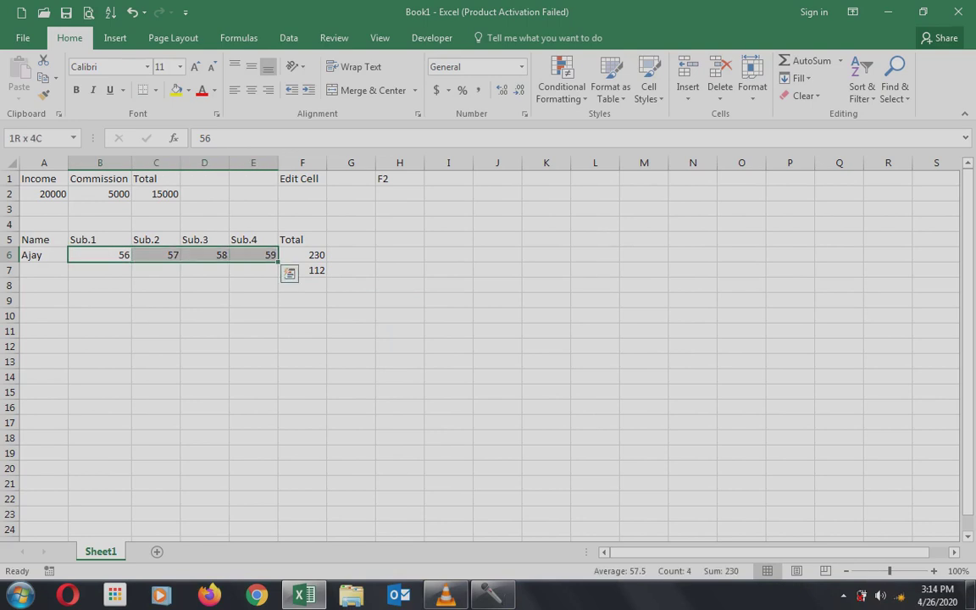
pyautogui.press('Right')
pyautogui.press('Right')
pyautogui.press('Right')
pyautogui.press('Right')
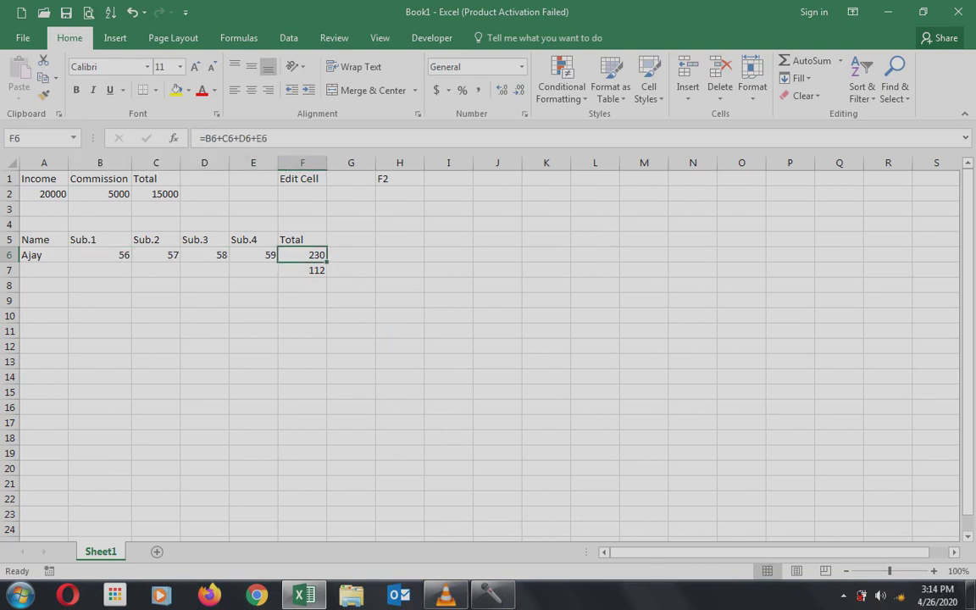
pyautogui.press('F2')
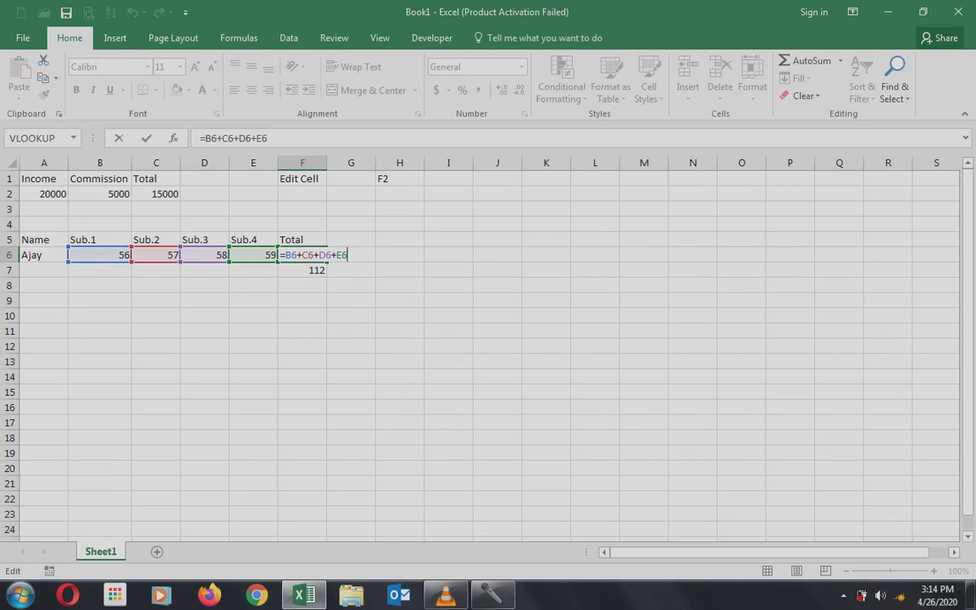
pyautogui.press('Return')
pyautogui.press('Up')
# Fill the marks in B6:E6 down through row 11 as a series increasing by 1 in each row
pyautogui.press('Left')
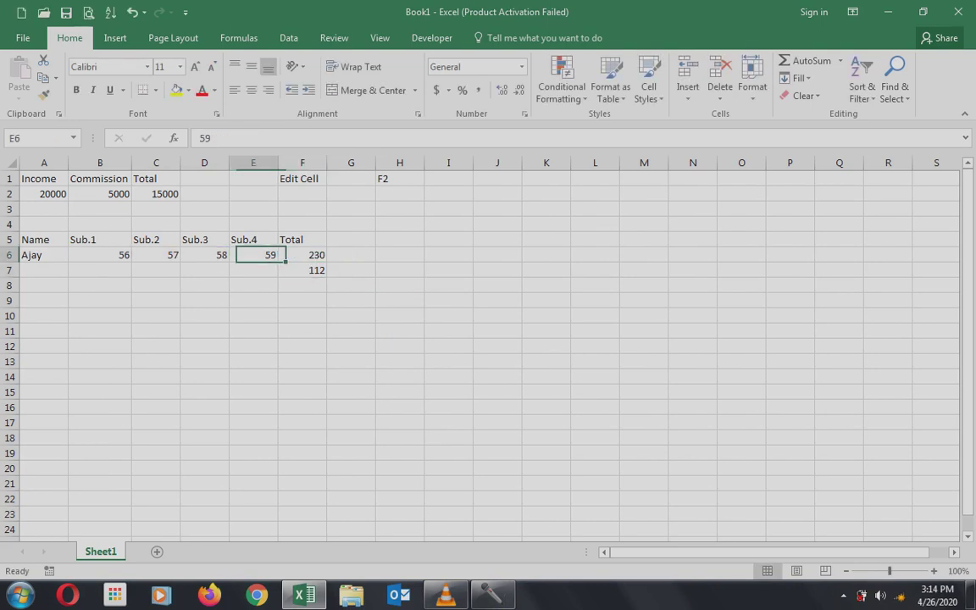
pyautogui.hotkey('shift', 'Left')
pyautogui.hotkey('shift', 'Left')
pyautogui.hotkey('shift', 'Left')
pyautogui.hotkey('shift', 'Down')
pyautogui.hotkey('shift', 'Down')
pyautogui.hotkey('shift', 'Down')
pyautogui.hotkey('shift', 'Down')
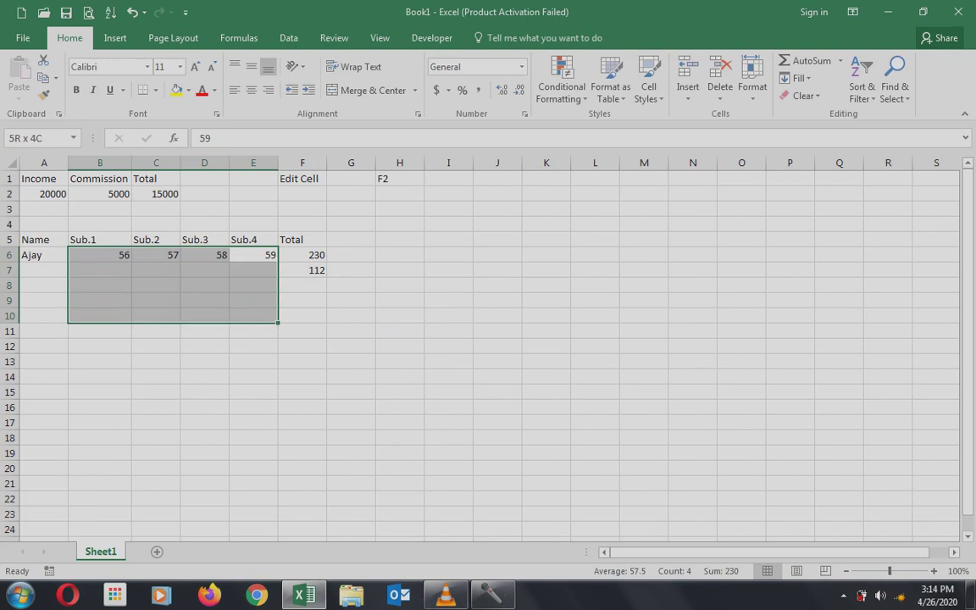
pyautogui.hotkey('shift', 'Down')
pyautogui.hotkey('alt', 'e')
pyautogui.press('i')
pyautogui.press('s')
pyautogui.press('Return')
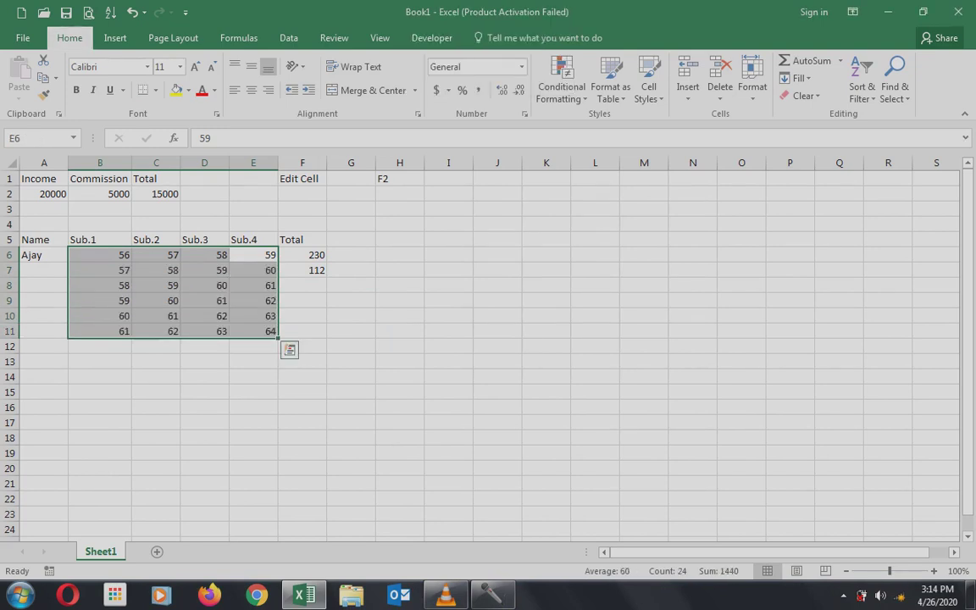
# Look over the filled marks in B6:E11 and the empty name cell in A11
pyautogui.press('Down')
pyautogui.press('Left')
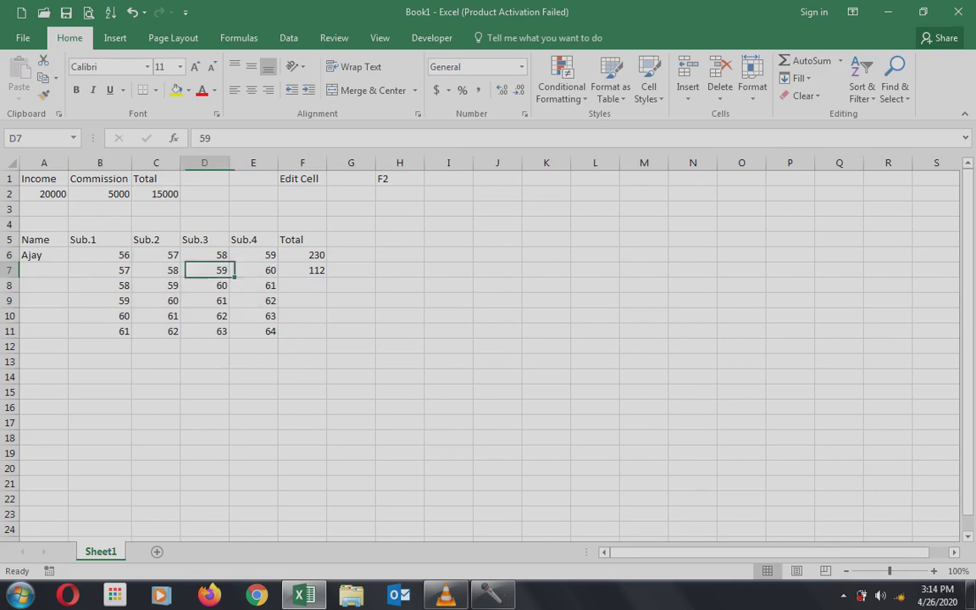
pyautogui.press('Left')
pyautogui.press('Left')
pyautogui.press('Up')
pyautogui.press('Right')
pyautogui.press('Right')
pyautogui.press('Right')
pyautogui.press('Down')
pyautogui.press('Down')
pyautogui.press('Down')
pyautogui.press('Down')
pyautogui.press('Down')
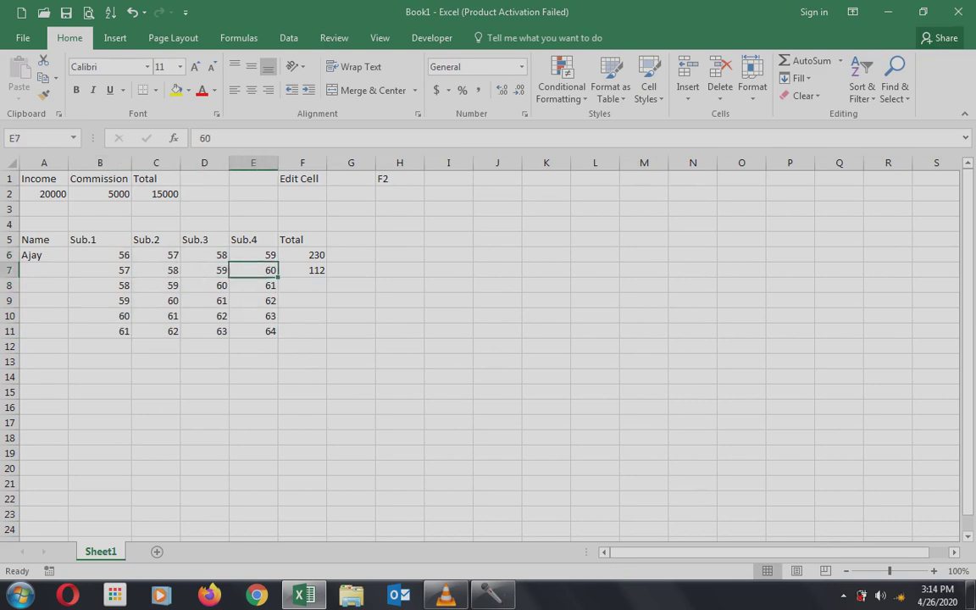
pyautogui.press('Left')
pyautogui.press('Left')
pyautogui.press('Left')
pyautogui.press('Left')
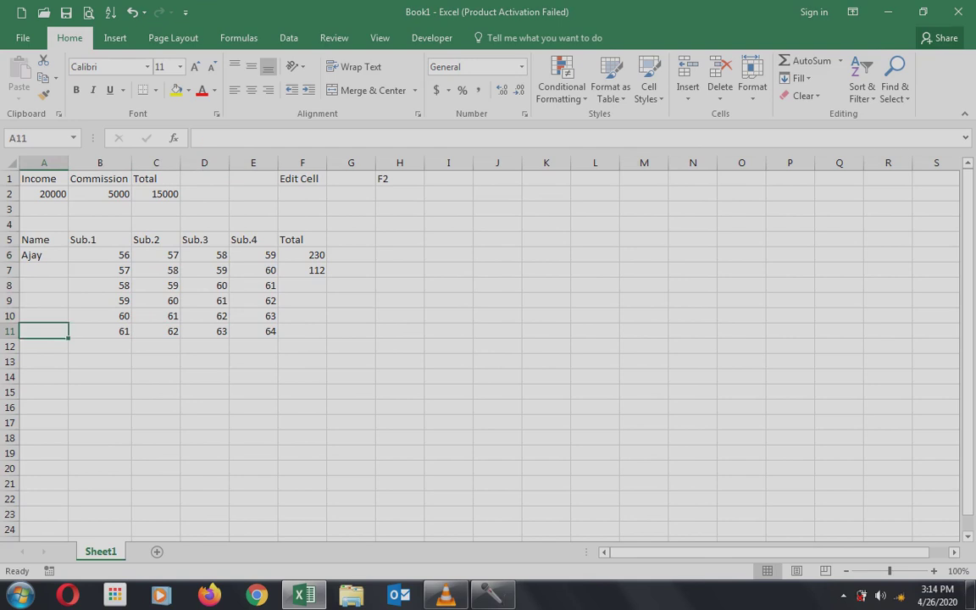
# Open the formula in F6 and highlight its added references B6+C6+D6+E6, leaving the formula as it is
pyautogui.press('Up')
pyautogui.press('Up')
pyautogui.press('Up')
pyautogui.press('Up')
pyautogui.press('Right')
pyautogui.press('Right')
pyautogui.press('Right')
pyautogui.press('Right')
pyautogui.press('Right')
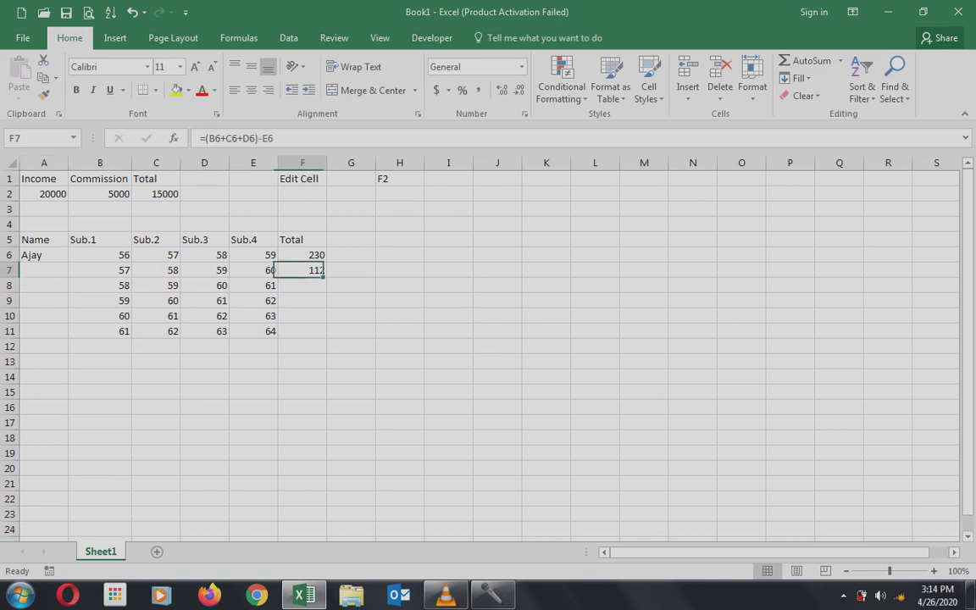
pyautogui.press('Up')
pyautogui.press('F2')
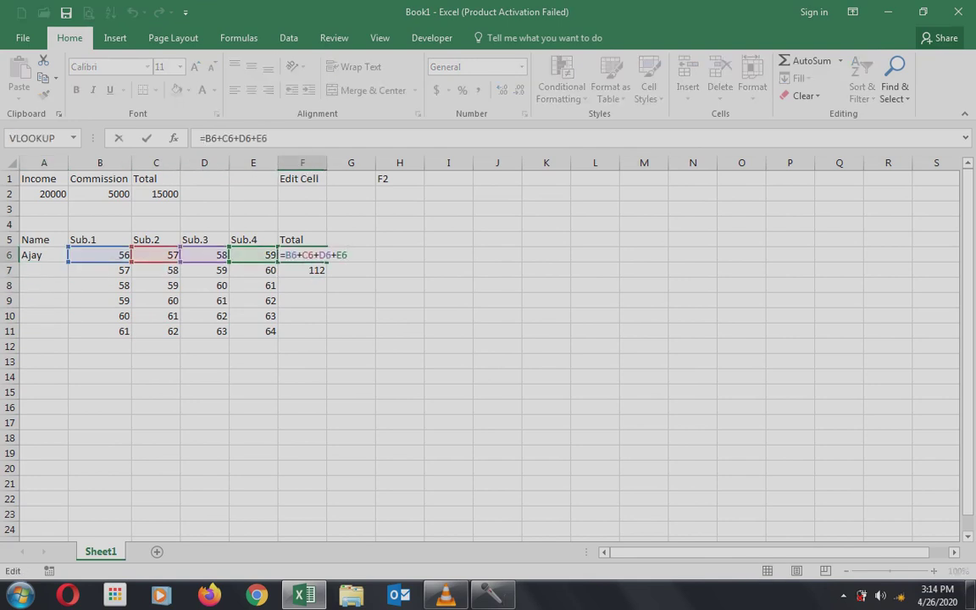
pyautogui.hotkey('shift', 'Left')
pyautogui.hotkey('shift', 'Left')
pyautogui.hotkey('shift', 'Left')
pyautogui.hotkey('shift', 'Left')
pyautogui.hotkey('shift', 'Left')
pyautogui.hotkey('shift', 'Left')
pyautogui.hotkey('shift', 'Left')
pyautogui.hotkey('shift', 'Left')
pyautogui.hotkey('shift', 'Left')
pyautogui.hotkey('shift', 'Left')
pyautogui.hotkey('shift', 'Left')
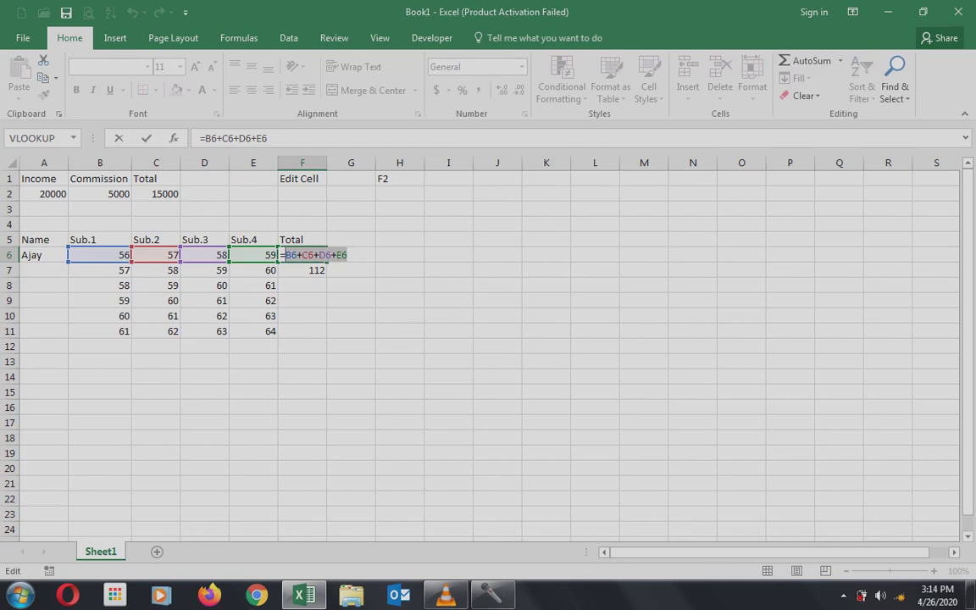
pyautogui.press('Return')
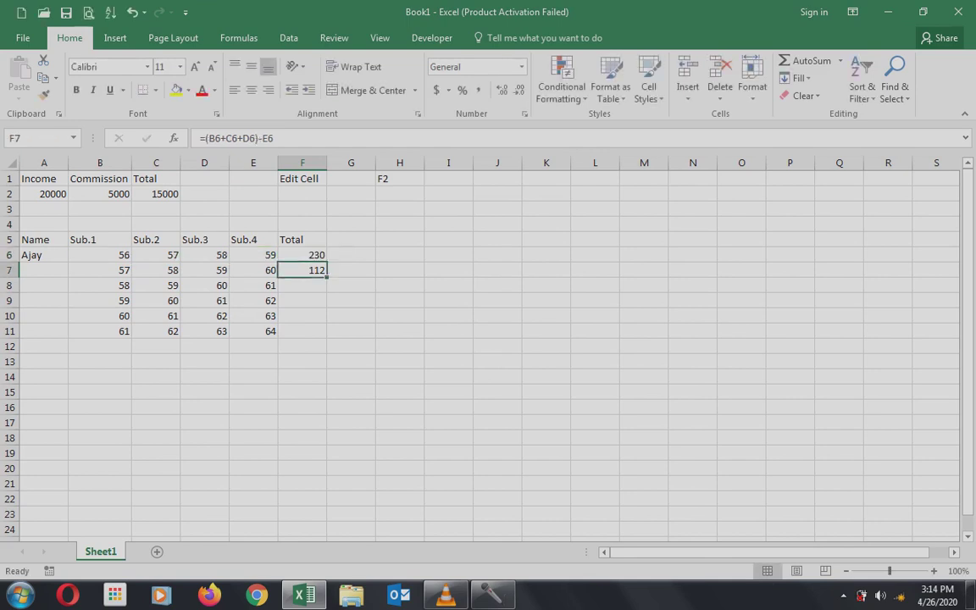
pyautogui.press('Down')
pyautogui.press('Down')
pyautogui.press('Down')
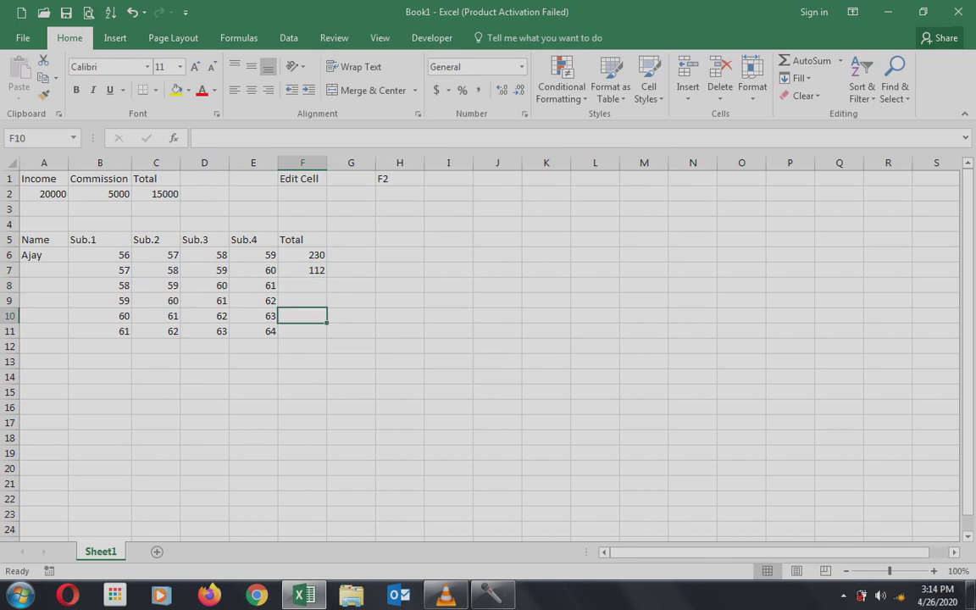
pyautogui.press('Up')
pyautogui.press('Up')
pyautogui.press('Up')
pyautogui.press('Up')
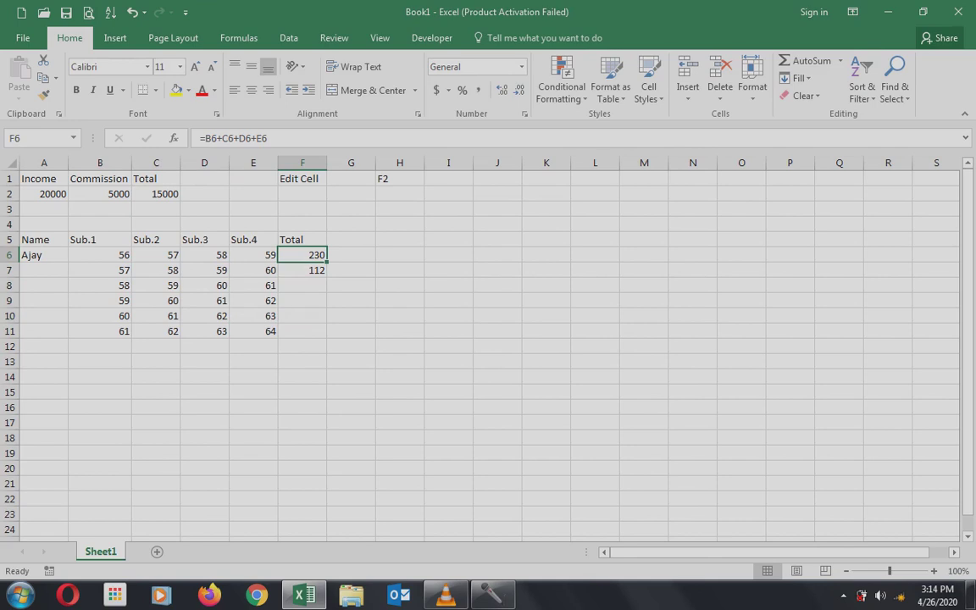
# Add the column heading "sum" in G5, beside the Total heading of the marks table
pyautogui.press('Right')
pyautogui.press('Up')
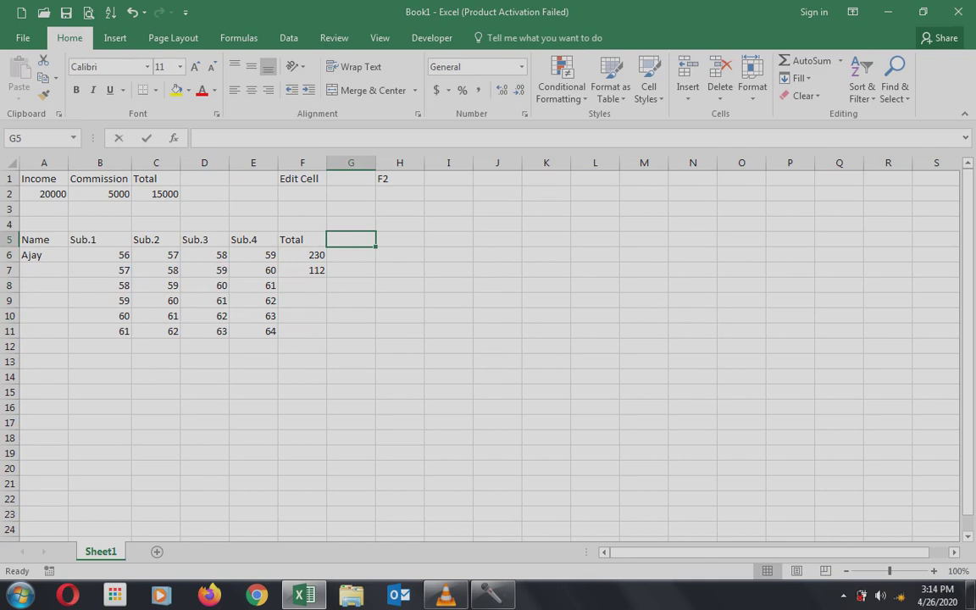
pyautogui.write('sum')
pyautogui.press('Return')
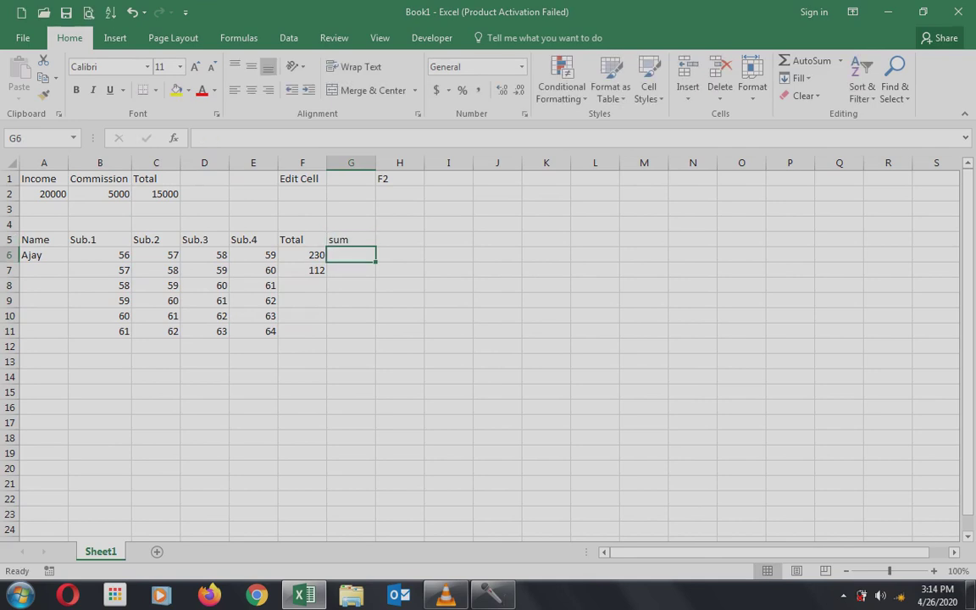
pyautogui.press('Up')
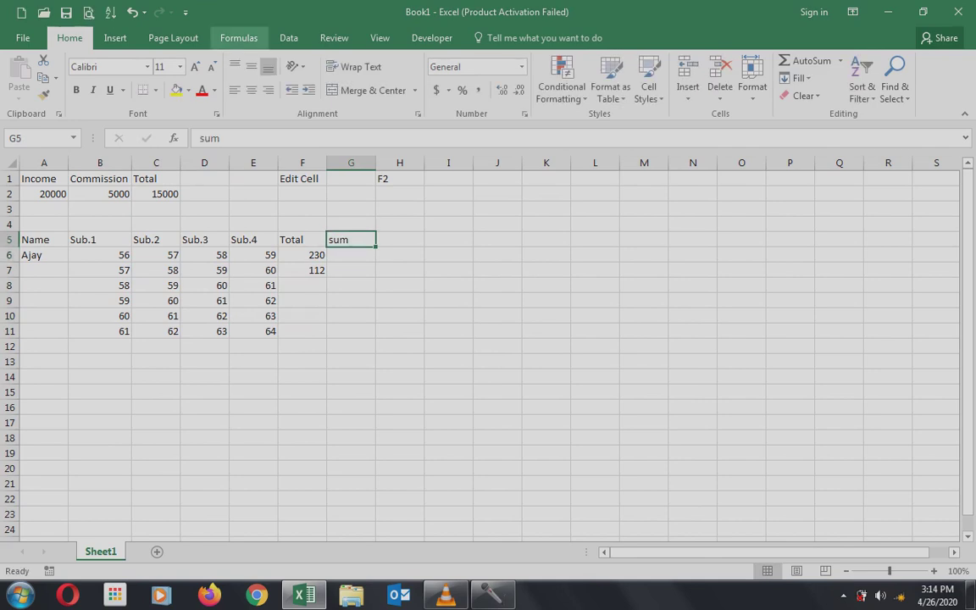
# Find SUM among the Math & Trig functions and read its description without inserting it
pyautogui.click(238, 37)
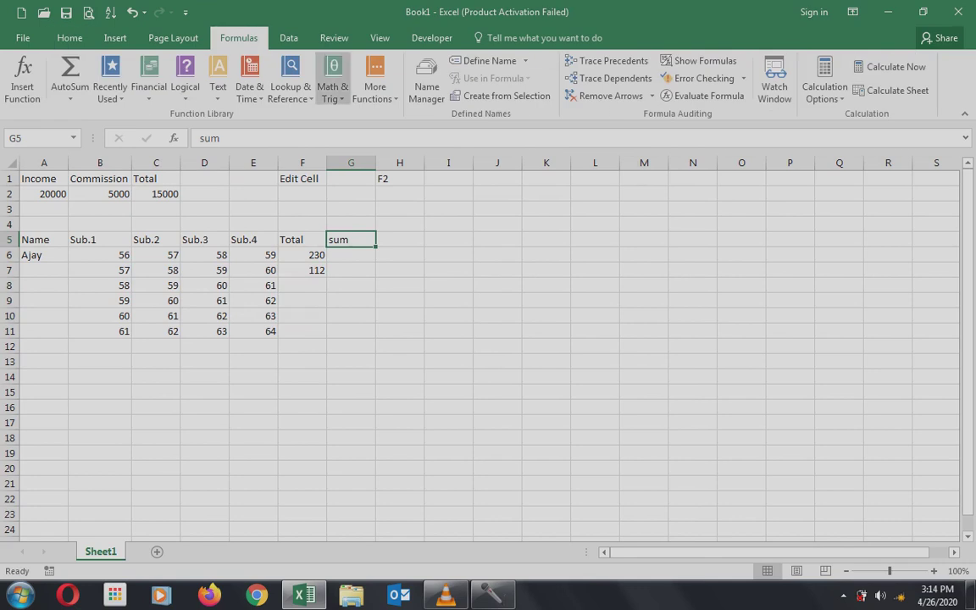
pyautogui.click(333, 85)
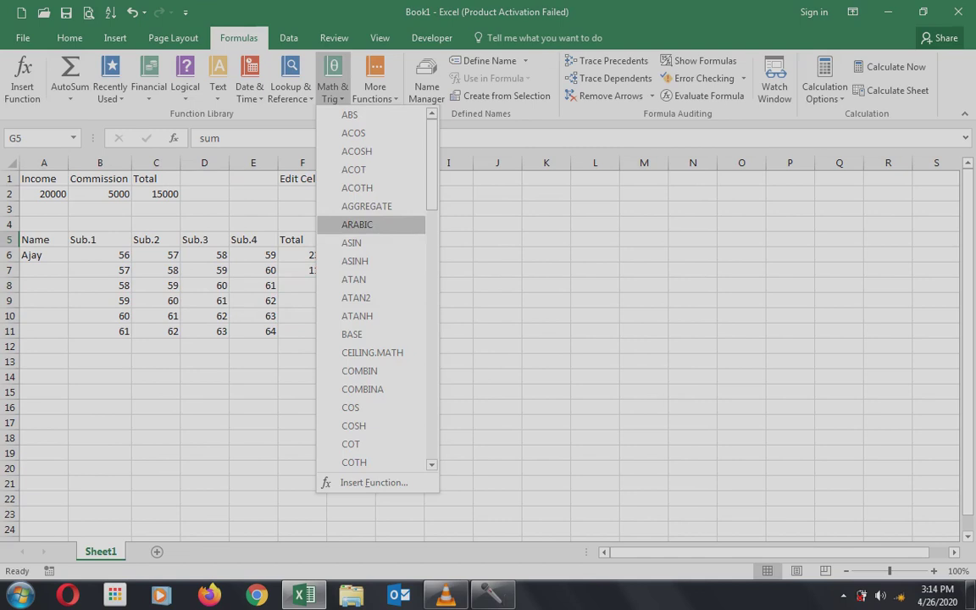
pyautogui.scroll(-9, 377, 288)
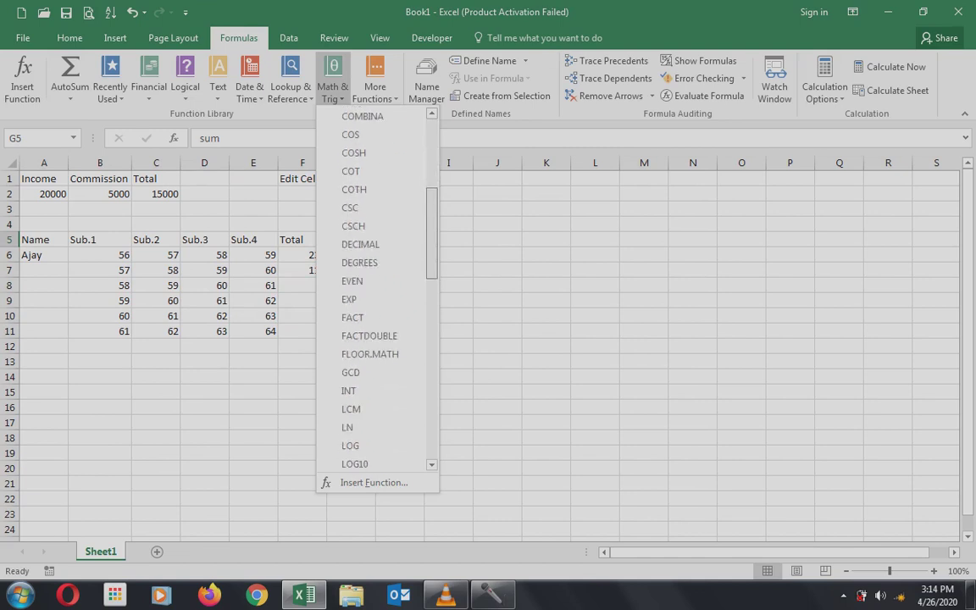
pyautogui.scroll(-6, 378, 288)
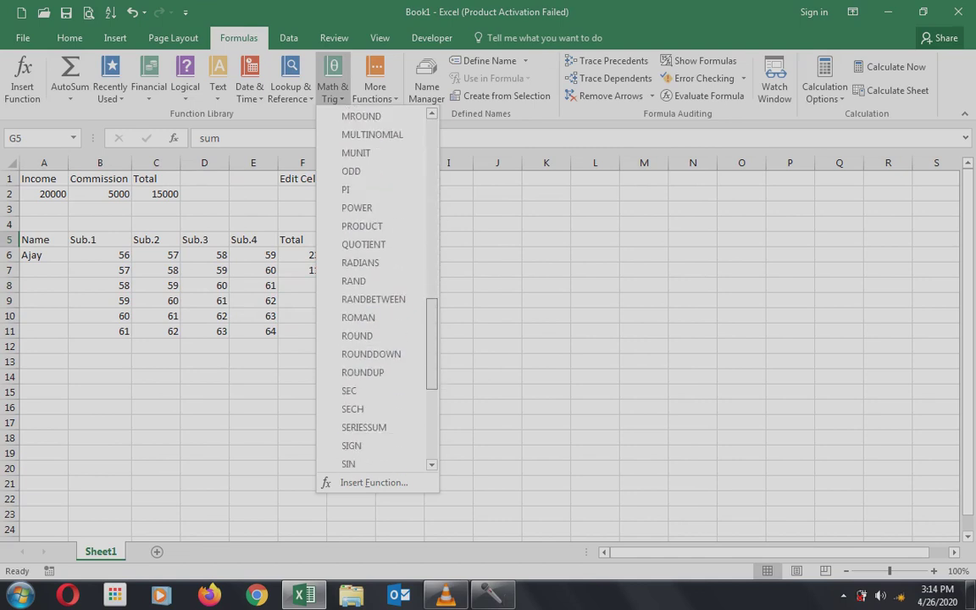
pyautogui.scroll(-3, 377, 288)
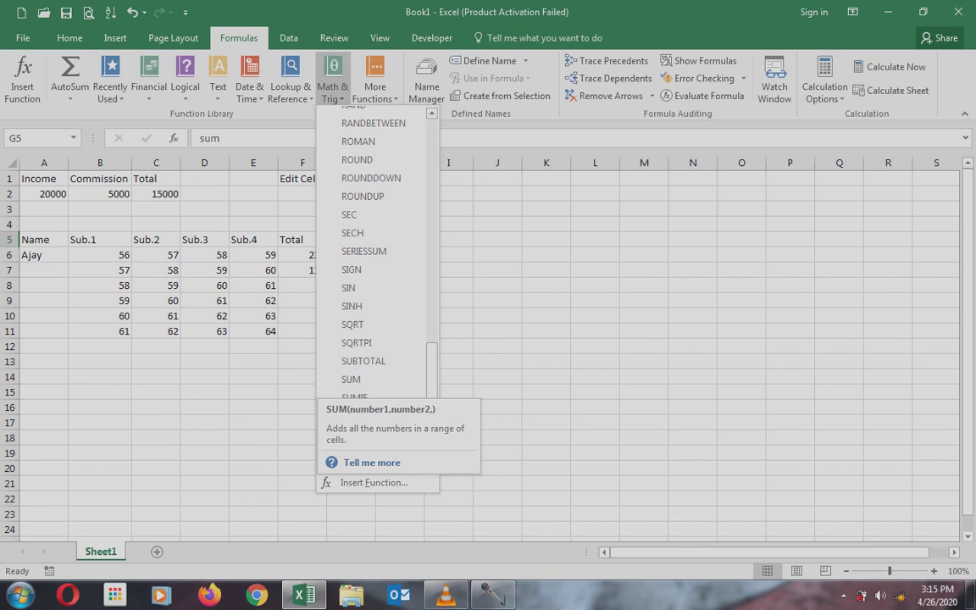
pyautogui.press('Escape')
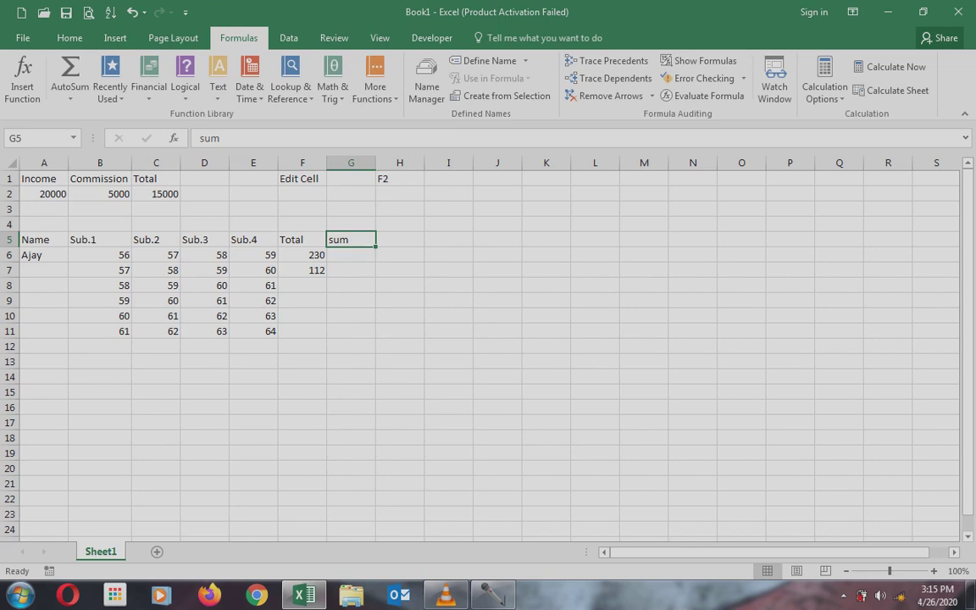
# Enter the formula =SUM(B6,C6,D6,E6) in G6 to add the first student's four subject marks
pyautogui.click(351, 255)
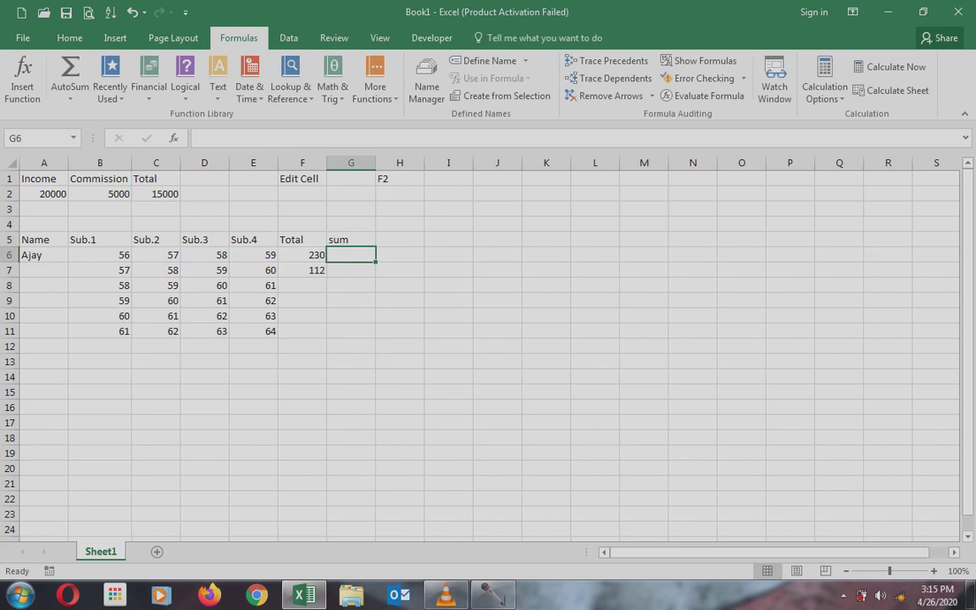
pyautogui.write('=')
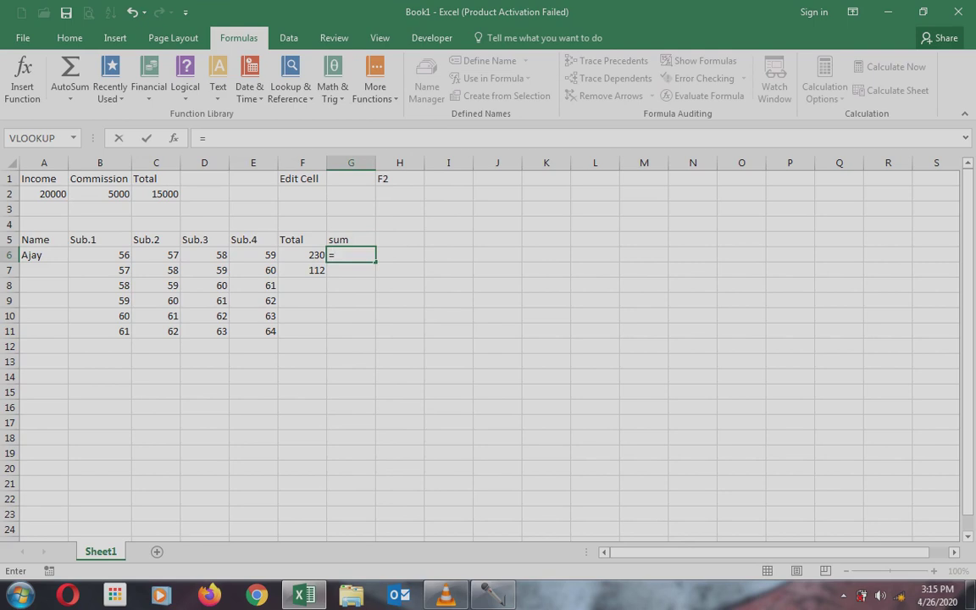
pyautogui.write('sum')
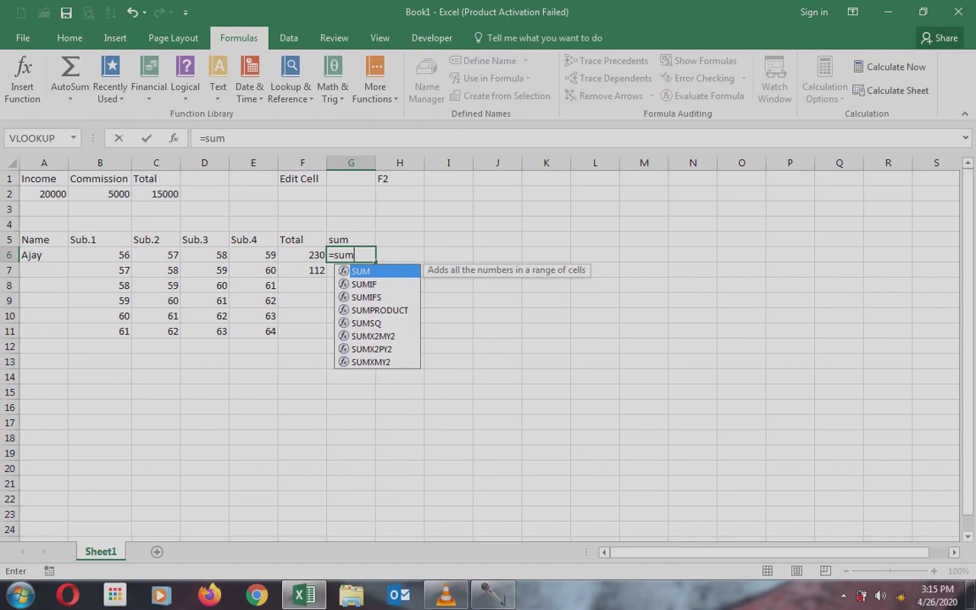
pyautogui.write('(')
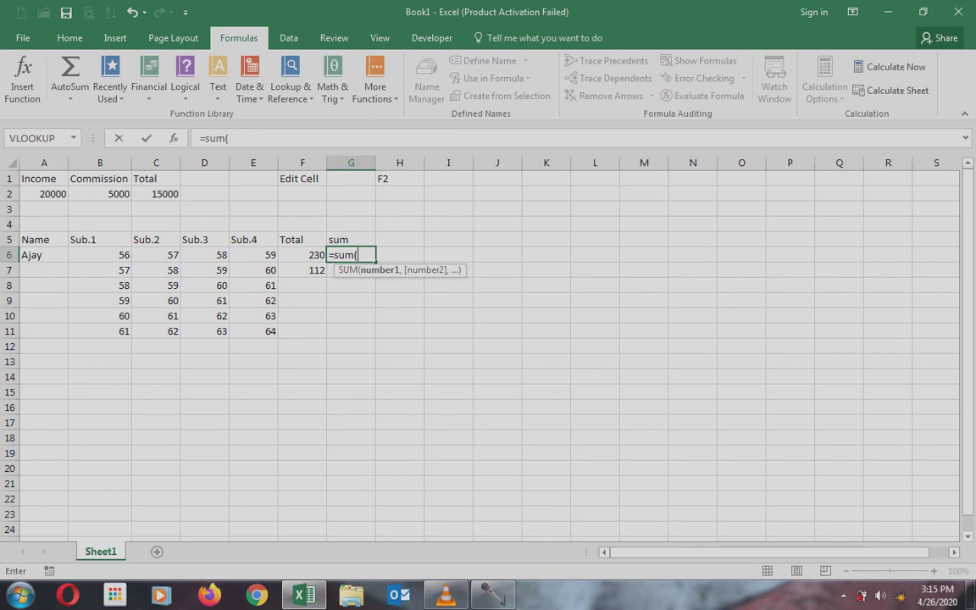
pyautogui.write('b6')
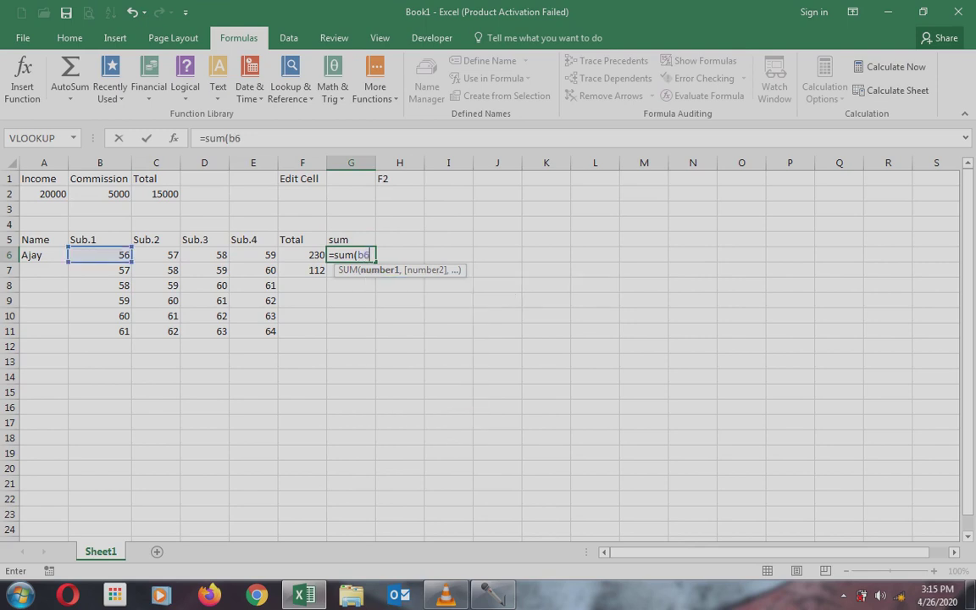
pyautogui.write(',c6')
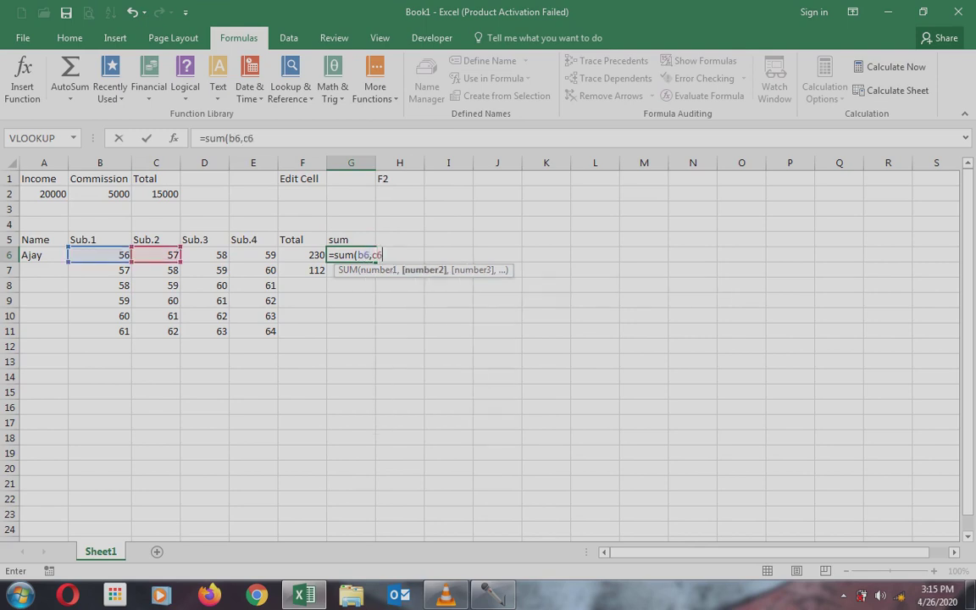
pyautogui.write('.d6')
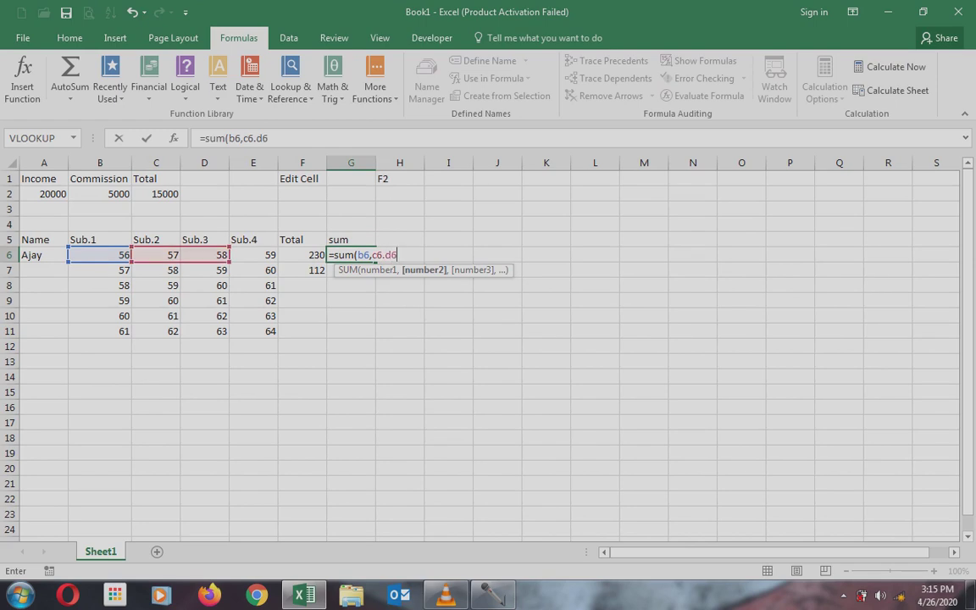
pyautogui.press('BackSpace')
pyautogui.press('BackSpace')
pyautogui.press('BackSpace')
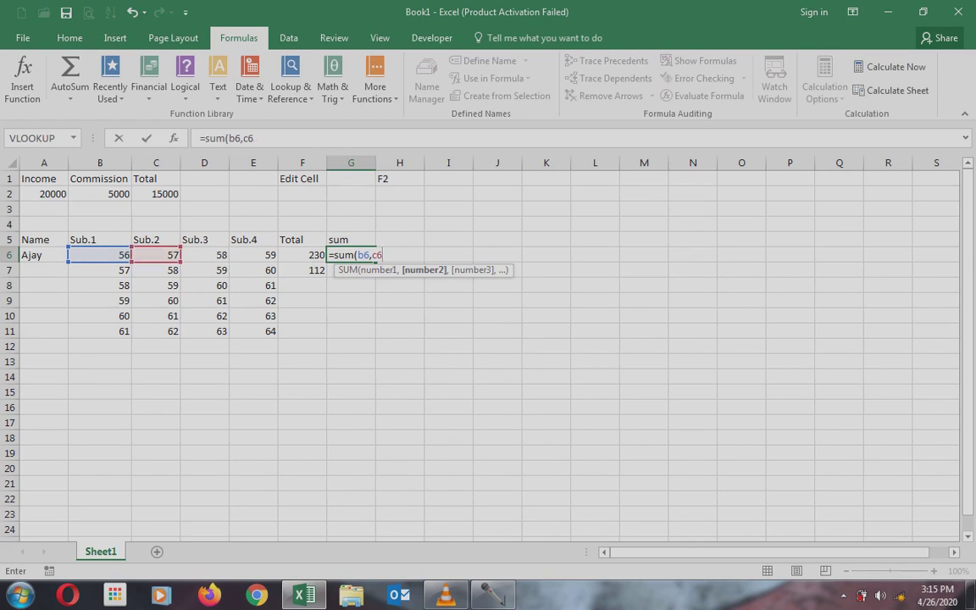
pyautogui.write(',d6')
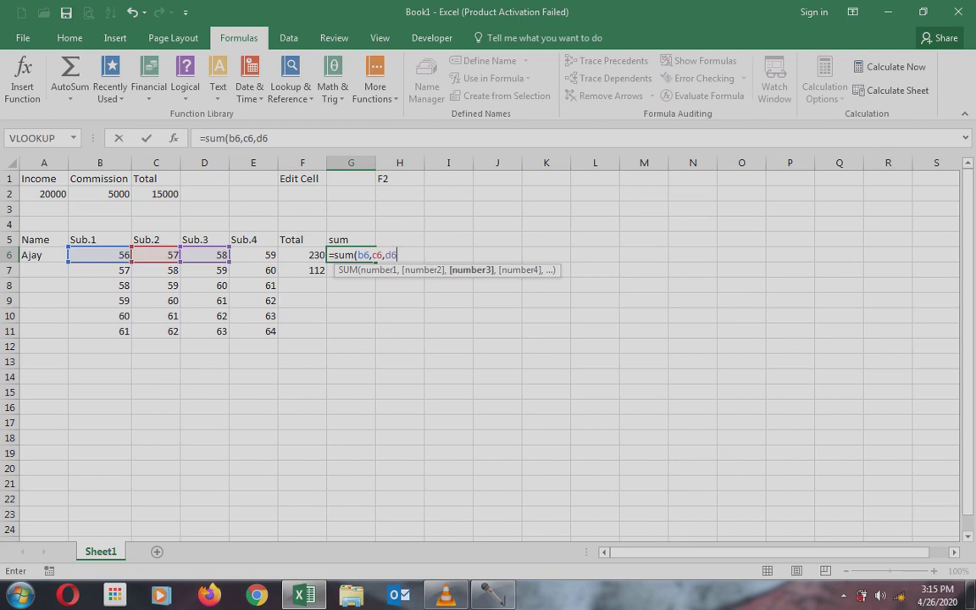
pyautogui.write(',e6')
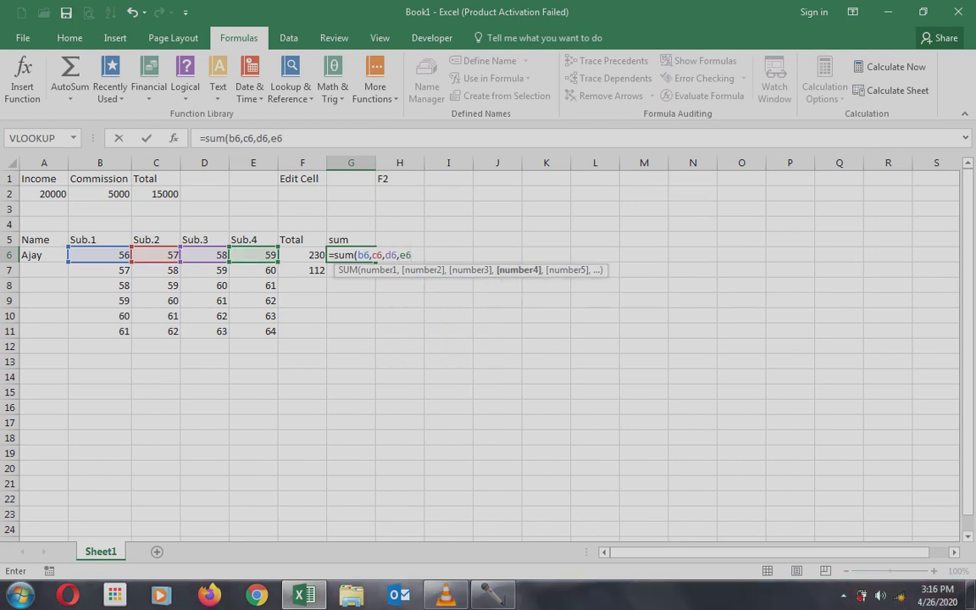
pyautogui.write(')')
pyautogui.press('Return')
pyautogui.press('Up')
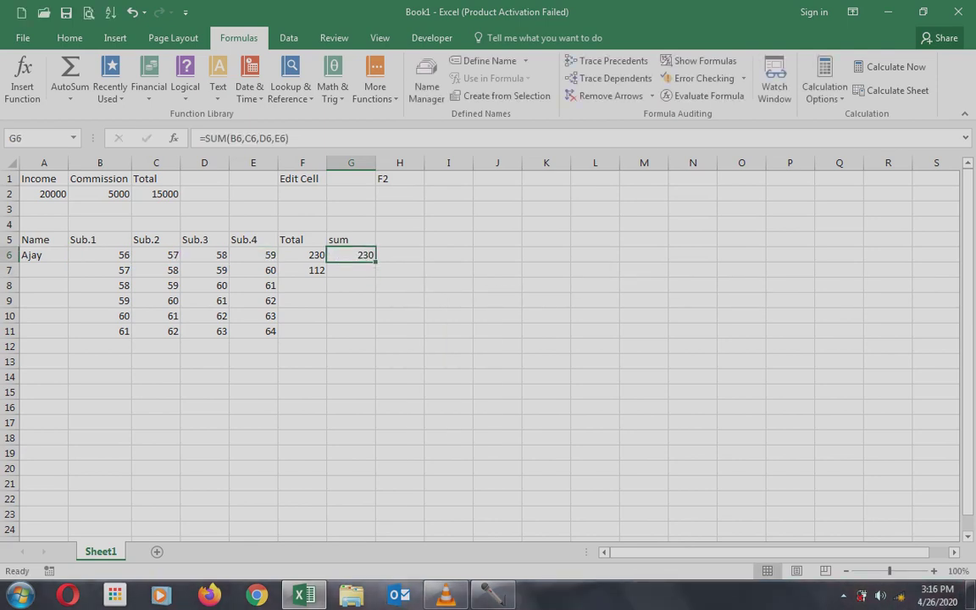
# Review the addition formula in F6 for comparison with the SUM formula, leaving it as it is
pyautogui.click(303, 255)
pyautogui.press('F2')
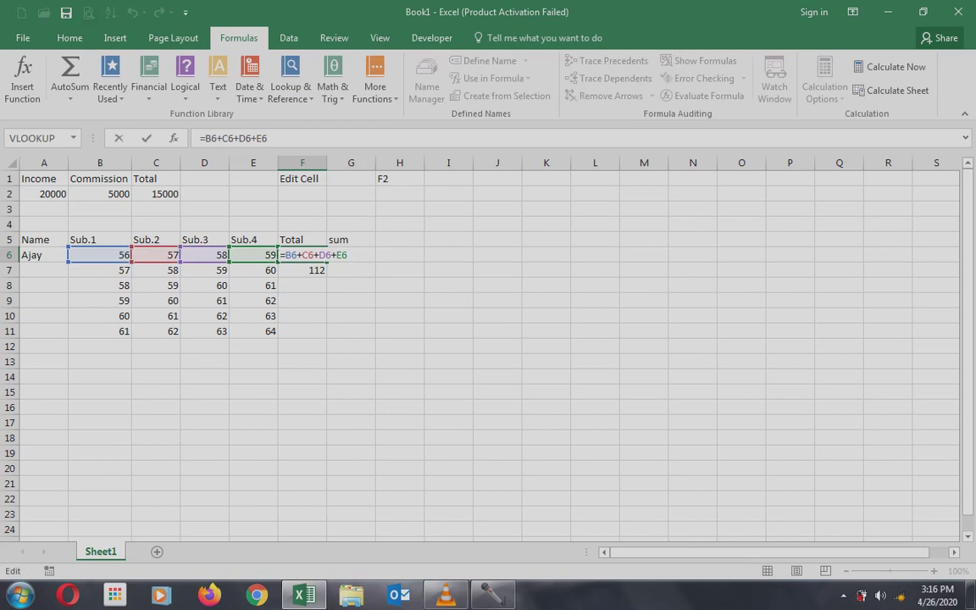
pyautogui.press('Tab')
# Replace the separate cell references in G6's formula with a range so that it reads =SUM(B6:E6)
pyautogui.press('F2')
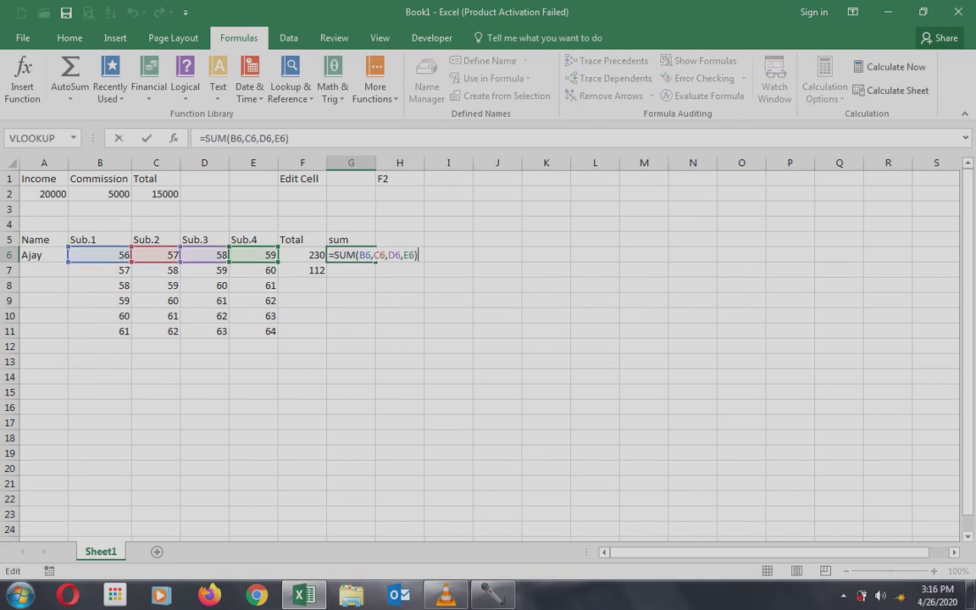
pyautogui.press('Left')
pyautogui.press('Left')
pyautogui.press('Left')
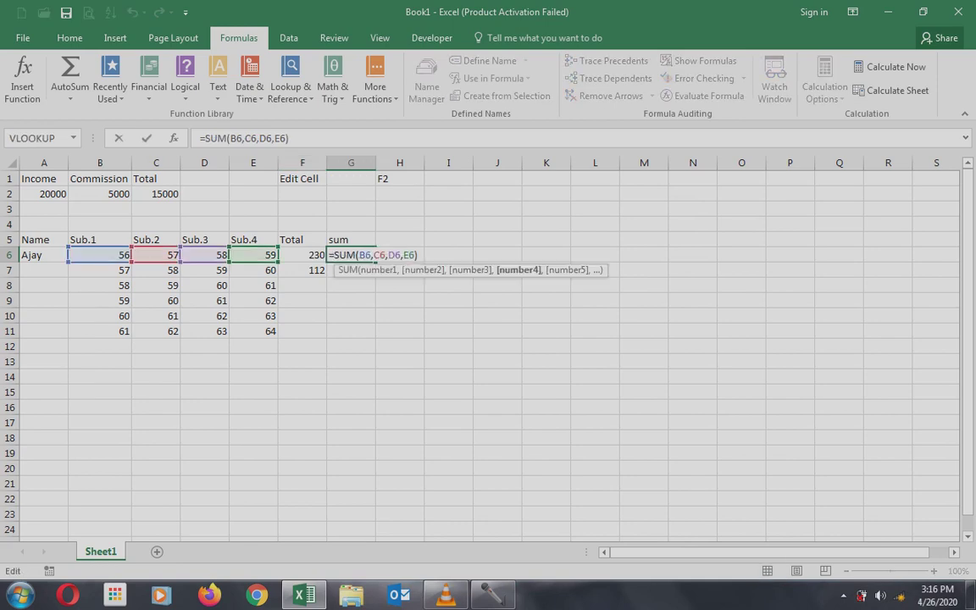
pyautogui.hotkey('shift', 'Left')
pyautogui.hotkey('shift', 'Left')
pyautogui.hotkey('shift', 'Left')
pyautogui.hotkey('shift', 'Left')
pyautogui.hotkey('shift', 'Left')
pyautogui.hotkey('shift', 'Left')
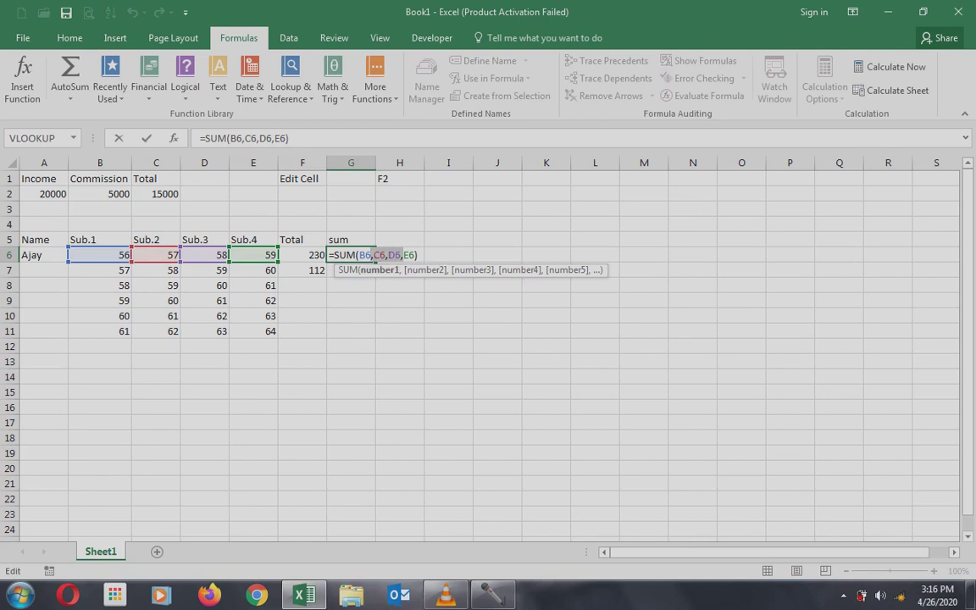
pyautogui.hotkey('shift', 'Left')
pyautogui.write(':')
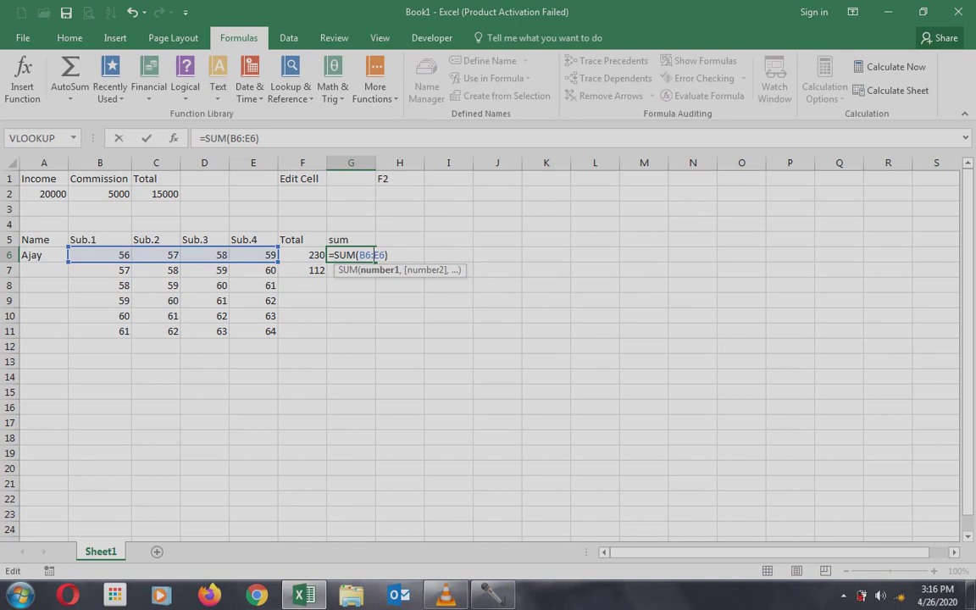
pyautogui.click(303, 270)
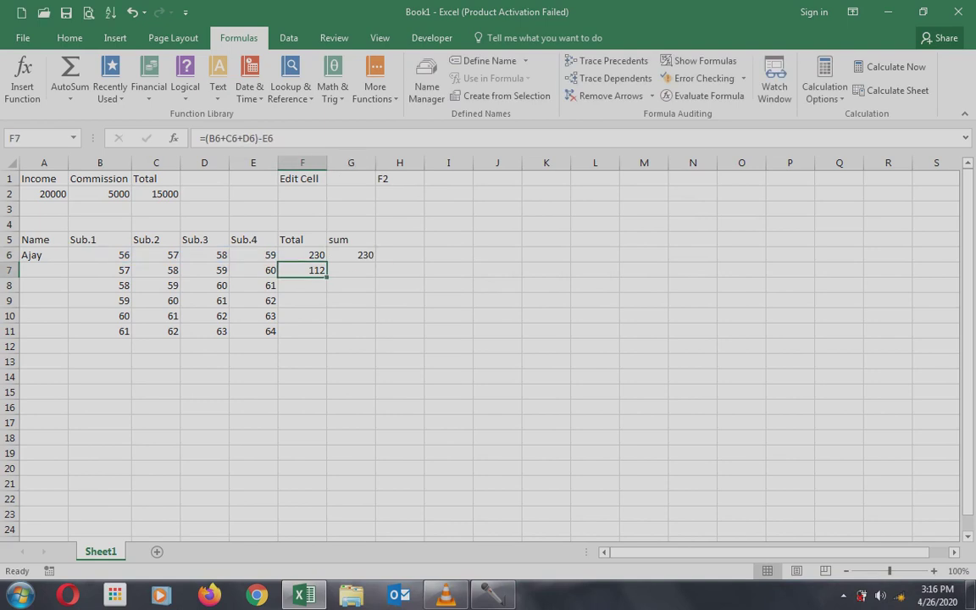
# Reopen the SUM formula in G6 to check its highlighted range, leaving the formula as it is
pyautogui.press('Up')
pyautogui.press('Right')
pyautogui.press('F2')
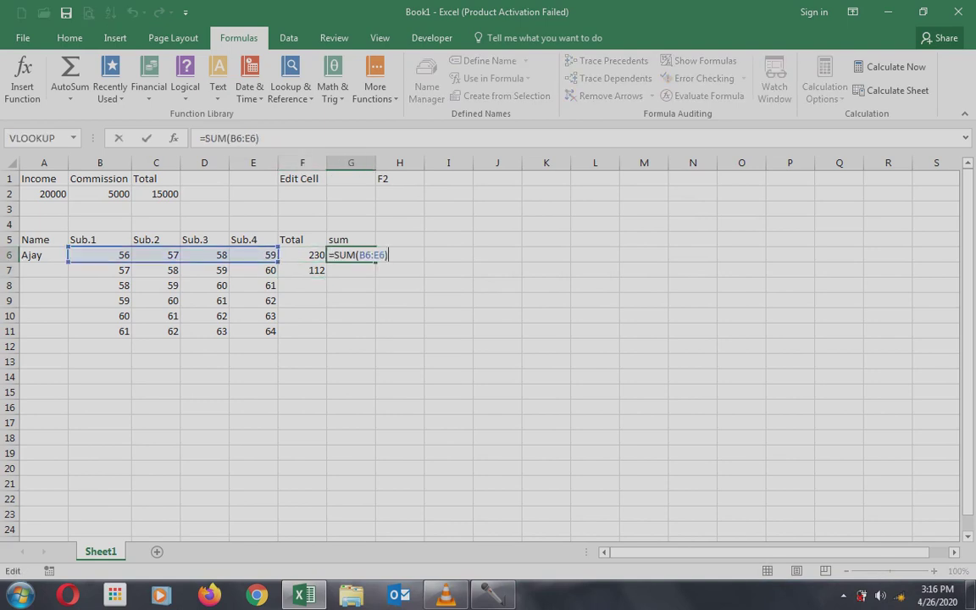
pyautogui.press('Return')
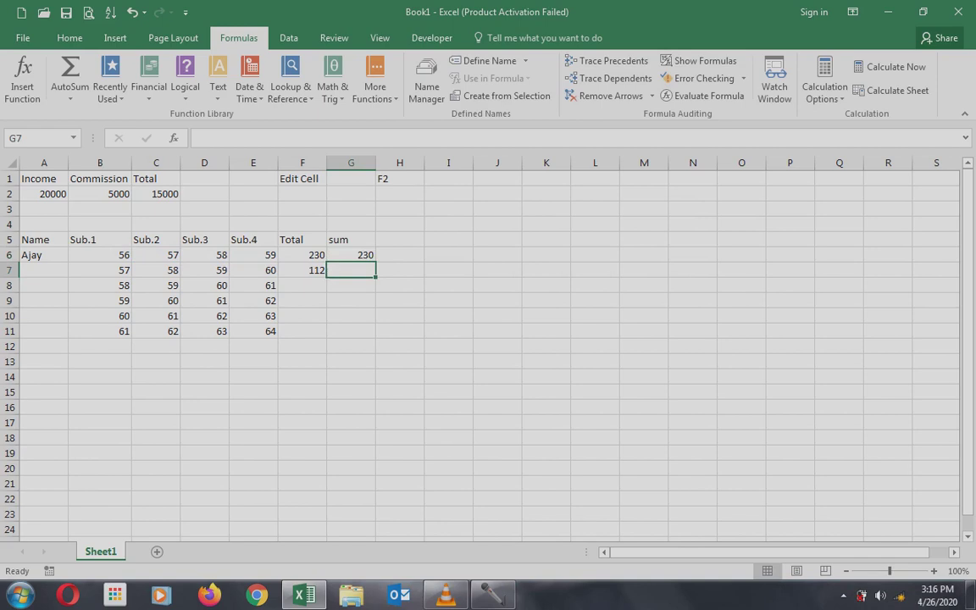
pyautogui.press('Up')
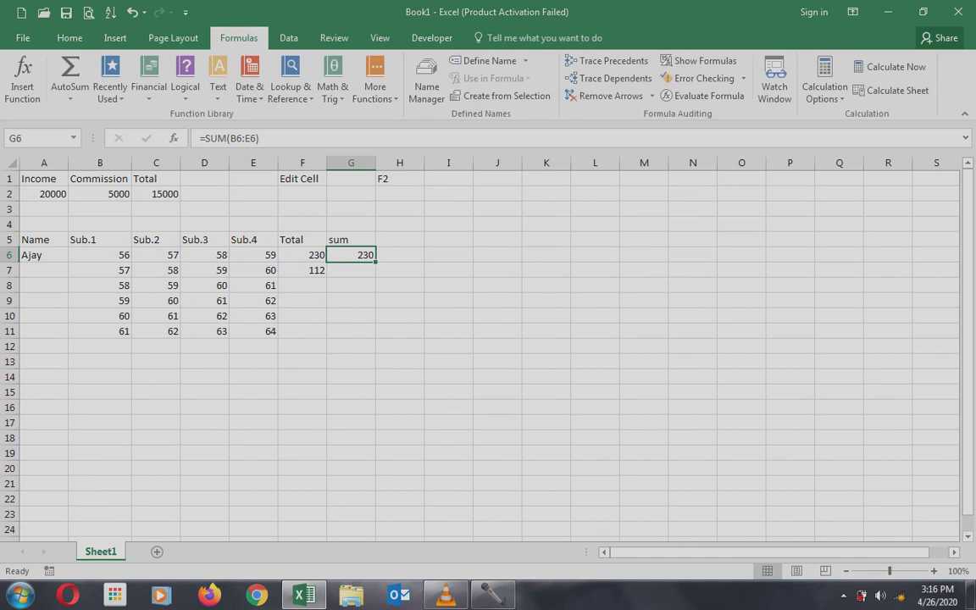
# Highlight the whole block of subject marks, B6:E11, to examine the range covering every student and subject
pyautogui.press('Down')
pyautogui.press('Left')
pyautogui.press('Left')
pyautogui.press('Left')
pyautogui.press('Left')
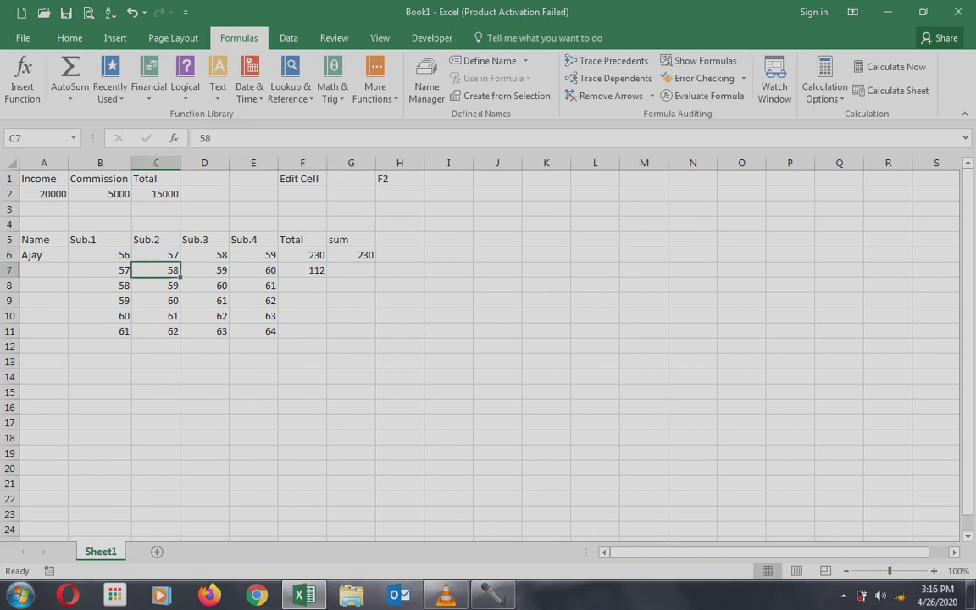
pyautogui.press('Up')
pyautogui.press('Left')
pyautogui.moveTo(100, 255); pyautogui.dragTo(270, 330)
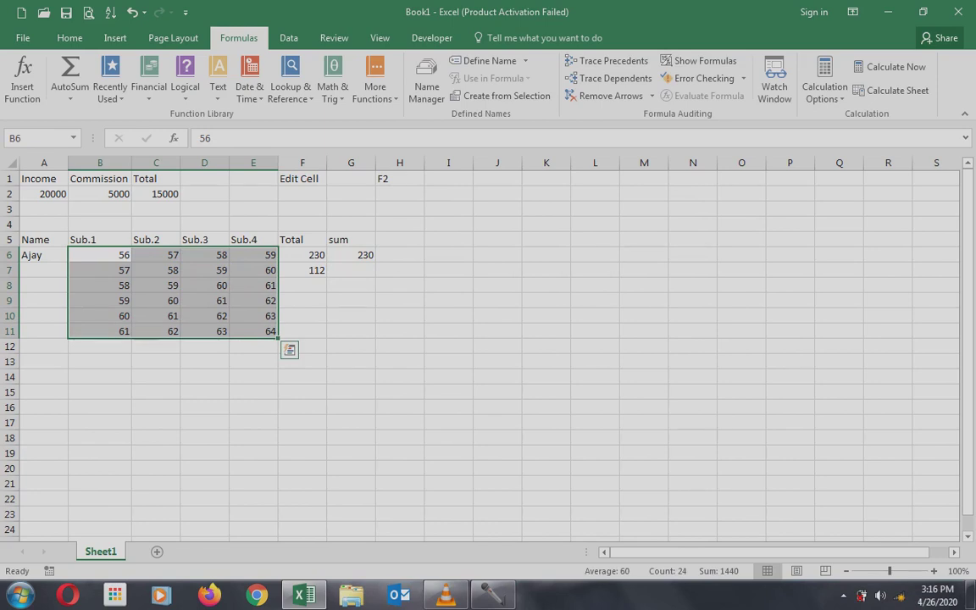
# Enter the formula =SUM(B6:E11) in G7 to add all the subject marks in the table
pyautogui.press('Right')
pyautogui.press('Right')
pyautogui.press('Right')
pyautogui.press('Right')
pyautogui.press('Right')
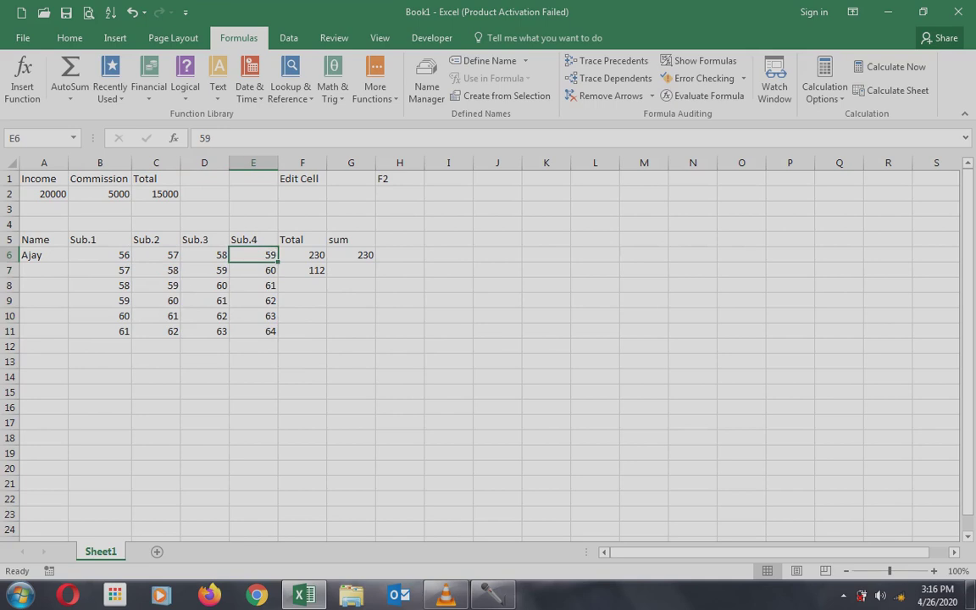
pyautogui.press('Down')
pyautogui.write('=s')
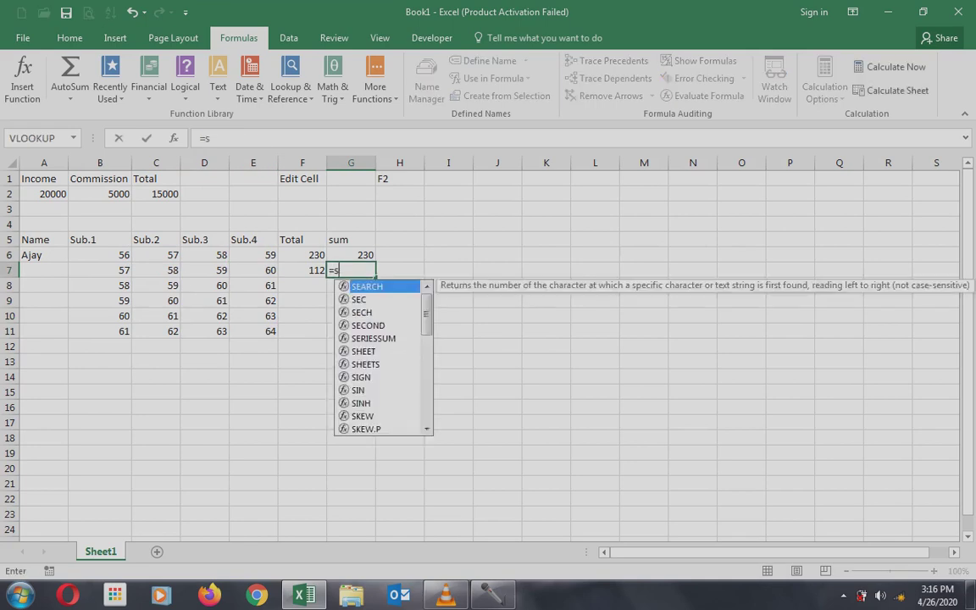
pyautogui.write('um(')
pyautogui.press('Left')
pyautogui.press('Left')
pyautogui.press('Left')
pyautogui.press('Left')
pyautogui.press('Left')
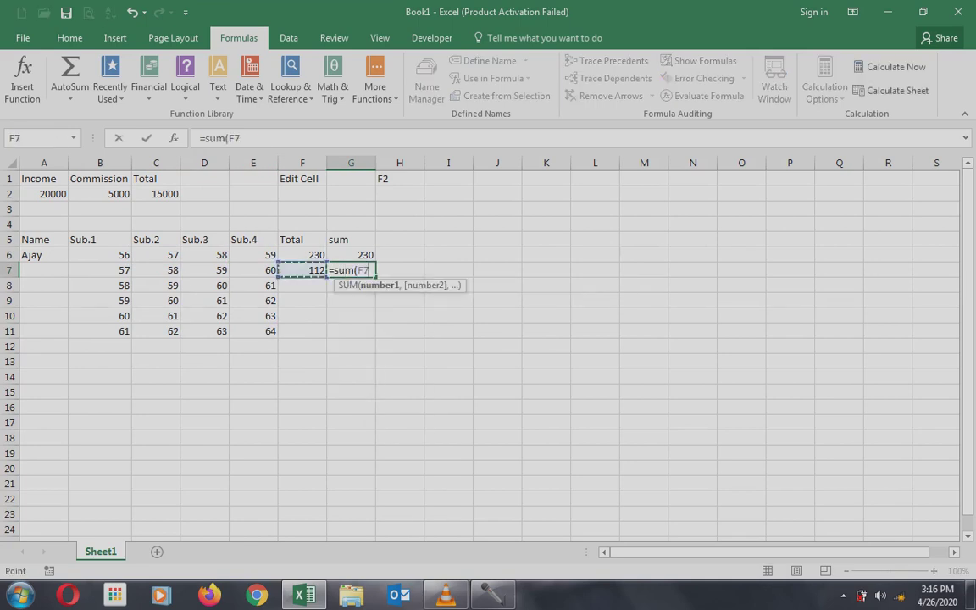
pyautogui.press('Up')
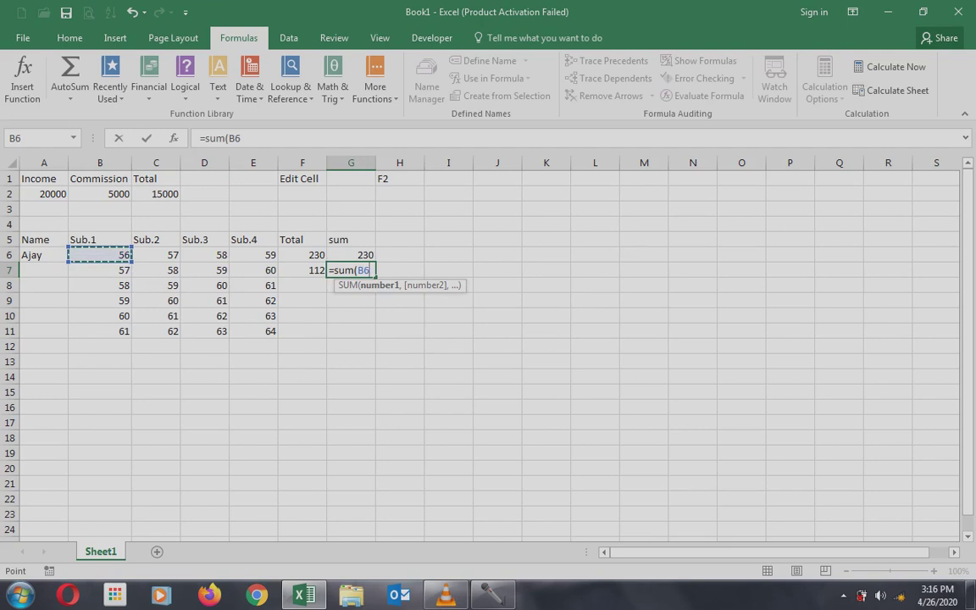
pyautogui.press('F8')
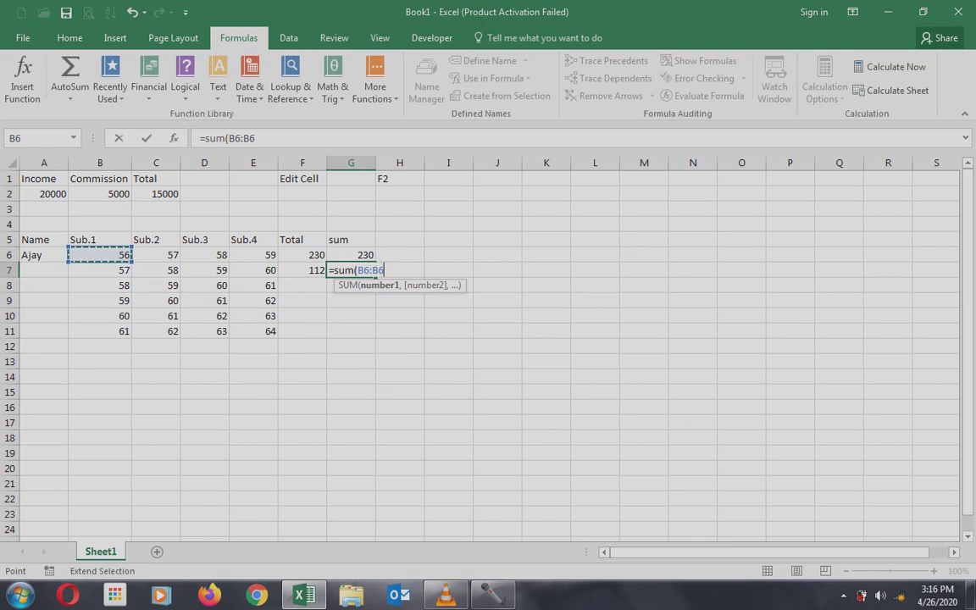
pyautogui.press('BackSpace')
pyautogui.press('BackSpace')
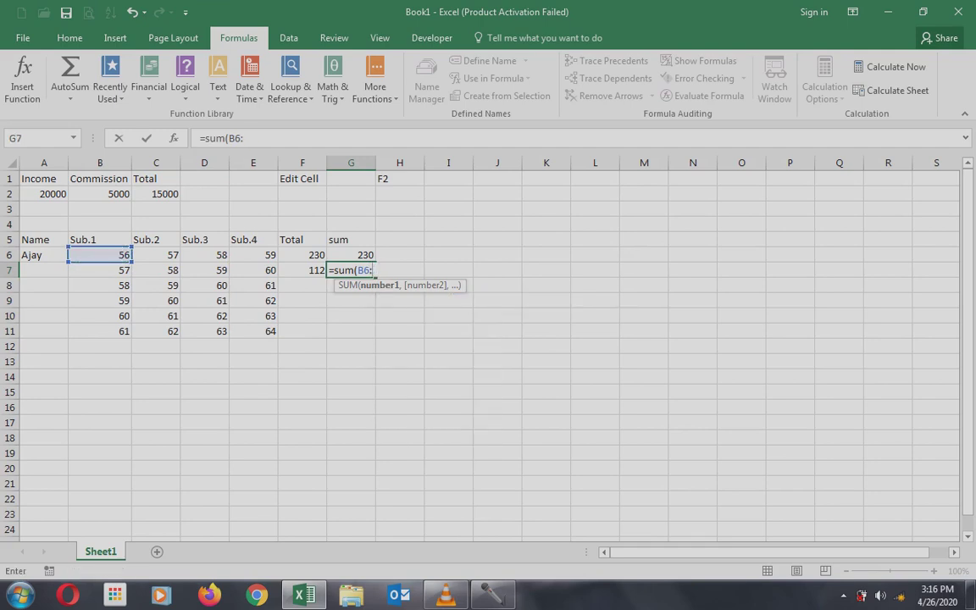
pyautogui.write('e11')
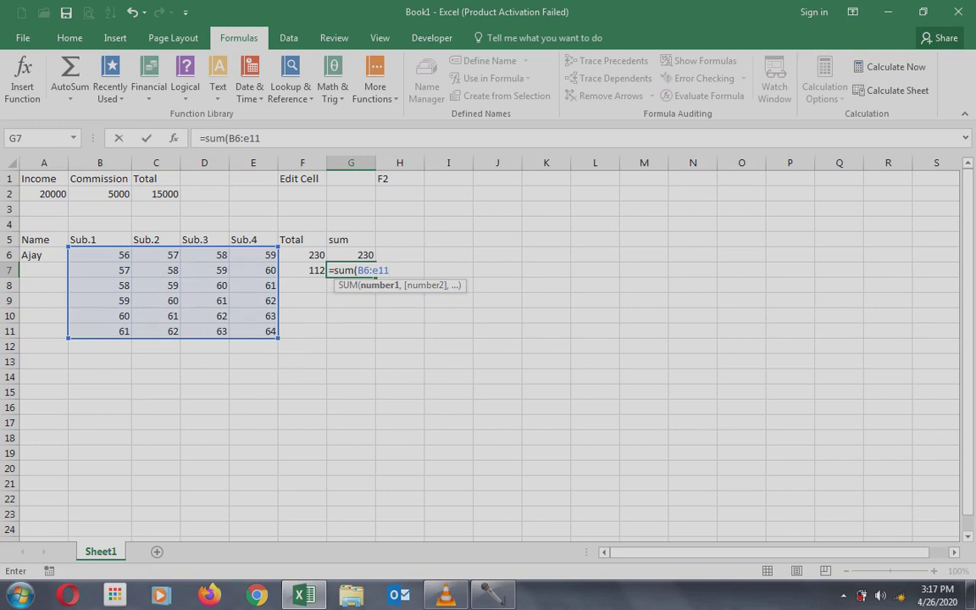
pyautogui.write(')')
pyautogui.hotkey('ctrl', 'Return')
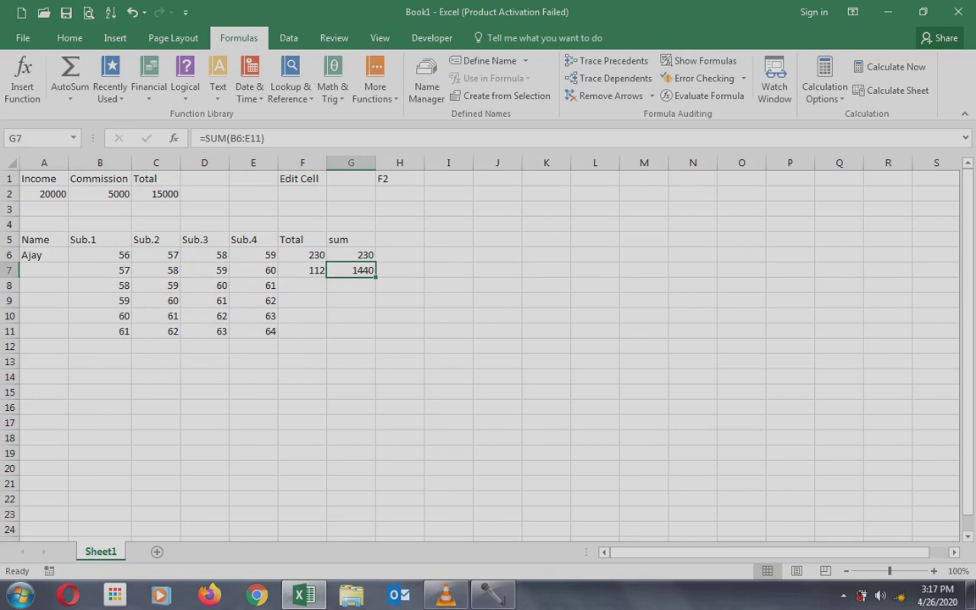
# Reselect the marks from B6 through E11 to review the range that G7's formula adds
pyautogui.press('Left')
pyautogui.press('Right')
pyautogui.press('Left')
pyautogui.press('Left')
pyautogui.press('Left')
pyautogui.press('Left')
pyautogui.press('Left')
pyautogui.press('Up')
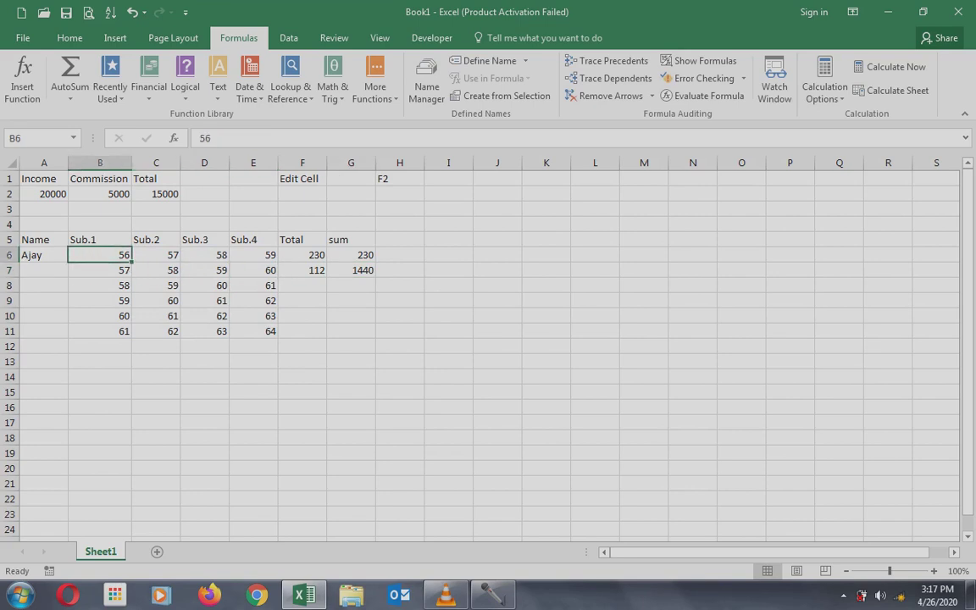
pyautogui.hotkey('shift', 'Right')
pyautogui.hotkey('shift', 'Right')
pyautogui.hotkey('shift', 'Right')
pyautogui.hotkey('shift', 'Down')
pyautogui.hotkey('shift', 'Down')
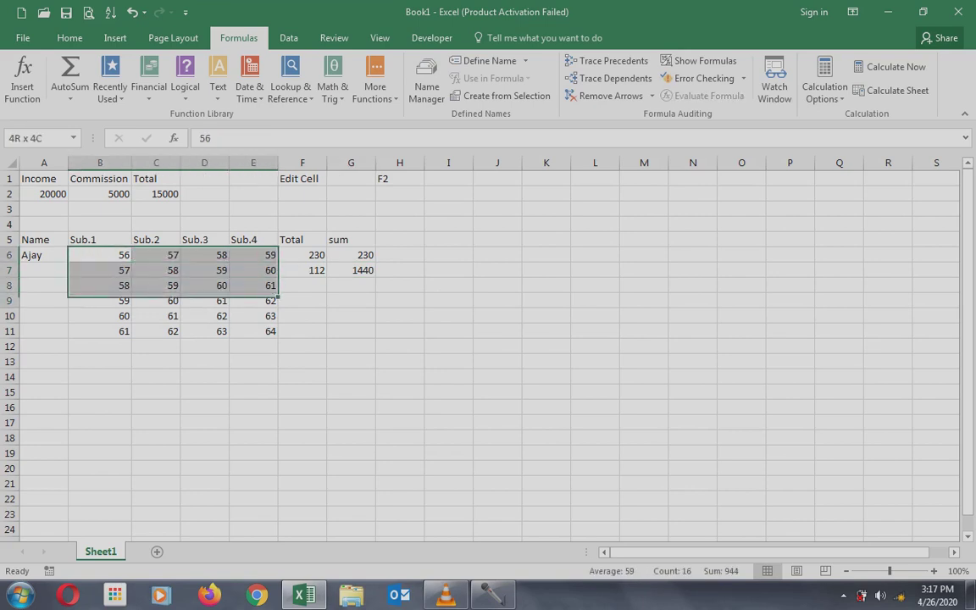
pyautogui.hotkey('shift', 'Down')
pyautogui.hotkey('shift', 'Down')
pyautogui.hotkey('shift', 'Down')
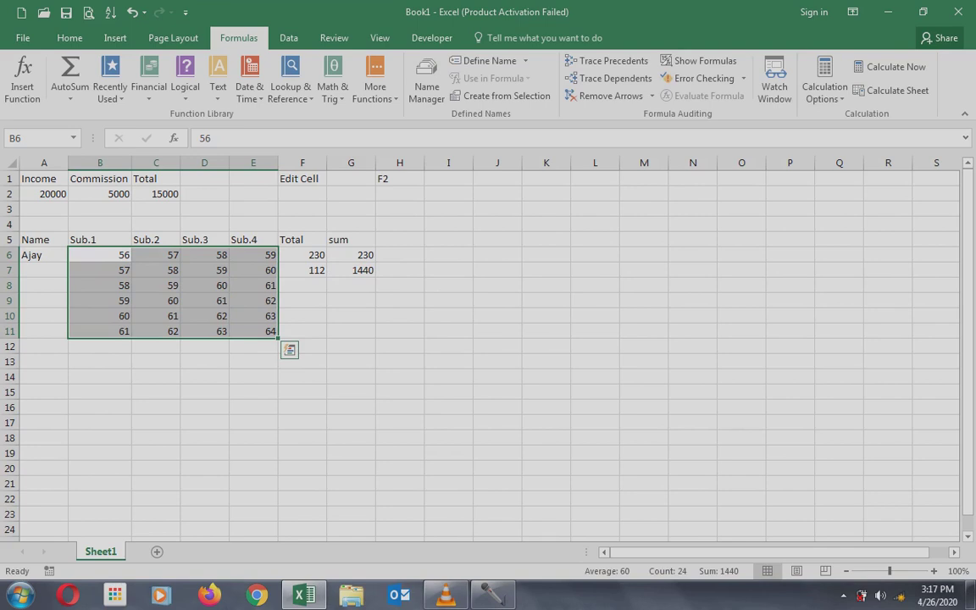
# Select the marks in alternate rows one after another, B6:E6, B8:E8 and B10:E10, to examine the separate ranges
pyautogui.press('Down')
pyautogui.press('Up')
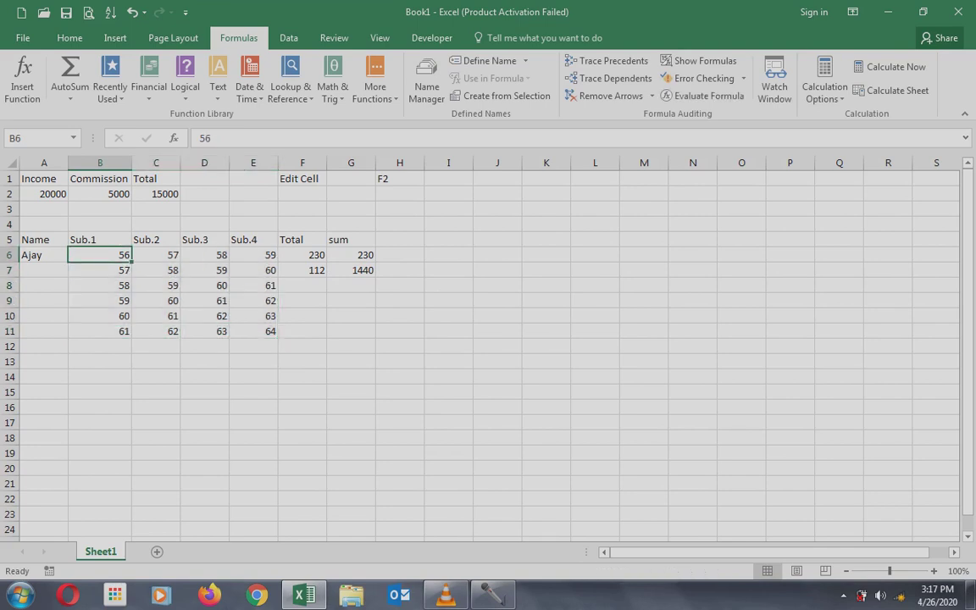
pyautogui.hotkey('shift', 'Right')
pyautogui.hotkey('shift', 'Right')
pyautogui.hotkey('shift', 'Right')
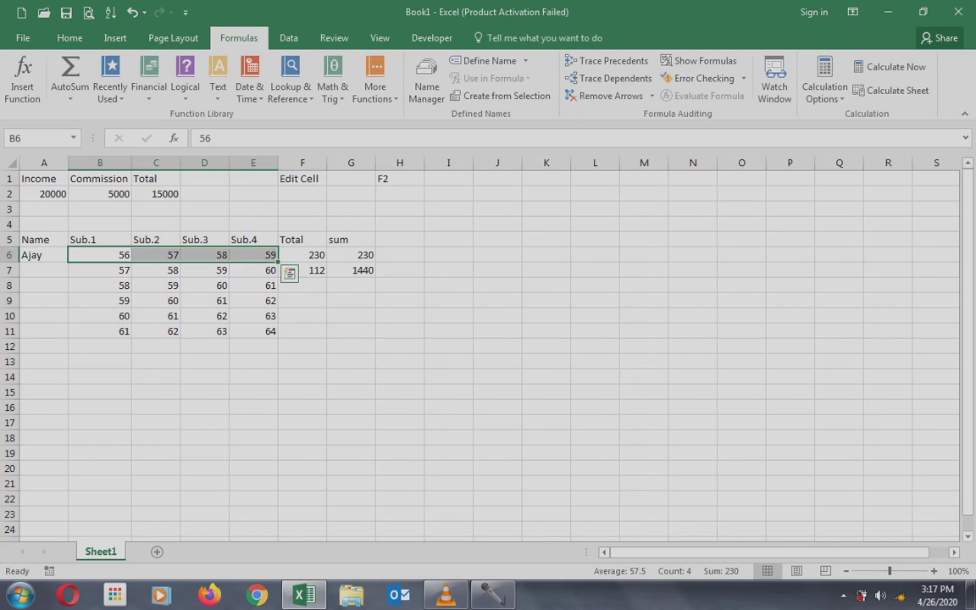
pyautogui.press('Down')
pyautogui.press('Down')
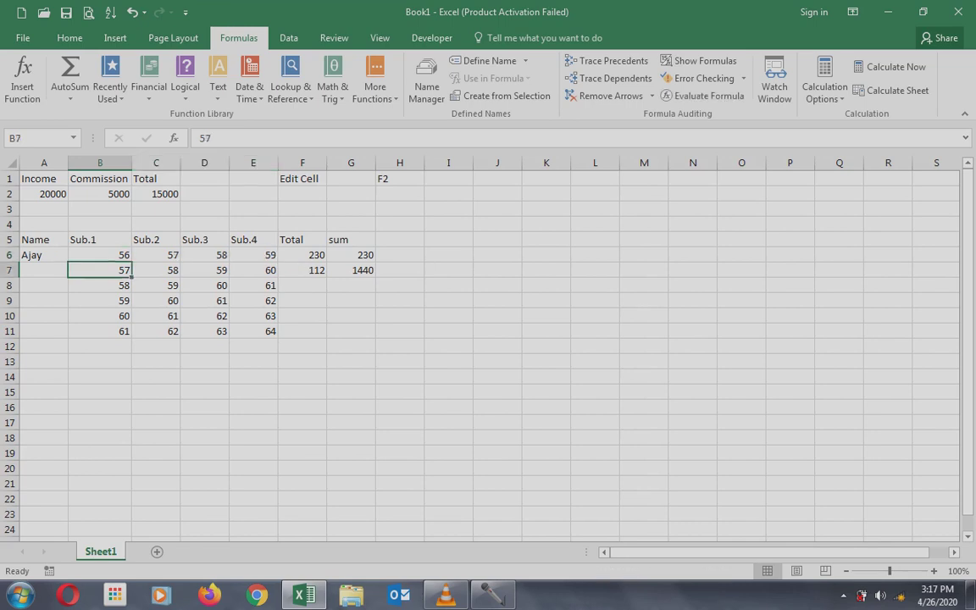
pyautogui.hotkey('shift', 'Right')
pyautogui.hotkey('shift', 'Right')
pyautogui.hotkey('shift', 'Right')
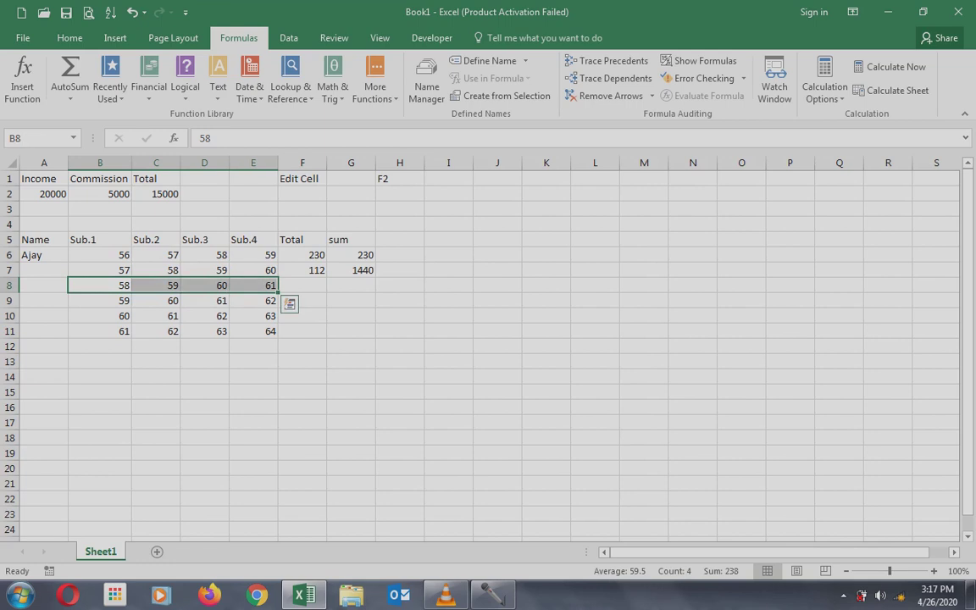
pyautogui.press('Down')
pyautogui.press('Down')
pyautogui.hotkey('shift', 'Right')
pyautogui.hotkey('shift', 'Right')
pyautogui.hotkey('shift', 'Right')
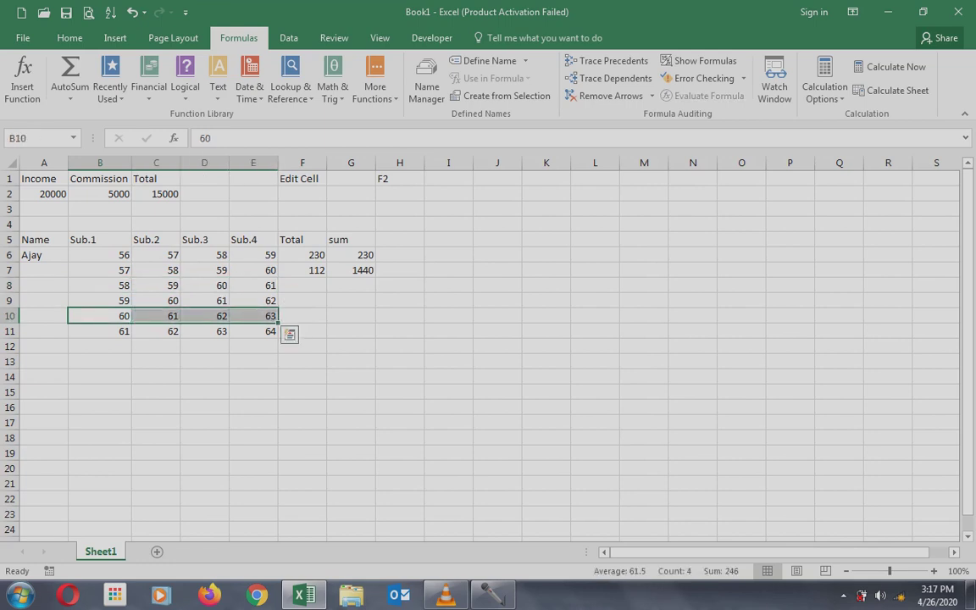
# Enter the formula =SUM(B6:E6,B8:E8,B10:E10) in G8 to add the marks of three non-adjacent rows
pyautogui.press('Up')
pyautogui.press('Up')
pyautogui.press('Right')
pyautogui.press('Right')
pyautogui.press('Right')
pyautogui.press('Right')
pyautogui.press('Right')
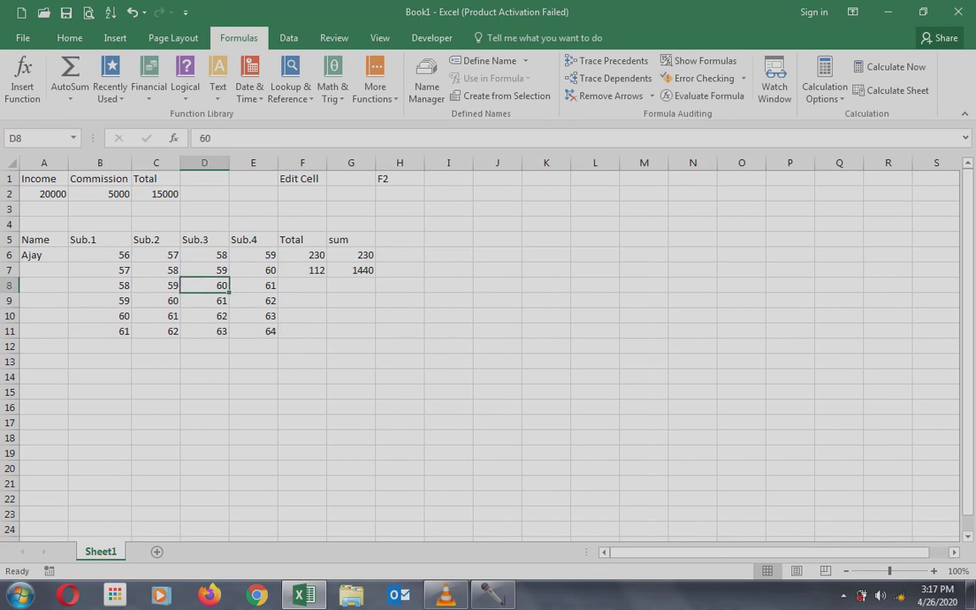
pyautogui.write('=')
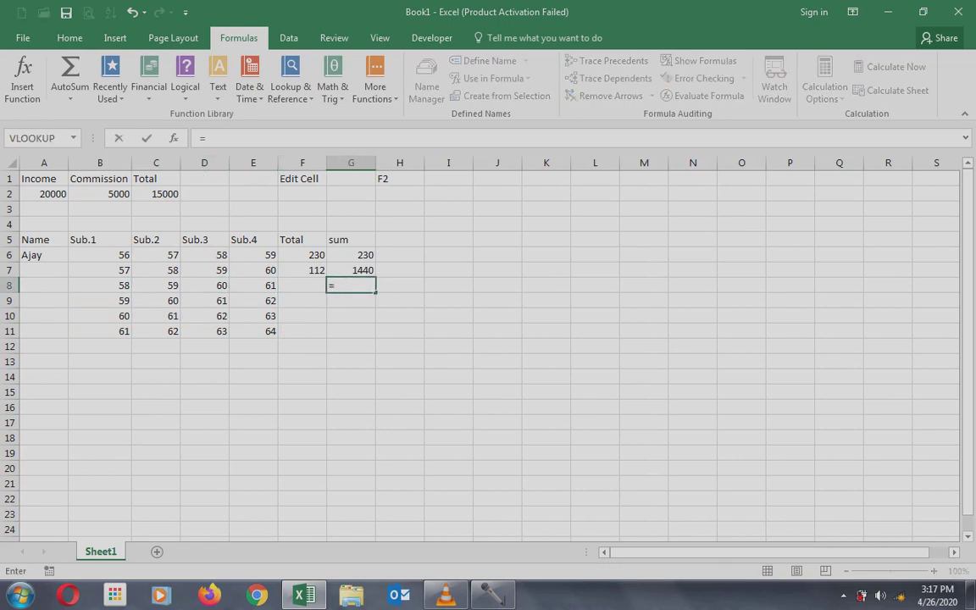
pyautogui.write('sum(')
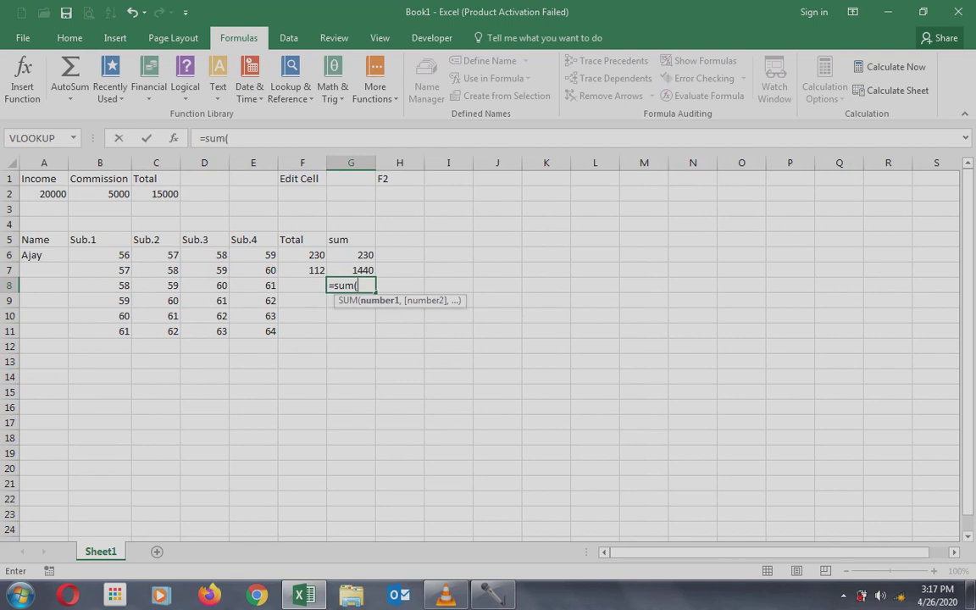
pyautogui.write('b')
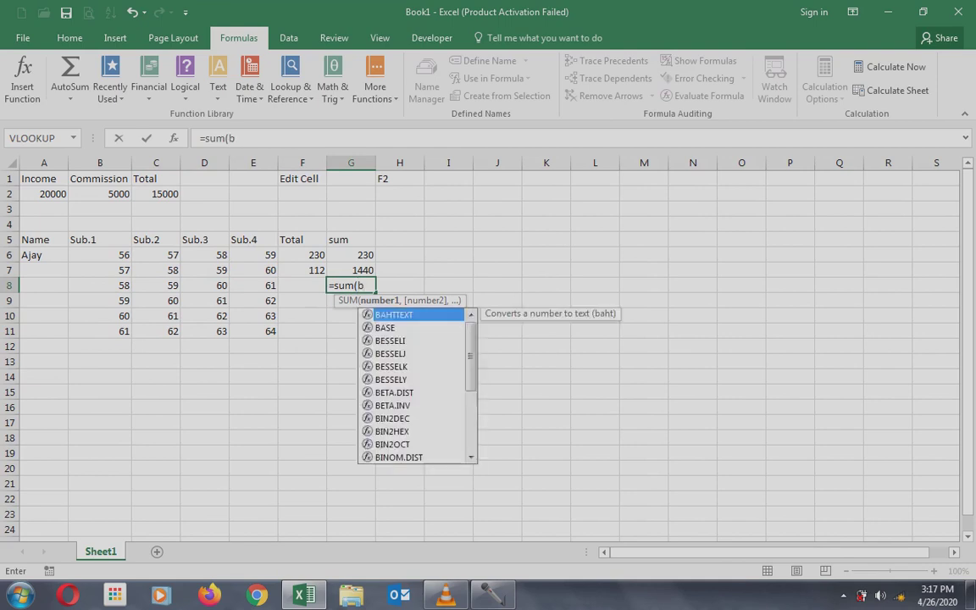
pyautogui.write('2')
pyautogui.press('BackSpace')
pyautogui.write('6:e6')
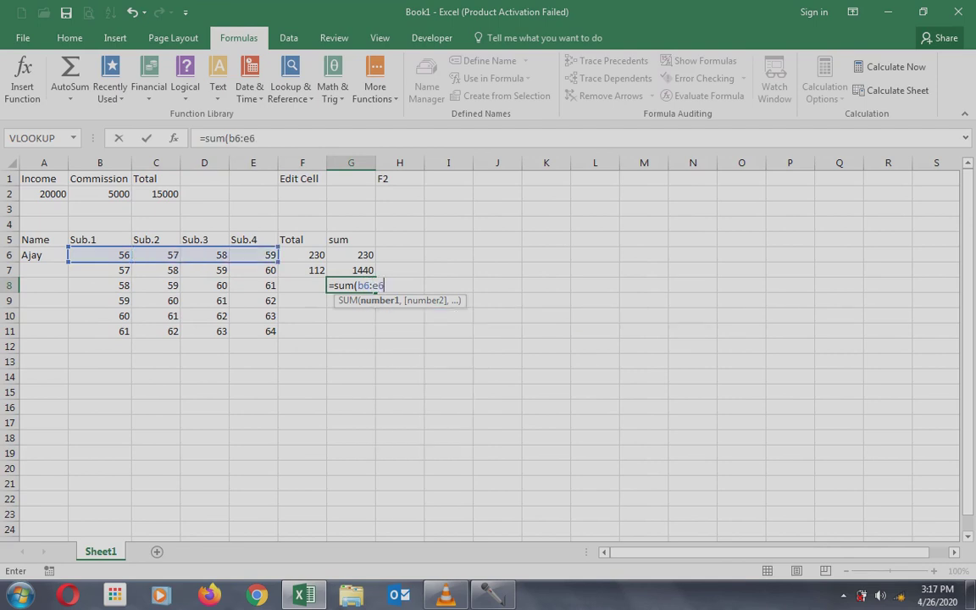
pyautogui.write(',b')
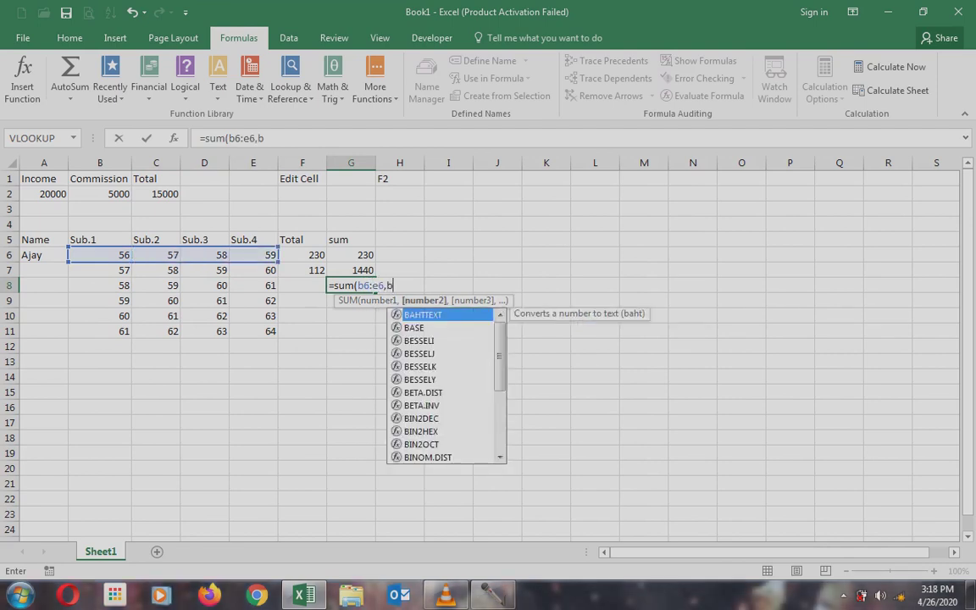
pyautogui.write('8:e8')
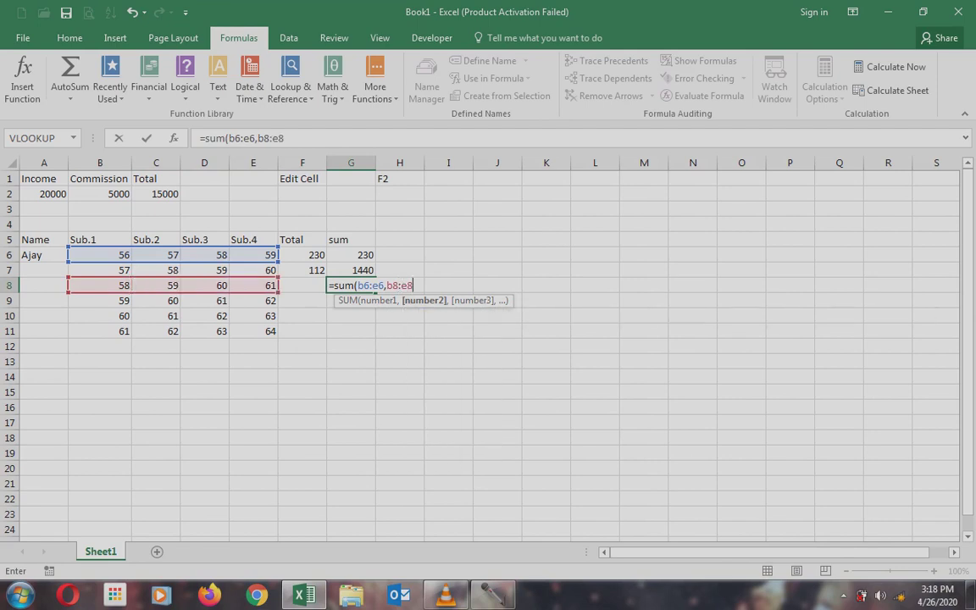
pyautogui.write(',')
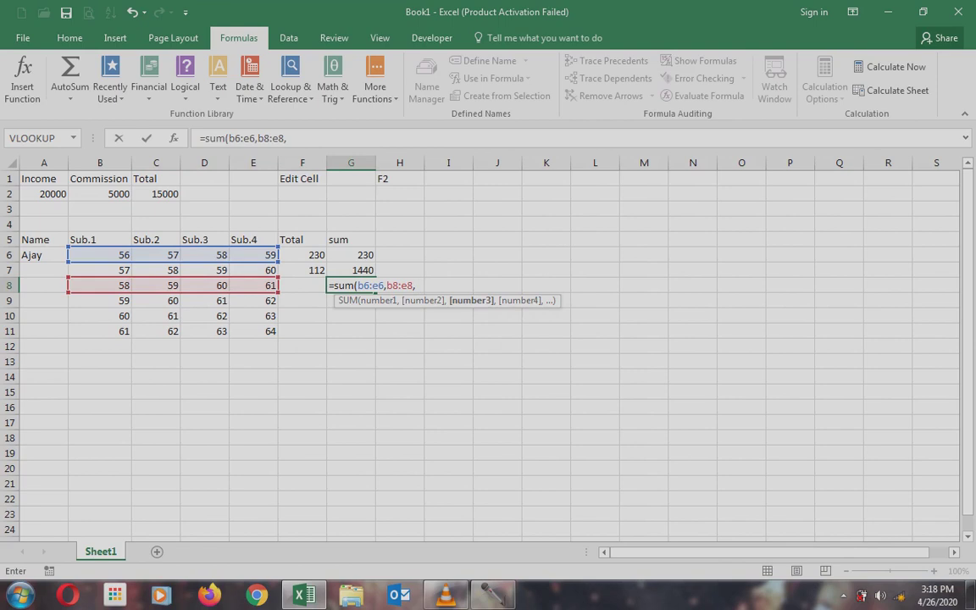
pyautogui.write('b')
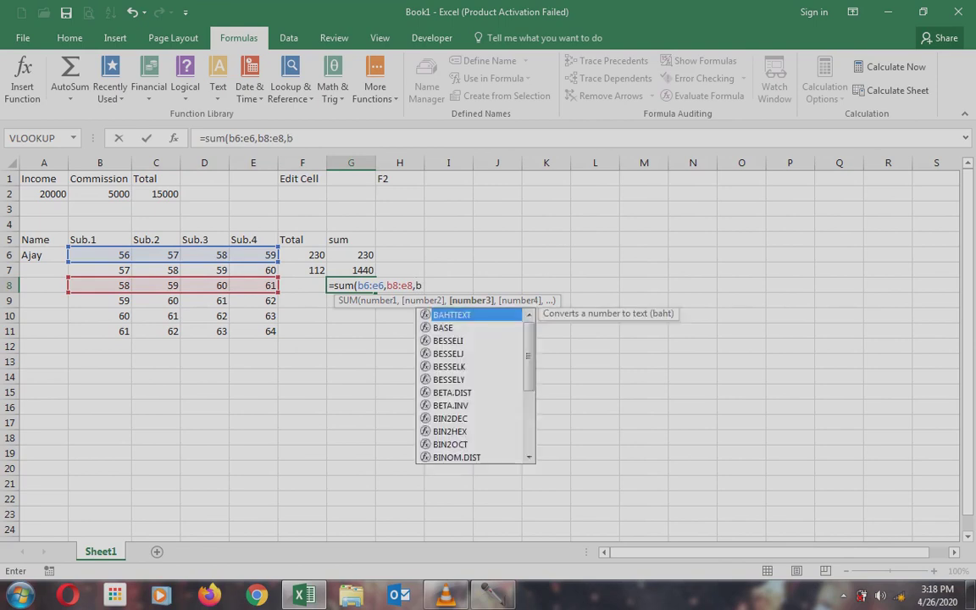
pyautogui.write('10:e10')
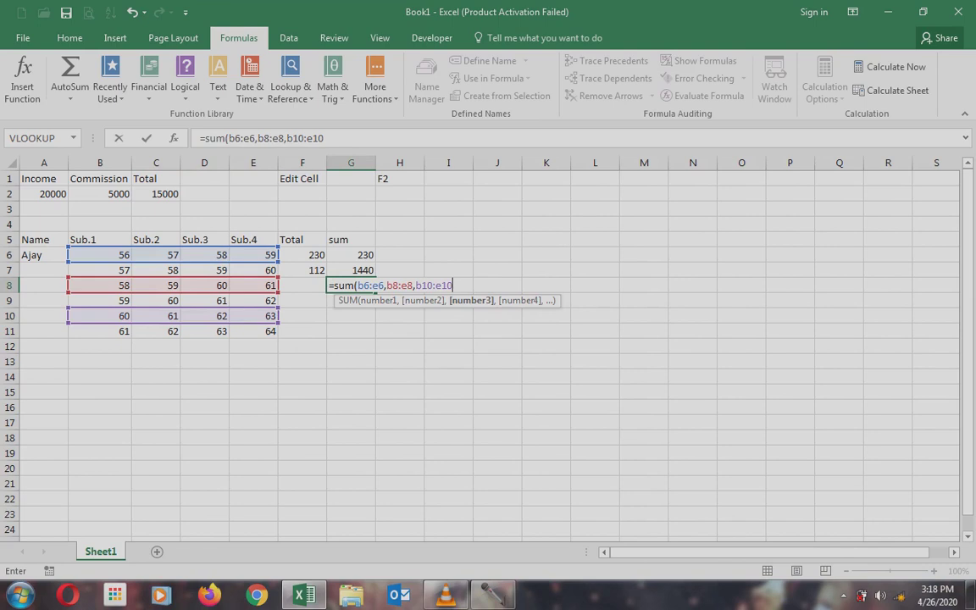
pyautogui.write(')')
pyautogui.press('Return')
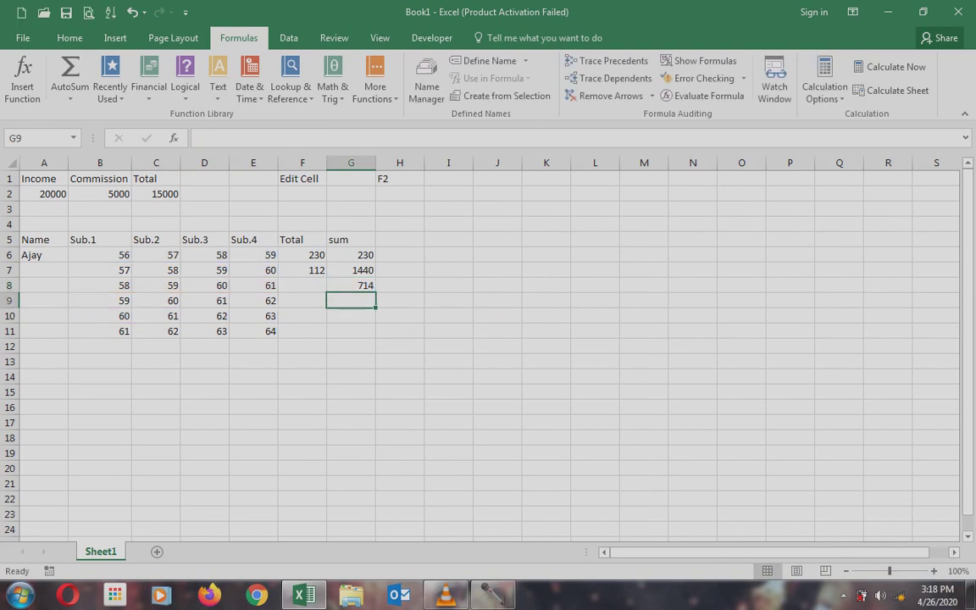
# Compare the marks in rows 6, 8 and 10 with the three ranges in G8's SUM formula
pyautogui.click(351, 286)
pyautogui.click(301, 286)
pyautogui.moveTo(252, 255); pyautogui.dragTo(100, 255)
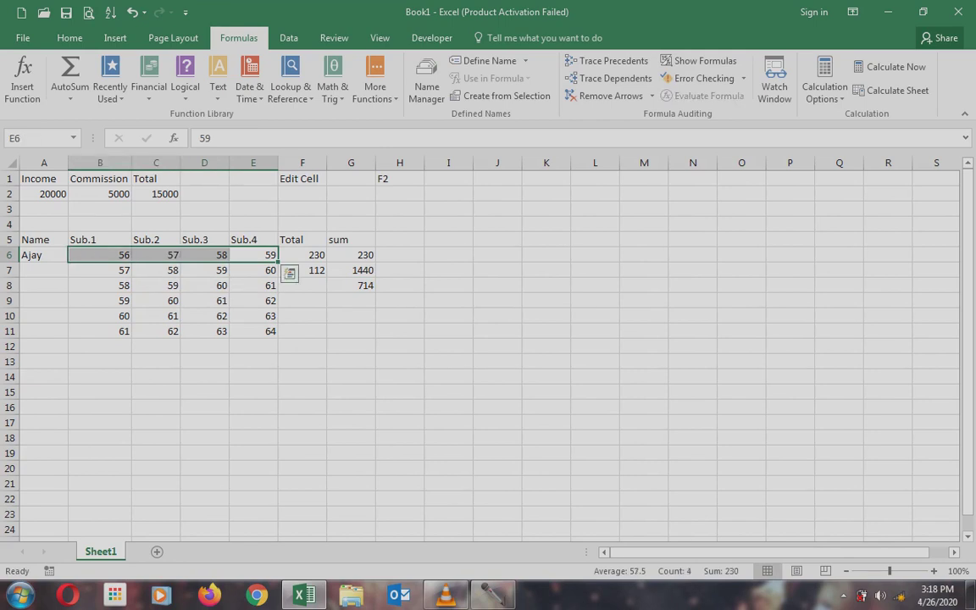
pyautogui.moveTo(253, 286); pyautogui.dragTo(100, 286)
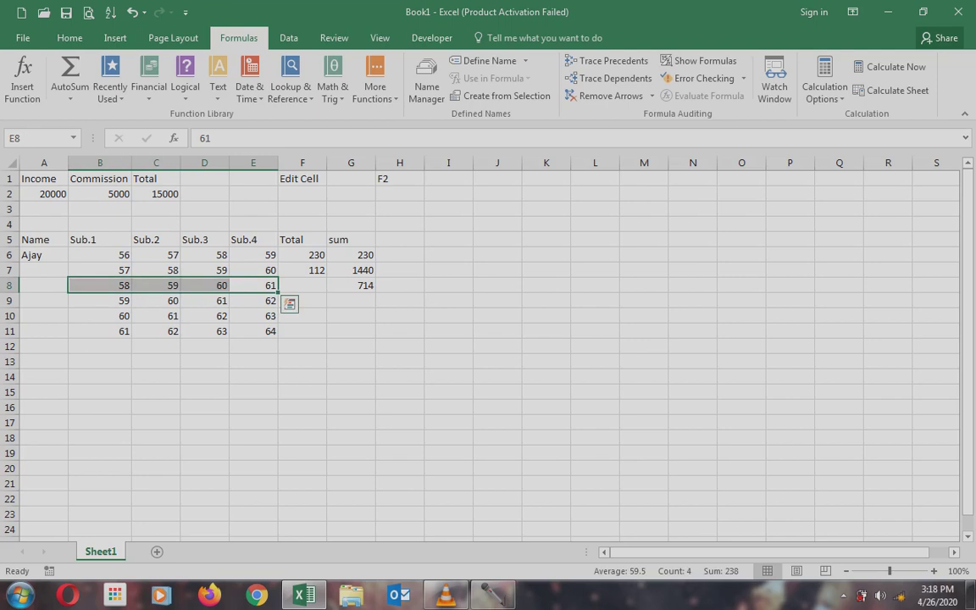
pyautogui.moveTo(253, 316); pyautogui.dragTo(100, 316)
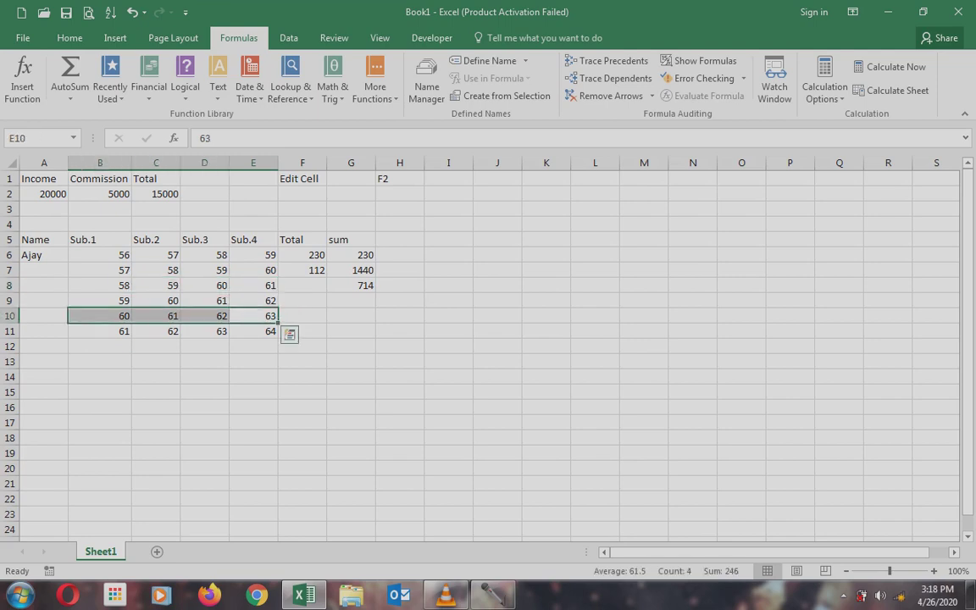
pyautogui.click(253, 286)
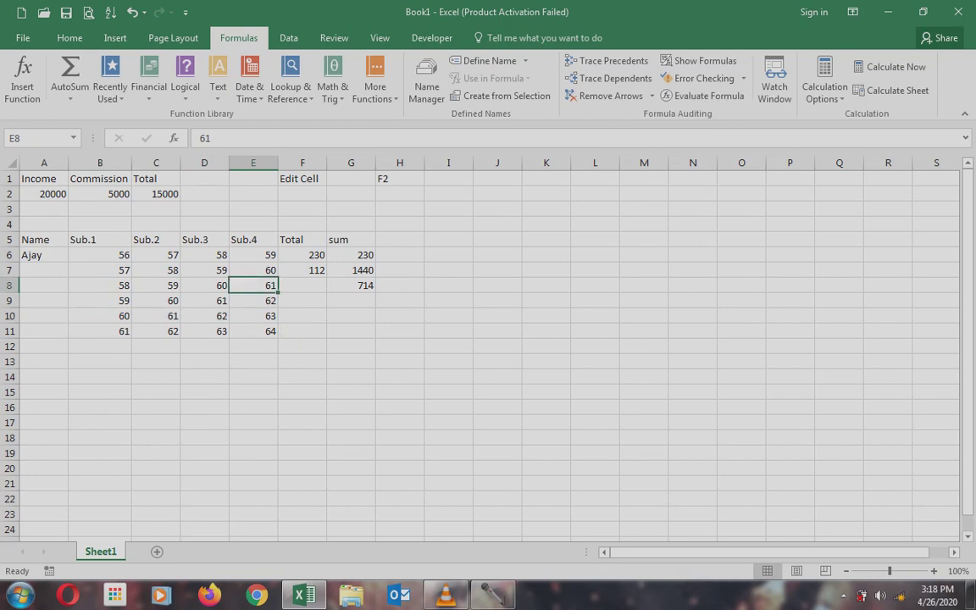
pyautogui.press('Right')
pyautogui.press('Right')
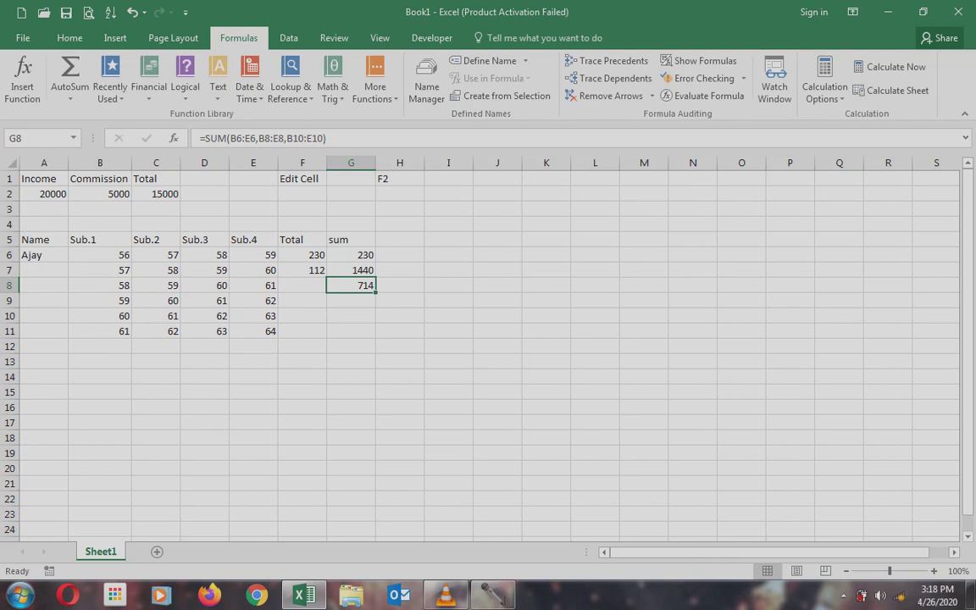
pyautogui.press('Up')
pyautogui.press('Up')
pyautogui.press('Up')
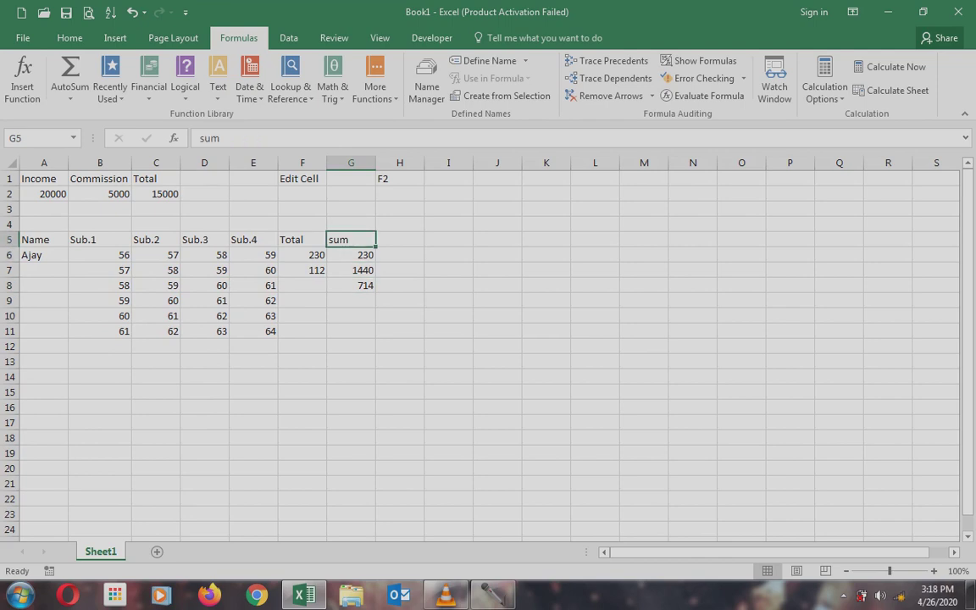
# Review the SUM formulas in G6 and G8 beside the Total column of the marks table
pyautogui.press('Down')
pyautogui.press('Down')
pyautogui.press('Down')
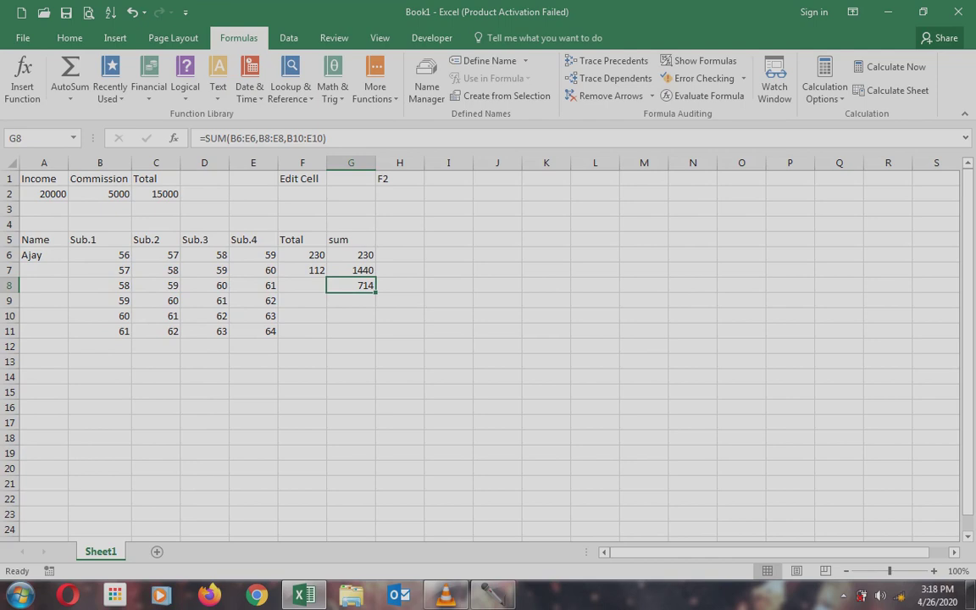
pyautogui.press('Up')
pyautogui.press('Up')
pyautogui.press('Up')
pyautogui.press('Left')
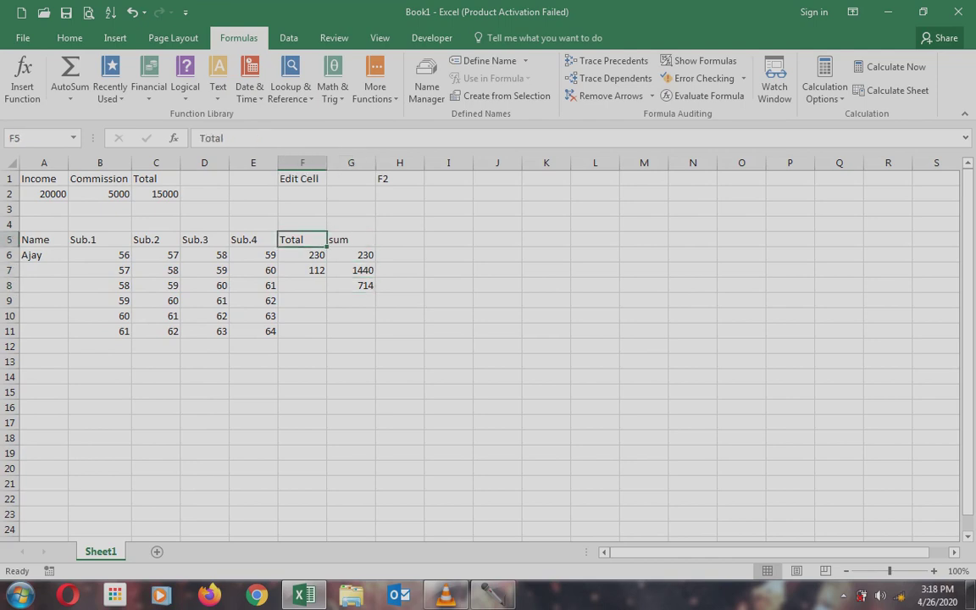
pyautogui.press('Down')
pyautogui.press('Right')
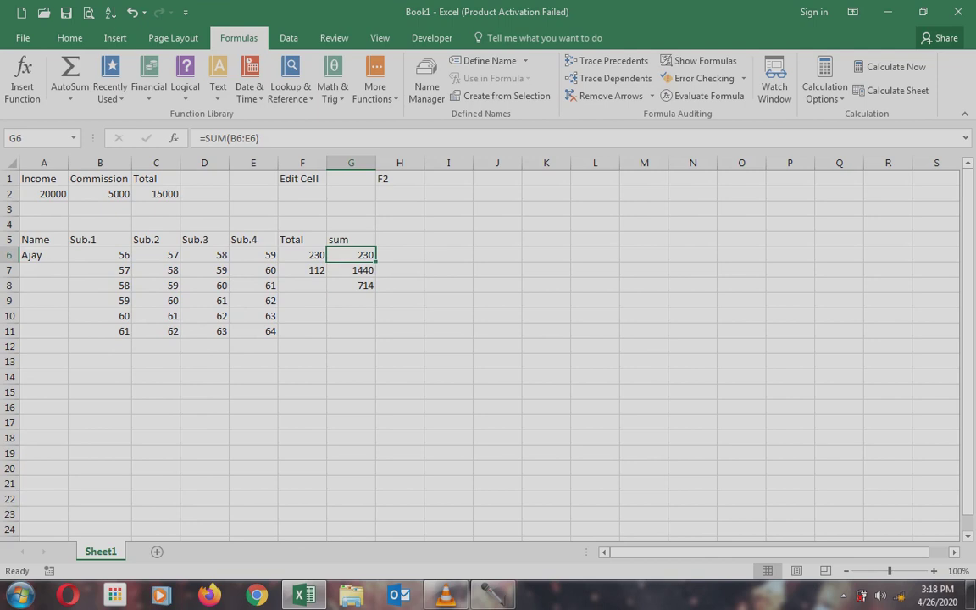
# Add the heading Percentage in H5, beside the sum column of the marks table
pyautogui.press('Right')
pyautogui.press('Up')
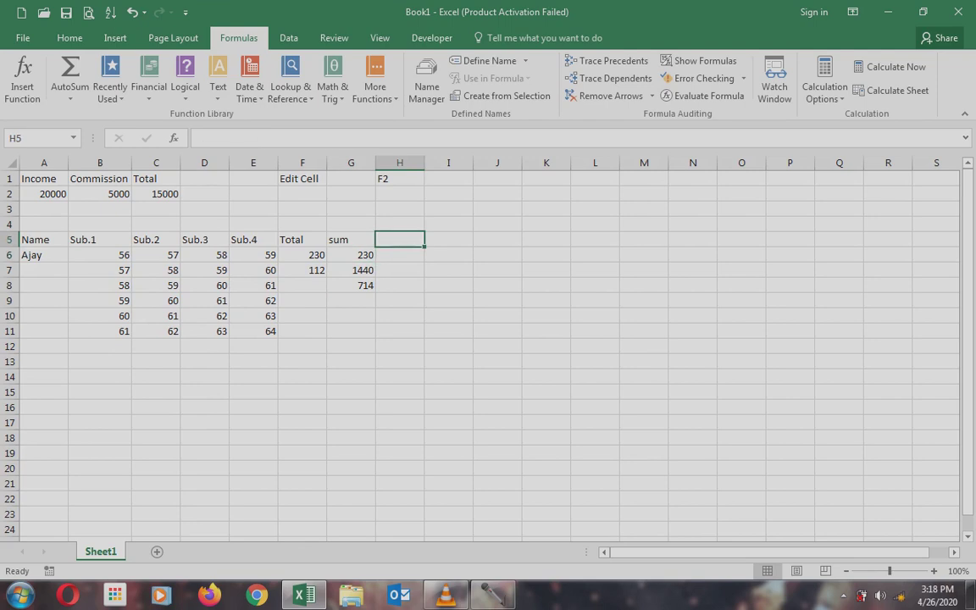
pyautogui.write('P')
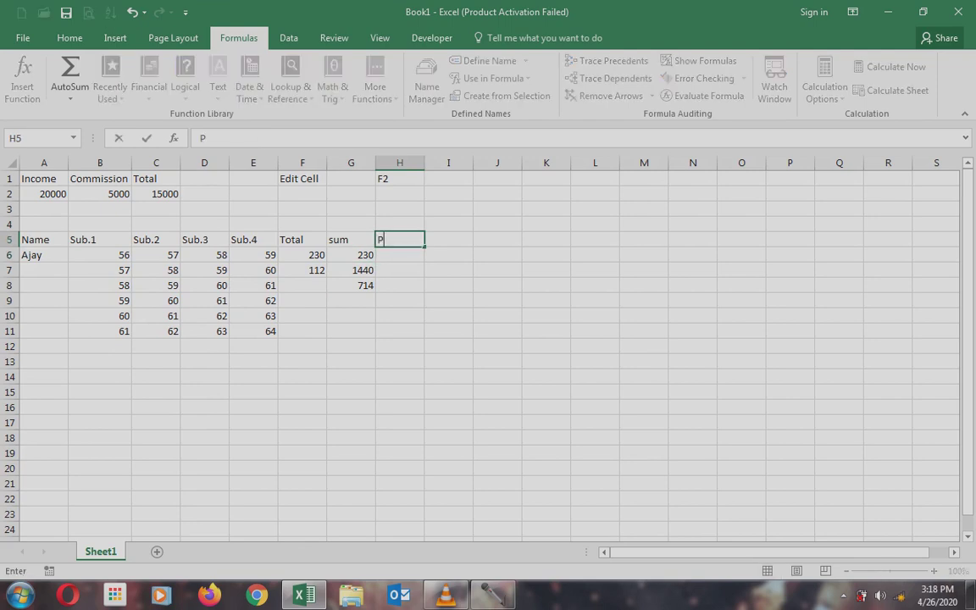
pyautogui.write('ercentage')
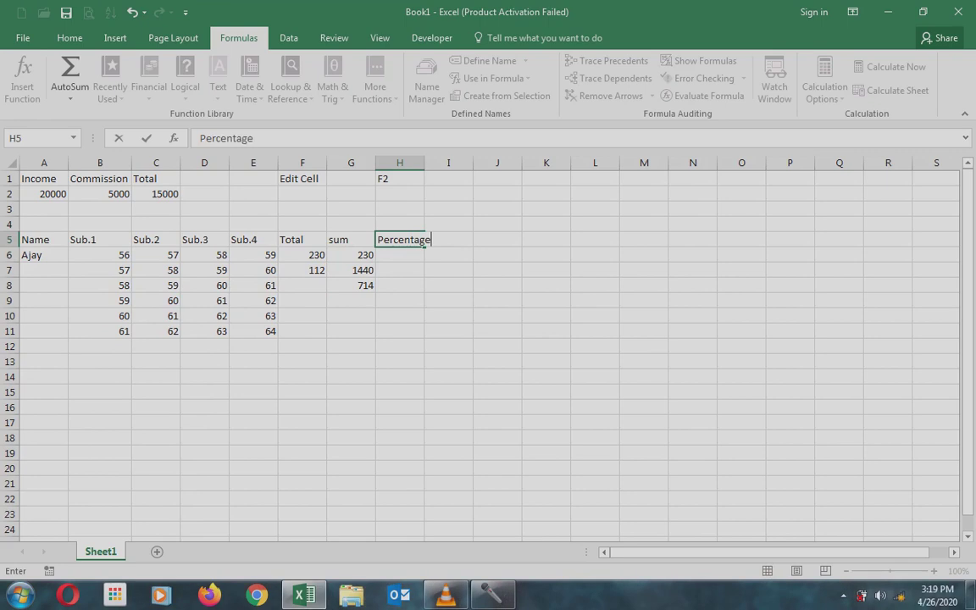
pyautogui.press('Return')
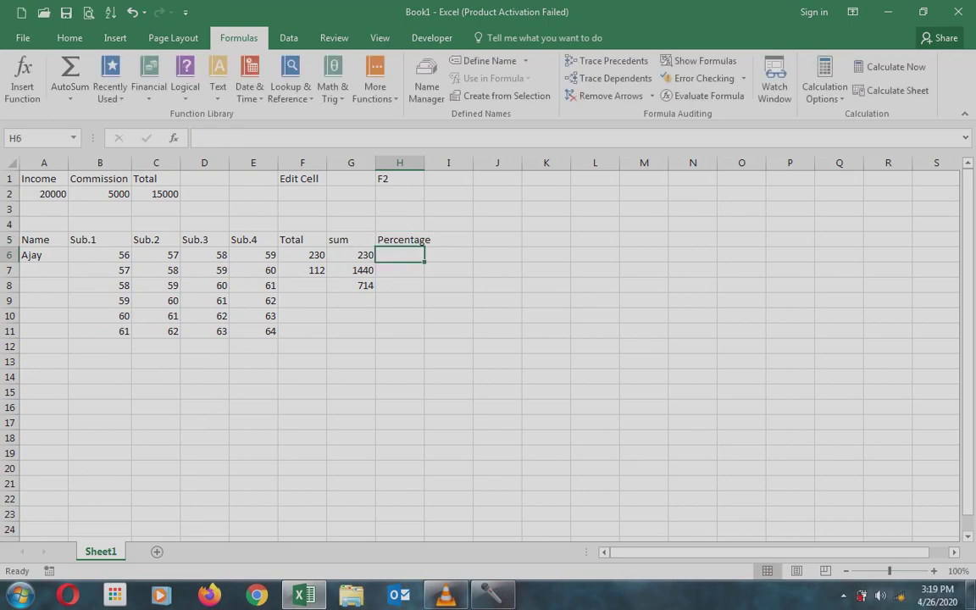
# Select the four subject marks in B6:E6 to examine the values needed for the percentage calculation
pyautogui.press('Left')
pyautogui.press('Left')
pyautogui.press('Left')
pyautogui.press('Left')
pyautogui.press('Left')
pyautogui.press('Left')
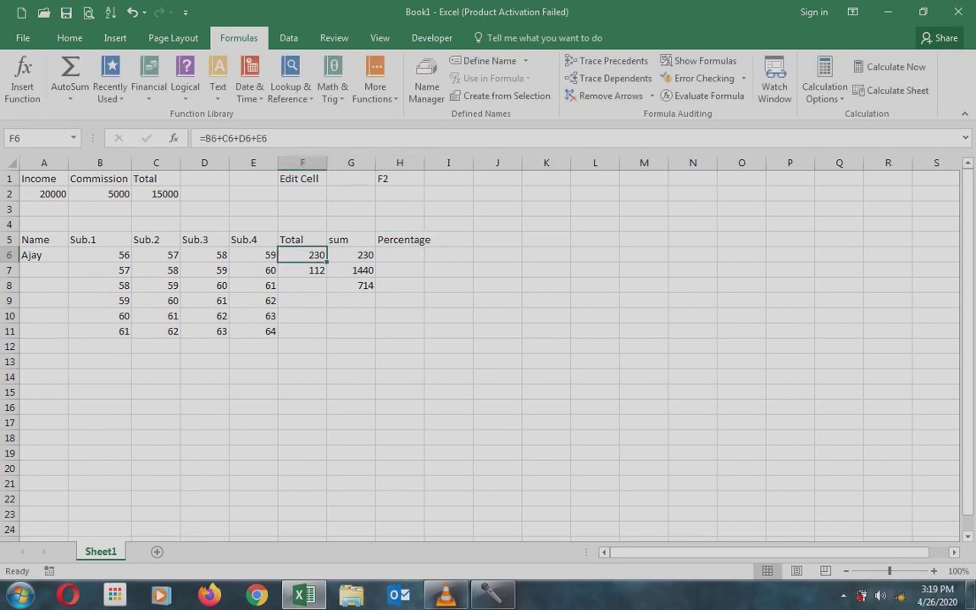
pyautogui.hotkey('shift', 'Right')
pyautogui.hotkey('shift', 'Right')
pyautogui.hotkey('shift', 'Right')
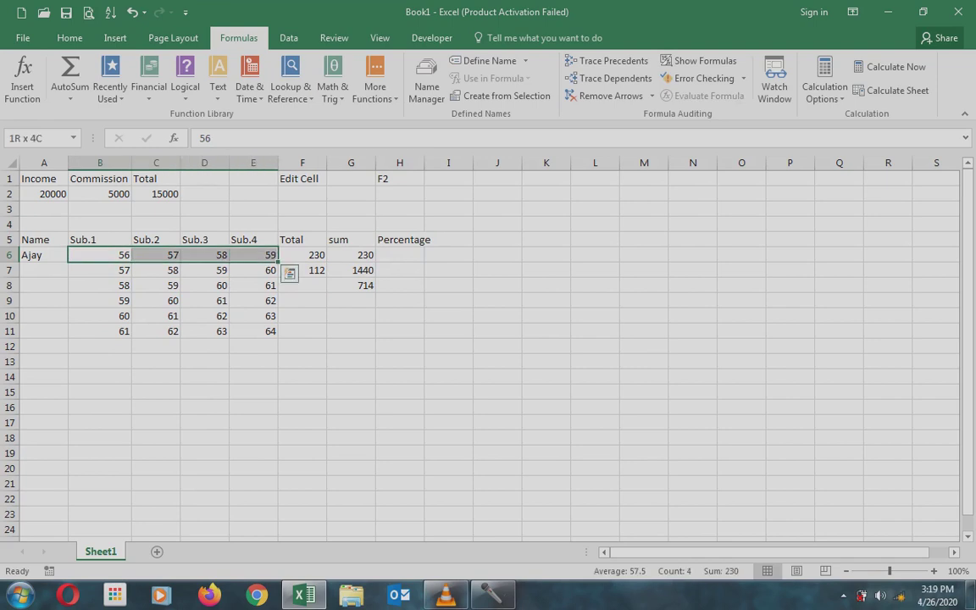
pyautogui.press('Right')
pyautogui.press('Right')
pyautogui.press('Right')
pyautogui.press('Right')
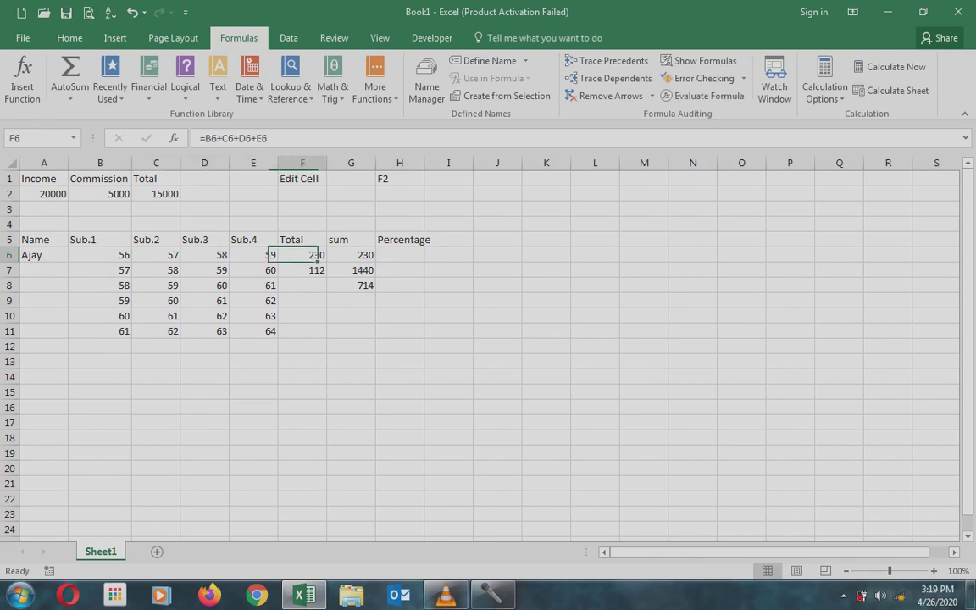
pyautogui.press('Left')
pyautogui.hotkey('shift', 'Left')
pyautogui.hotkey('shift', 'Left')
pyautogui.hotkey('shift', 'Left')
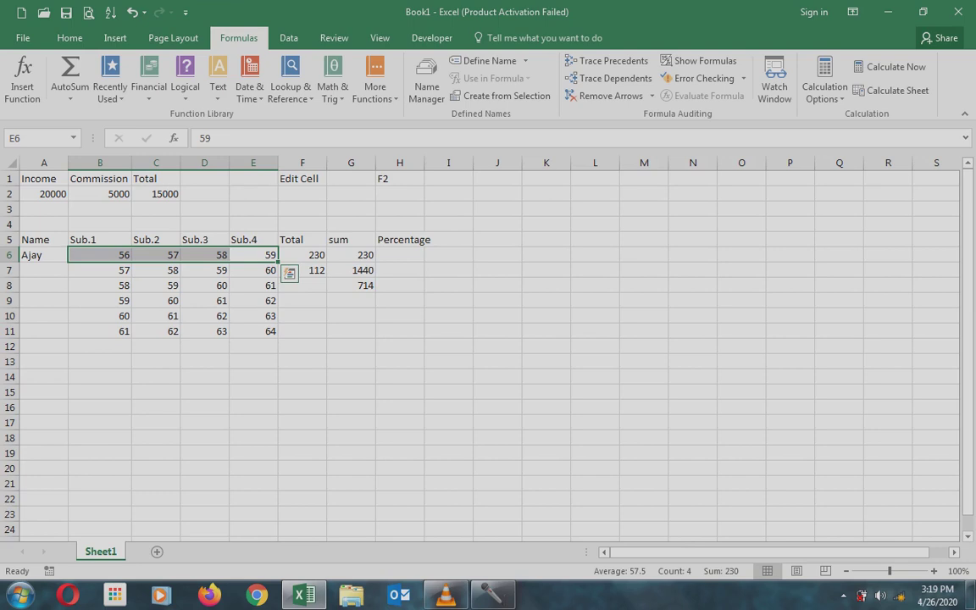
# Enter the formula =(B6+C6+D6+E6)*100/400 in H6 to calculate the percentage of the four marks
pyautogui.press('Right')
pyautogui.press('Right')
pyautogui.press('Right')
pyautogui.press('Right')
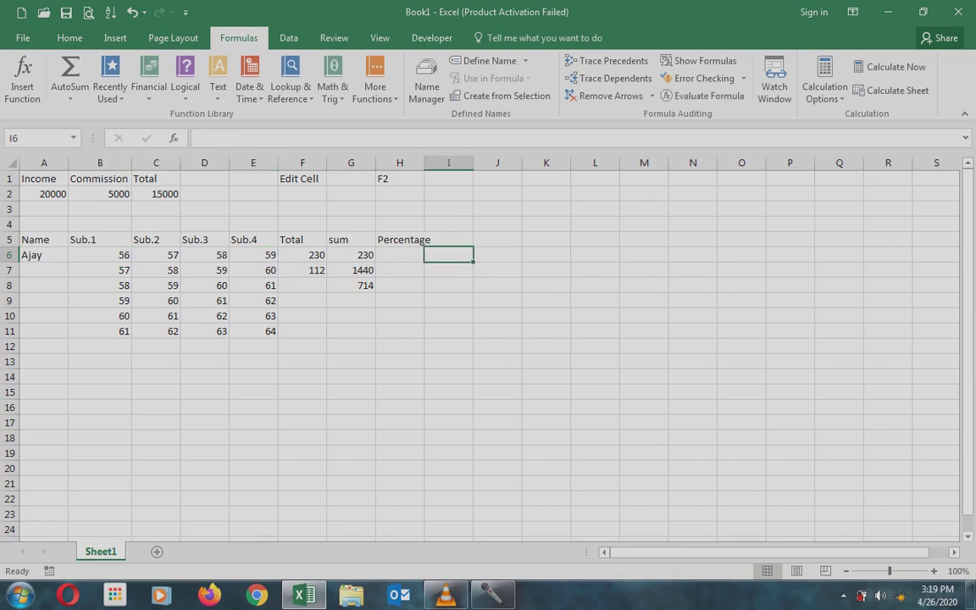
pyautogui.press('Left')
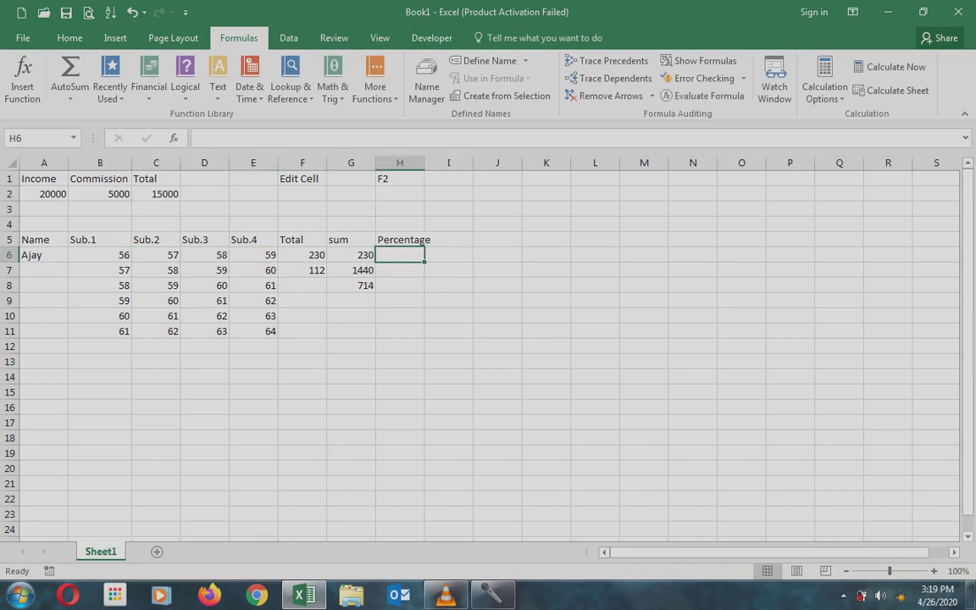
pyautogui.write('=')
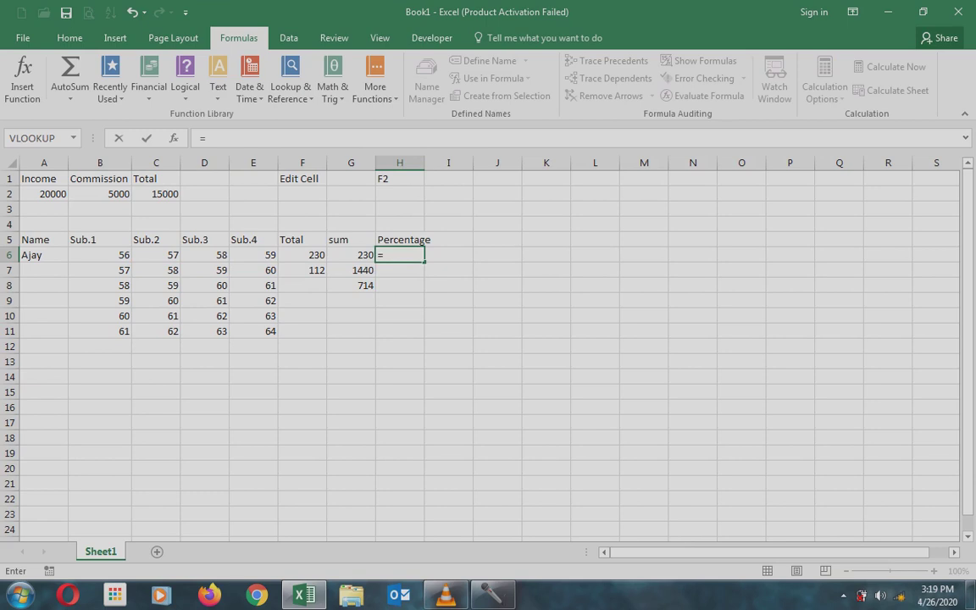
pyautogui.write('(')
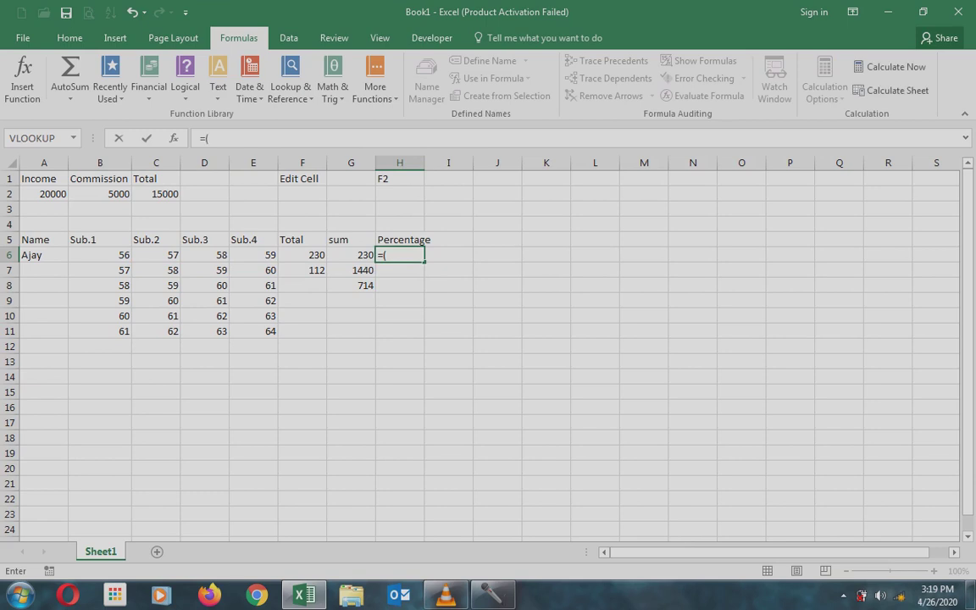
pyautogui.write('b6')
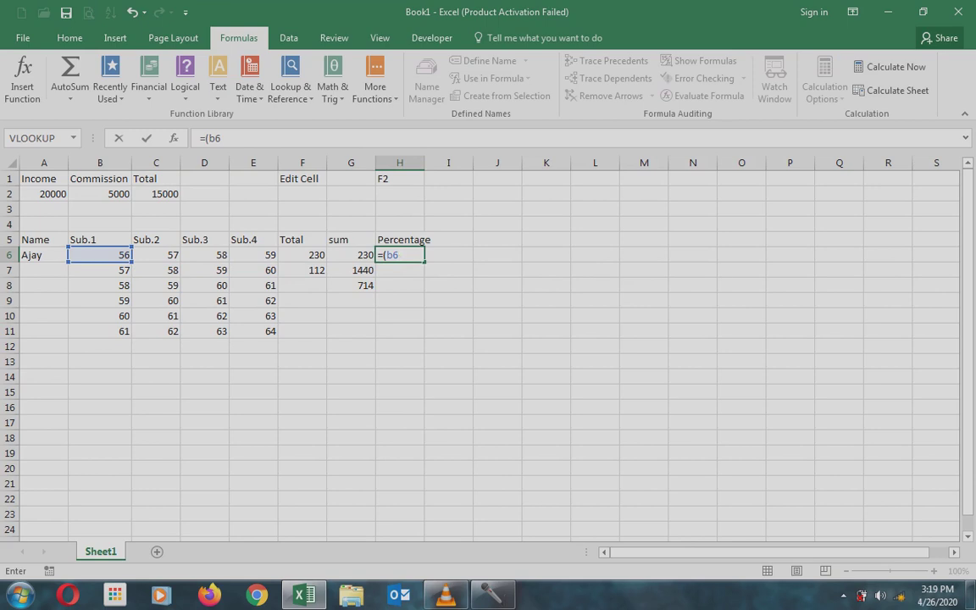
pyautogui.write('+c6+')
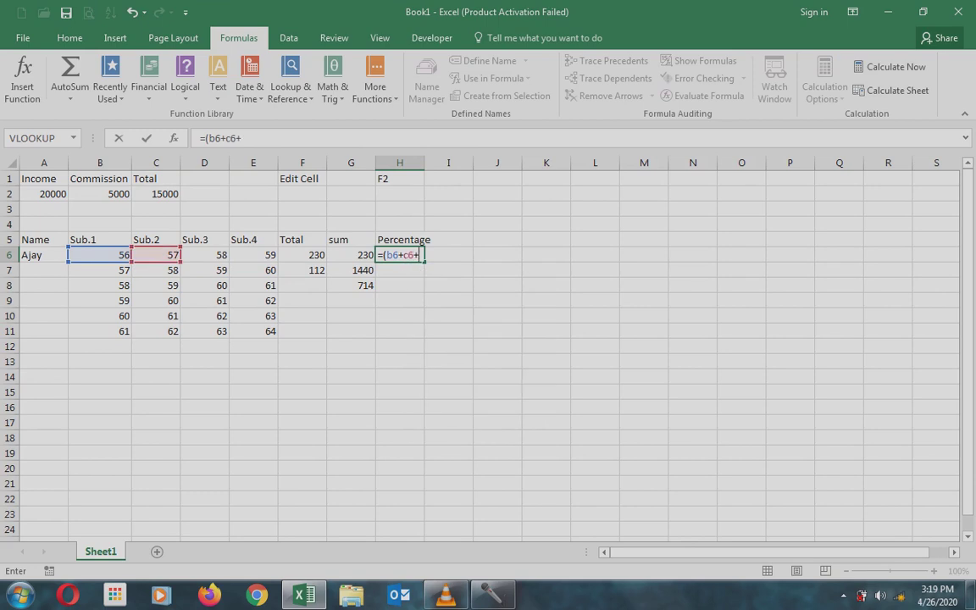
pyautogui.write('d6+e6')
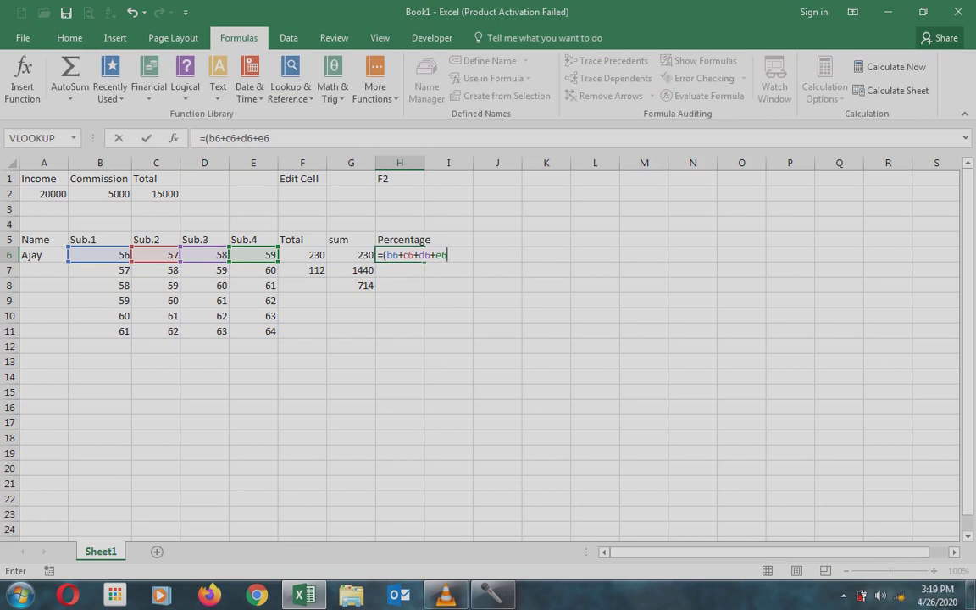
pyautogui.write(')*100/400')
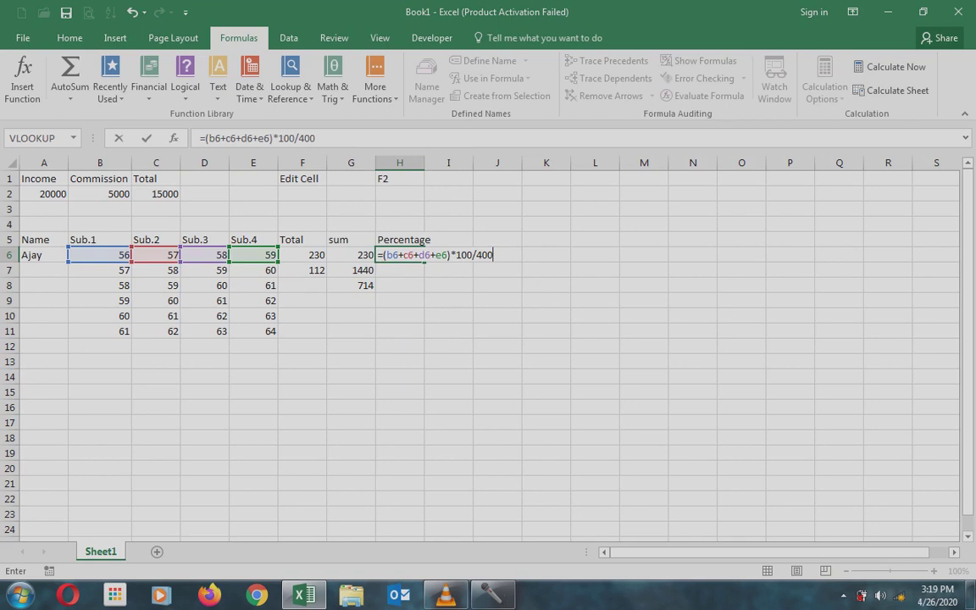
pyautogui.press('Return')
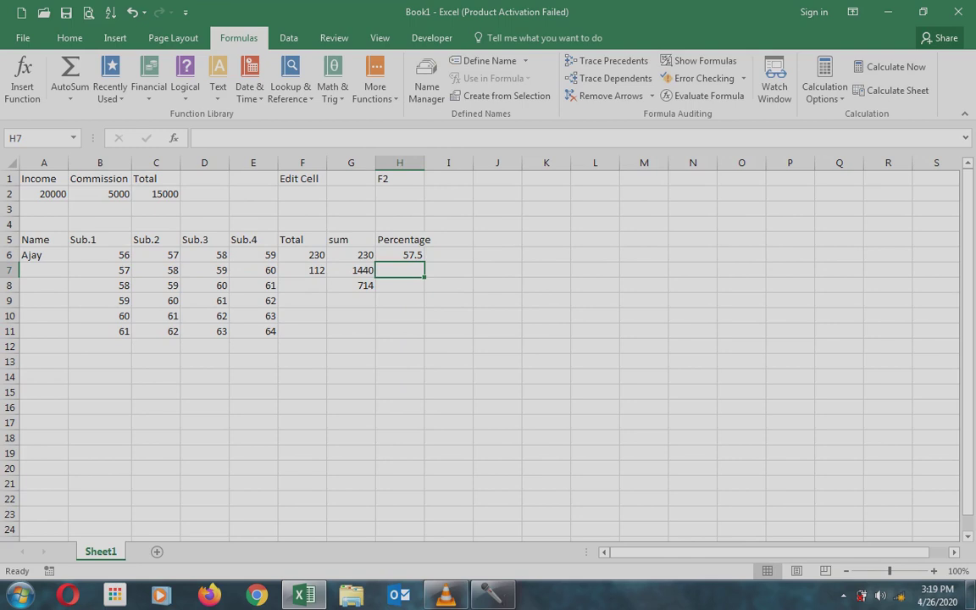
# Open H6's formula for editing and highlight its B6+C6+D6+E6 part to examine the bracketed addition
pyautogui.press('Up')
pyautogui.press('F2')
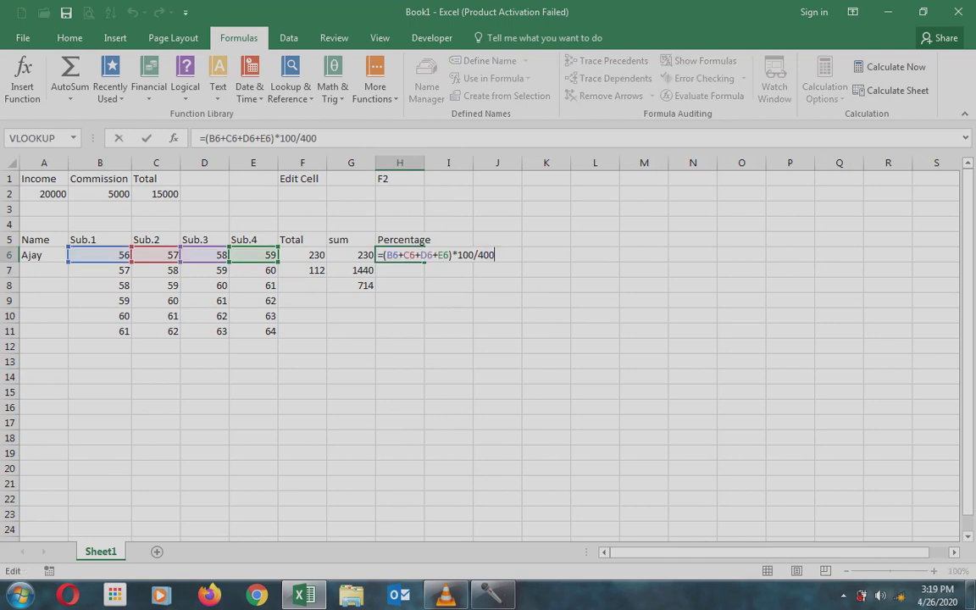
pyautogui.press('Left')
pyautogui.press('Left')
pyautogui.press('Left')
pyautogui.press('Left')
pyautogui.press('Left')
pyautogui.press('Left')
pyautogui.press('Left')
pyautogui.press('Left')
pyautogui.press('Left')
pyautogui.hotkey('shift', 'Left')
pyautogui.hotkey('shift', 'Left')
pyautogui.hotkey('shift', 'Left')
pyautogui.hotkey('shift', 'Left')
pyautogui.hotkey('shift', 'Left')
pyautogui.hotkey('shift', 'Left')
pyautogui.hotkey('shift', 'Left')
pyautogui.hotkey('shift', 'Left')
pyautogui.hotkey('shift', 'Left')
pyautogui.hotkey('shift', 'Left')
pyautogui.hotkey('shift', 'Left')
pyautogui.hotkey('shift', 'Left')
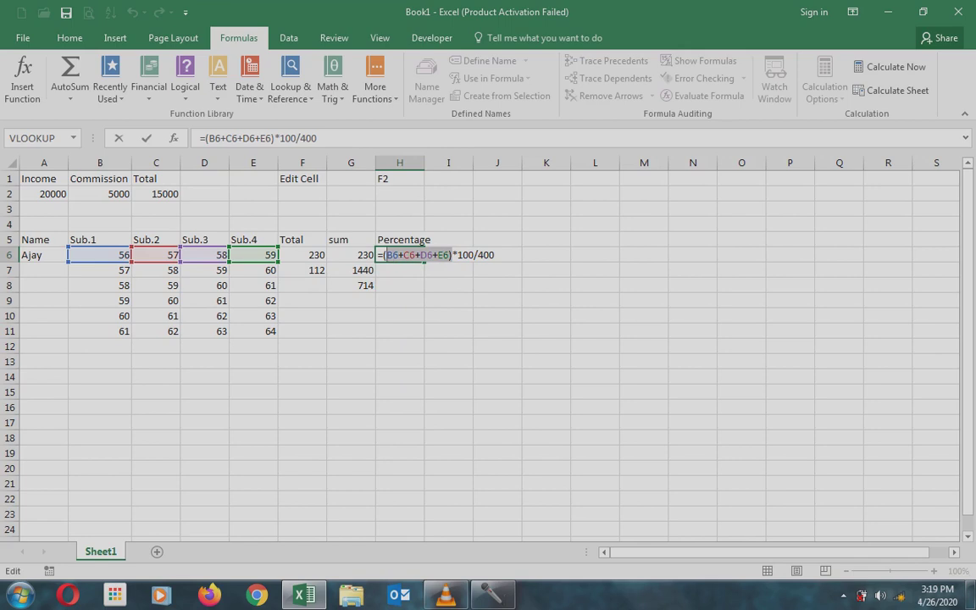
# Highlight the 100/400 part of H6's formula to examine the percentage conversion
pyautogui.press('Right')
pyautogui.press('Right')
pyautogui.press('Right')
pyautogui.press('Right')
pyautogui.press('Right')
pyautogui.press('Right')
pyautogui.press('Right')
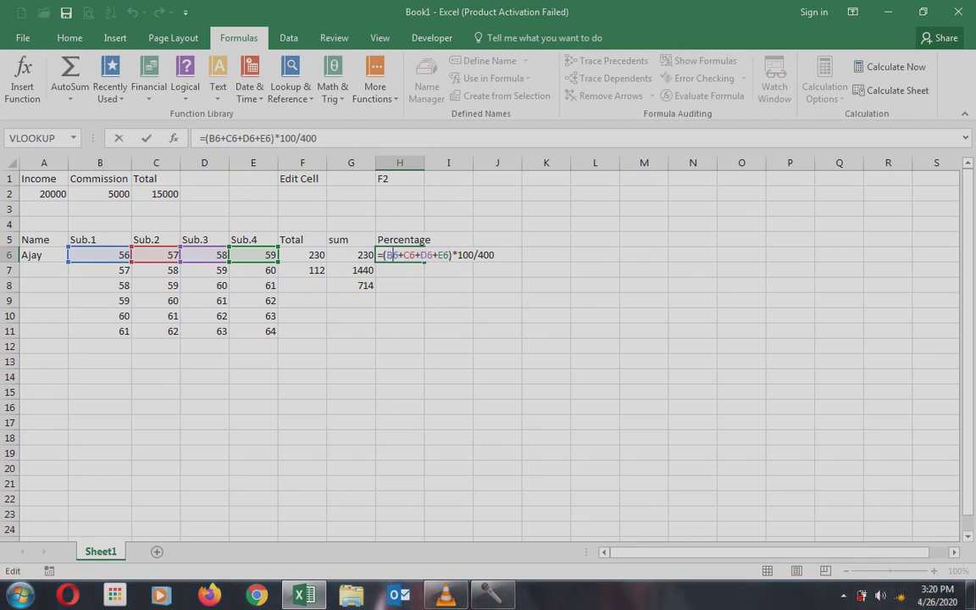
pyautogui.press('Right')
pyautogui.press('Right')
pyautogui.press('Right')
pyautogui.press('Right')
pyautogui.press('Right')
pyautogui.press('Right')
pyautogui.press('Right')
pyautogui.press('Right')
pyautogui.press('Right')
pyautogui.press('Right')
pyautogui.press('Right')
pyautogui.press('Right')
pyautogui.press('Right')
pyautogui.press('Right')
pyautogui.hotkey('shift', 'Left')
pyautogui.hotkey('shift', 'Left')
pyautogui.hotkey('shift', 'Left')
pyautogui.hotkey('shift', 'Left')
pyautogui.hotkey('shift', 'Left')
pyautogui.hotkey('shift', 'Left')
pyautogui.hotkey('shift', 'Left')
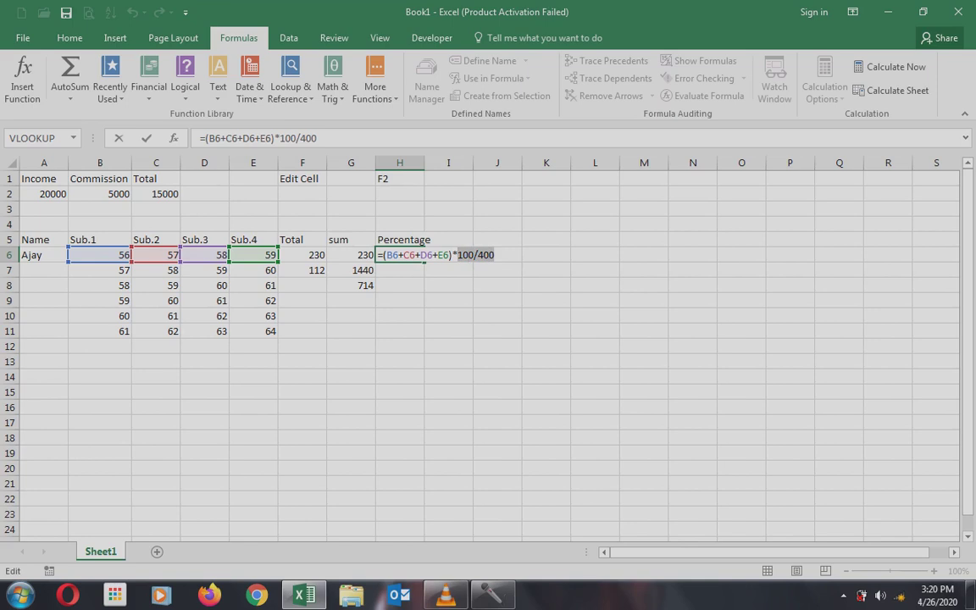
# Highlight the bracketed addition in H6's formula again for review, and leave cell editing without changing the formula
pyautogui.press('Left')
pyautogui.press('Left')
pyautogui.press('Left')
pyautogui.press('Left')
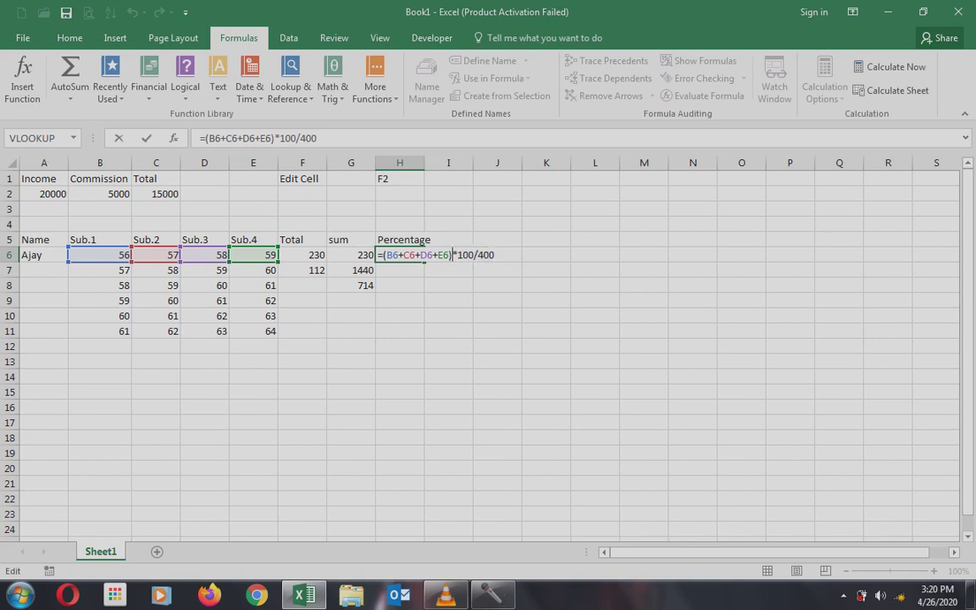
pyautogui.hotkey('shift', 'Left')
pyautogui.hotkey('shift', 'Left')
pyautogui.hotkey('shift', 'Left')
pyautogui.hotkey('shift', 'Left')
pyautogui.hotkey('shift', 'Left')
pyautogui.hotkey('shift', 'Left')
pyautogui.hotkey('shift', 'Left')
pyautogui.hotkey('shift', 'Left')
pyautogui.hotkey('shift', 'Left')
pyautogui.hotkey('shift', 'Left')
pyautogui.hotkey('shift', 'Left')
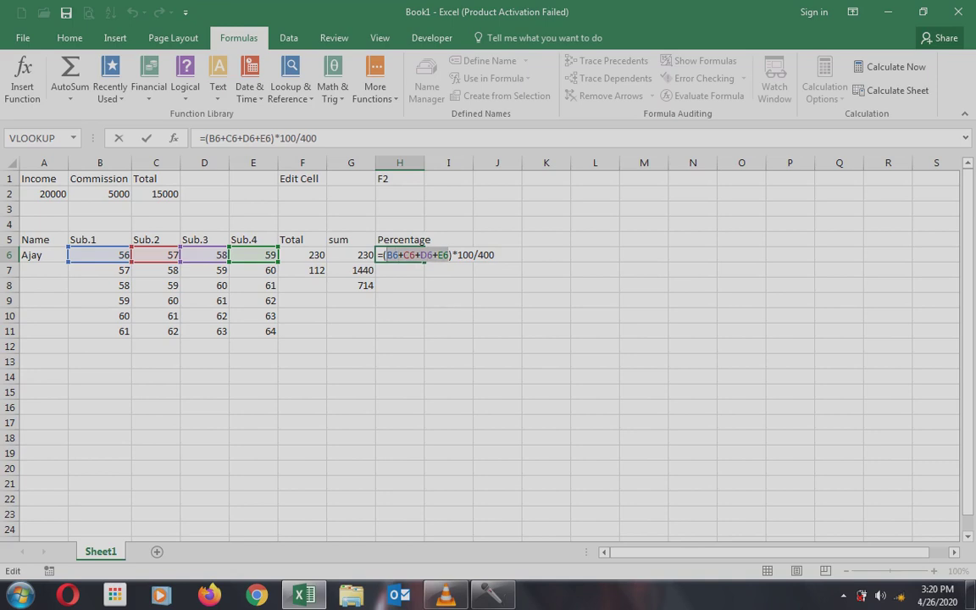
pyautogui.click(399, 255)
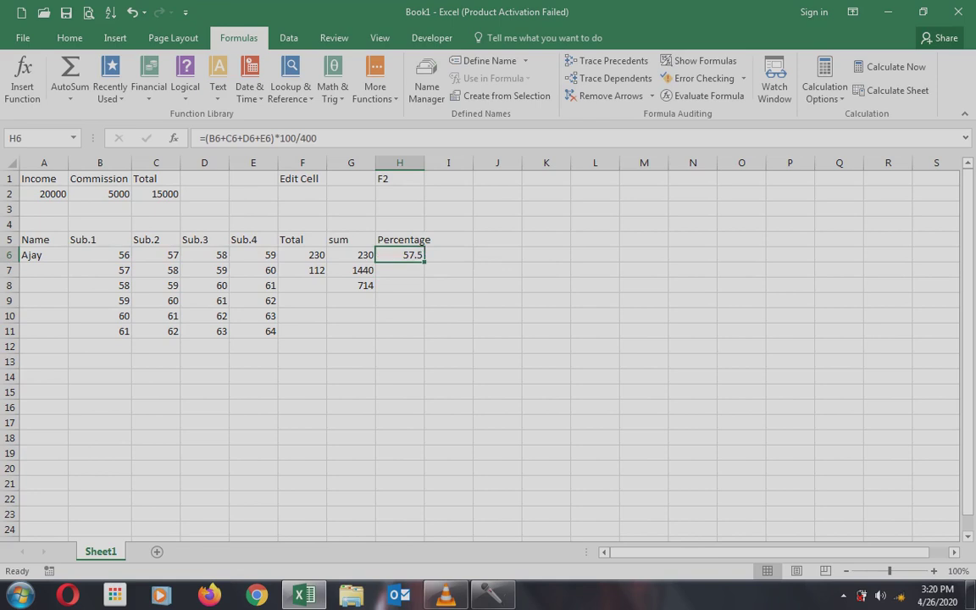
# Check the row totals in F6 and G6, and enter the formula =G6*100/400 in H7 to calculate the percentage from the sum
pyautogui.click(351, 255)
pyautogui.click(301, 255)
pyautogui.click(350, 255)
pyautogui.click(301, 255)
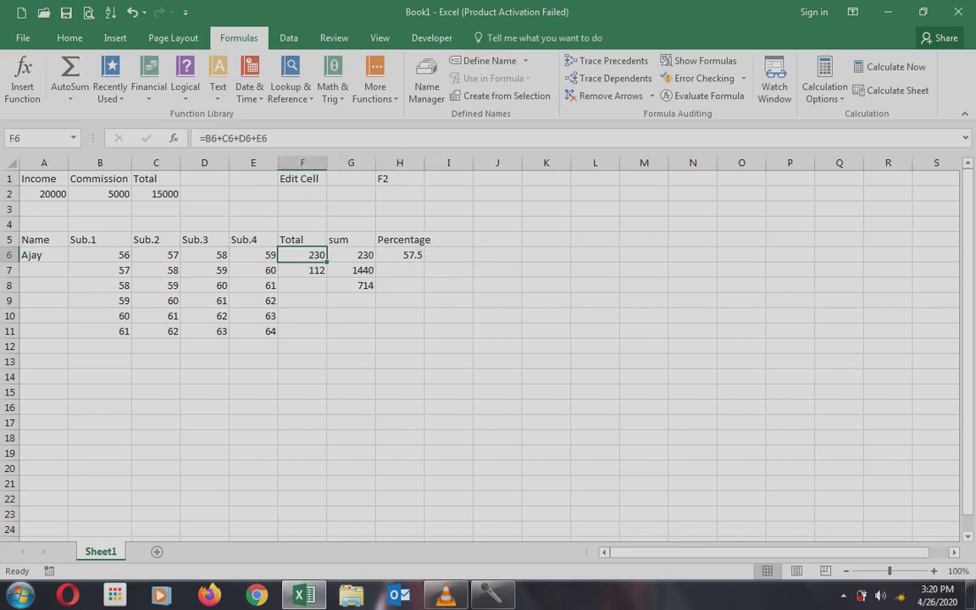
pyautogui.click(350, 255)
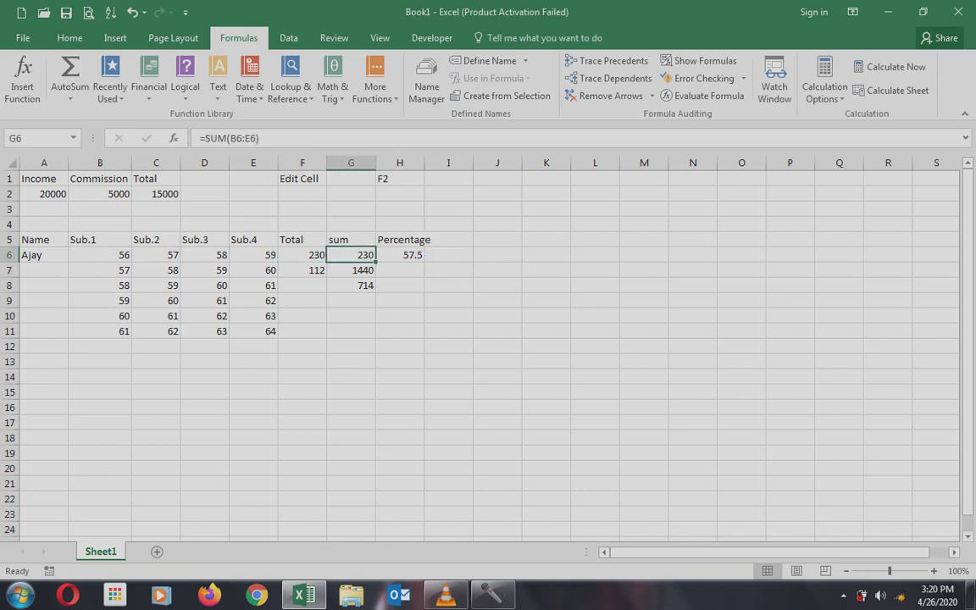
pyautogui.click(399, 270)
pyautogui.write('=')
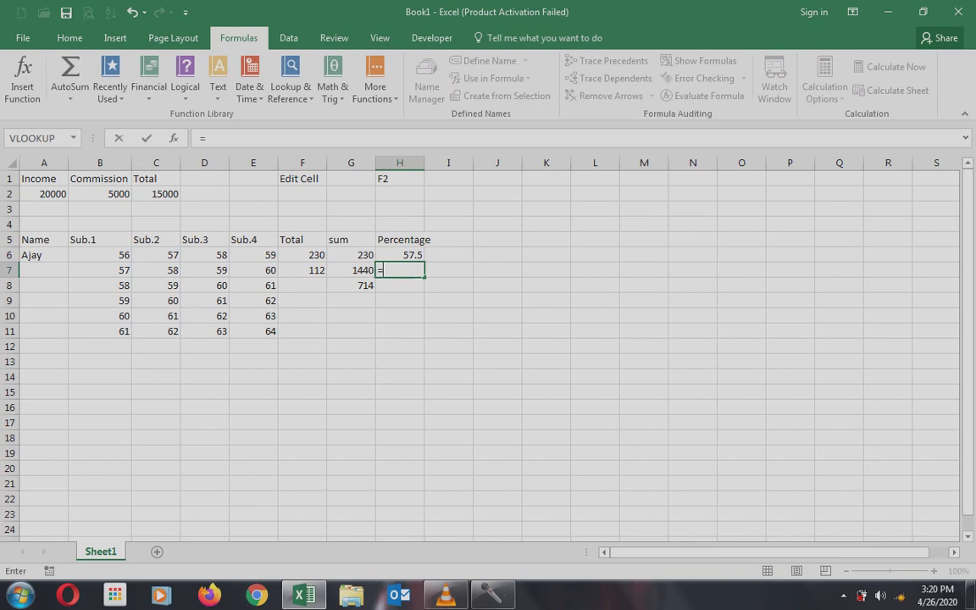
pyautogui.write('g6*100')
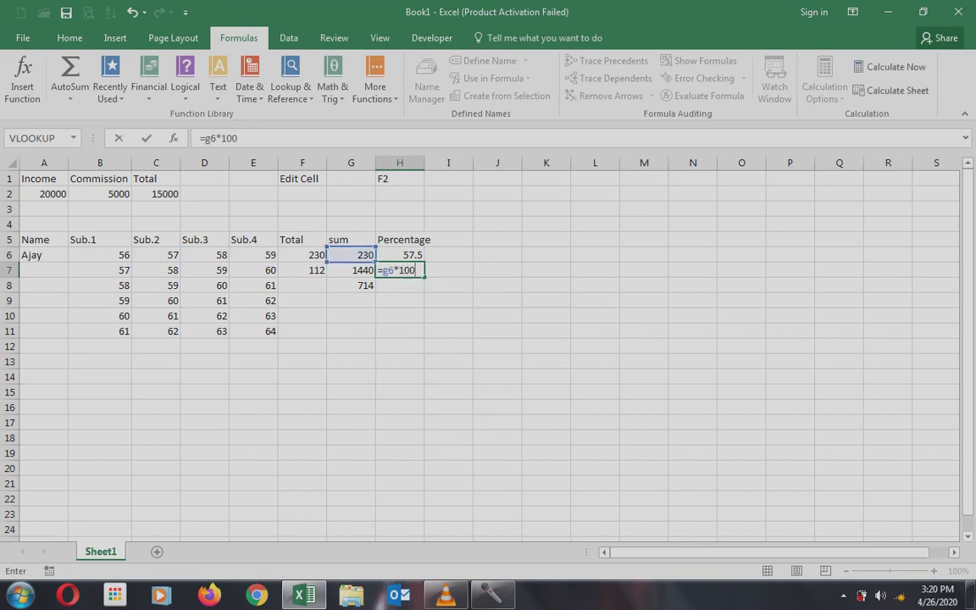
pyautogui.write('/400')
pyautogui.press('Return')
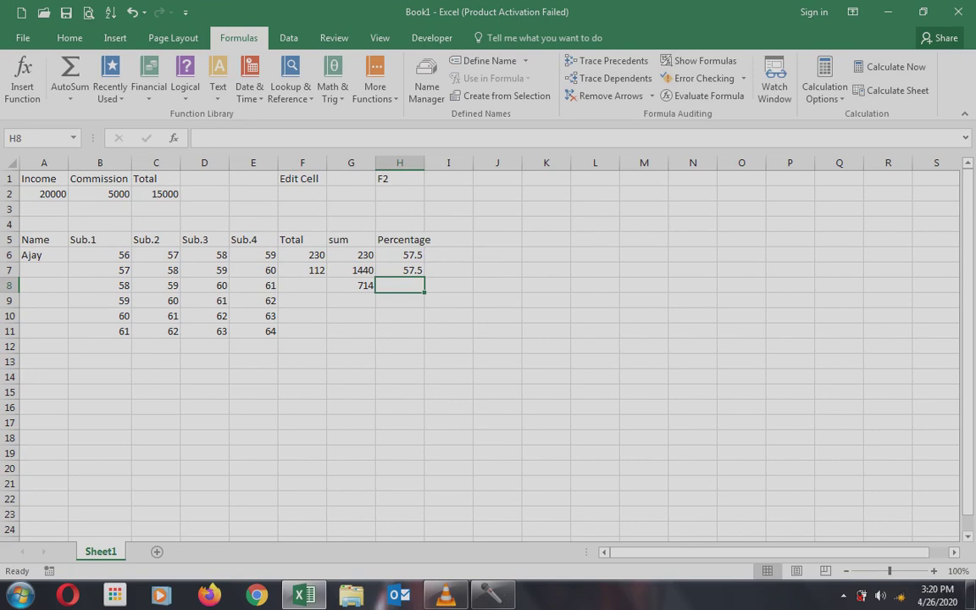
# Enter the shortened percentage formula =G6/4 in H8
pyautogui.write('=')
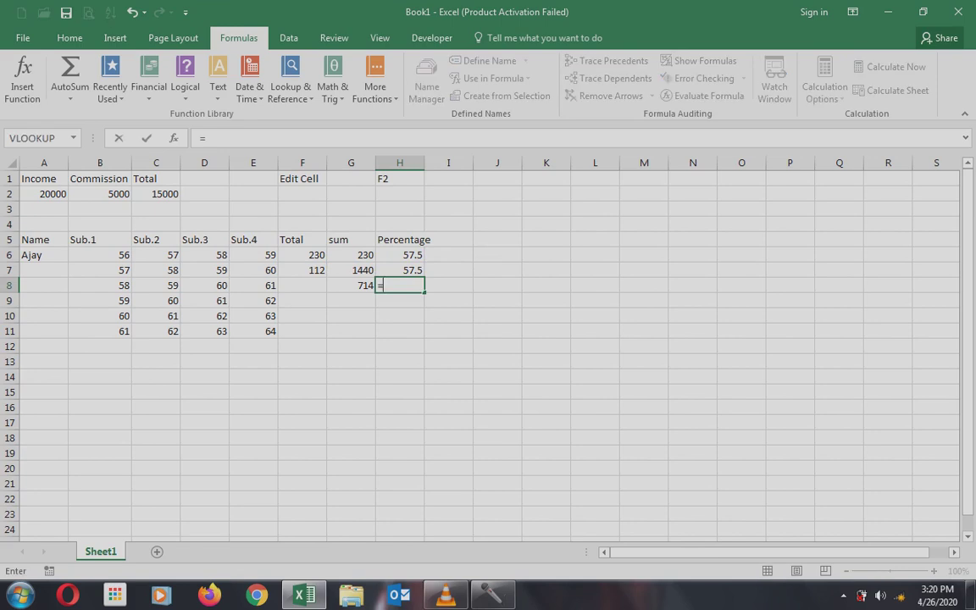
pyautogui.write('g6')
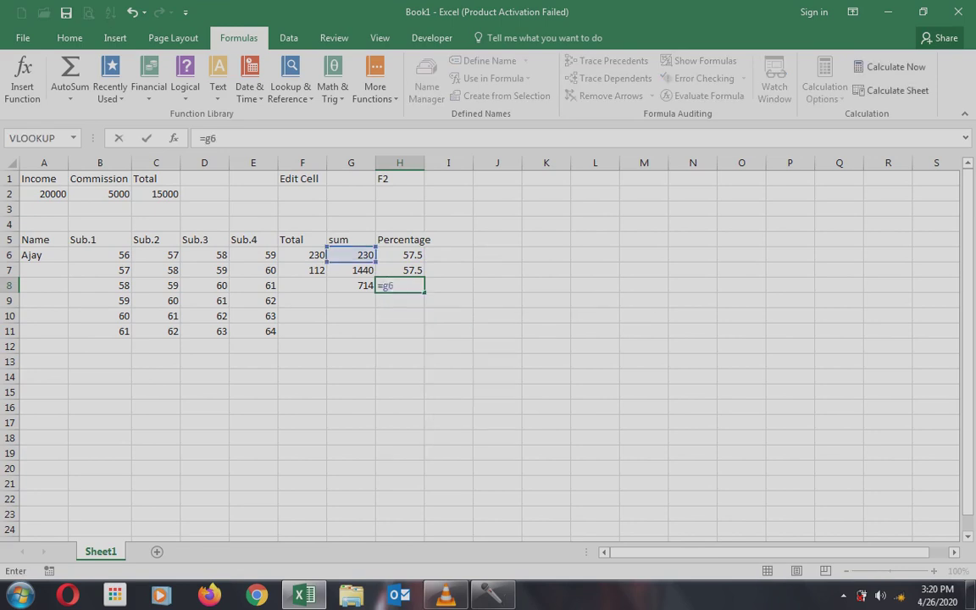
pyautogui.write('/4')
pyautogui.press('Return')
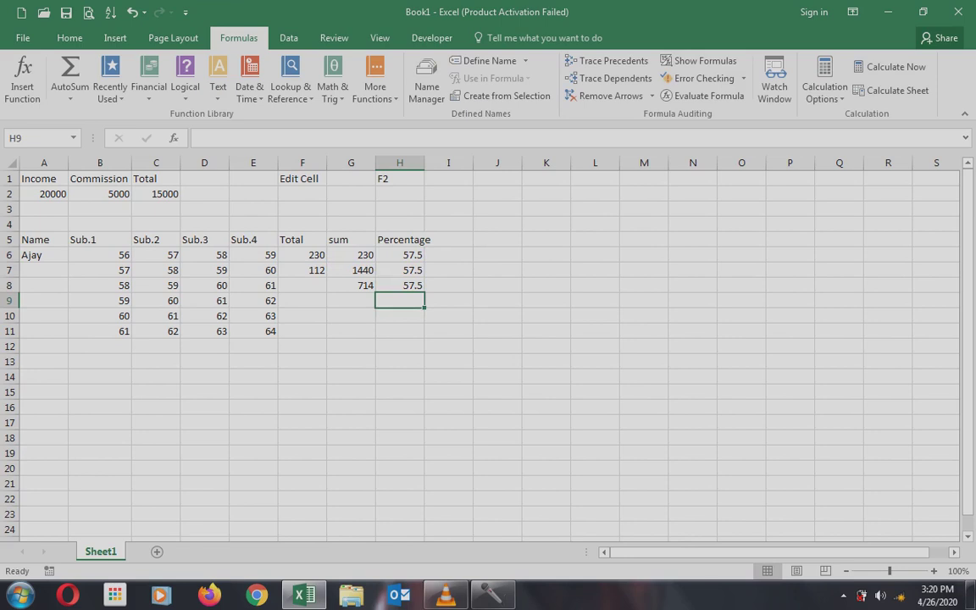
# Check the percentage results in H6:H8 and review H6's formula in cell editing without changing it
pyautogui.press('Up')
pyautogui.press('Up')
pyautogui.press('Up')
pyautogui.press('Down')
pyautogui.press('Down')
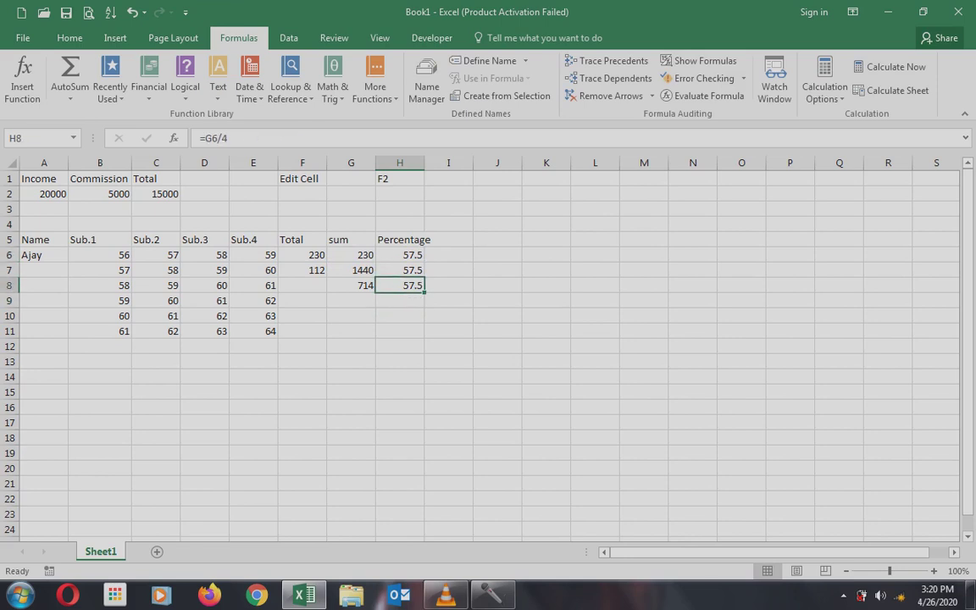
pyautogui.press('Up')
pyautogui.press('Down')
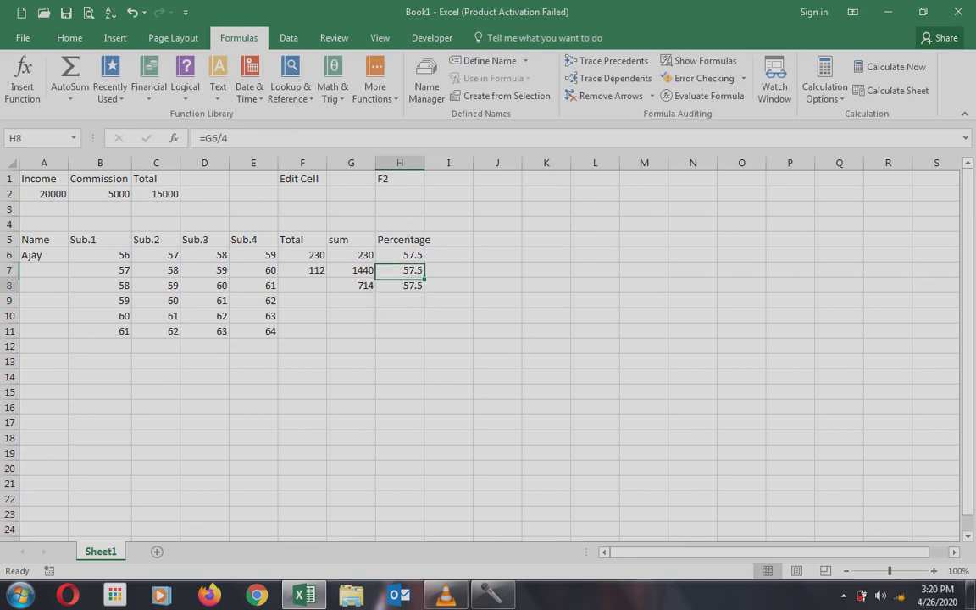
pyautogui.press('Up')
pyautogui.press('Up')
pyautogui.press('F2')
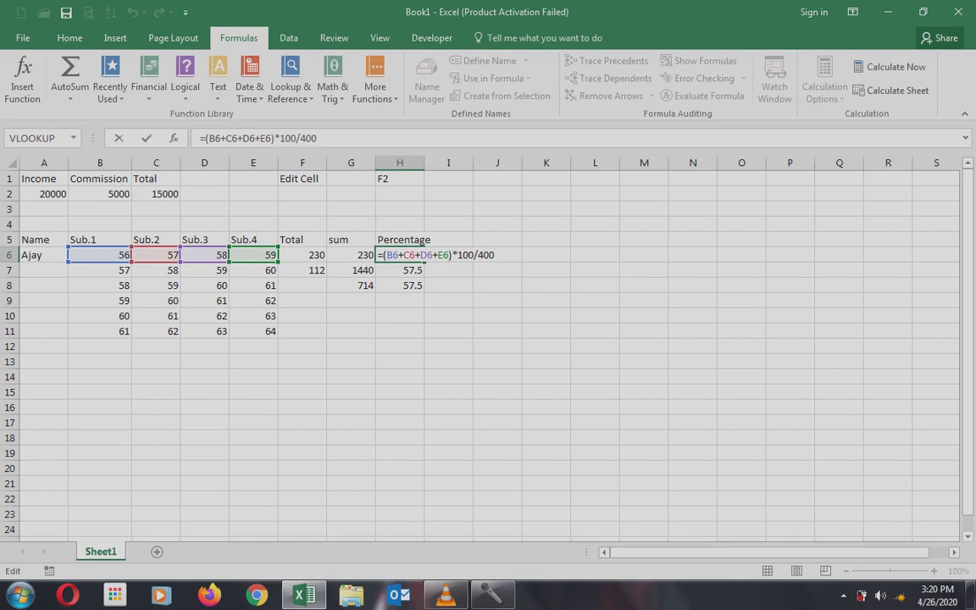
pyautogui.press('Return')
# Review the formulas in H7 and H8 in cell editing, and highlight the percentage results H6:H8 together
pyautogui.press('F2')
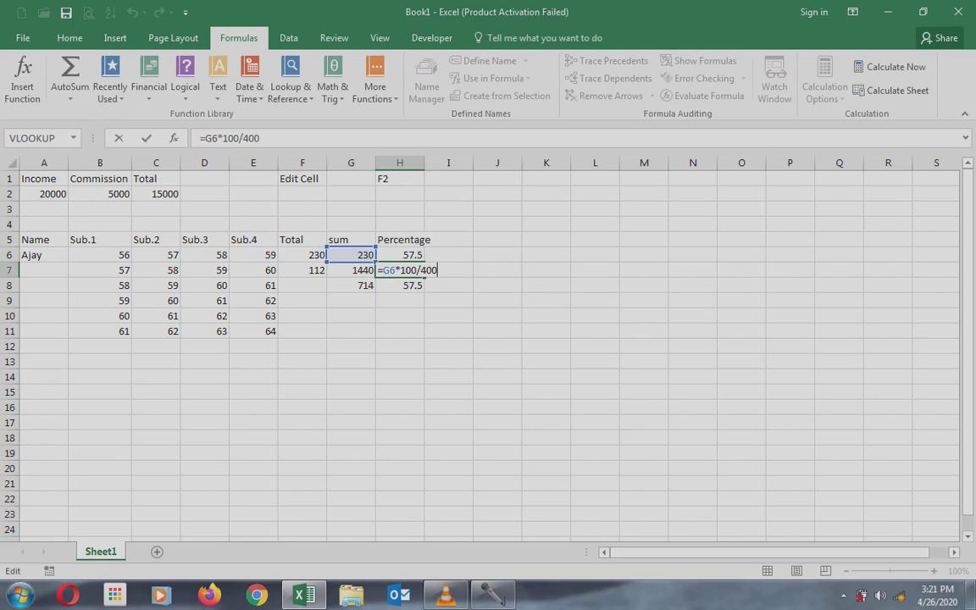
pyautogui.press('Return')
pyautogui.press('F2')
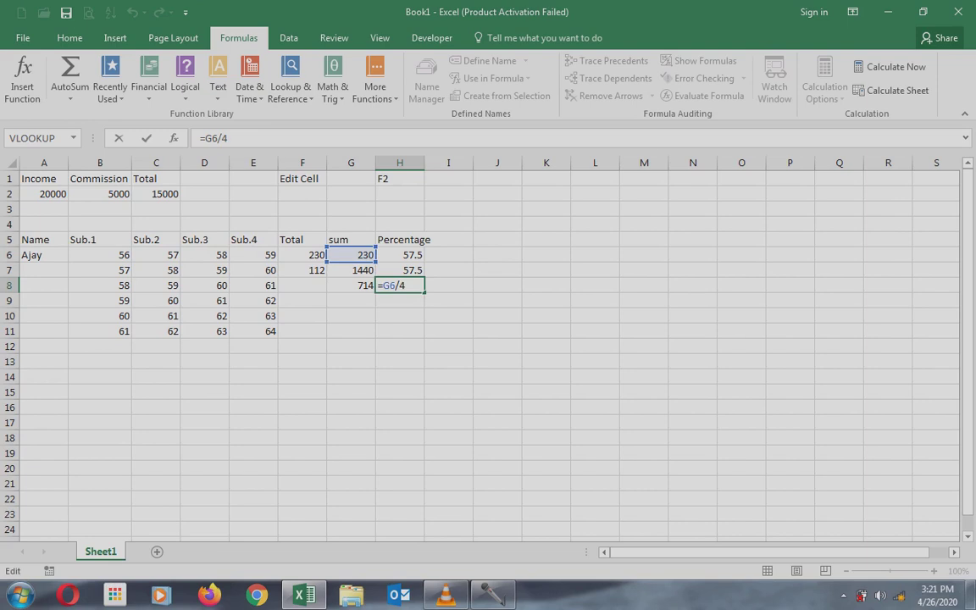
pyautogui.press('Escape')
pyautogui.hotkey('shift', 'Up')
pyautogui.hotkey('shift', 'Up')
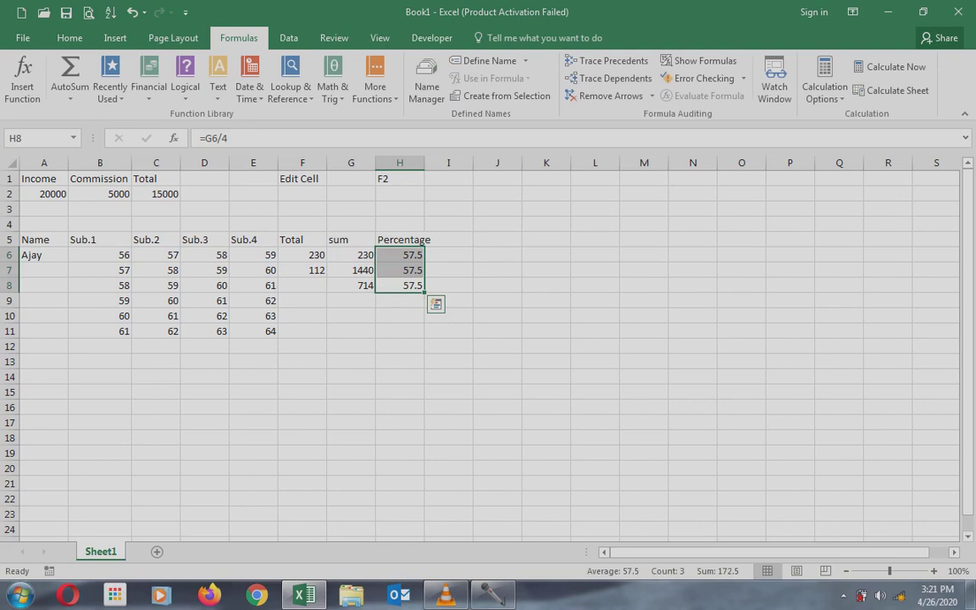
# Highlight the four subject marks B6:E6 from each end to examine the row's data range
pyautogui.press('Left')
pyautogui.press('Left')
pyautogui.press('Left')
pyautogui.press('Up')
pyautogui.press('Up')
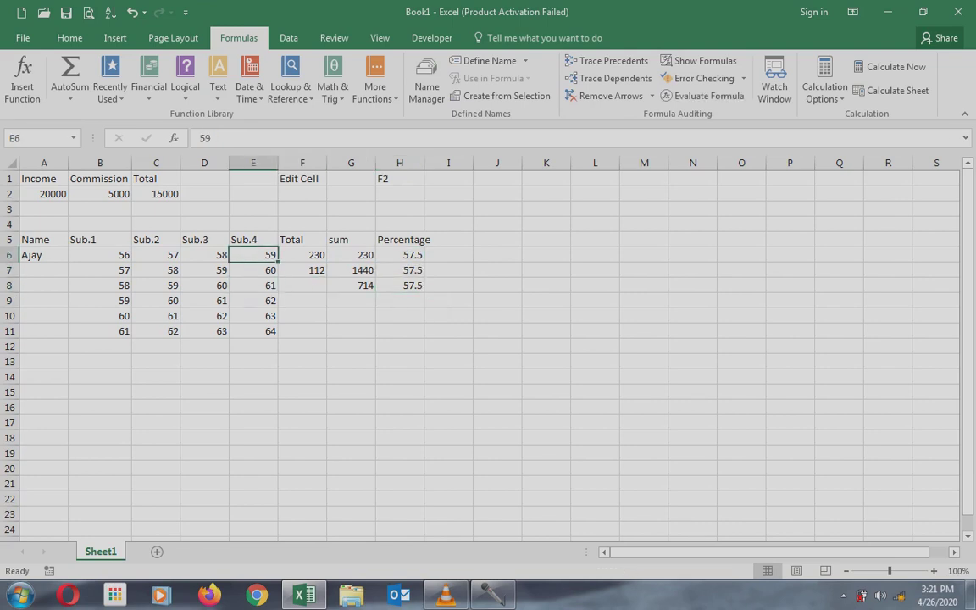
pyautogui.hotkey('shift', 'Left')
pyautogui.hotkey('shift', 'Left')
pyautogui.hotkey('shift', 'Left')
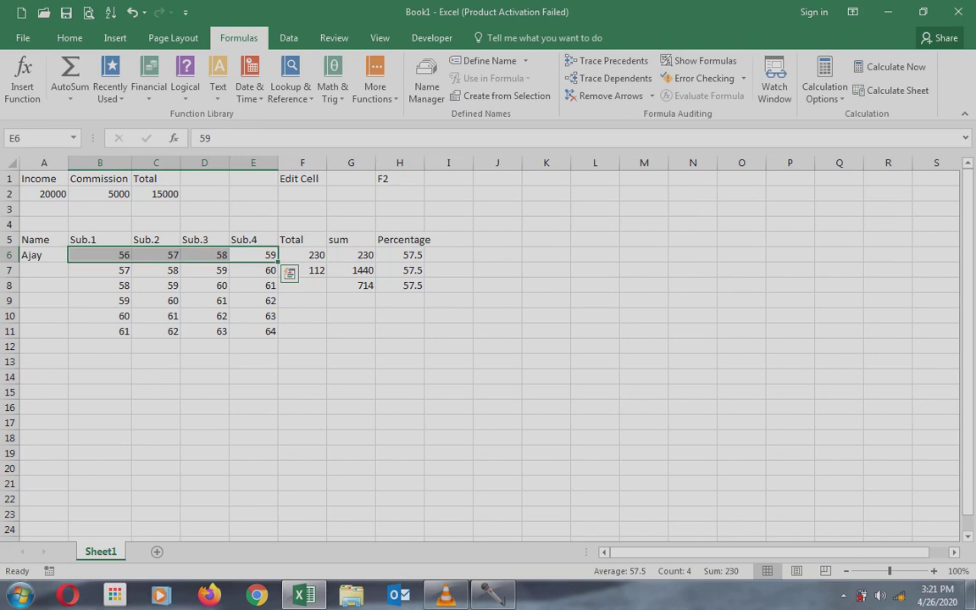
pyautogui.press('Left')
pyautogui.press('Left')
pyautogui.press('Left')
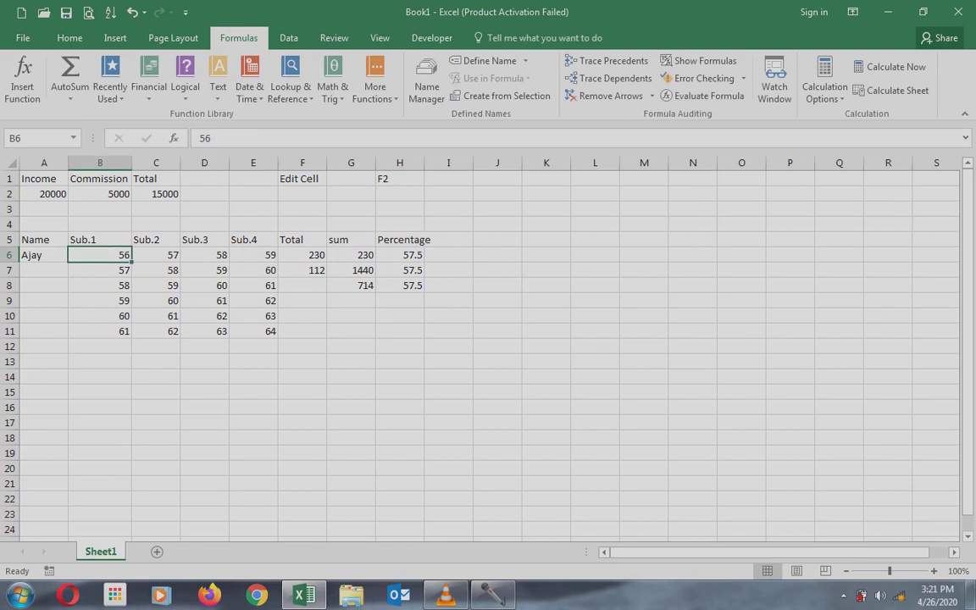
pyautogui.hotkey('shift', 'Right')
pyautogui.hotkey('shift', 'Right')
pyautogui.hotkey('shift', 'Right')
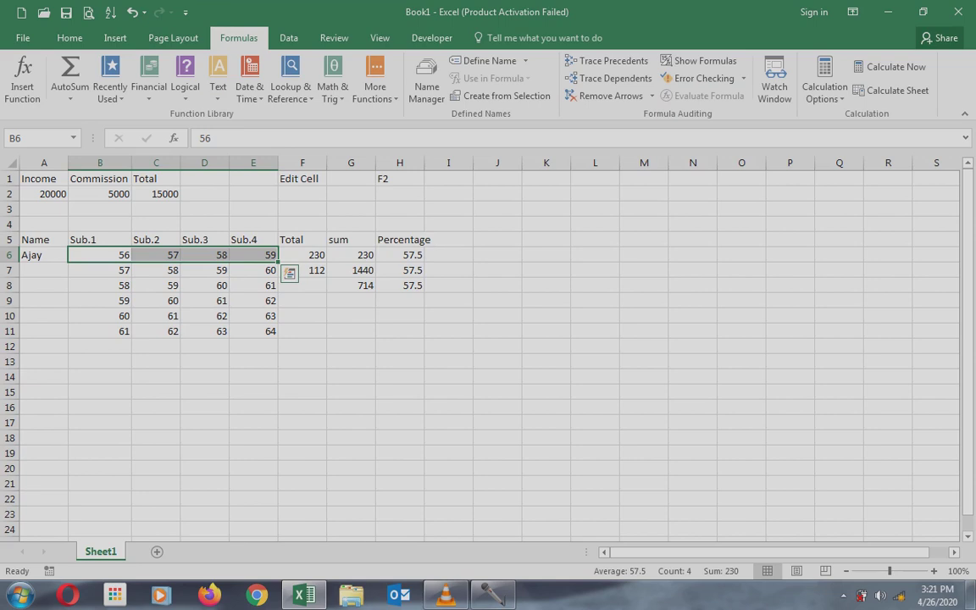
# Make the sum heading in G5 bold
pyautogui.press('Right')
pyautogui.press('Right')
pyautogui.press('Right')
pyautogui.press('Right')
pyautogui.press('Right')
pyautogui.press('Right')
pyautogui.press('Right')
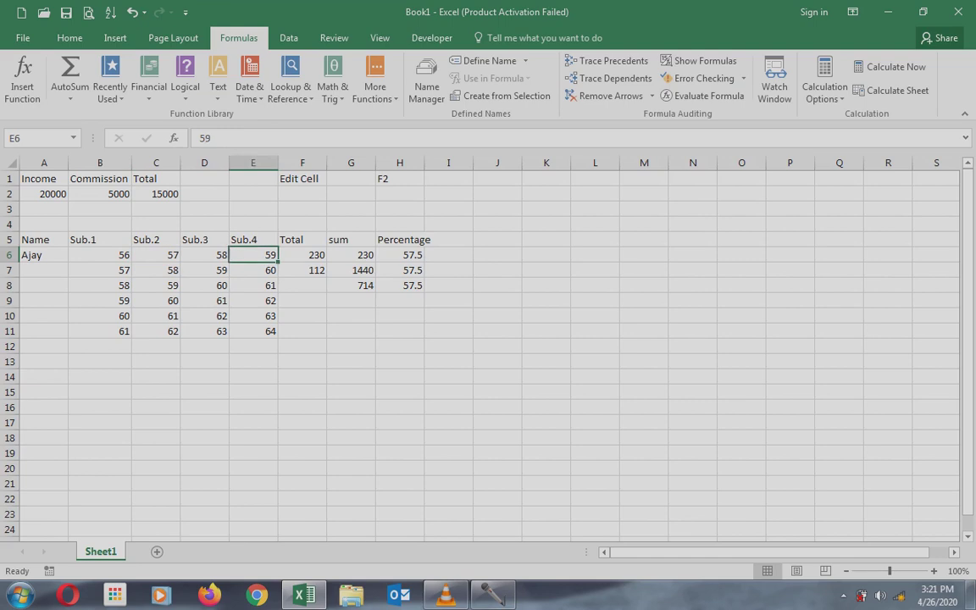
pyautogui.press('Up')
pyautogui.press('Left')
pyautogui.press('Left')
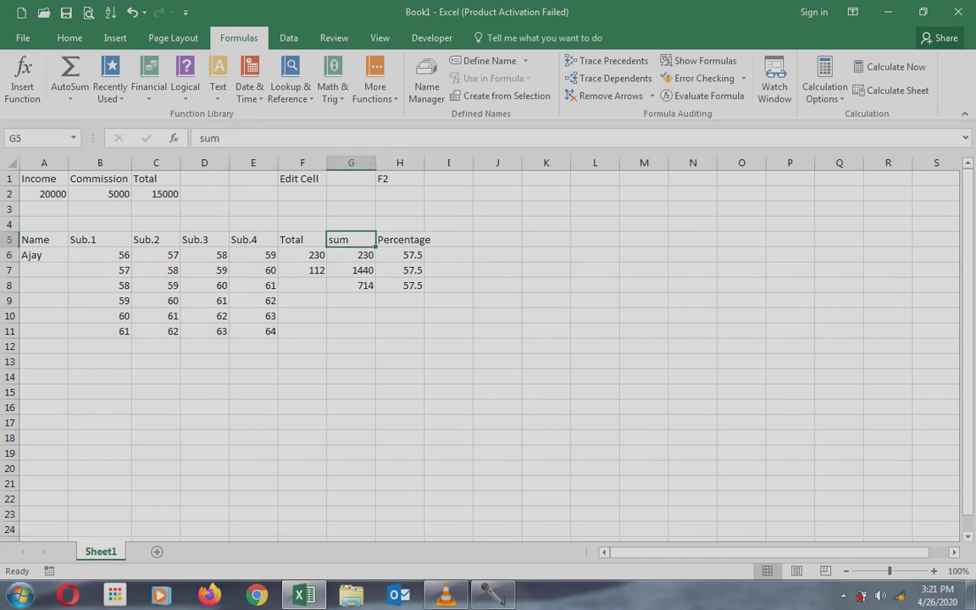
pyautogui.hotkey('ctrl', 'b')
# Add the column heading average in I5
pyautogui.press('Right')
pyautogui.press('Right')
pyautogui.write('aver')
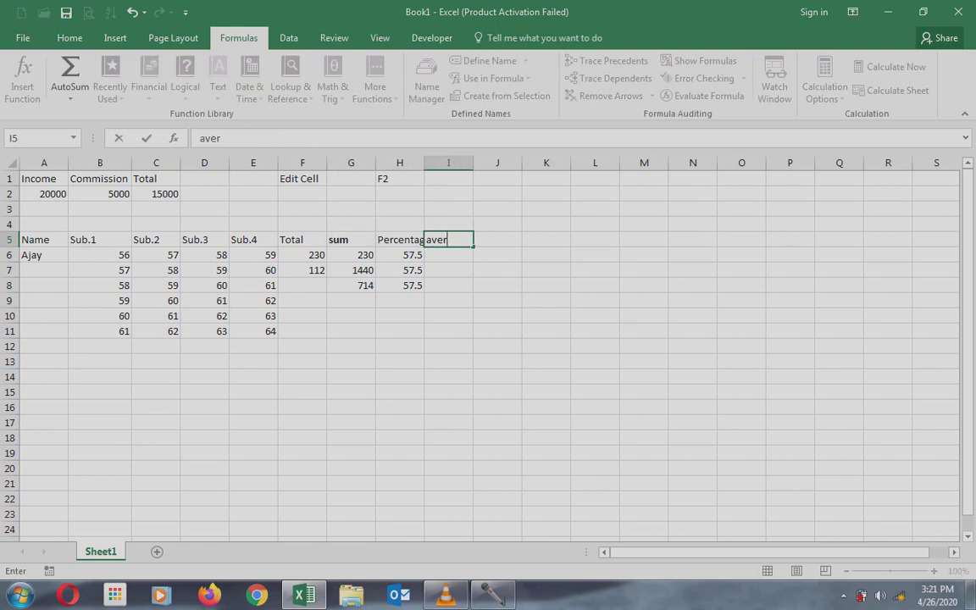
pyautogui.write('age')
pyautogui.press('Return')
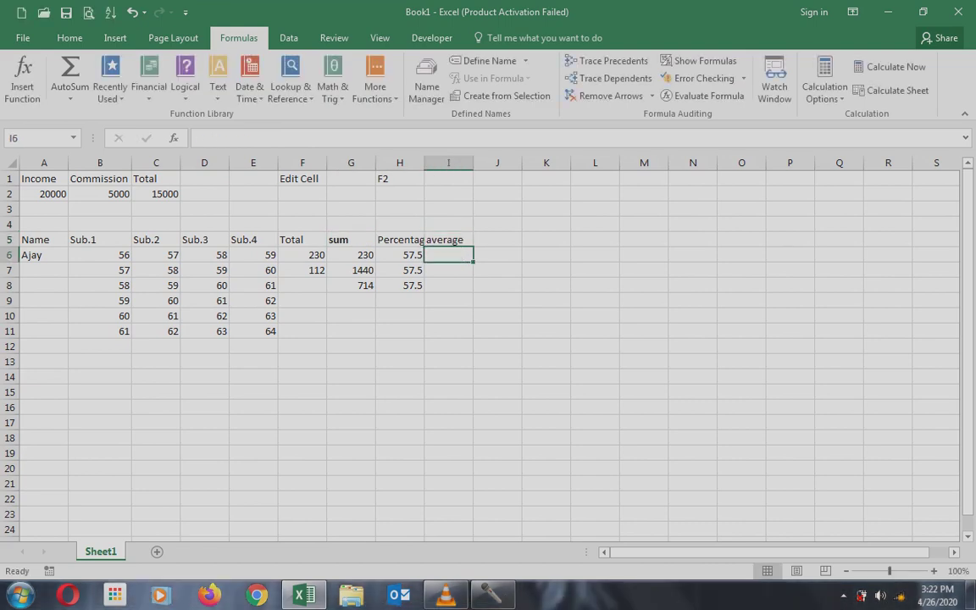
# Calculate the average of the four subject marks in I6 with =AVERAGE(b6:e6)
pyautogui.press('Up')
pyautogui.press('Left')
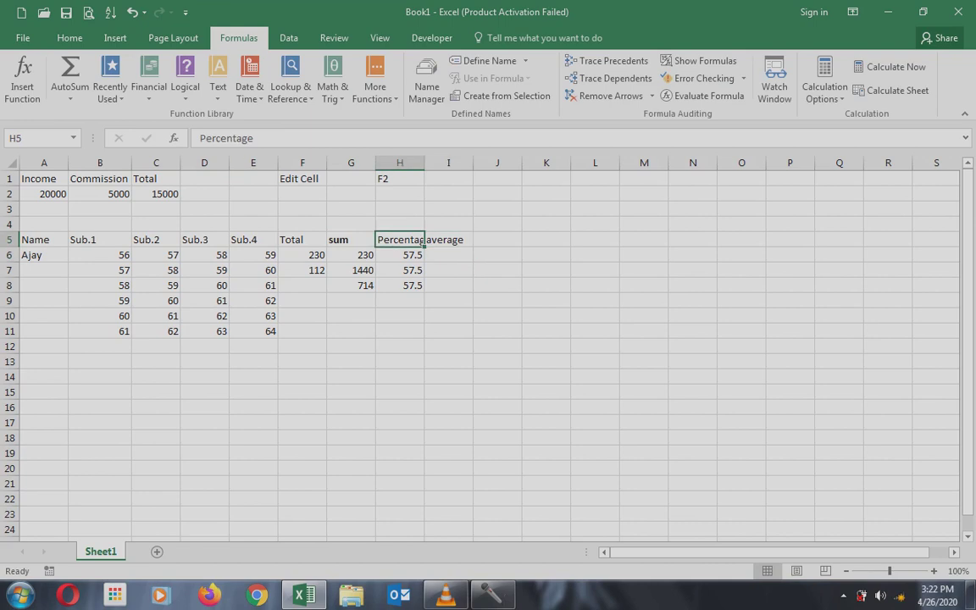
pyautogui.press('Right')
pyautogui.press('Down')
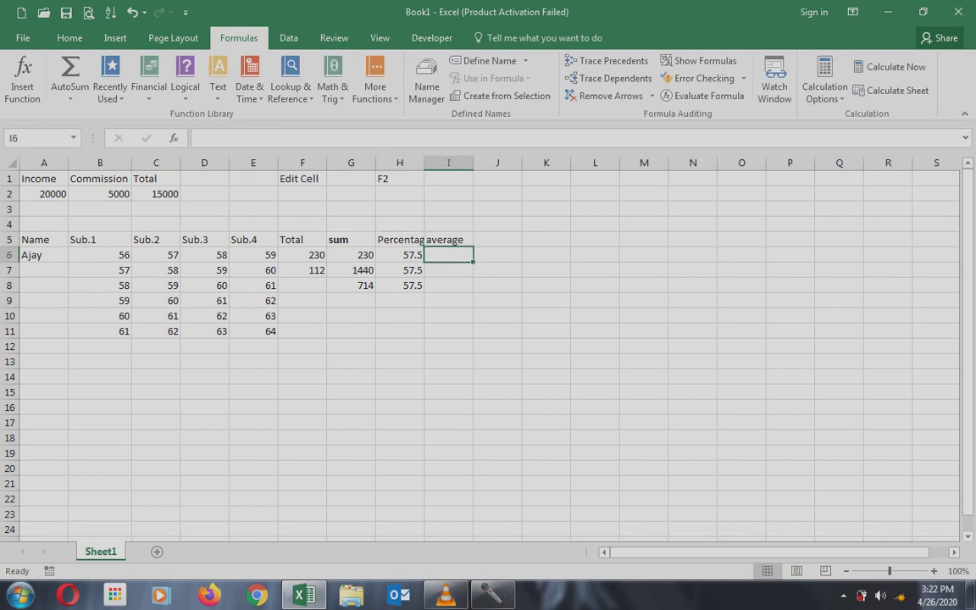
pyautogui.write('=')
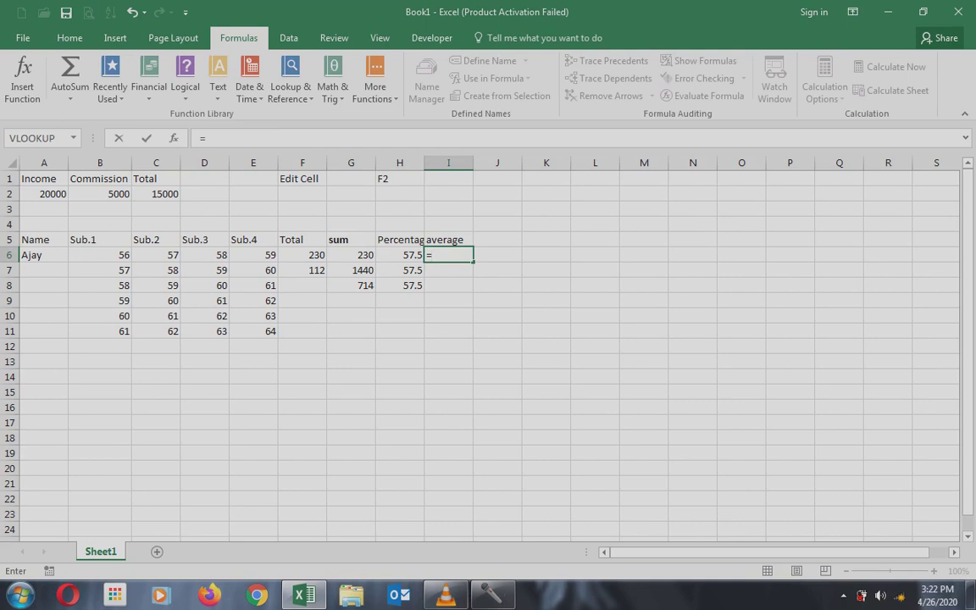
pyautogui.write('ave')
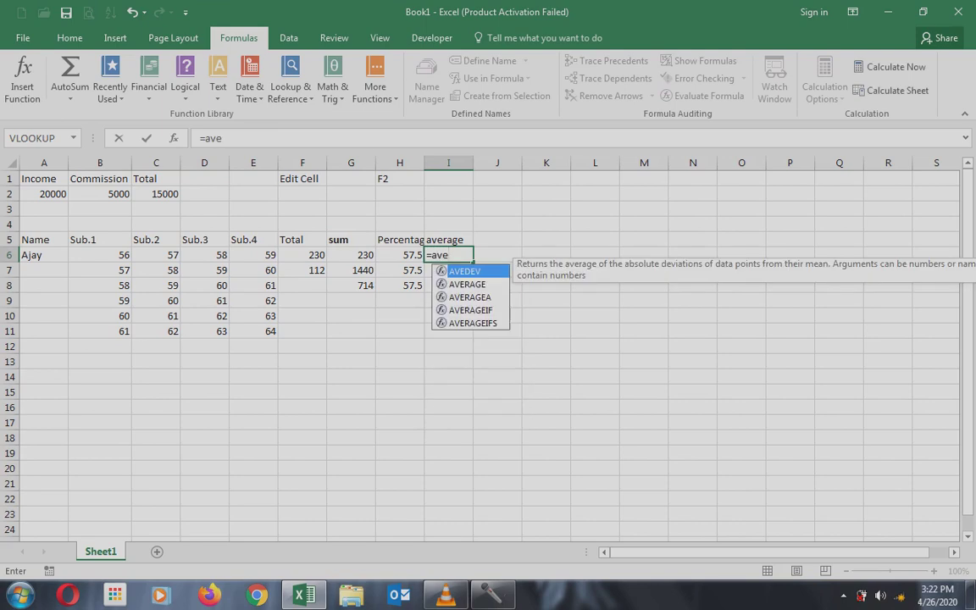
pyautogui.press('Down')
pyautogui.press('Tab')
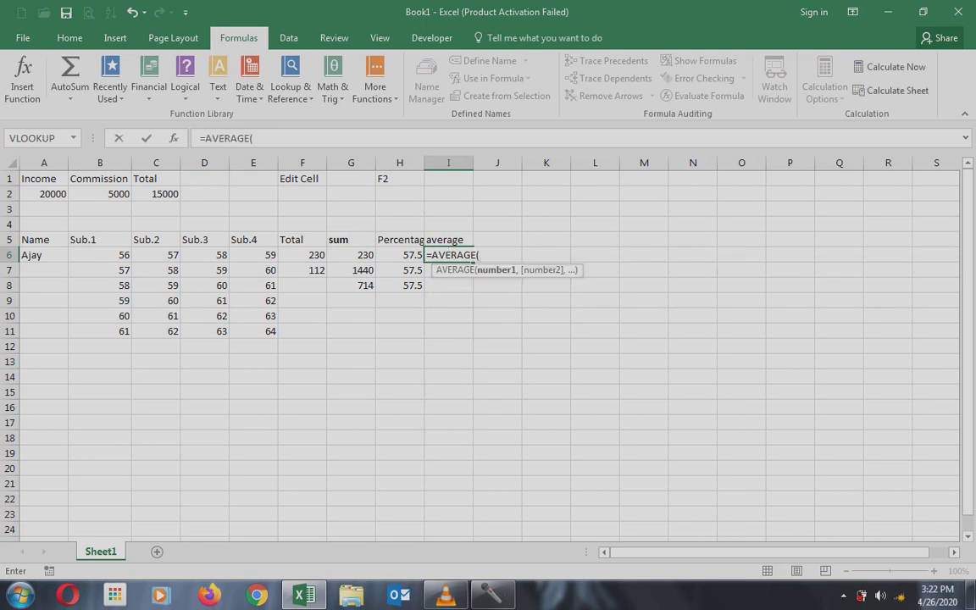
pyautogui.write('b')
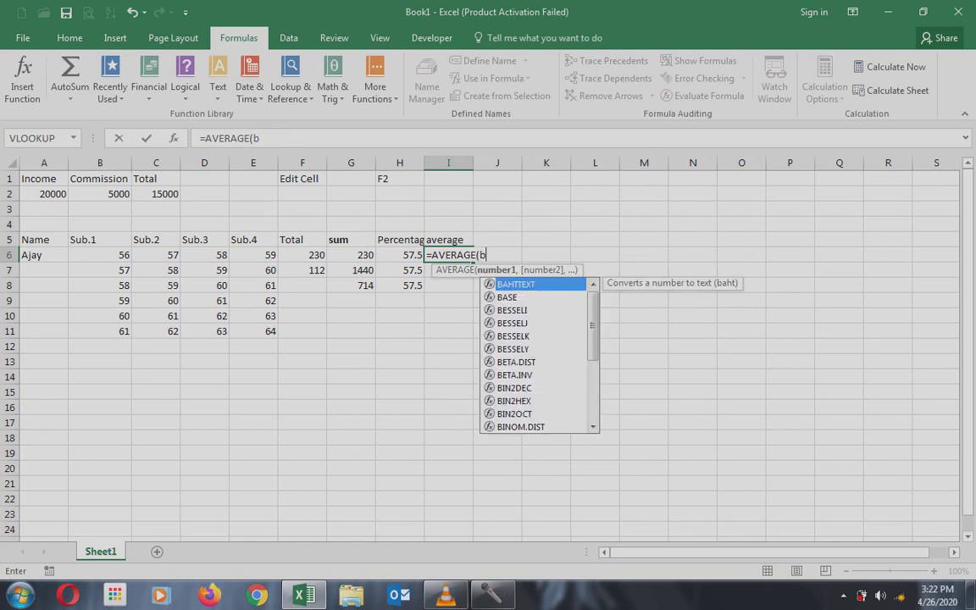
pyautogui.write('6:e6')
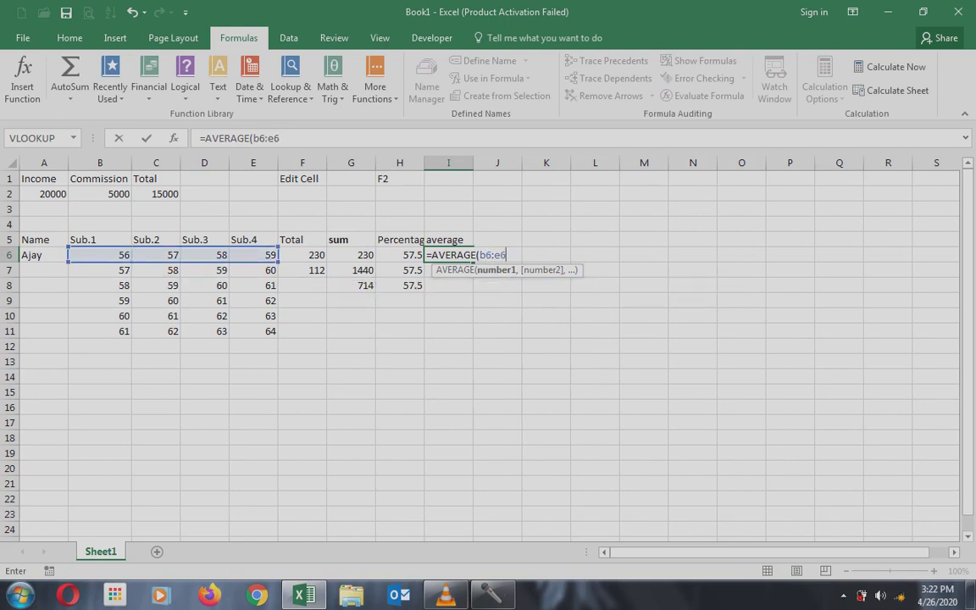
pyautogui.write(')')
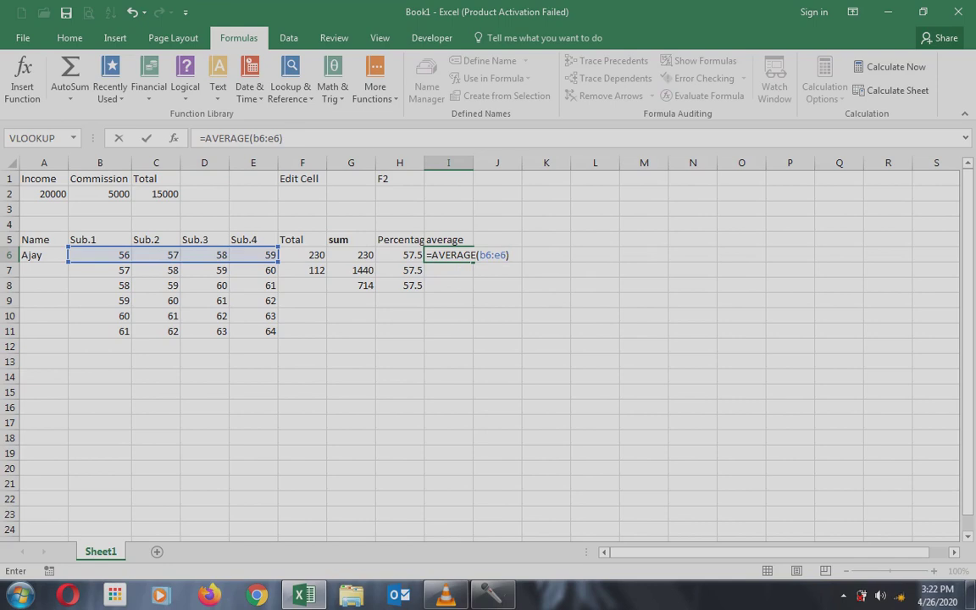
pyautogui.press('Return')
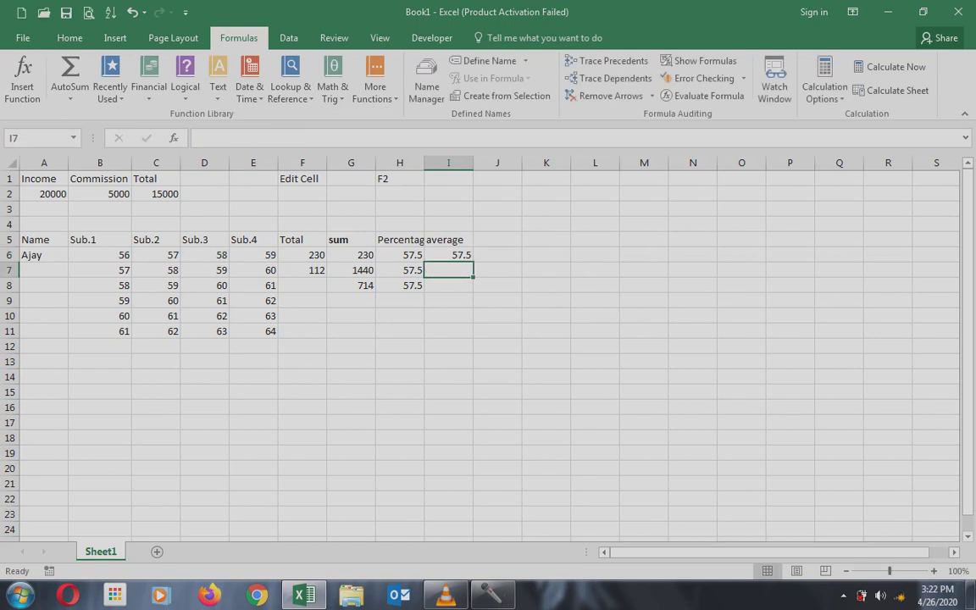
# Make the average heading in I5 bold
pyautogui.click(448, 254)
pyautogui.click(448, 239)
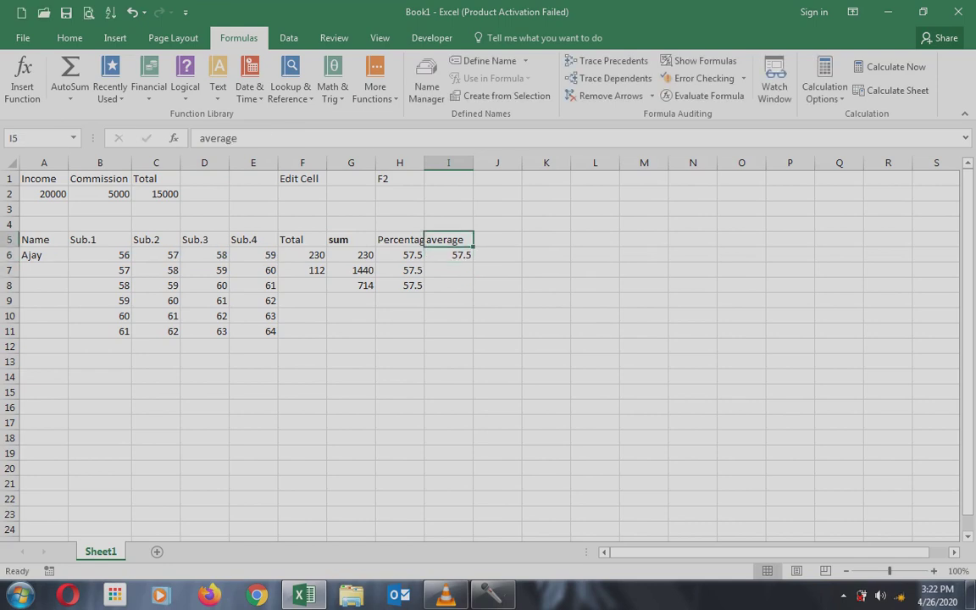
pyautogui.hotkey('ctrl', 'b')
# Add the column heading max in J5 and the label highest above it in J4
pyautogui.click(497, 240)
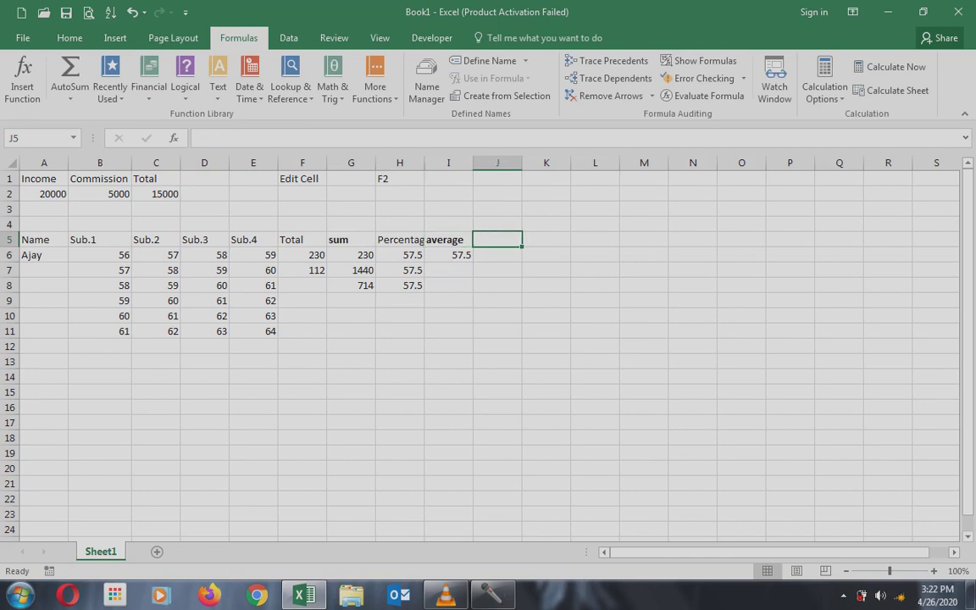
pyautogui.write('max')
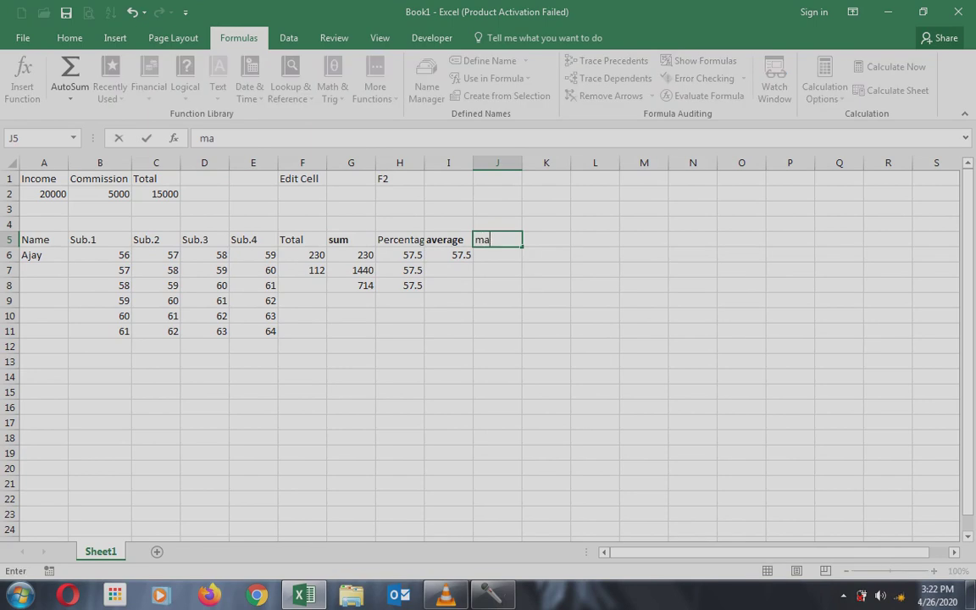
pyautogui.press('Return')
pyautogui.press('Up')
pyautogui.press('Up')
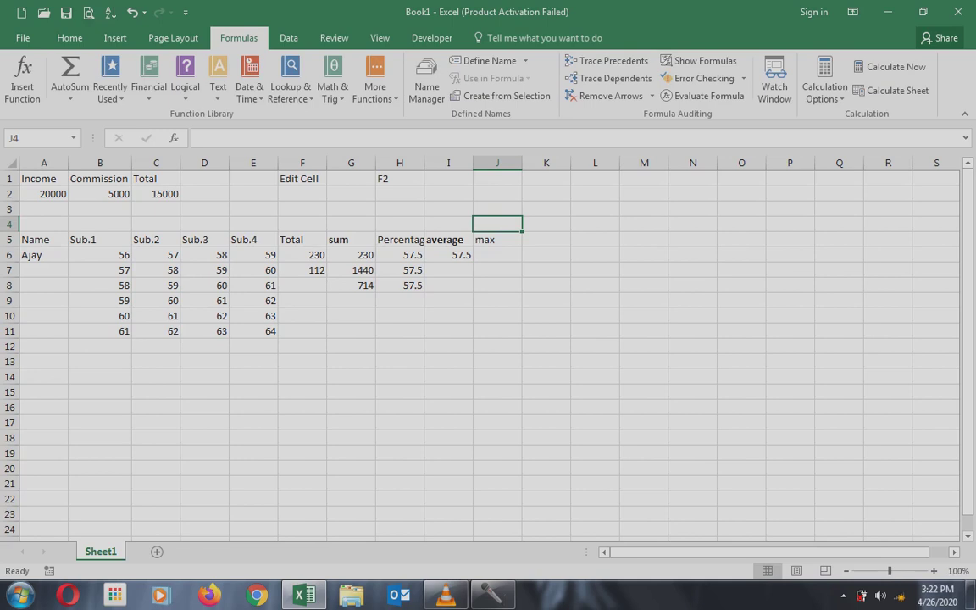
pyautogui.write('higeh')
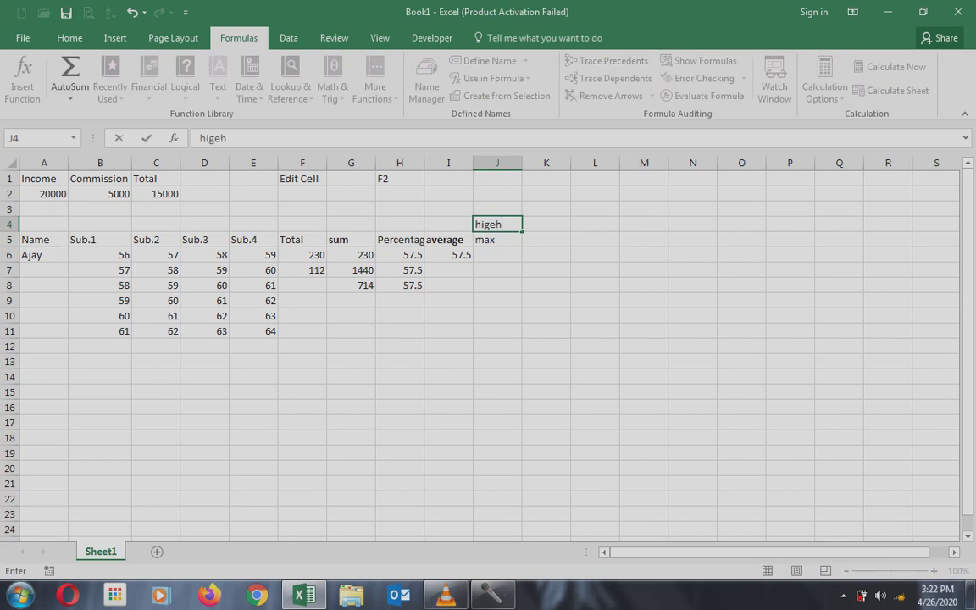
pyautogui.press('BackSpace')
pyautogui.press('BackSpace')
pyautogui.write('hest')
pyautogui.press('Return')
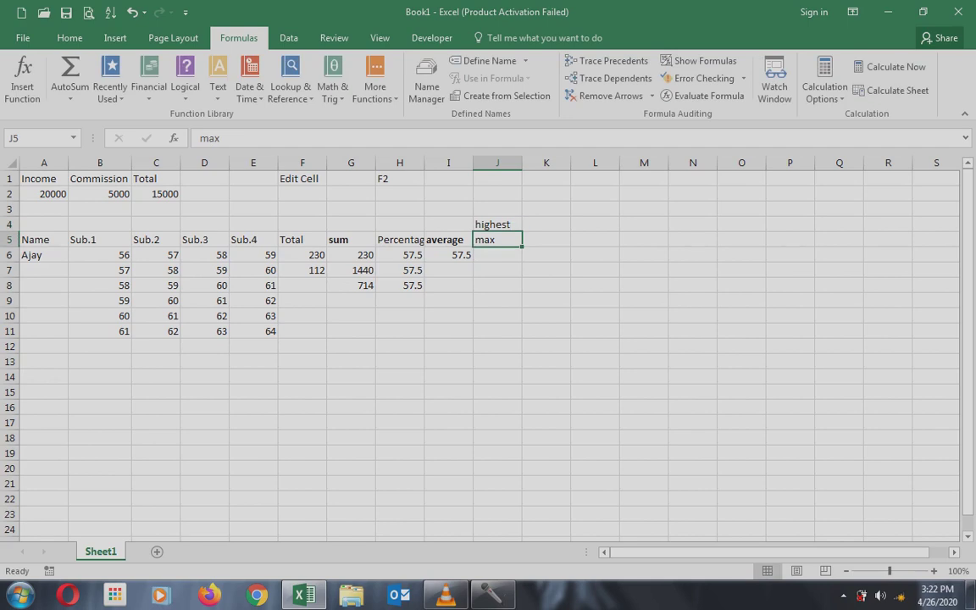
# Highlight the subject marks in B6:E6 to examine the range for finding the highest mark
pyautogui.press('Down')
pyautogui.press('Left')
pyautogui.press('Left')
pyautogui.press('Left')
pyautogui.press('Left')
pyautogui.press('Left')
pyautogui.hotkey('shift', 'Left')
pyautogui.hotkey('shift', 'Left')
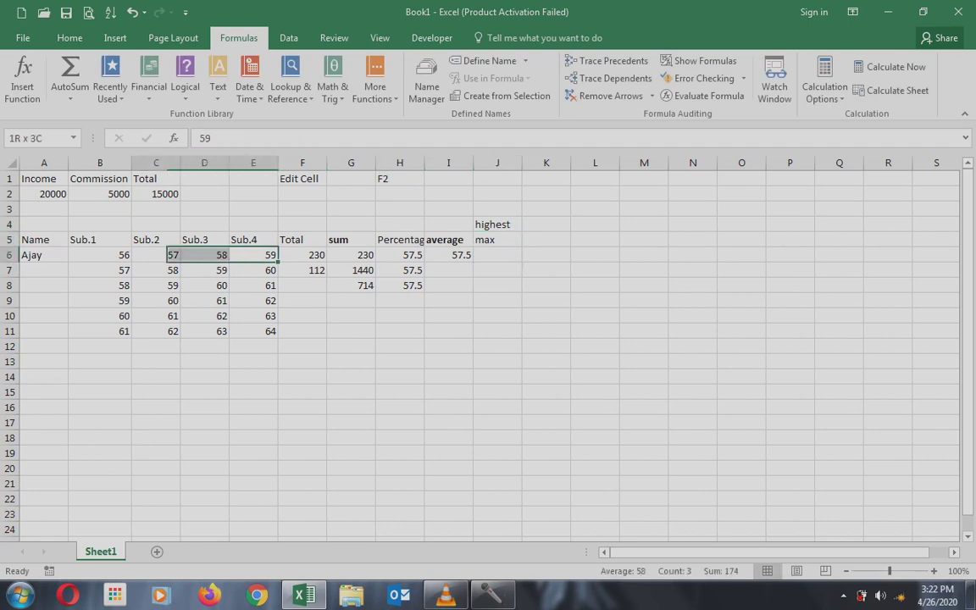
pyautogui.hotkey('shift', 'Left')
# Make the max heading in J5 bold
pyautogui.press('Right')
pyautogui.press('Right')
pyautogui.press('Right')
pyautogui.press('Right')
pyautogui.press('Right')
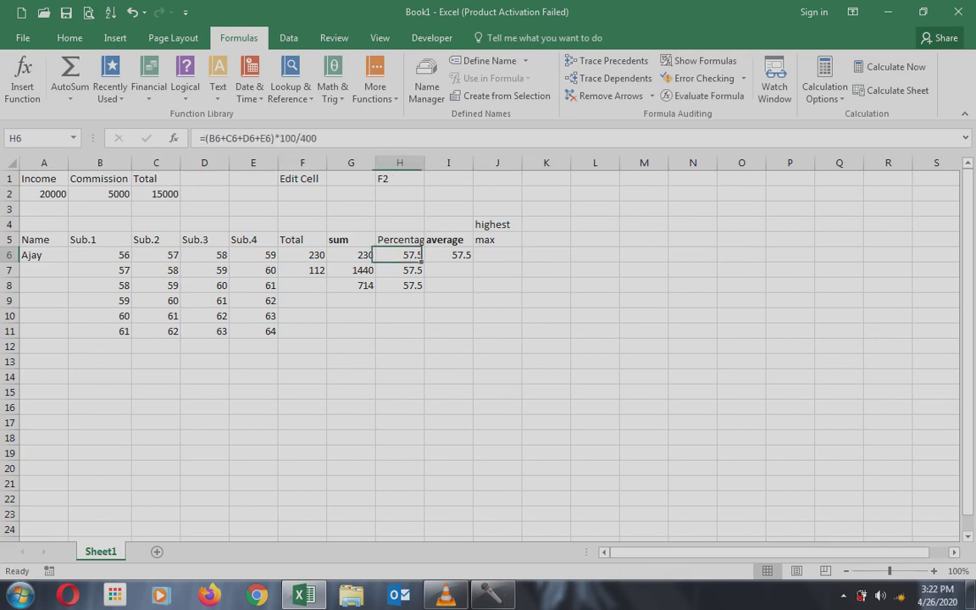
pyautogui.press('Up')
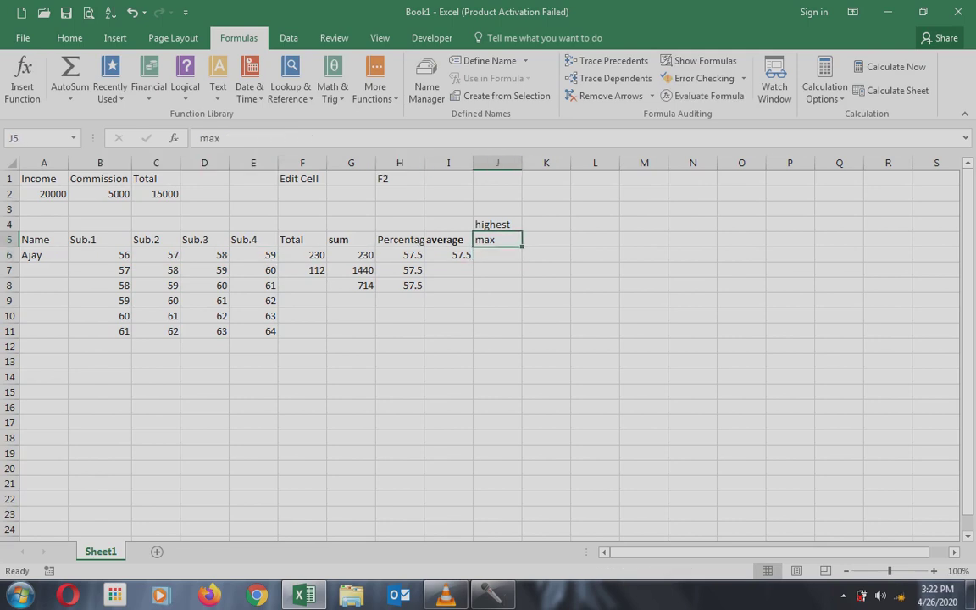
pyautogui.hotkey('ctrl', 'b')
# Find the highest of the four subject marks in J6 with the formula =max(b6:e6)
pyautogui.press('Return')
pyautogui.write('-')
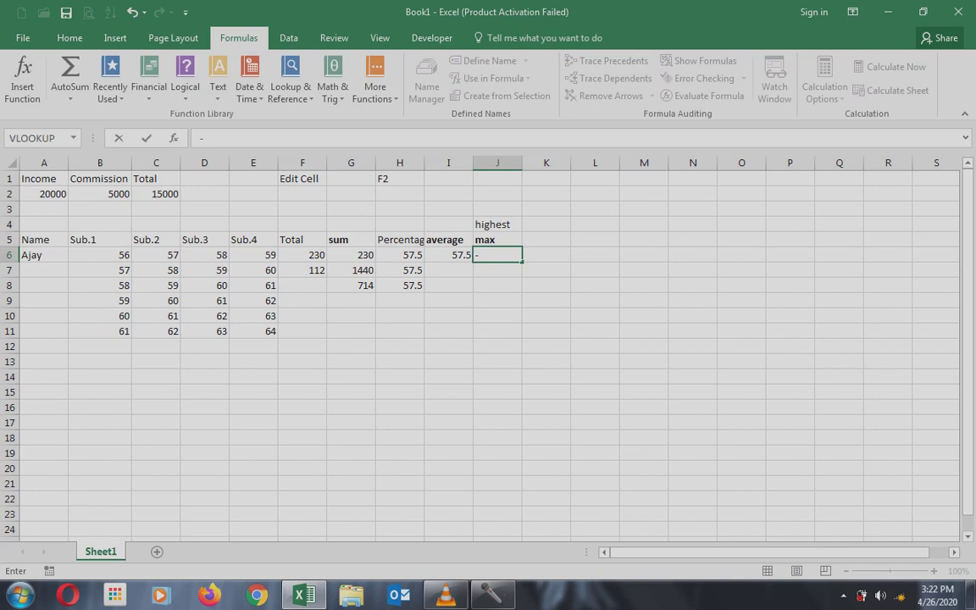
pyautogui.press('BackSpace')
pyautogui.write('=max')
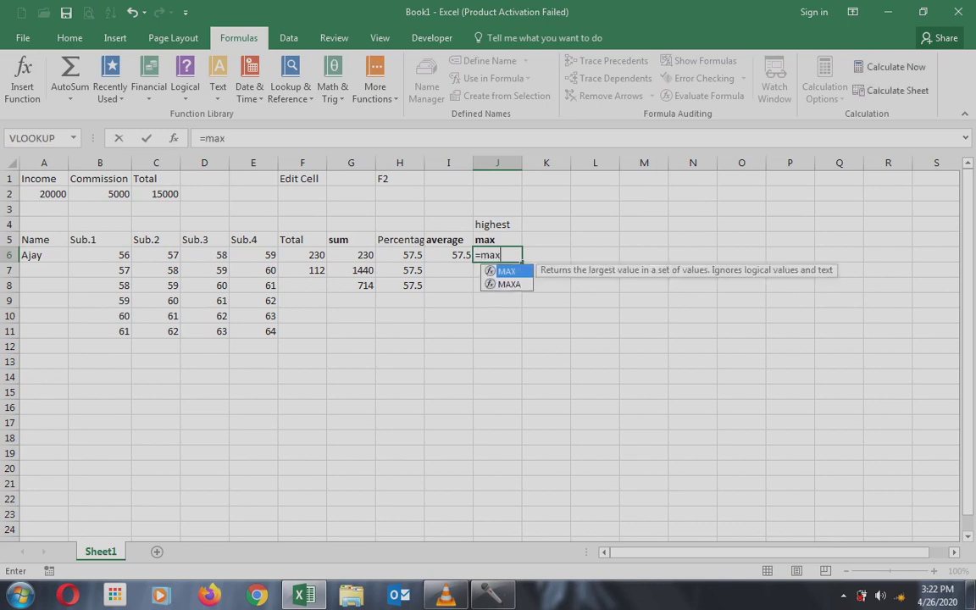
pyautogui.write('(b6')
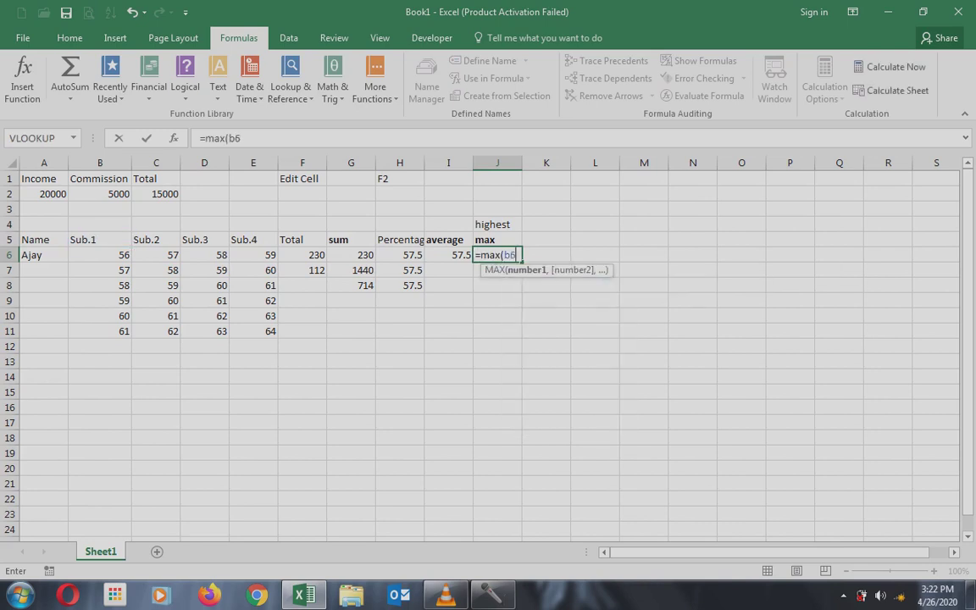
pyautogui.write(':e')
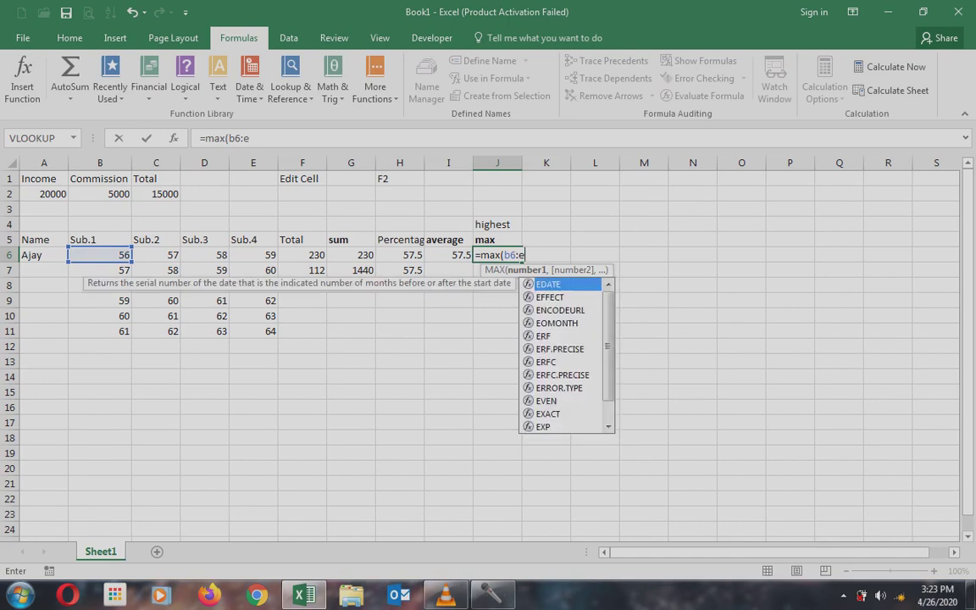
pyautogui.write('6)')
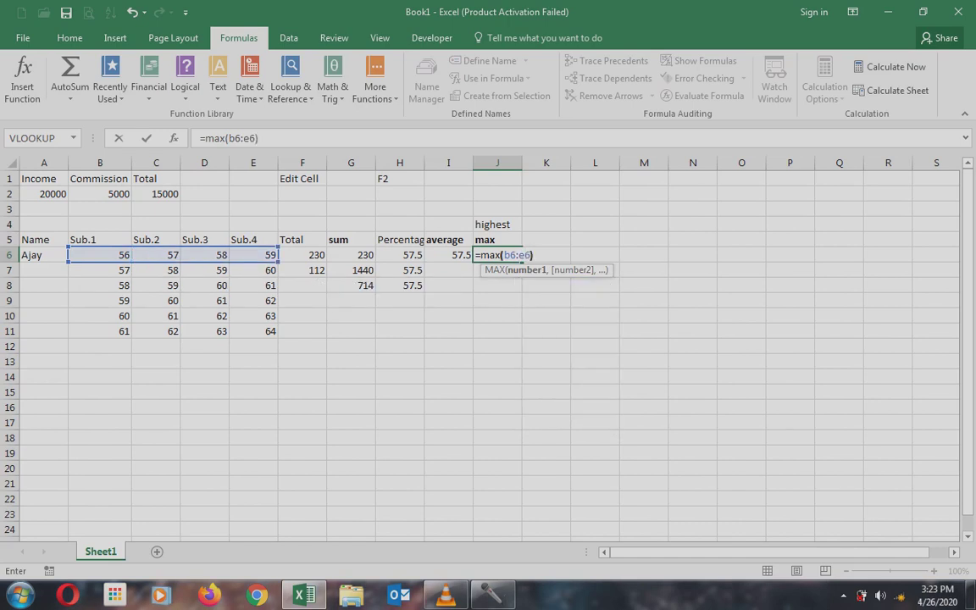
pyautogui.press('Return')
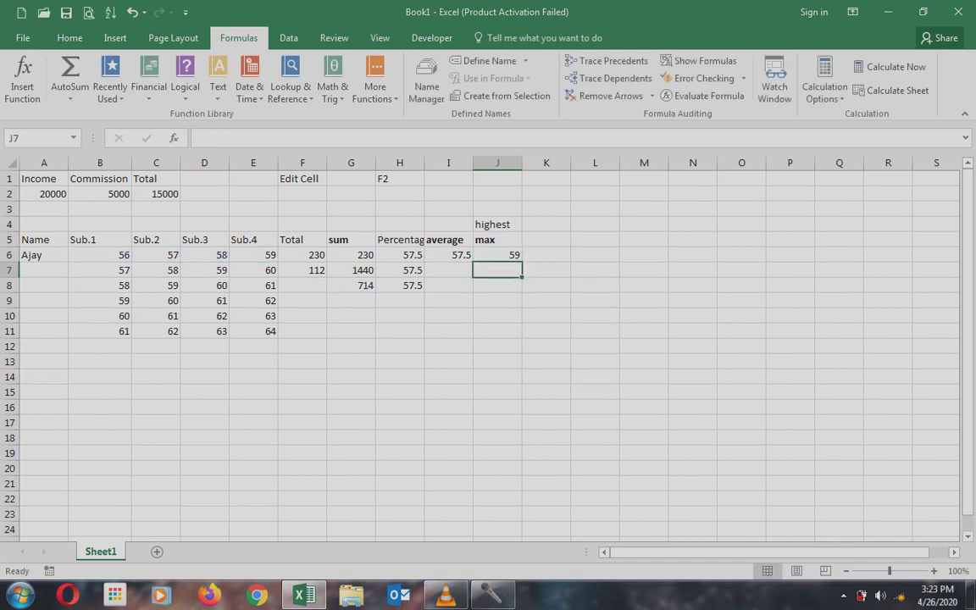
# Add the column heading min in K5, beside the max heading
pyautogui.press('Up')
pyautogui.press('Up')
pyautogui.press('Right')
pyautogui.write('m')
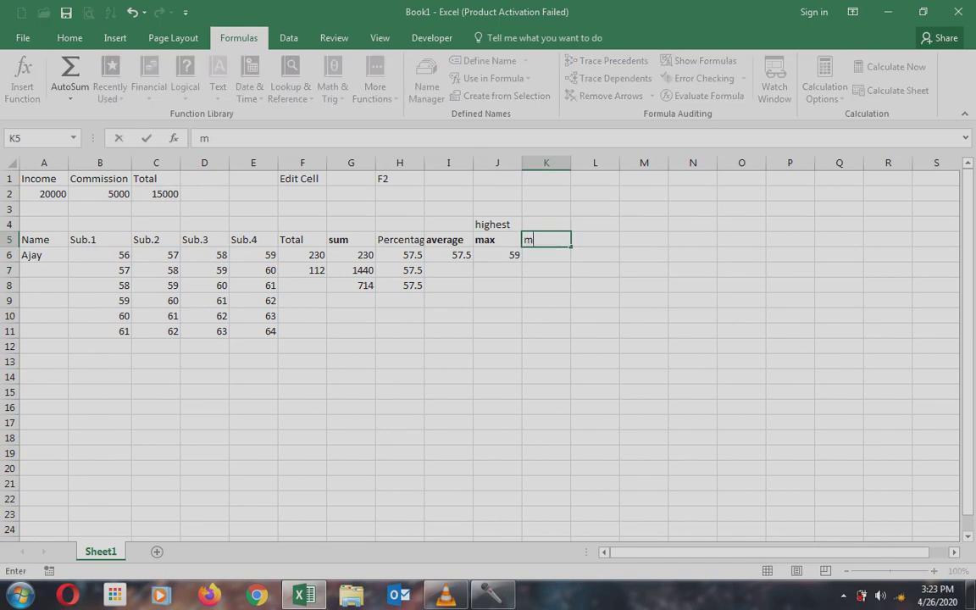
pyautogui.write('in')
pyautogui.hotkey('ctrl', 'Return')
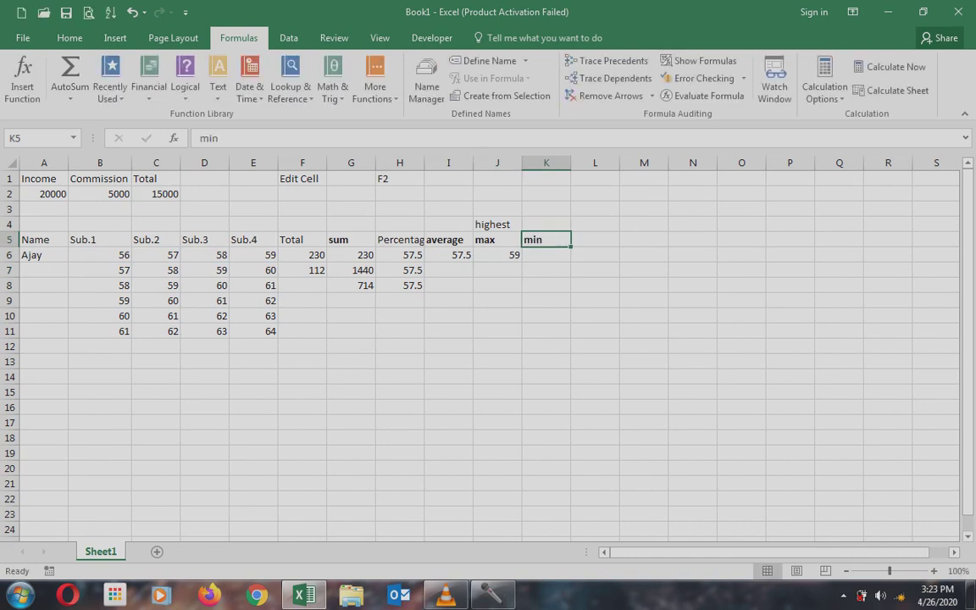
# Find the lowest of the four subject marks in K6 with the formula =min(b6:e6)
pyautogui.press('Down')
pyautogui.write('=')
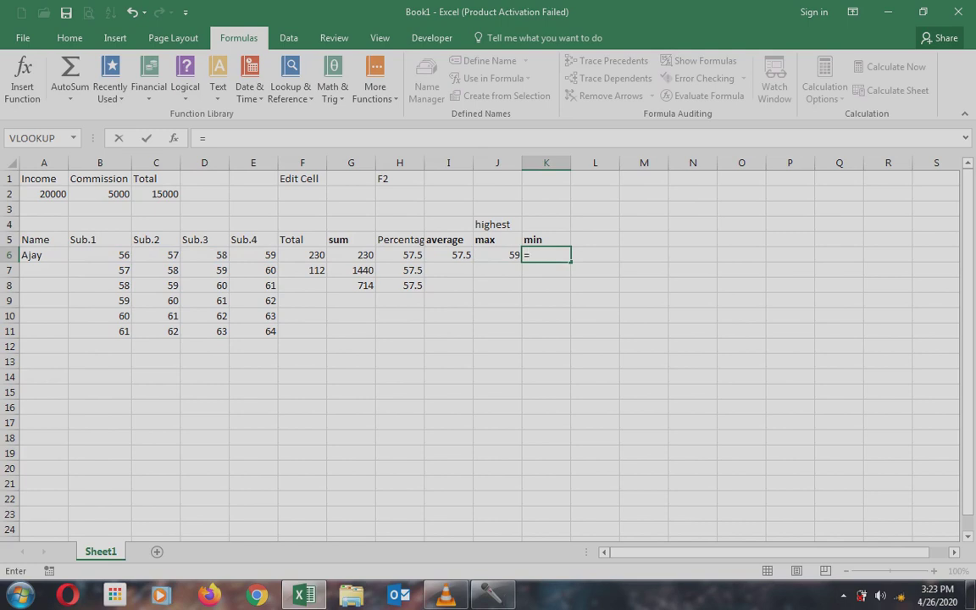
pyautogui.write('min')
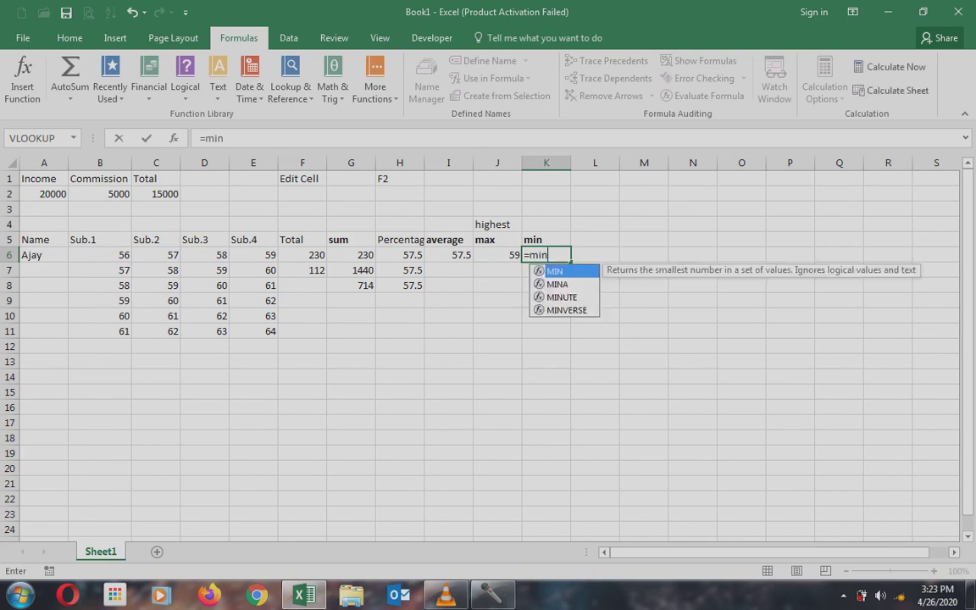
pyautogui.write('(b6')
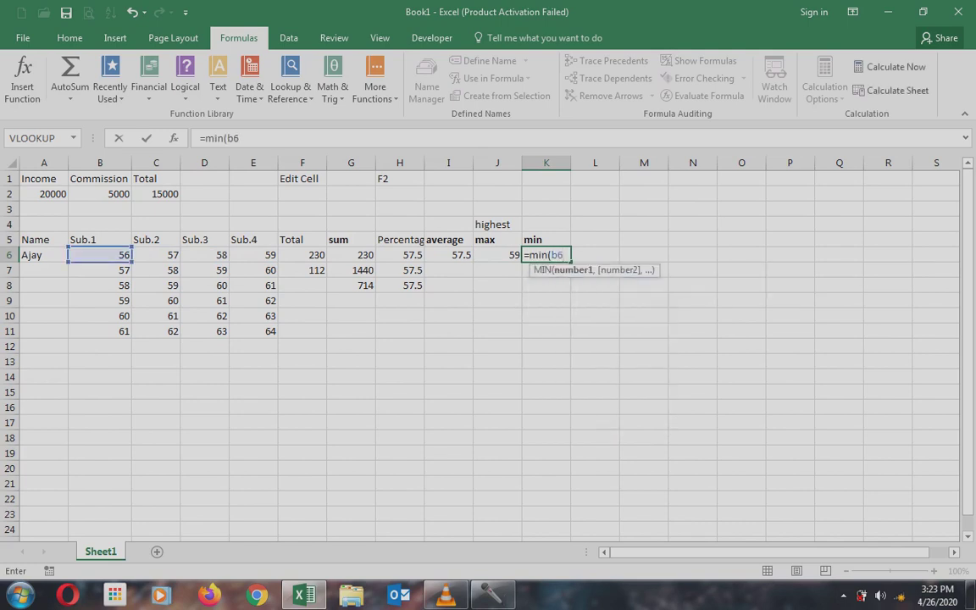
pyautogui.write(':e6)')
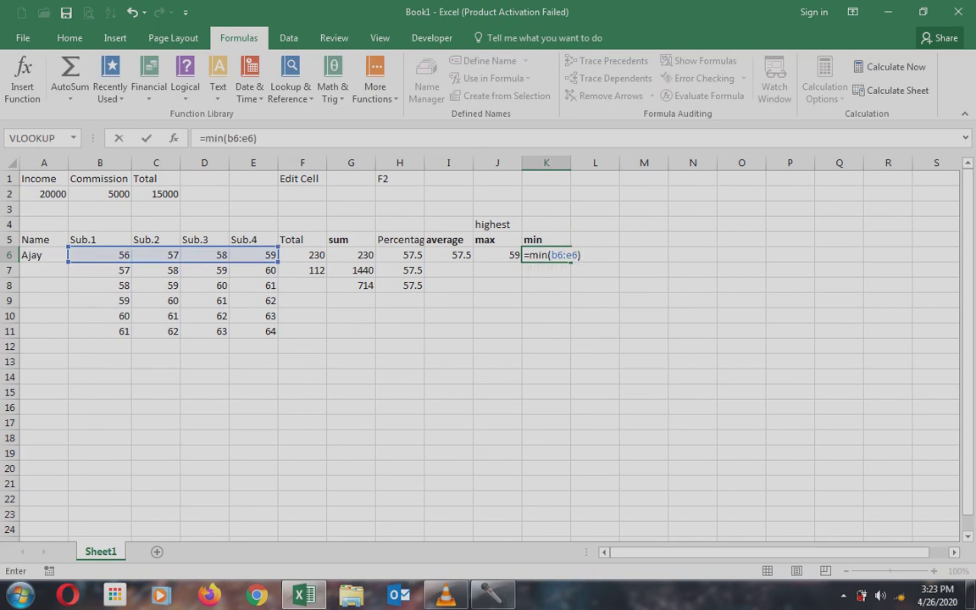
pyautogui.press('Return')
# Add the label lowest in K4, above the min heading
pyautogui.press('Up')
pyautogui.press('Up')
pyautogui.press('Up')
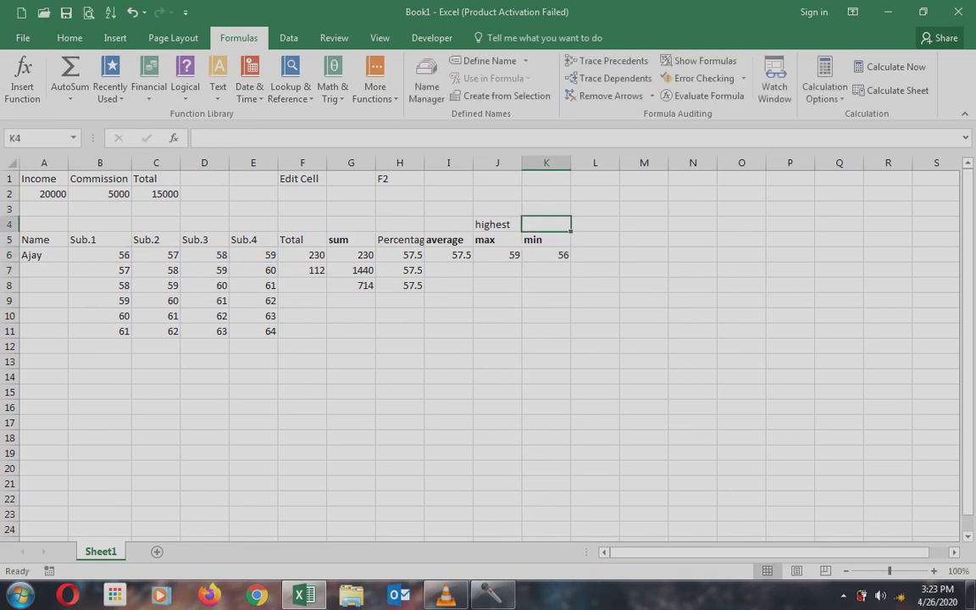
pyautogui.write('lowest')
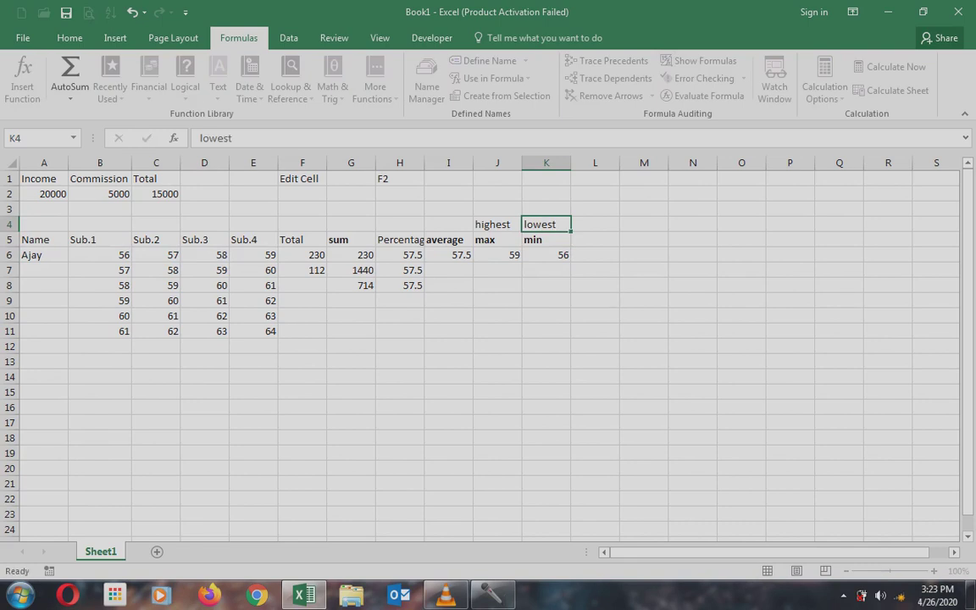
pyautogui.press('Return')
# List the function names sum, average, max and min in A12:A15 below the marks table
pyautogui.press('Left')
pyautogui.press('Left')
pyautogui.press('Left')
pyautogui.press('Left')
pyautogui.press('Left')
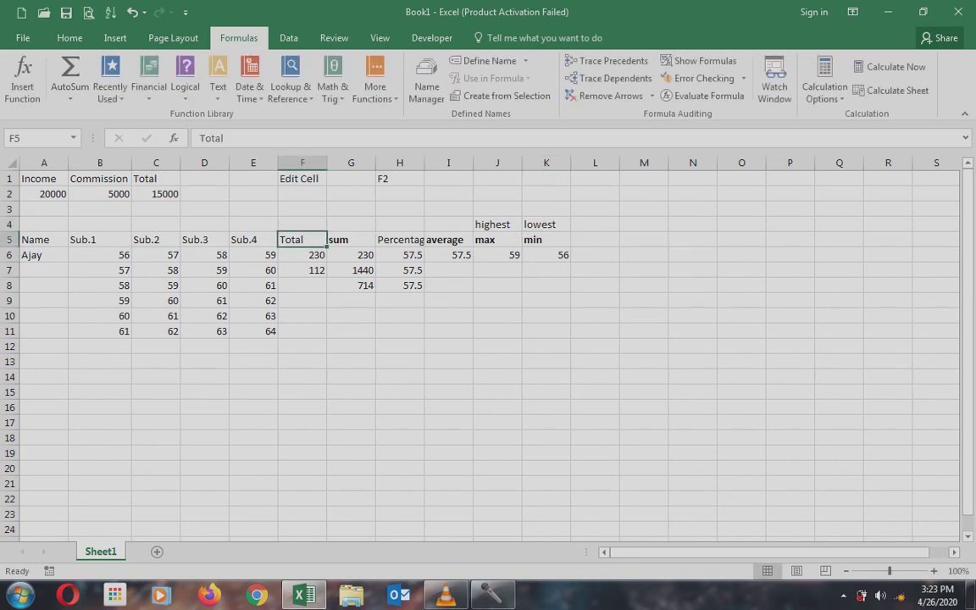
pyautogui.press('Right')
pyautogui.press('Down')
pyautogui.press('Down')
pyautogui.press('Down')
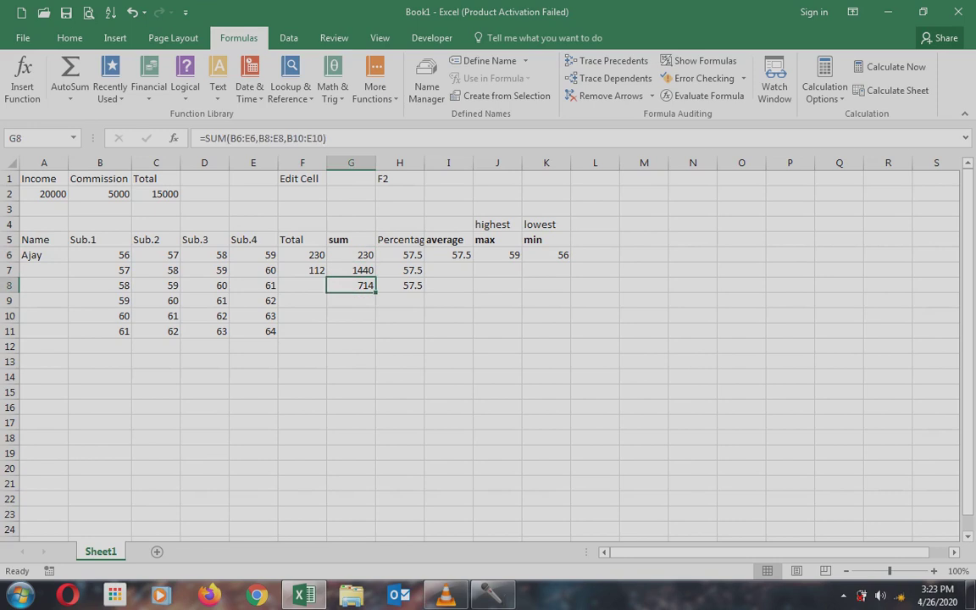
pyautogui.press('Left')
pyautogui.press('Left')
pyautogui.press('Home')
pyautogui.press('Down')
pyautogui.press('Down')
pyautogui.press('Down')
pyautogui.press('Down')
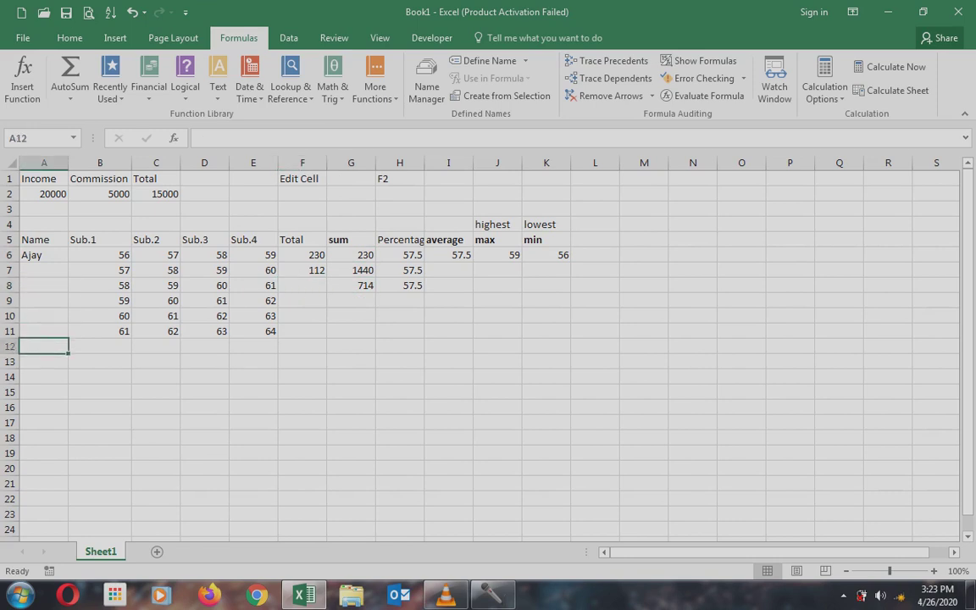
pyautogui.write('sum')
pyautogui.press('Return')
pyautogui.write('average')
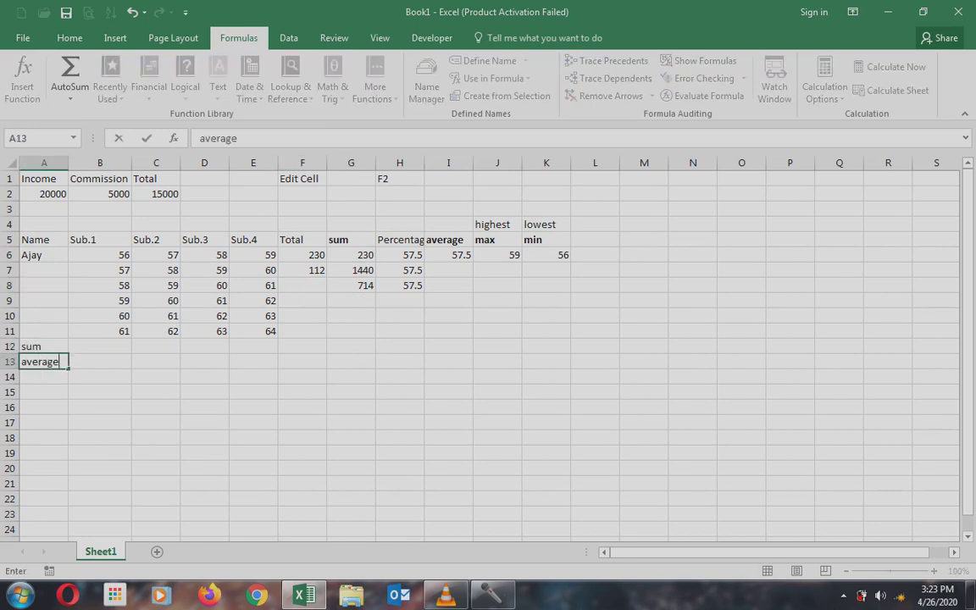
pyautogui.press('Return')
pyautogui.write('max')
pyautogui.press('Return')
pyautogui.write('min')
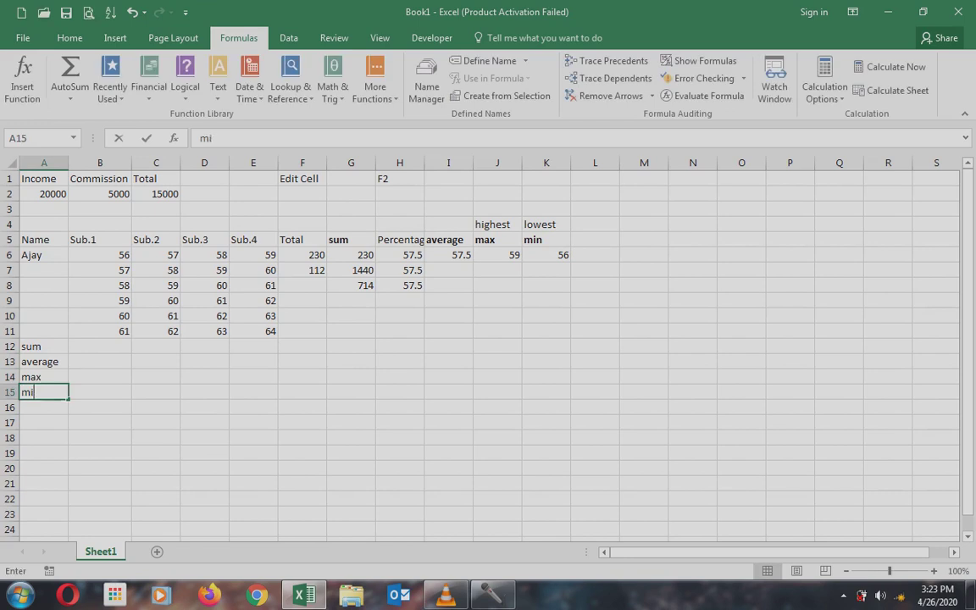
pyautogui.press('Return')
# Highlight the function names in A12:A15 and examine which functions AutoSum offers
pyautogui.press('Up')
pyautogui.press('Up')
pyautogui.press('Up')
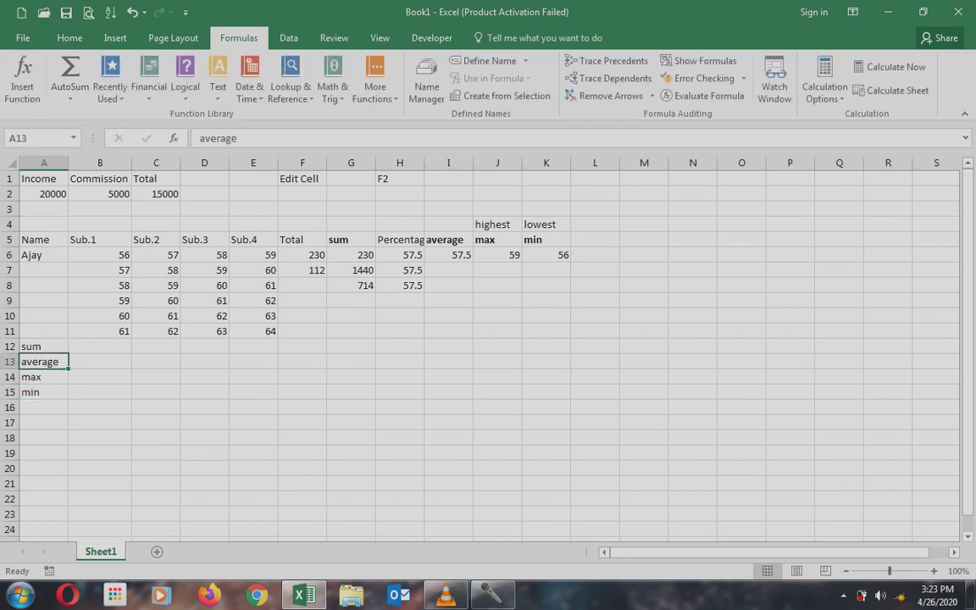
pyautogui.hotkey('shift', 'Down')
pyautogui.hotkey('shift', 'Down')
pyautogui.hotkey('shift', 'Down')
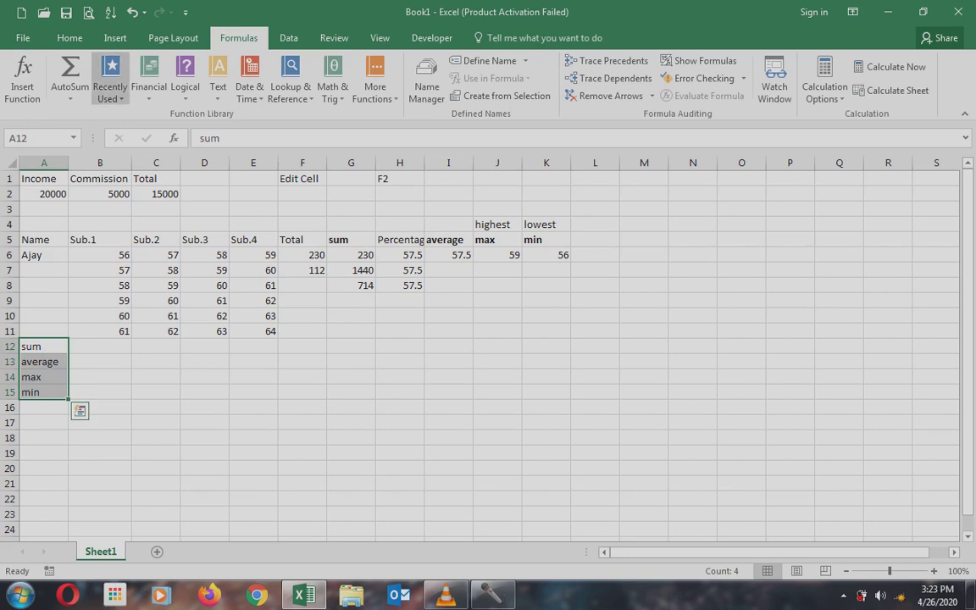
pyautogui.click(70, 38)
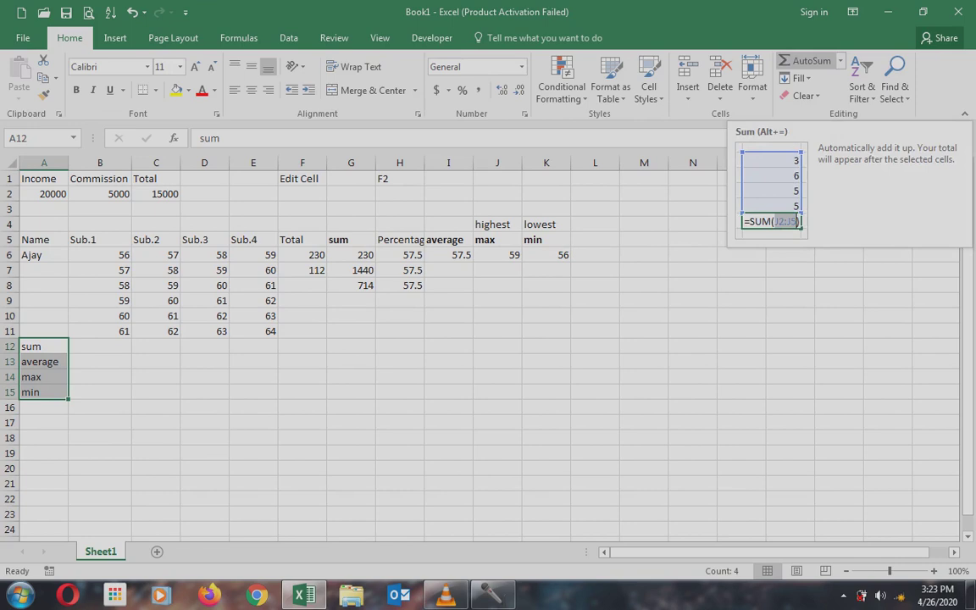
pyautogui.click(840, 61)
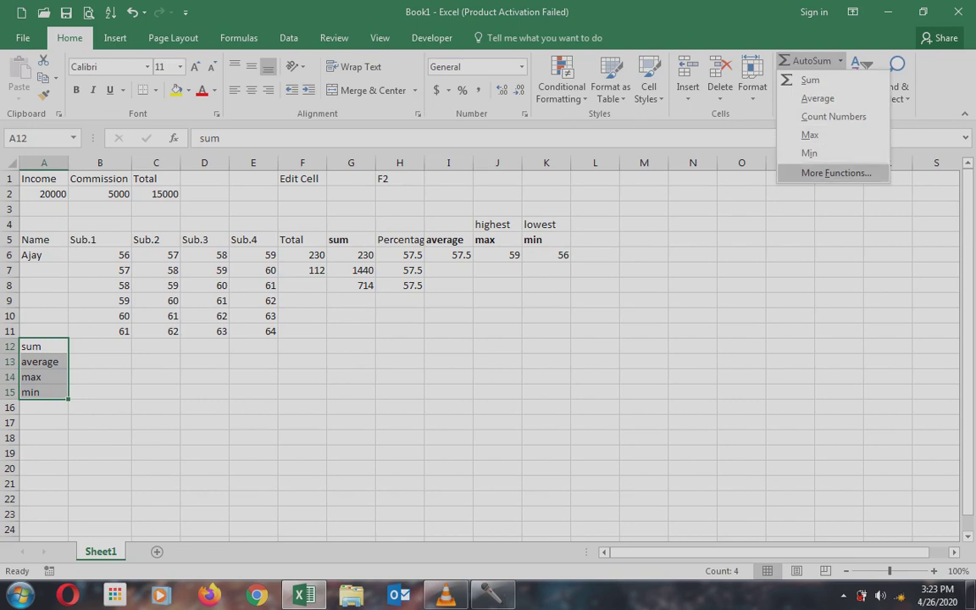
pyautogui.press('Escape')
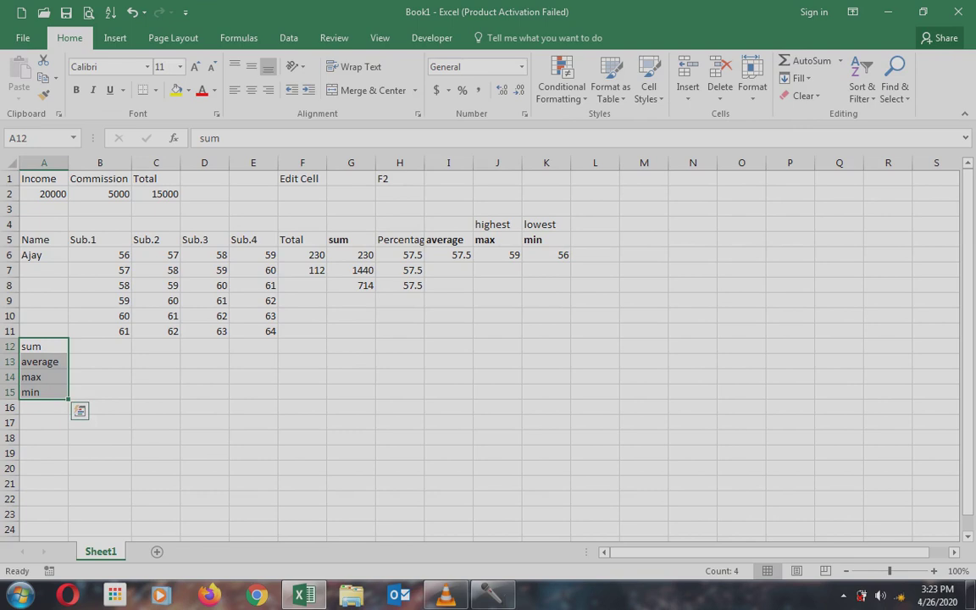
# Enter 45 in A17 and fill a number series from it across A17:D17
pyautogui.click(44, 423)
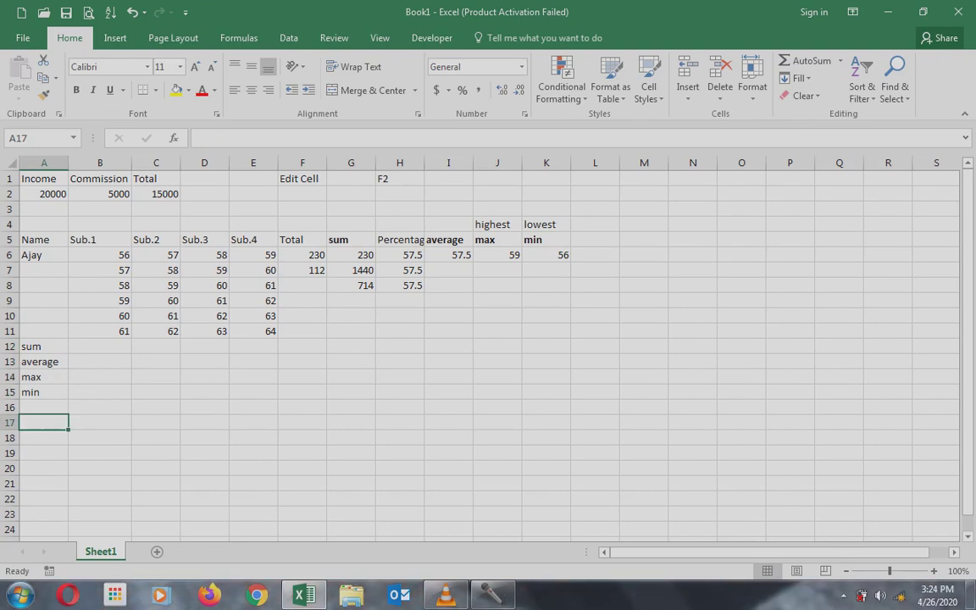
pyautogui.write('45')
pyautogui.moveTo(44, 423); pyautogui.dragTo(204, 423)
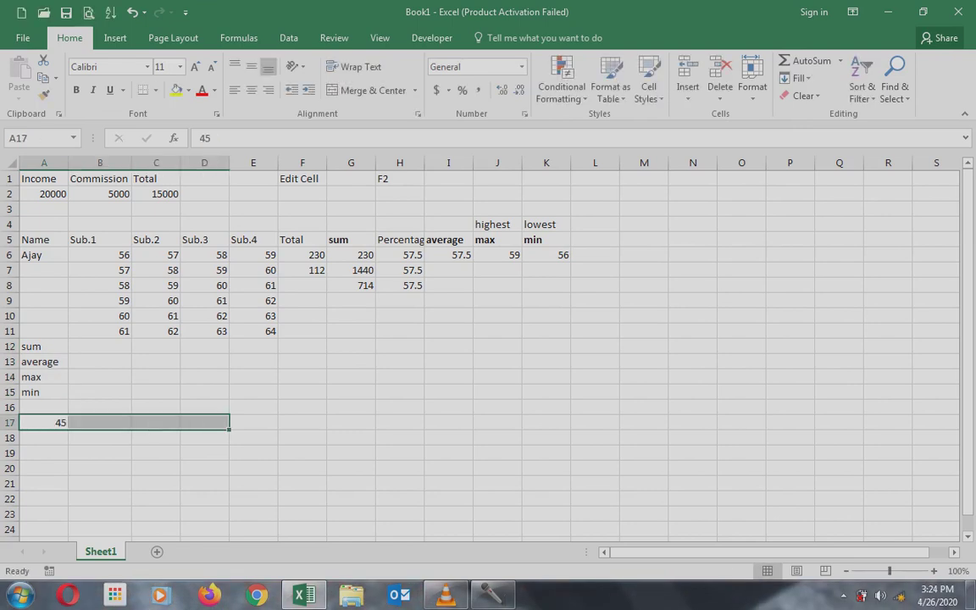
pyautogui.hotkey('alt', 'e')
pyautogui.press('i')
pyautogui.press('s')
pyautogui.press('Return')
# Extend the number series from row 17 down through row 21, filling A17:D21
pyautogui.hotkey('shift', 'Down')
pyautogui.hotkey('shift', 'Down')
pyautogui.hotkey('shift', 'Down')
pyautogui.hotkey('shift', 'Down')
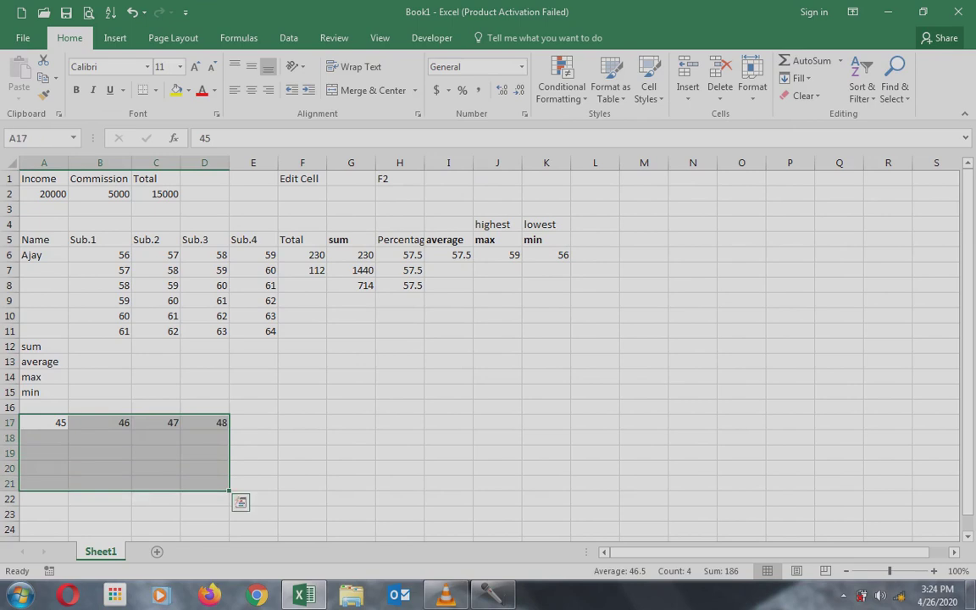
pyautogui.hotkey('alt', 'e')
pyautogui.press('i')
pyautogui.press('s')
pyautogui.press('Return')
# Total A17:D17 in E17 with AutoSum's Sum function
pyautogui.press('Right')
pyautogui.press('Right')
pyautogui.press('Right')
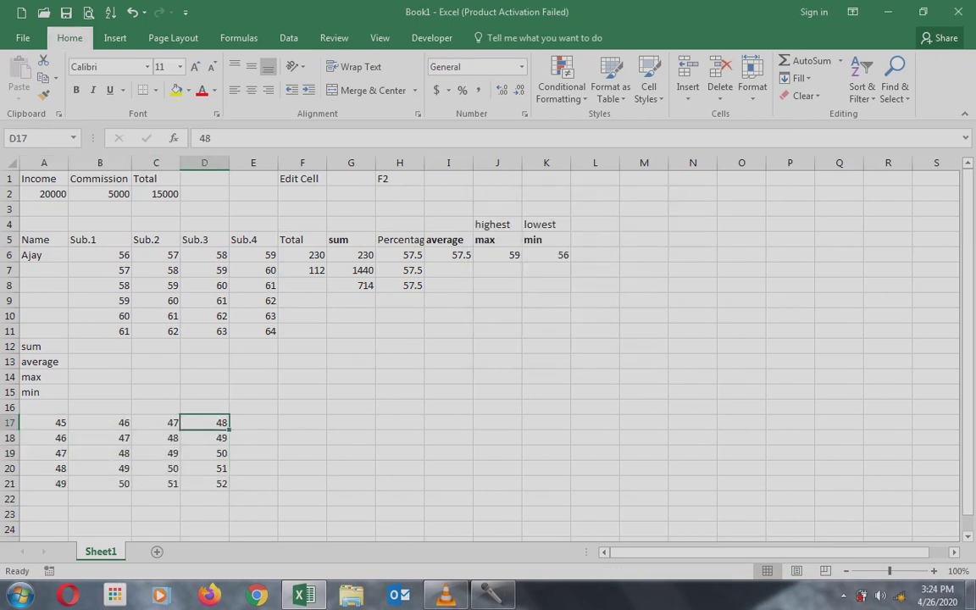
pyautogui.press('Right')
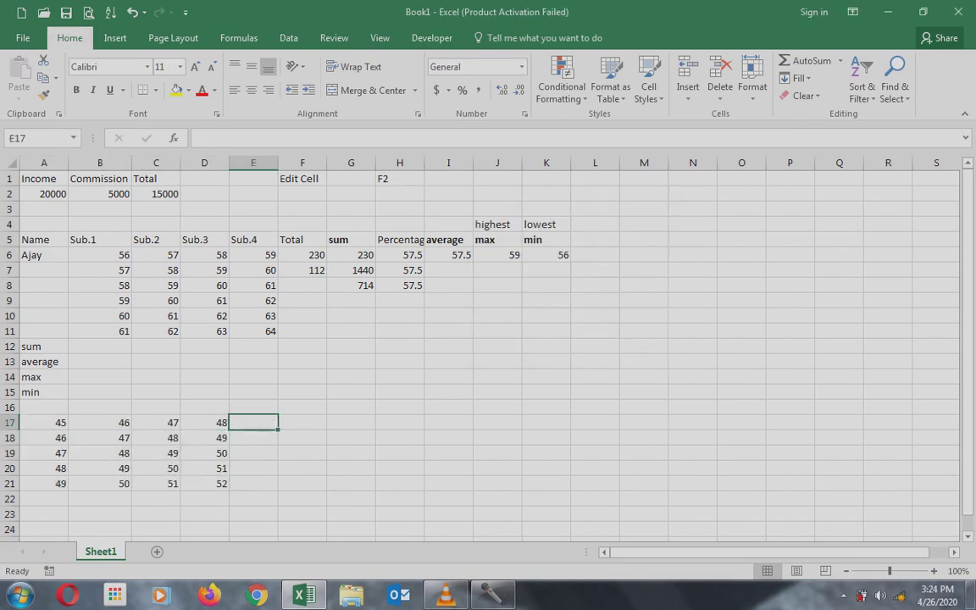
pyautogui.click(840, 60)
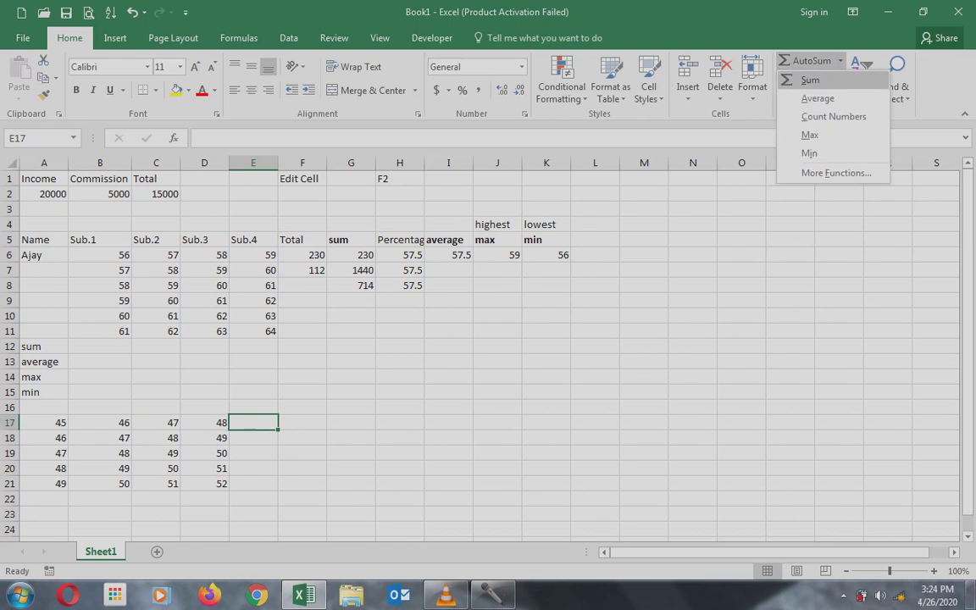
pyautogui.click(810, 80)
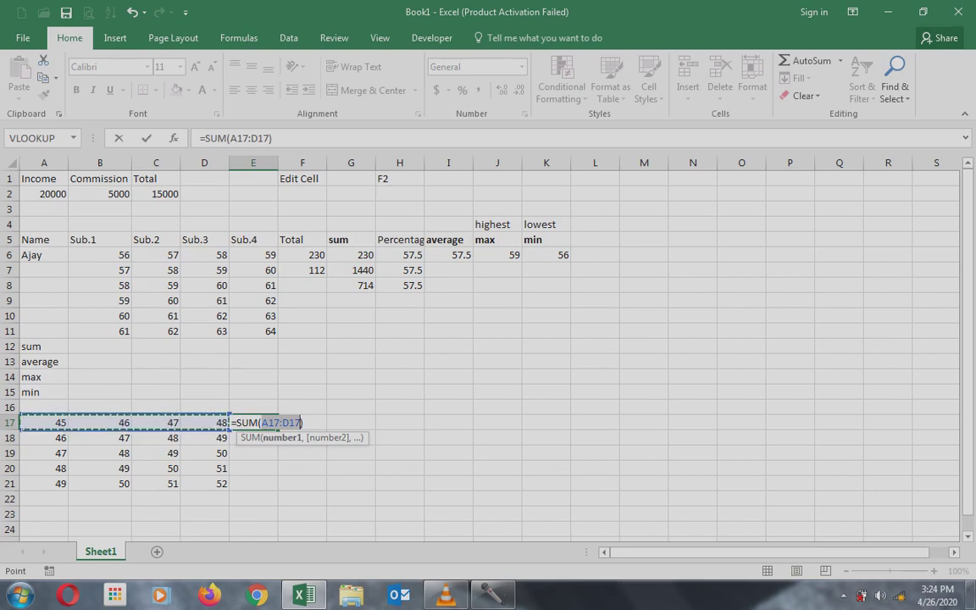
pyautogui.press('Return')
# Clear the total in E17 and average A17:D17 there with AutoSum's Average function
pyautogui.click(253, 422)
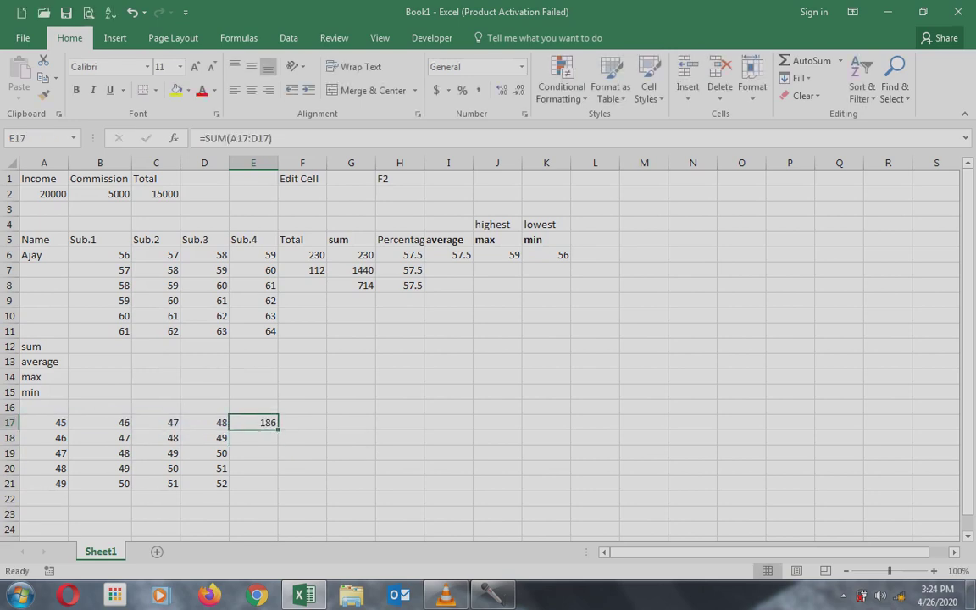
pyautogui.press('Delete')
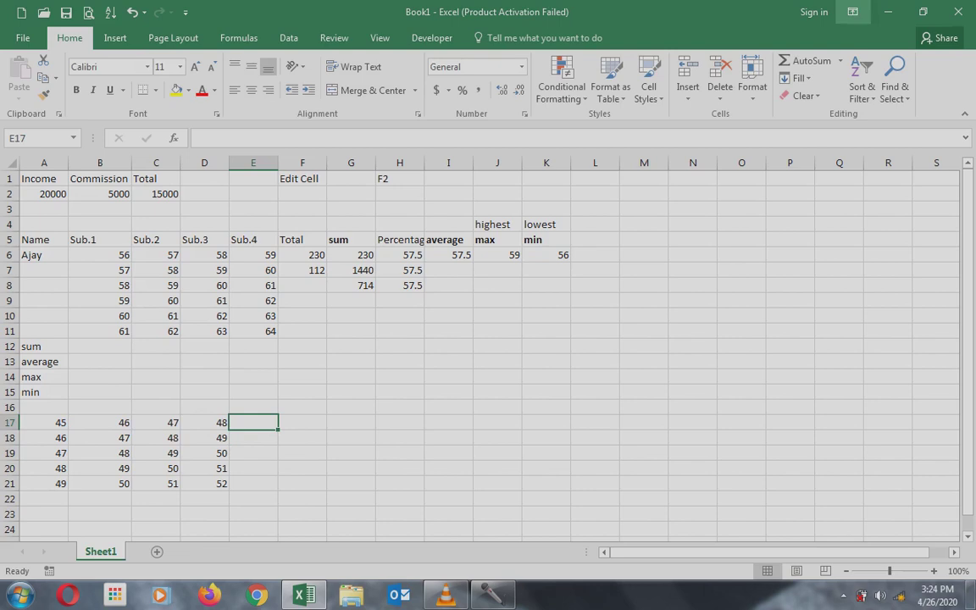
pyautogui.click(840, 61)
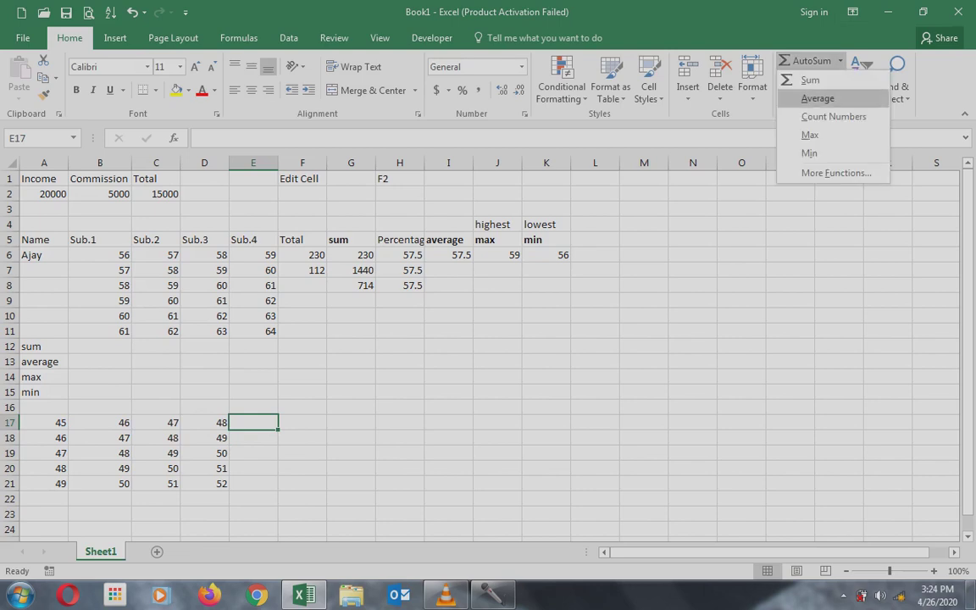
pyautogui.click(818, 98)
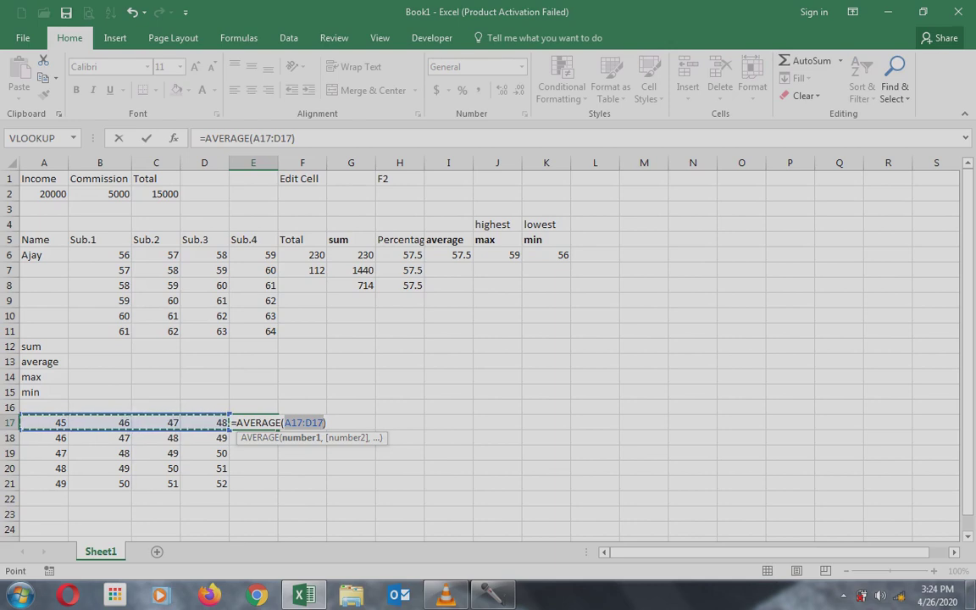
pyautogui.press('Return')
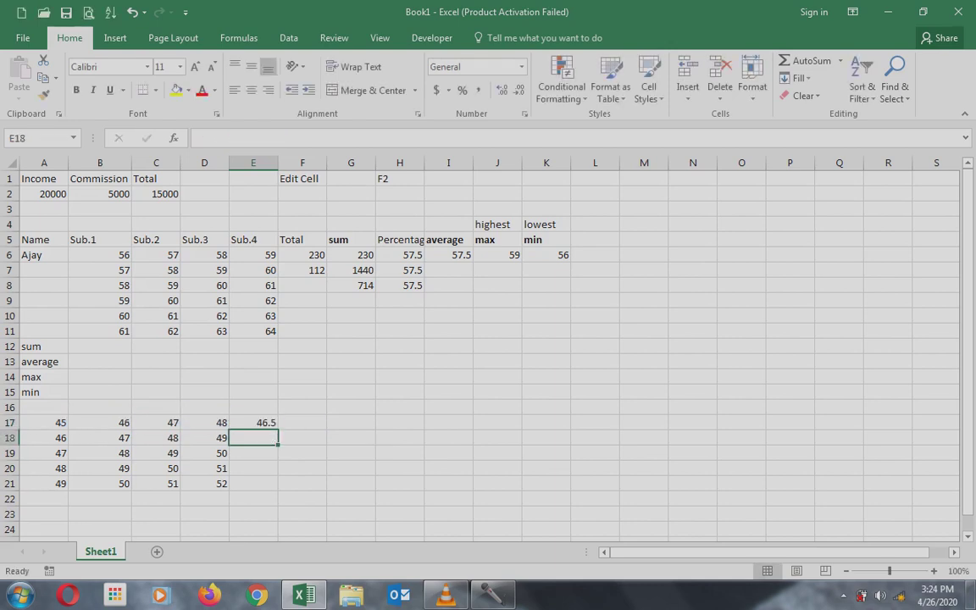
# Replace the average in E17 with the highest value of A17:D17 using AutoSum's Max function
pyautogui.click(253, 423)
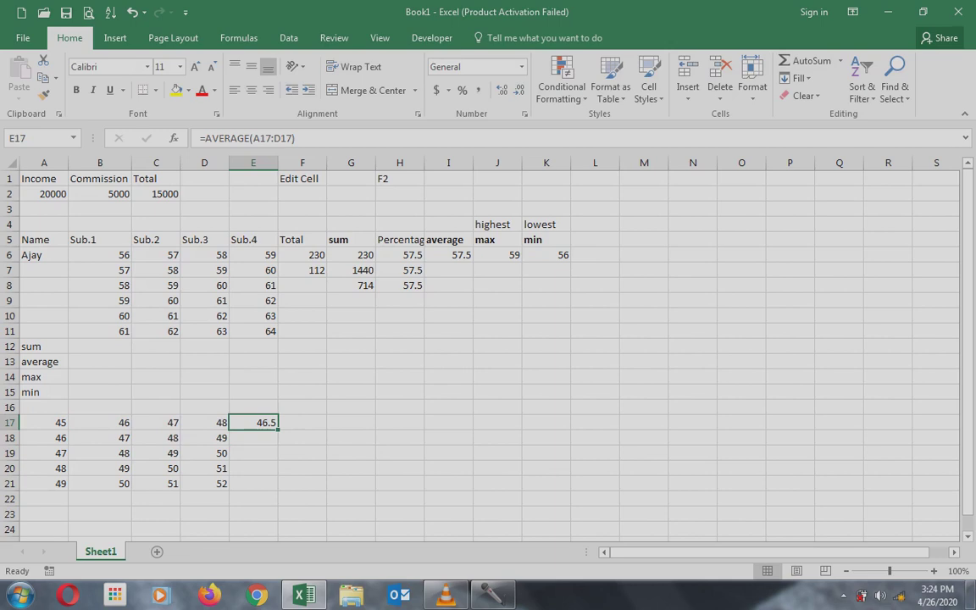
pyautogui.click(840, 60)
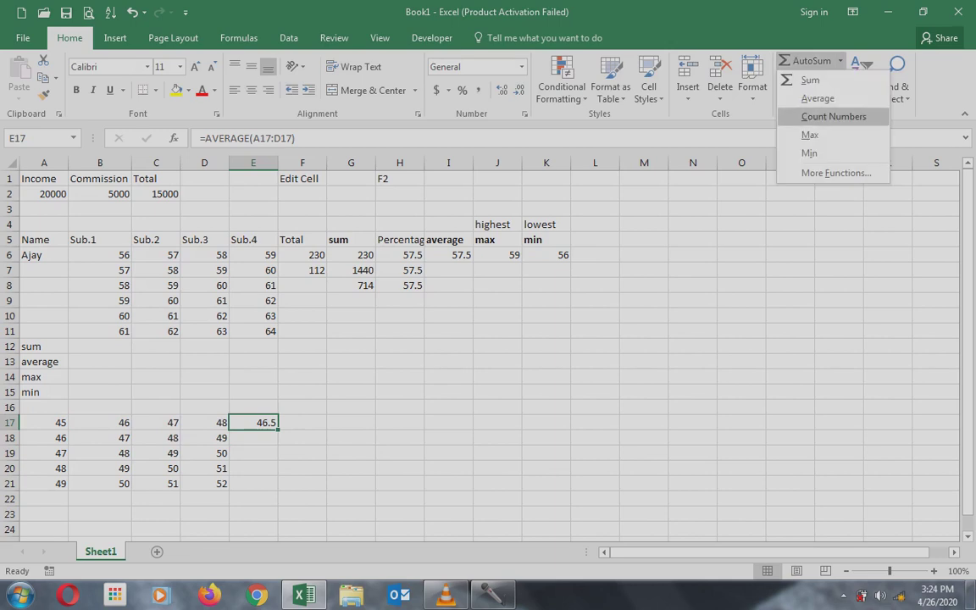
pyautogui.click(810, 134)
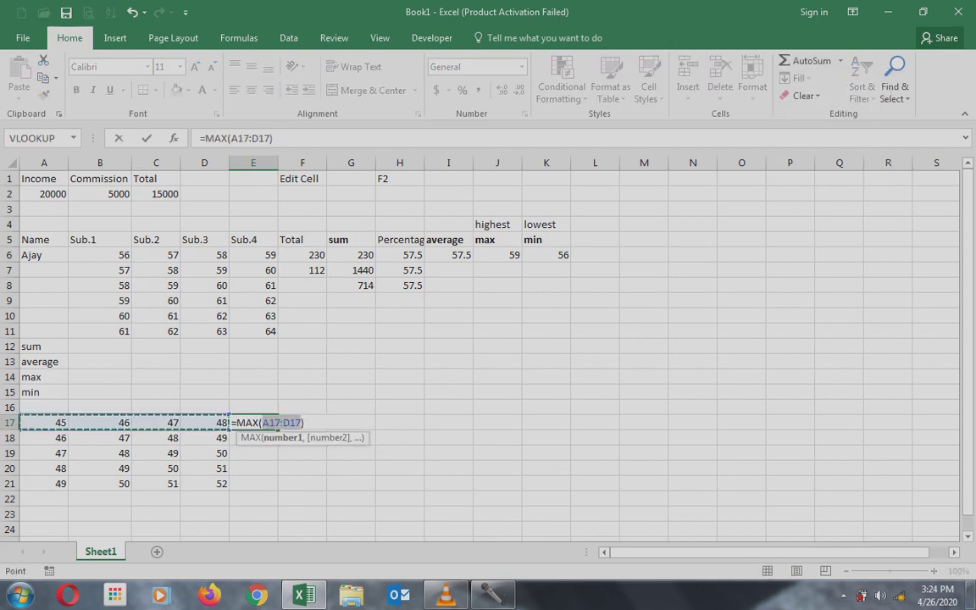
pyautogui.press('Return')
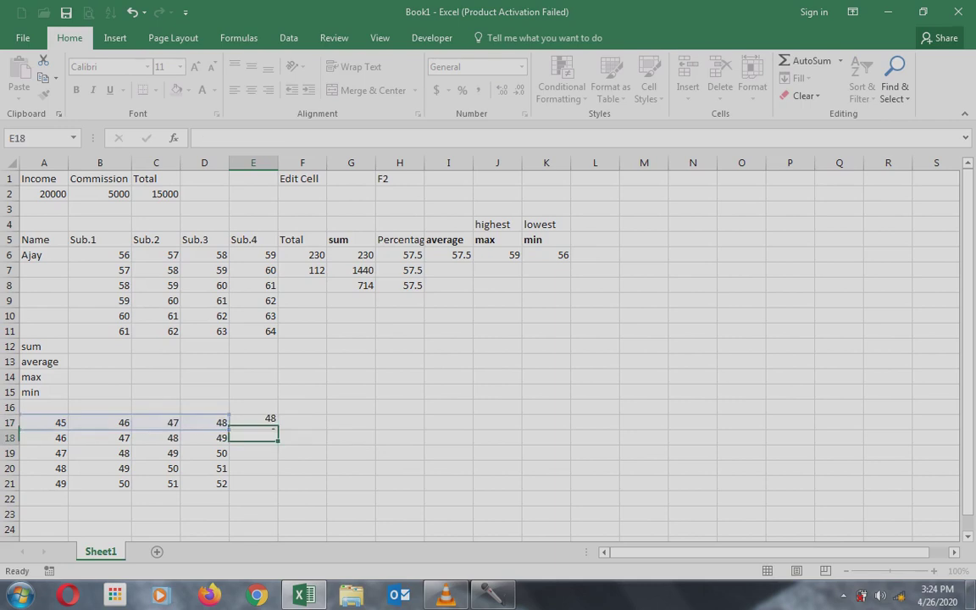
# Find the lowest value of A17:D17 in E17 with AutoSum's Min function, and clear the cell
pyautogui.click(253, 423)
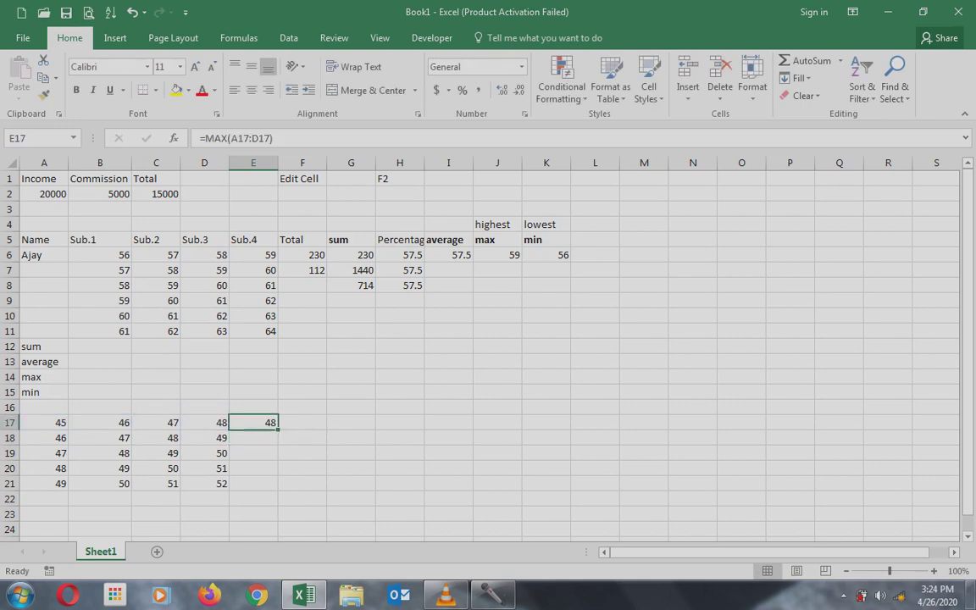
pyautogui.click(841, 60)
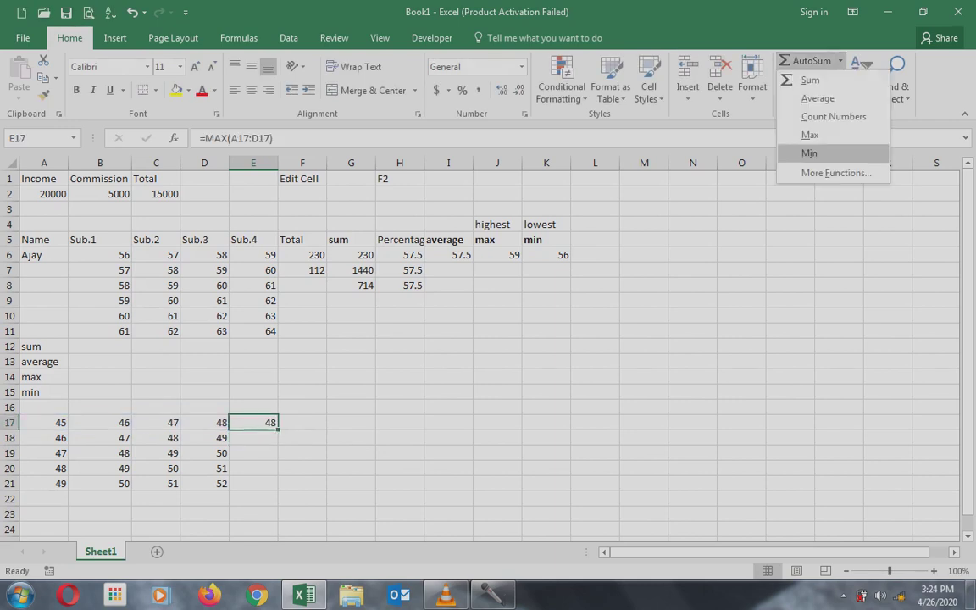
pyautogui.click(810, 154)
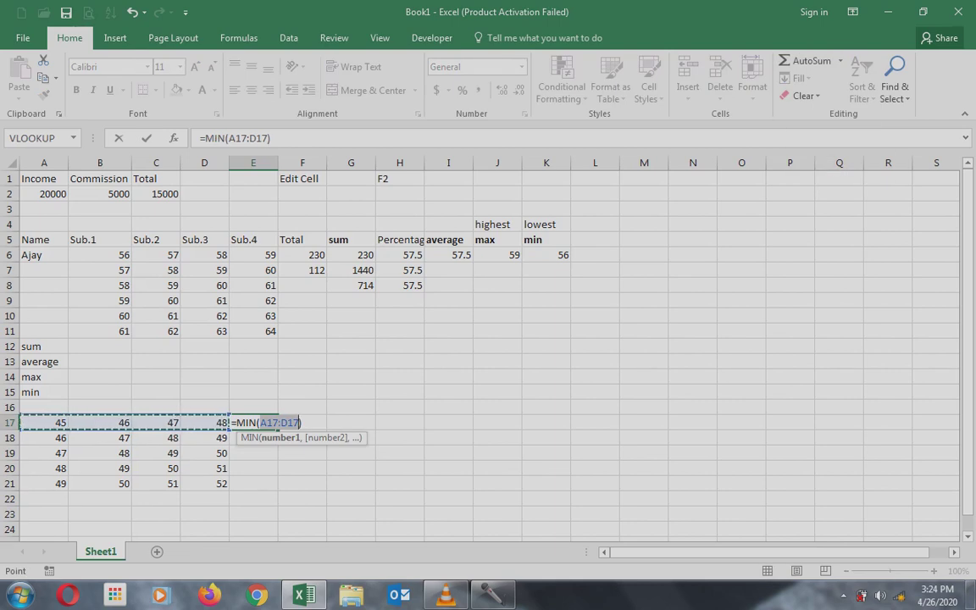
pyautogui.press('Return')
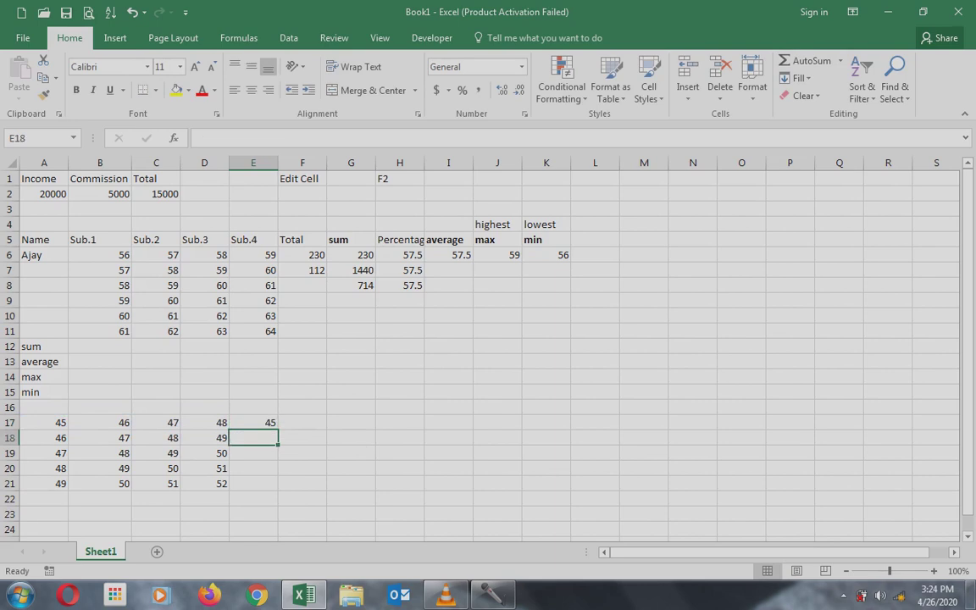
pyautogui.press('Up')
pyautogui.press('Delete')
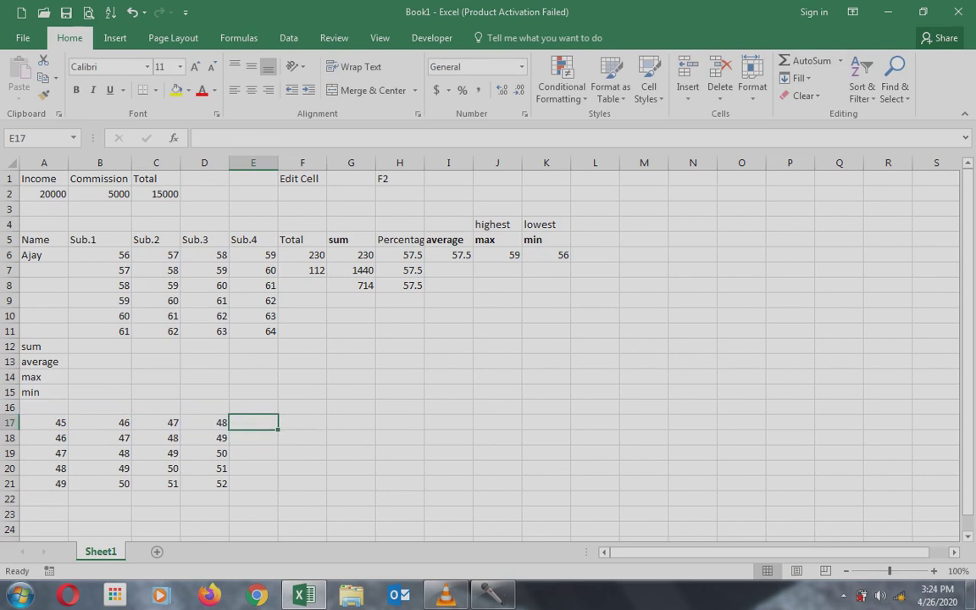
# Go back to the list of function names in A12:A15 and review it
pyautogui.press('Left')
pyautogui.press('Left')
pyautogui.press('Left')
pyautogui.press('Left')
pyautogui.press('Up')
pyautogui.press('Up')
pyautogui.press('Up')
pyautogui.press('Up')
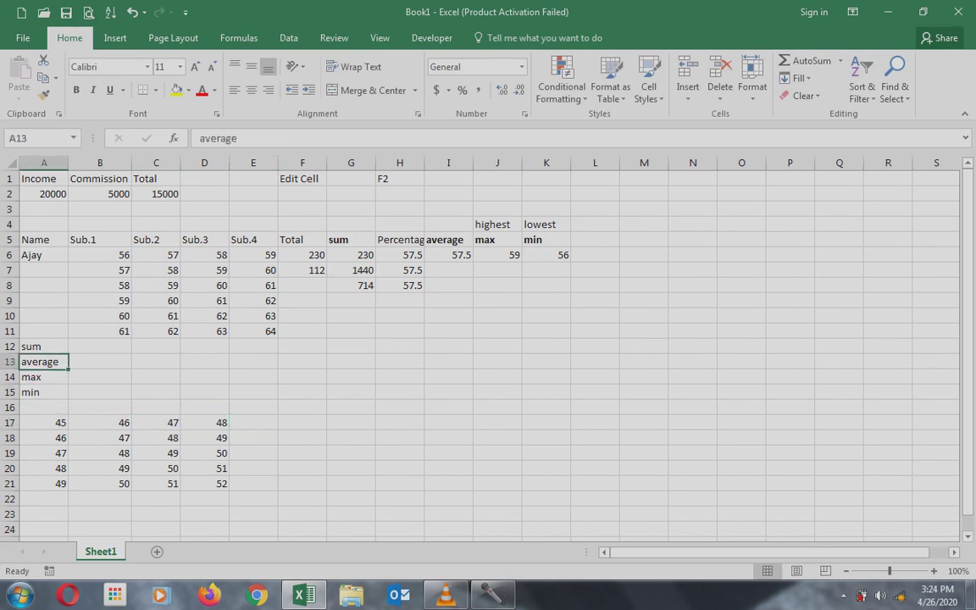
pyautogui.press('Up')
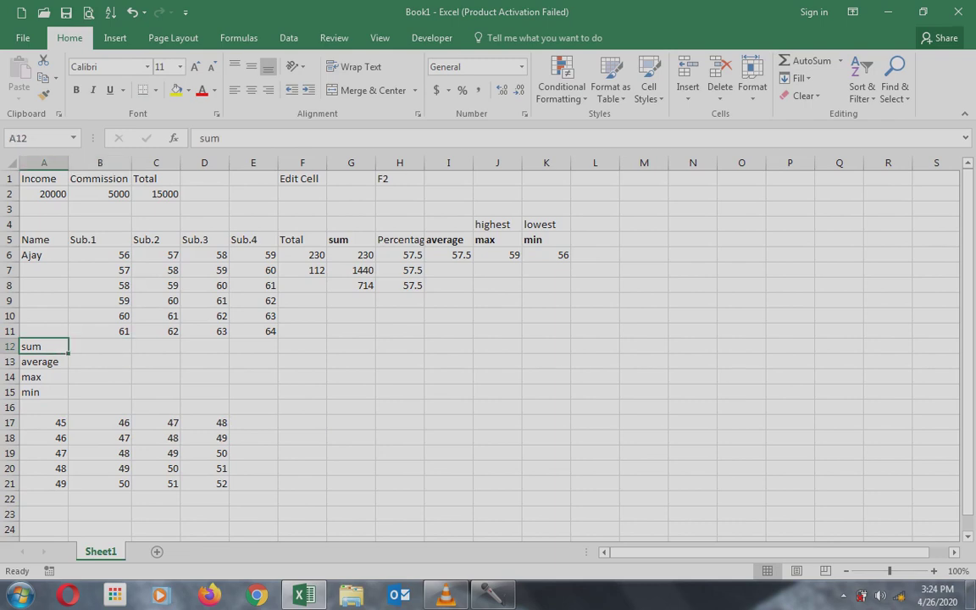
pyautogui.hotkey('shift', 'Down')
pyautogui.hotkey('shift', 'Down')
pyautogui.hotkey('shift', 'Down')
pyautogui.press('Up')
pyautogui.press('Down')
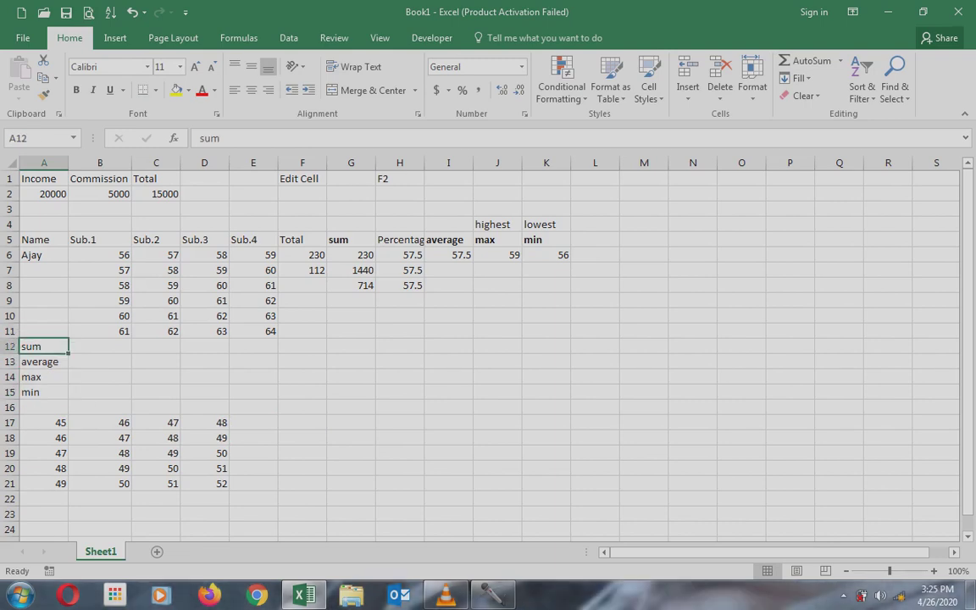
# Enter the shortcut note "Alt + =" in B12 beside the sum label
pyautogui.click(100, 345)
pyautogui.write('sum')
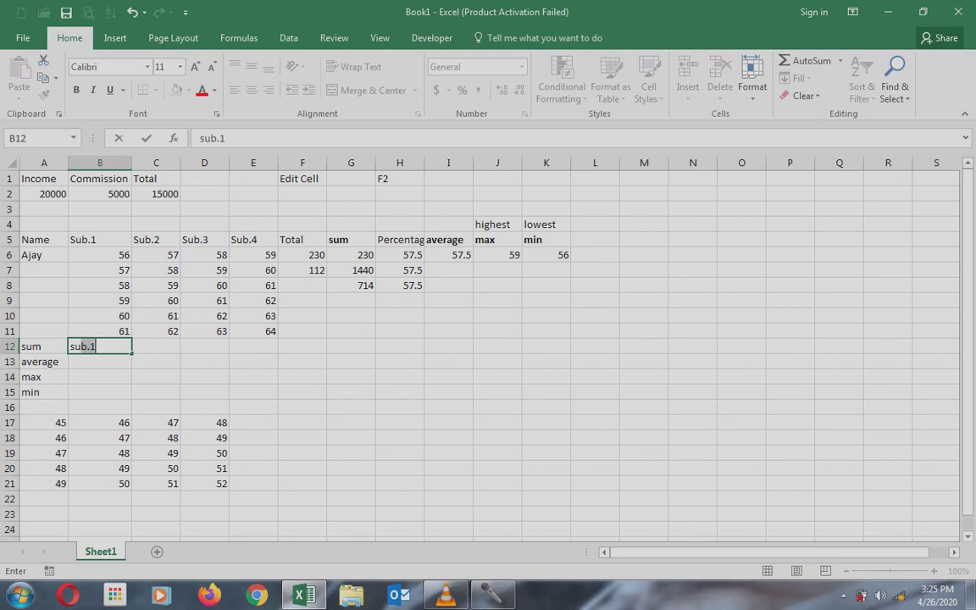
pyautogui.press('BackSpace')
pyautogui.press('BackSpace')
pyautogui.press('BackSpace')
pyautogui.write('Alt + =')
pyautogui.press('Return')
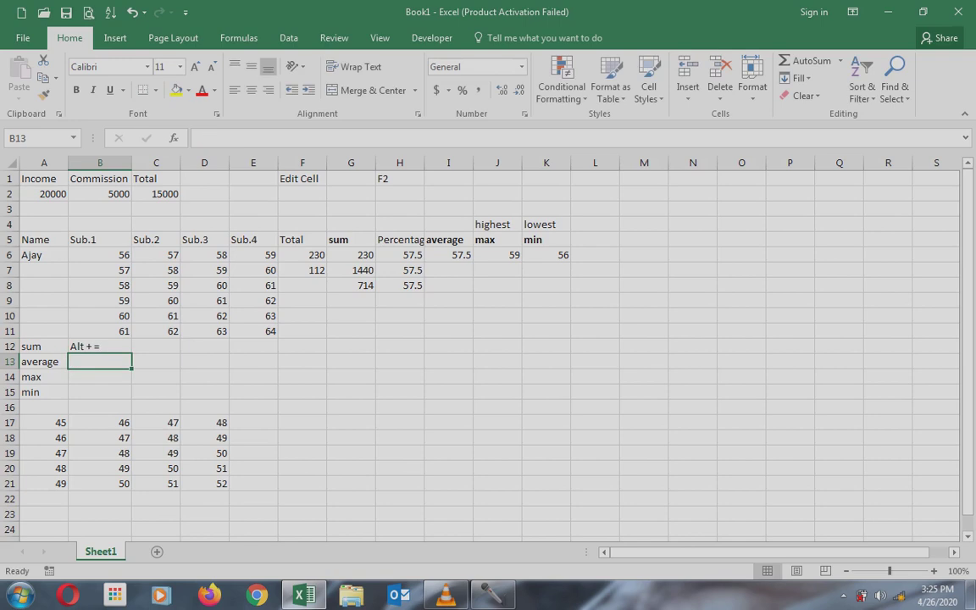
# Enter the label "Auto sum" in C12 next to the shortcut note
pyautogui.click(99, 346)
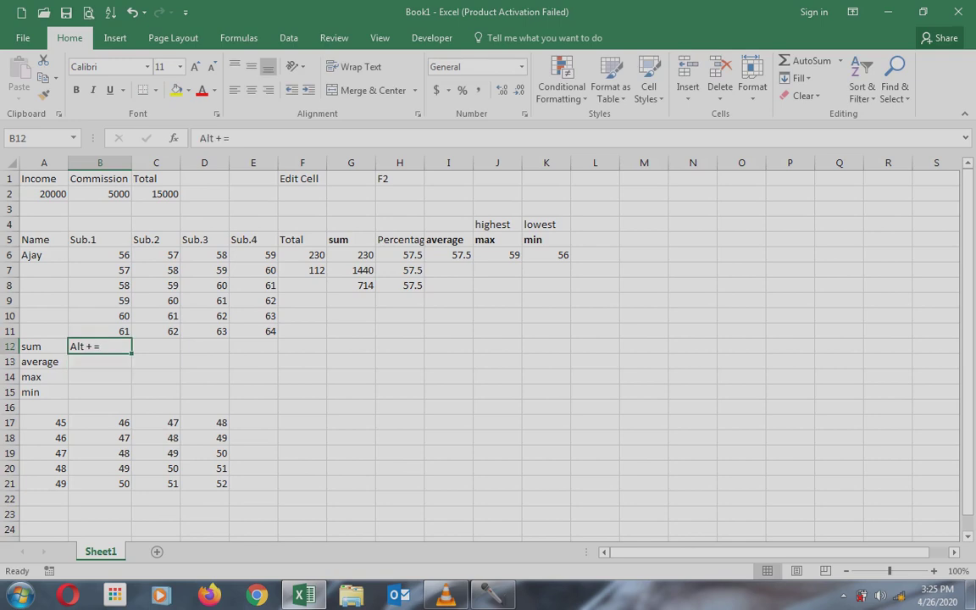
pyautogui.click(43, 346)
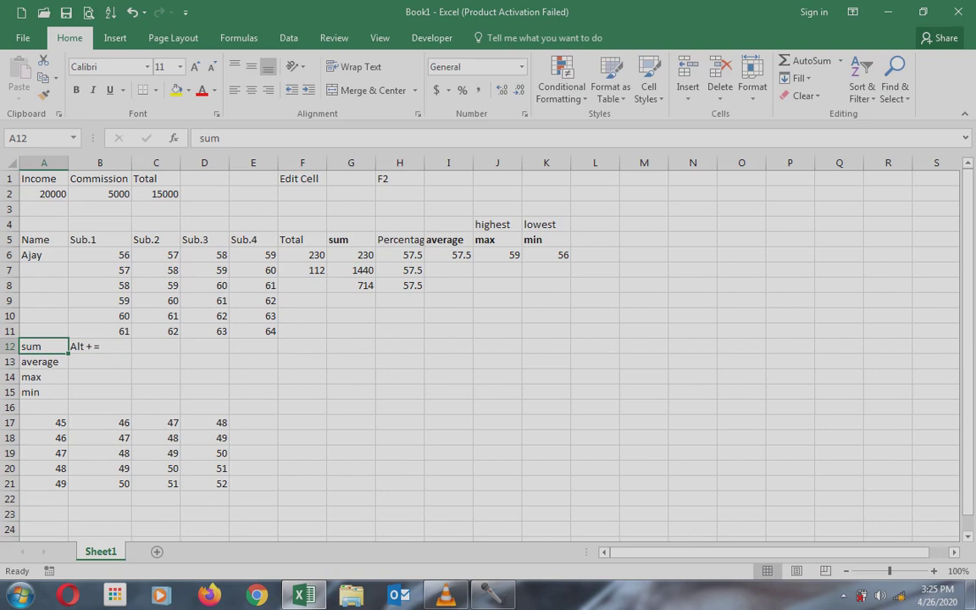
pyautogui.click(100, 347)
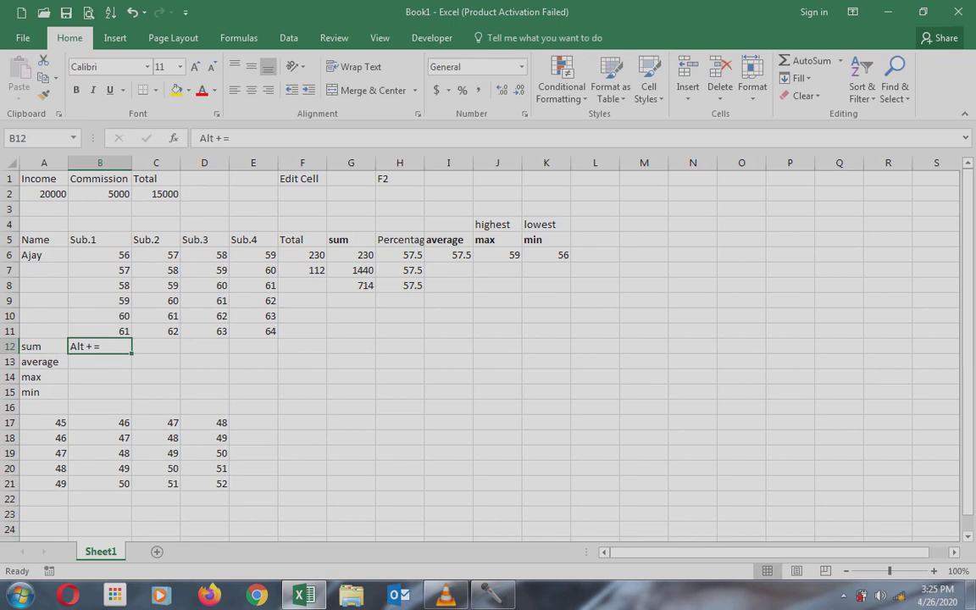
pyautogui.click(156, 346)
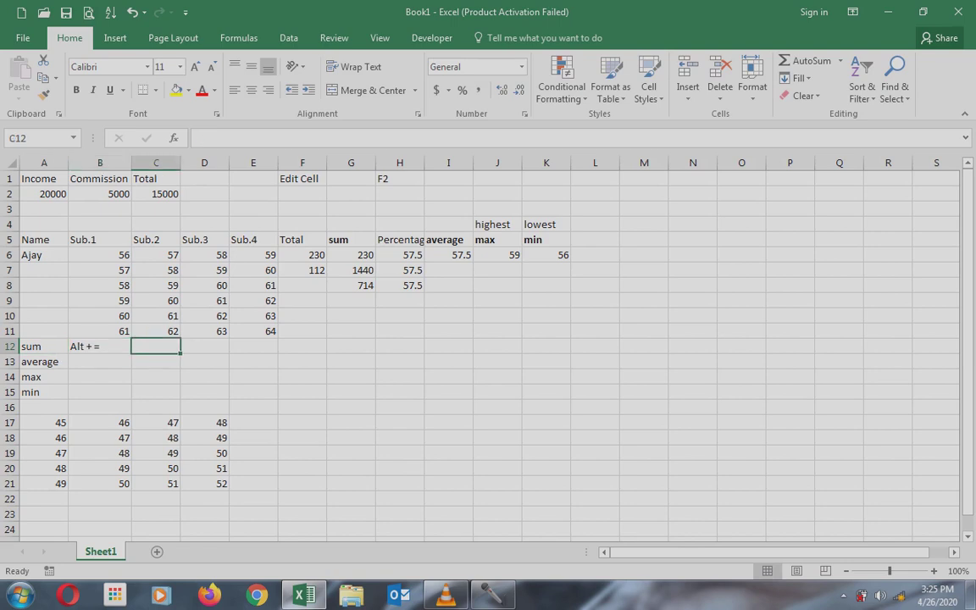
pyautogui.write('Auto sum')
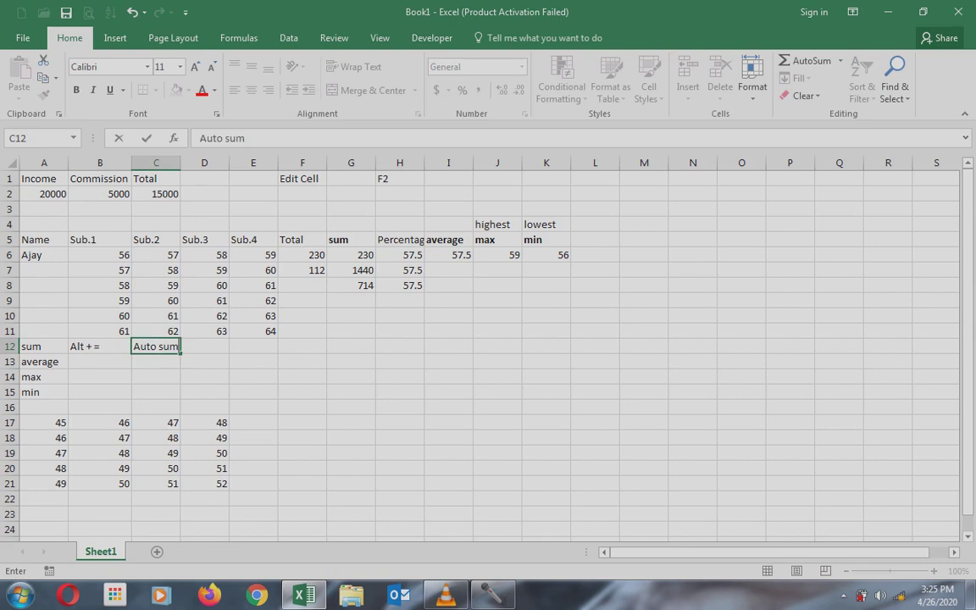
pyautogui.press('Return')
pyautogui.click(156, 346)
pyautogui.press('Up')
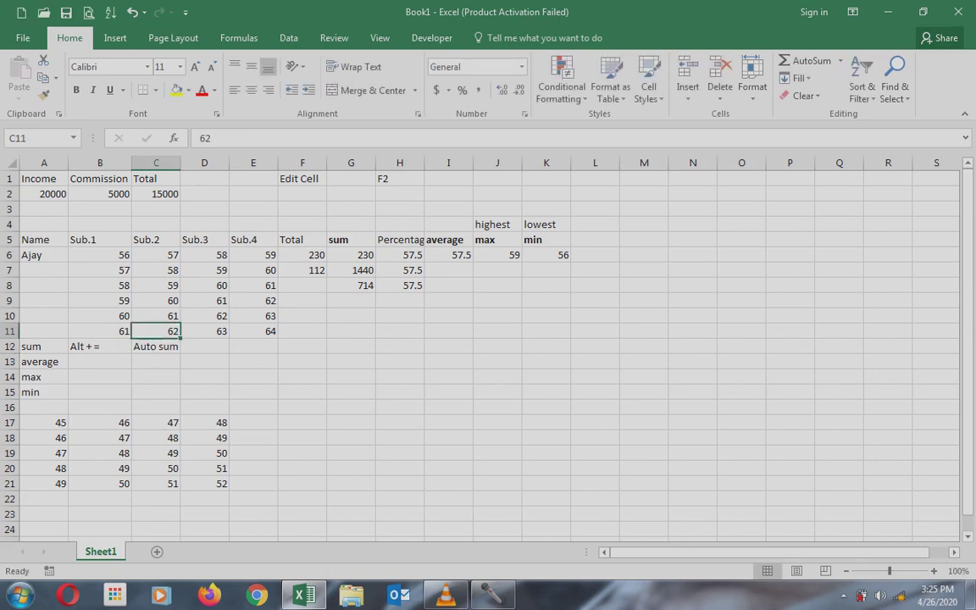
# Enter the note "Based on priority - first priority - top / last priority - left" in E12
pyautogui.press('Left')
pyautogui.press('Left')
pyautogui.press('Down')
pyautogui.press('Right')
pyautogui.press('Right')
pyautogui.press('Right')
pyautogui.press('Right')
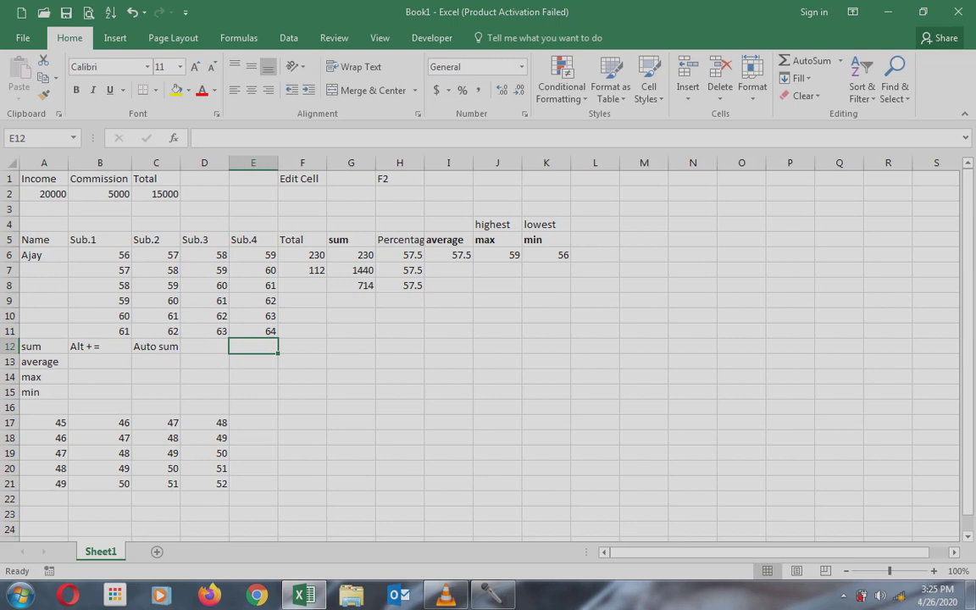
pyautogui.write('Base')
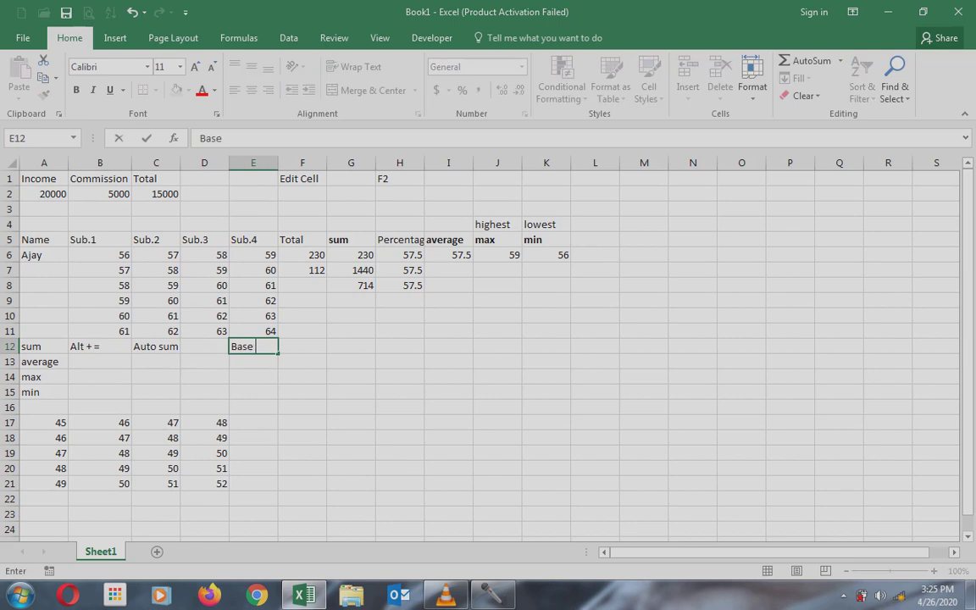
pyautogui.write('d on priority')
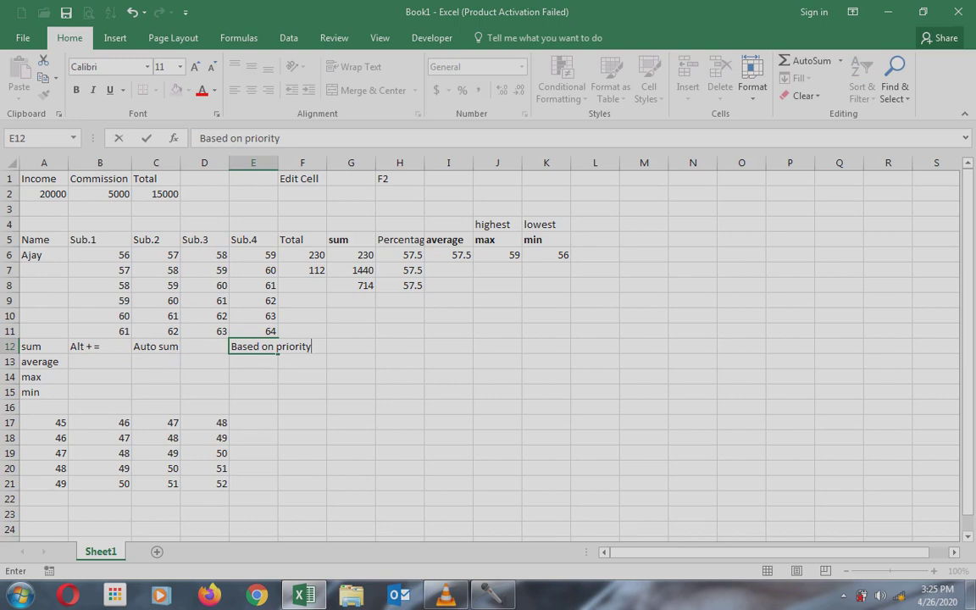
pyautogui.write(' - first prito')
pyautogui.press('BackSpace')
pyautogui.press('BackSpace')
pyautogui.write('ority')
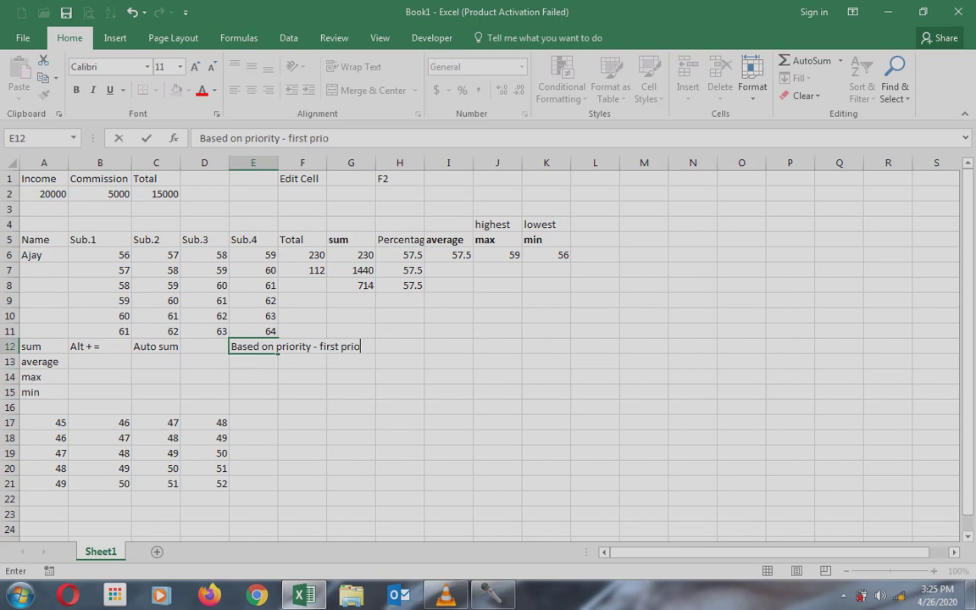
pyautogui.write(' - top')
pyautogui.write(' / las')
pyautogui.write('t priorit')
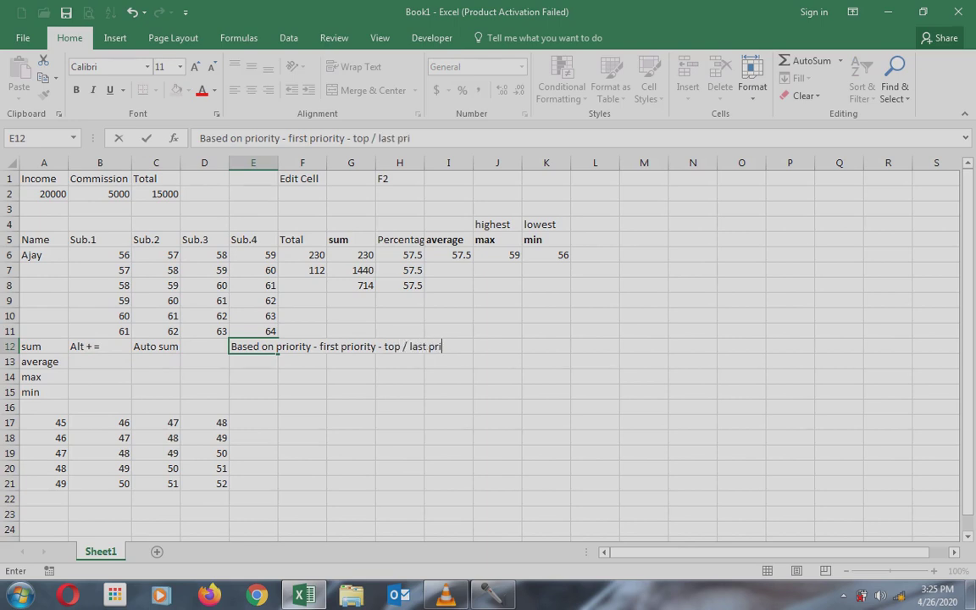
pyautogui.write('y - left')
pyautogui.press('Return')
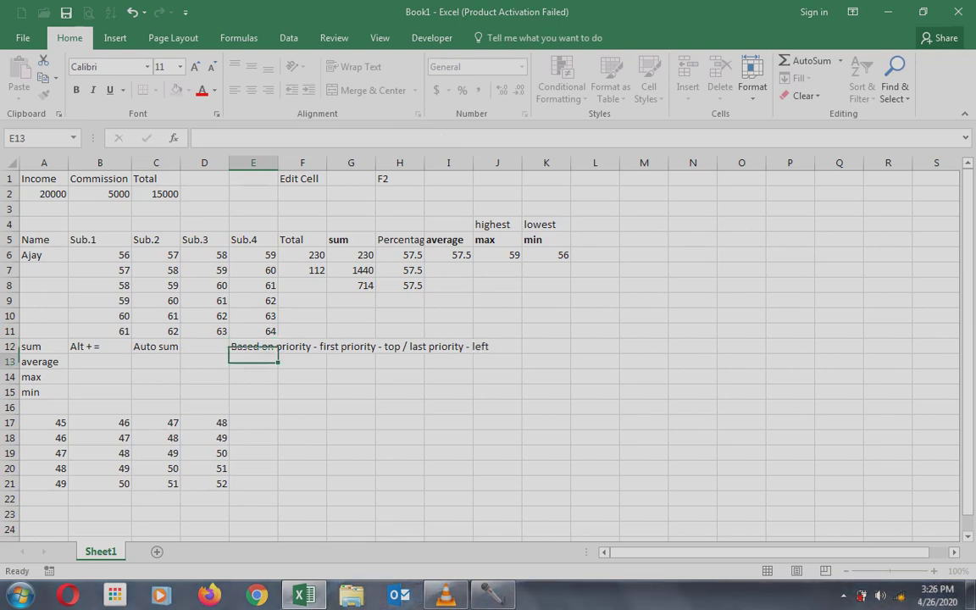
# Review the AutoSum priority note that runs across row 12 from E12 to H12
pyautogui.click(252, 346)
pyautogui.hotkey('shift', 'Right')
pyautogui.hotkey('shift', 'Right')
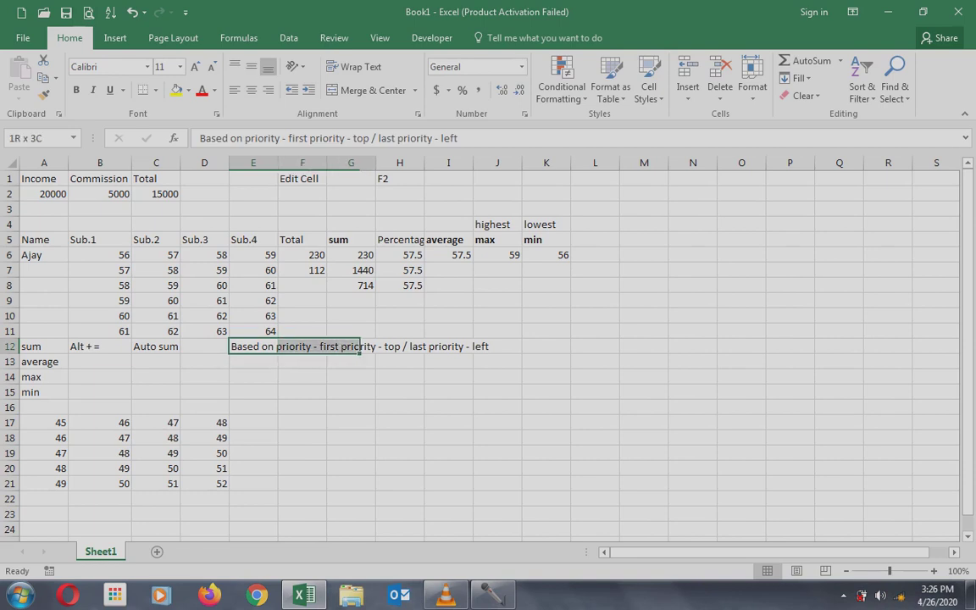
pyautogui.hotkey('shift', 'Right')
pyautogui.hotkey('shift', 'Left')
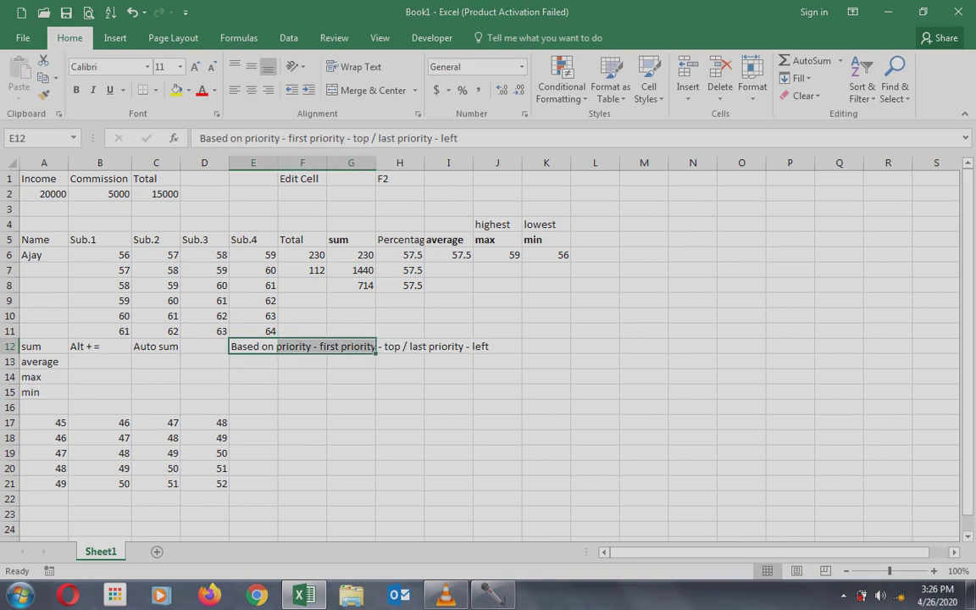
pyautogui.press('Right')
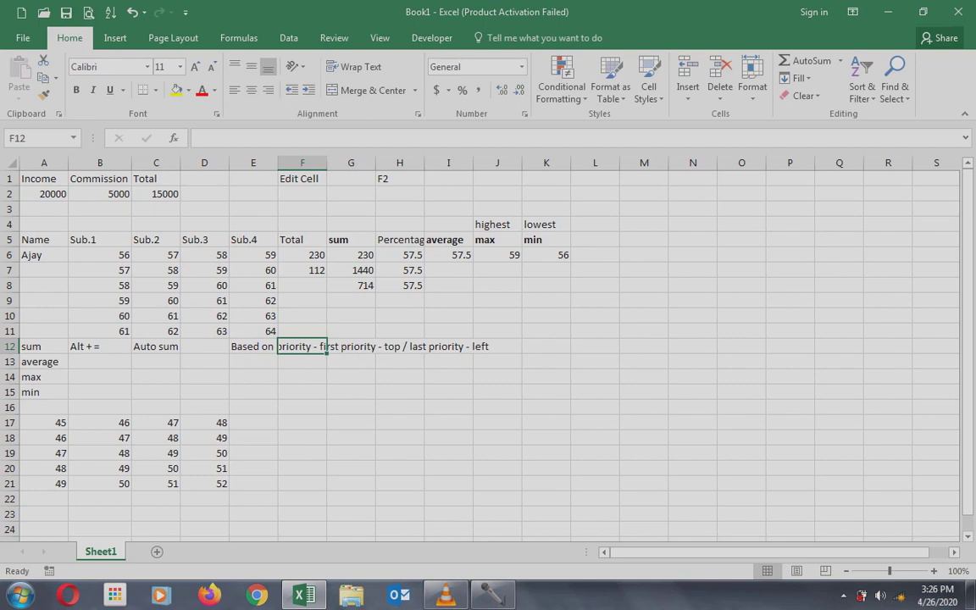
pyautogui.press('Right')
pyautogui.press('Right')
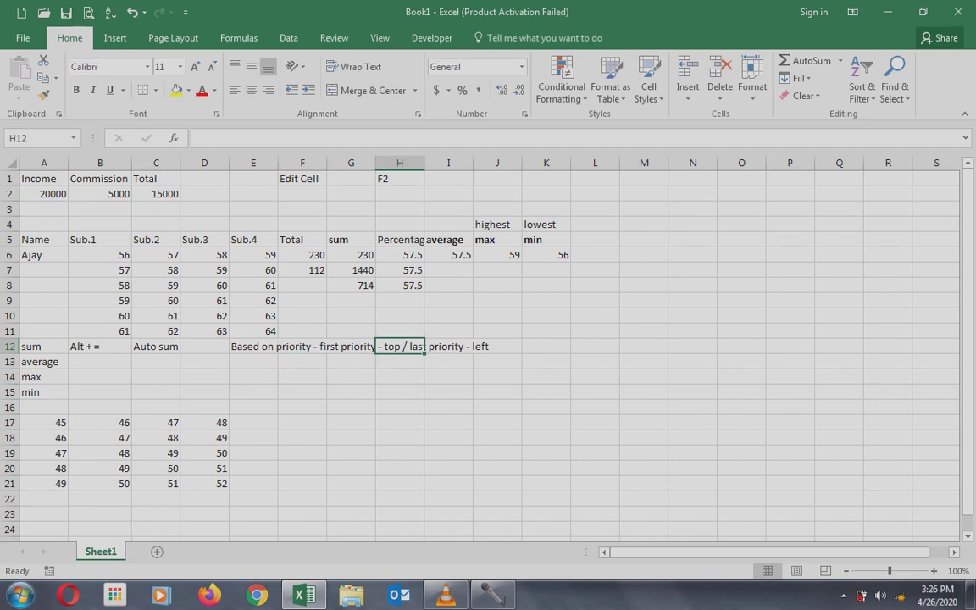
pyautogui.press('Right')
pyautogui.press('Right')
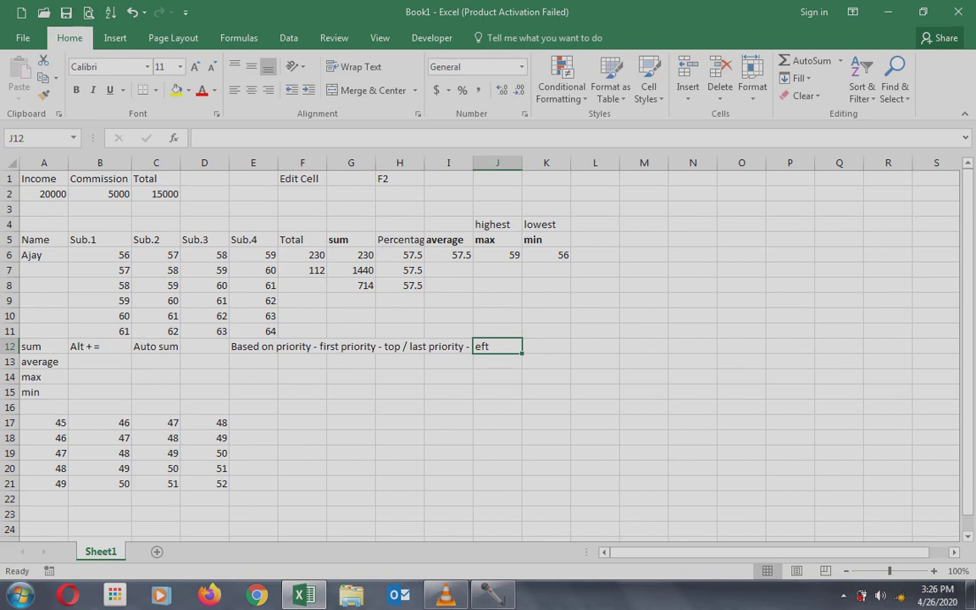
pyautogui.press('Left')
pyautogui.press('Left')
pyautogui.press('Left')
pyautogui.press('Left')
pyautogui.press('Left')
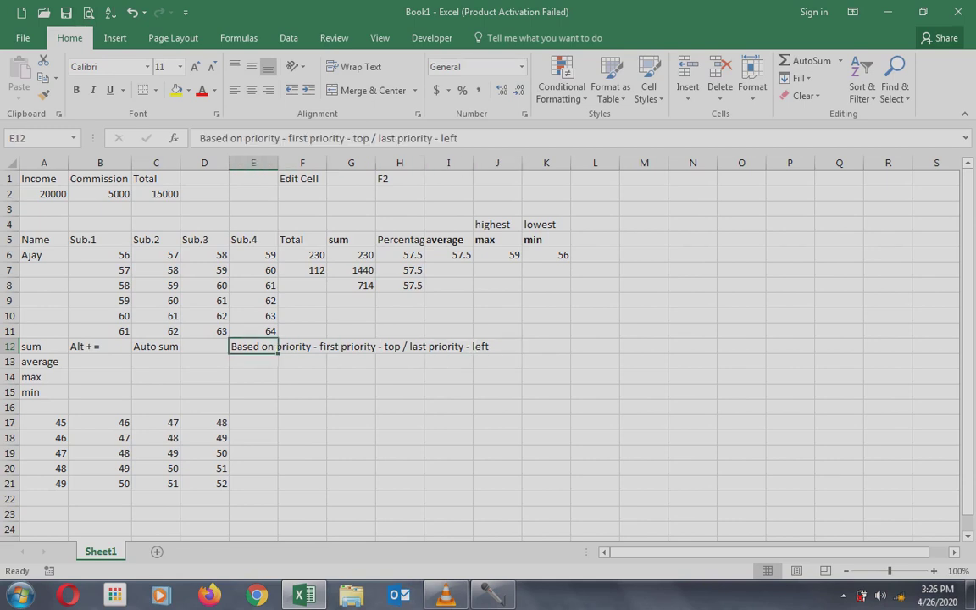
# Enter the note "based on nearest values" in K12 beside the AutoSum priority note
pyautogui.press('Right')
pyautogui.press('Right')
pyautogui.press('Right')
pyautogui.press('Right')
pyautogui.press('Right')
pyautogui.press('Right')
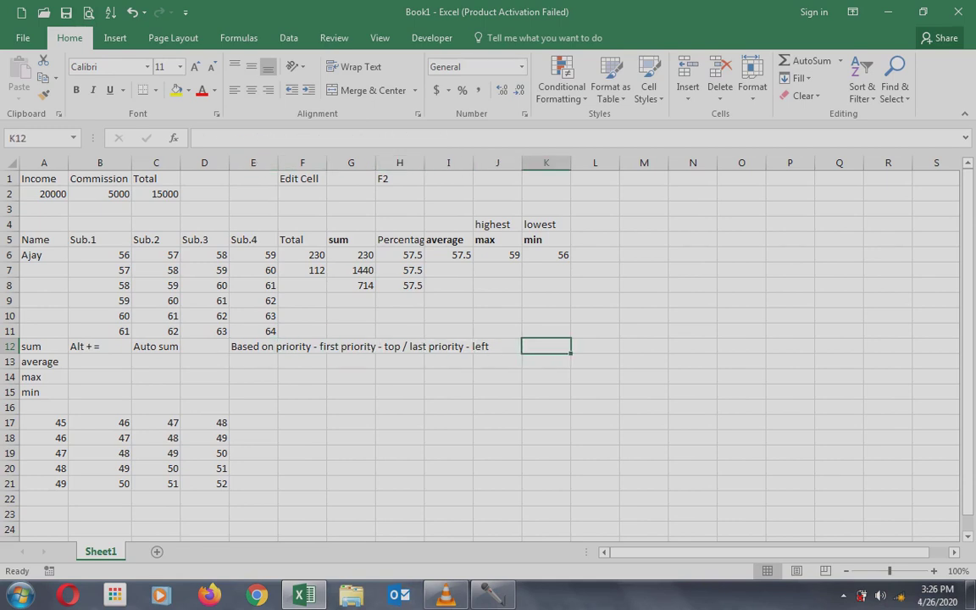
pyautogui.write('based')
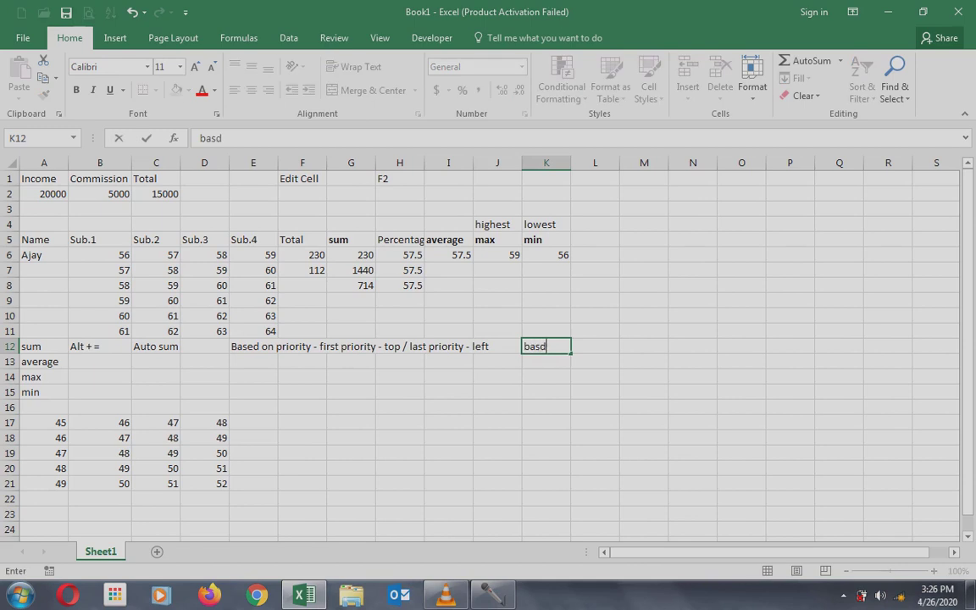
pyautogui.write(' on nea')
pyautogui.press('BackSpace')
pyautogui.write('arest ')
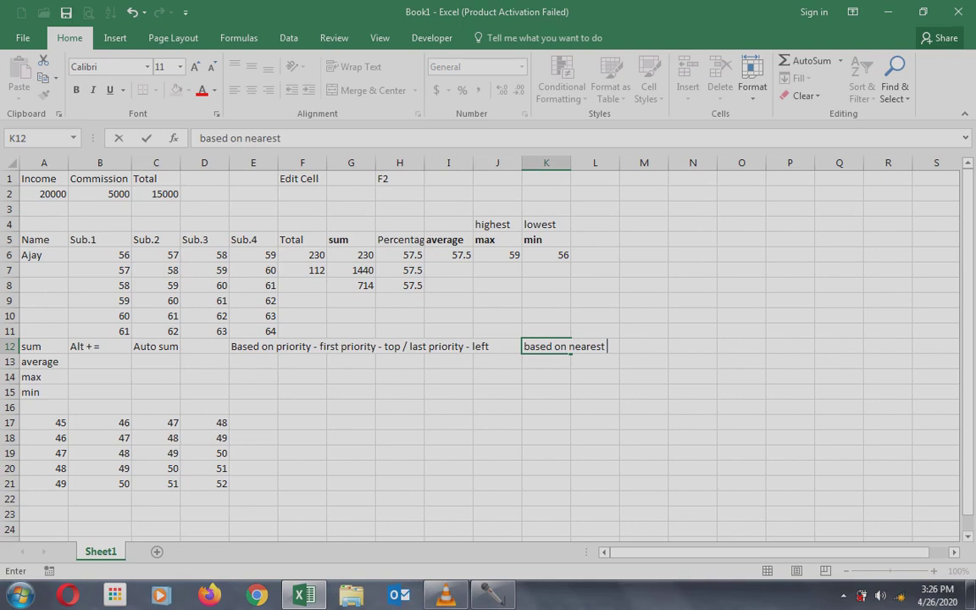
pyautogui.write('values')
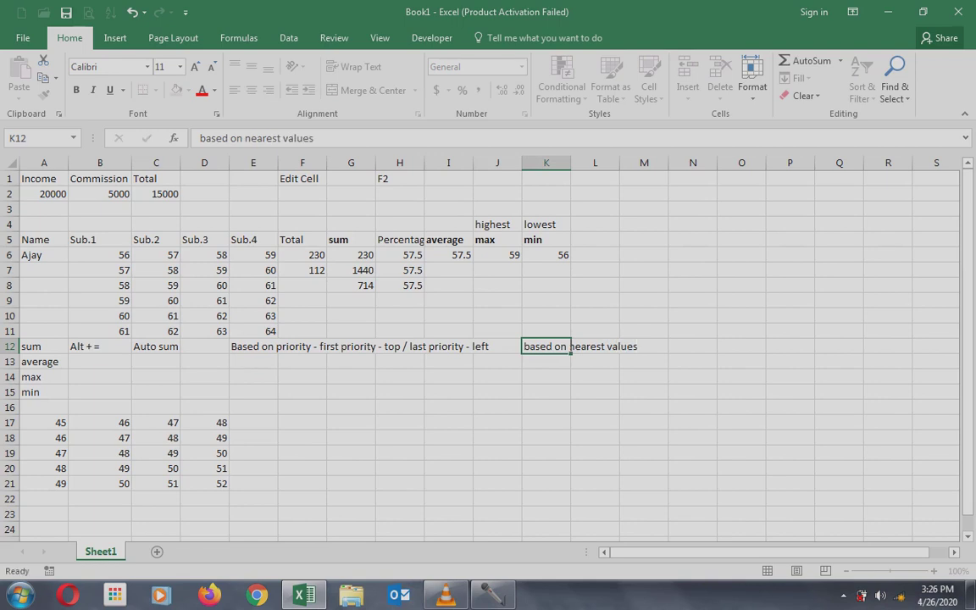
pyautogui.press('Return')
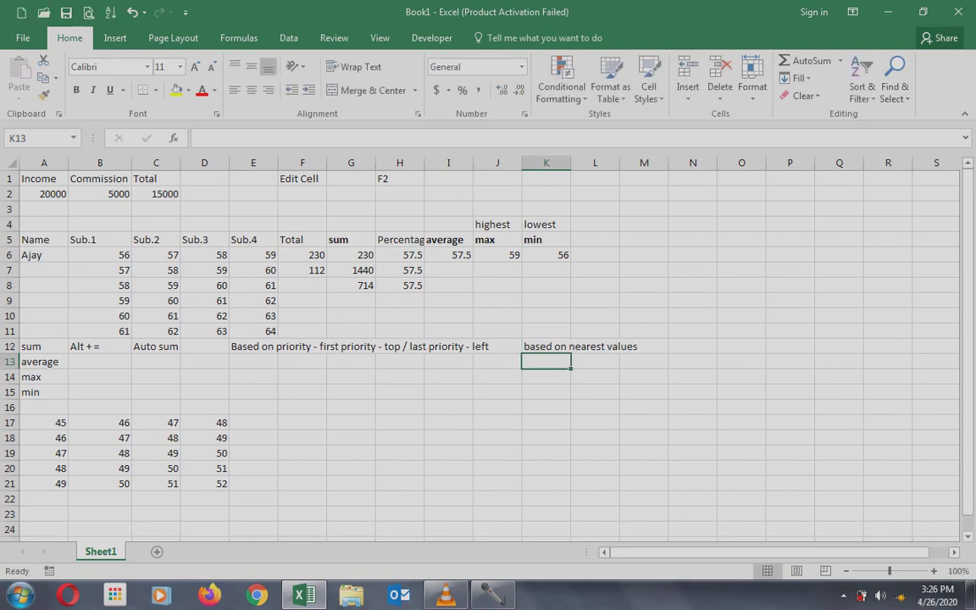
# Examine the column above E17, from the blank cells up to the Sub.4 marks in E6:E11, as a possible AutoSum range
pyautogui.press('Left')
pyautogui.press('Left')
pyautogui.press('Left')
pyautogui.press('Left')
pyautogui.press('Left')
pyautogui.press('Left')
pyautogui.press('Down')
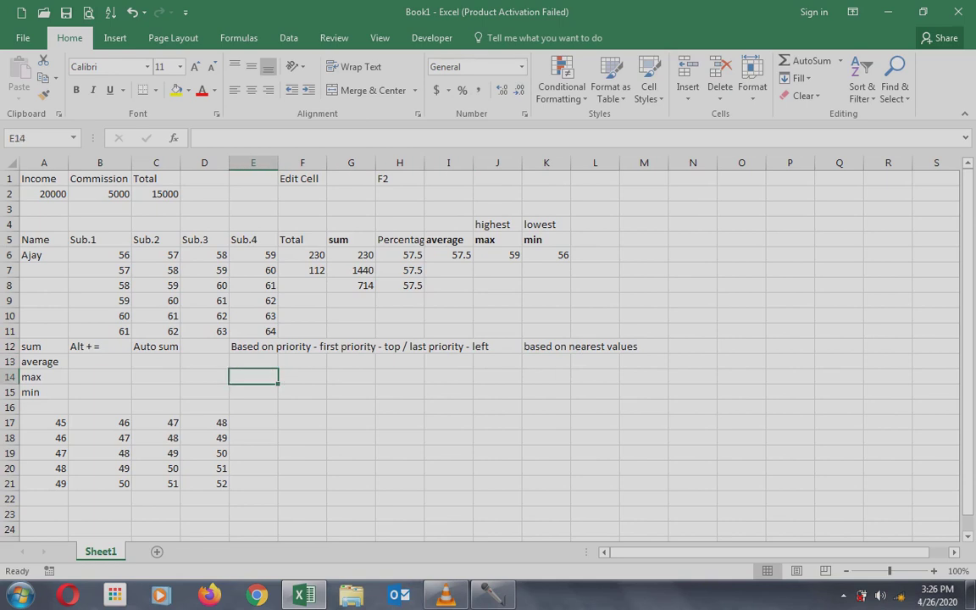
pyautogui.click(252, 422)
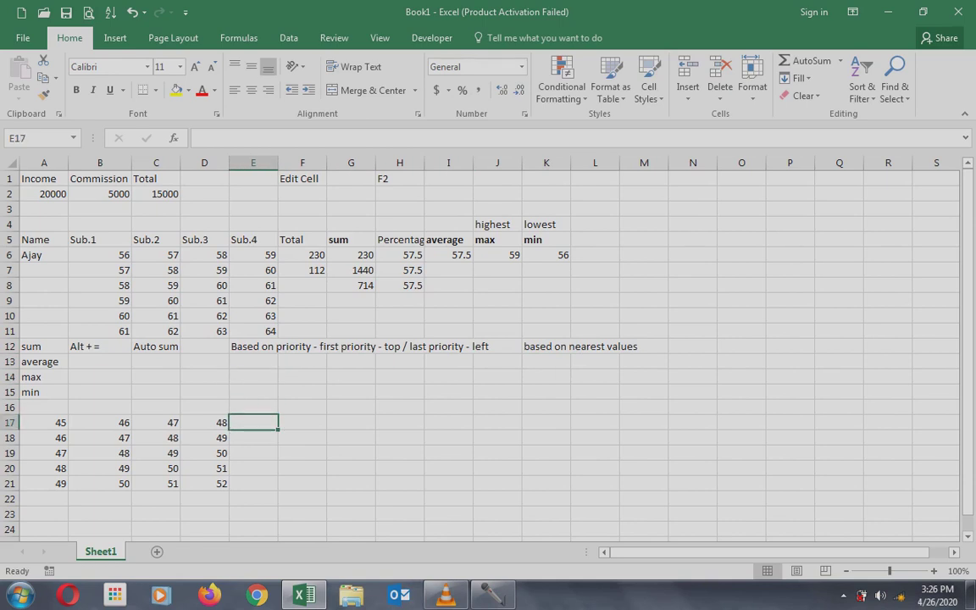
pyautogui.hotkey('shift', 'Up')
pyautogui.hotkey('shift', 'Up')
pyautogui.hotkey('shift', 'Up')
pyautogui.hotkey('shift', 'Up')
pyautogui.hotkey('shift', 'Up')
pyautogui.hotkey('shift', 'Up')
pyautogui.hotkey('shift', 'Up')
pyautogui.hotkey('shift', 'Up')
pyautogui.hotkey('shift', 'Up')
pyautogui.hotkey('shift', 'Up')
pyautogui.hotkey('shift', 'Up')
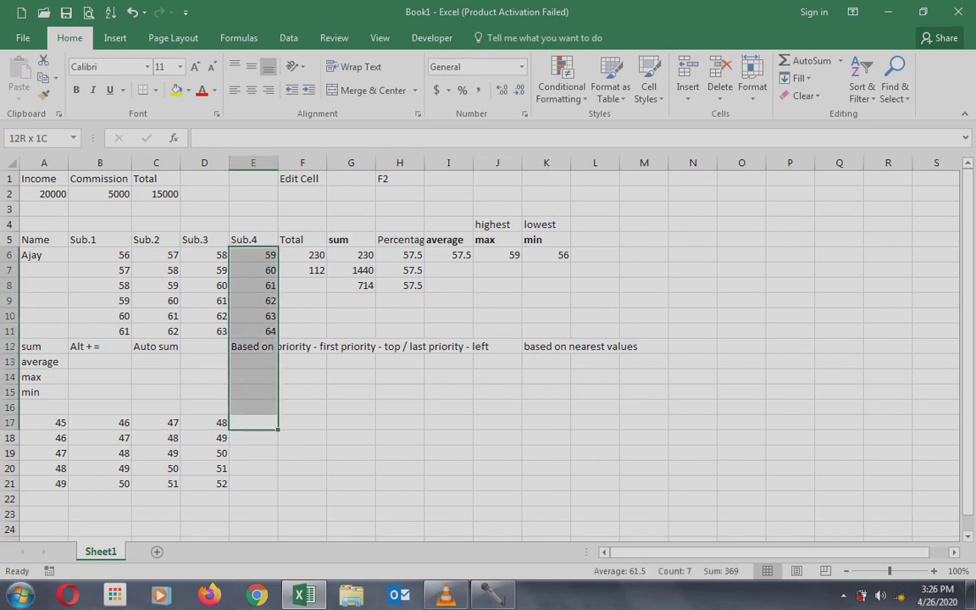
pyautogui.hotkey('shift', 'Down')
pyautogui.hotkey('shift', 'Down')
pyautogui.hotkey('shift', 'Down')
pyautogui.hotkey('shift', 'Down')
pyautogui.hotkey('shift', 'Down')
pyautogui.hotkey('shift', 'Down')
pyautogui.hotkey('shift', 'Down')
pyautogui.hotkey('shift', 'Down')
pyautogui.hotkey('shift', 'Down')
pyautogui.hotkey('shift', 'Down')
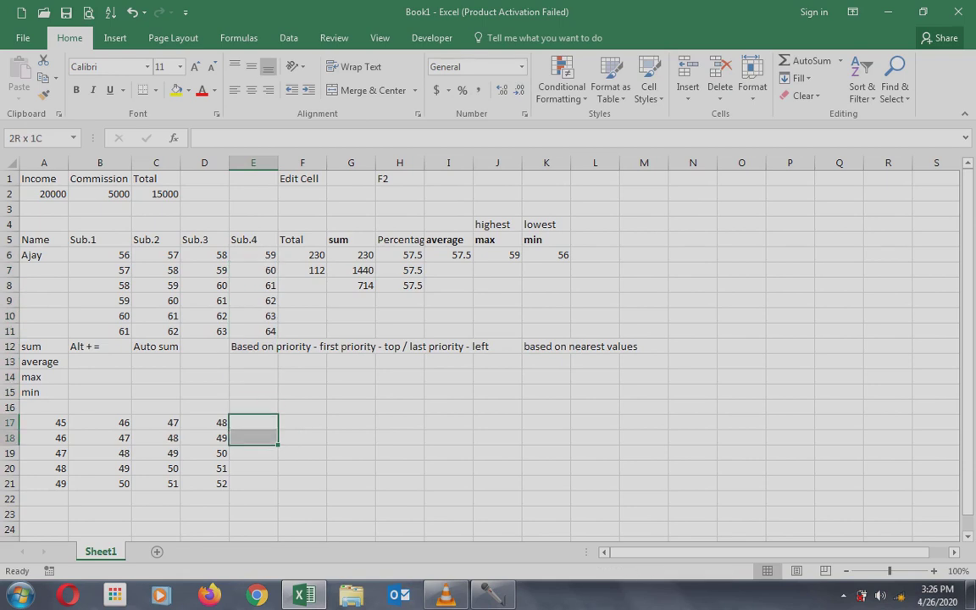
# Examine the row values A17:D17 beside E17 as the nearest AutoSum range
pyautogui.hotkey('shift', 'Left')
pyautogui.hotkey('shift', 'Left')
pyautogui.hotkey('shift', 'Left')
pyautogui.hotkey('shift', 'Left')
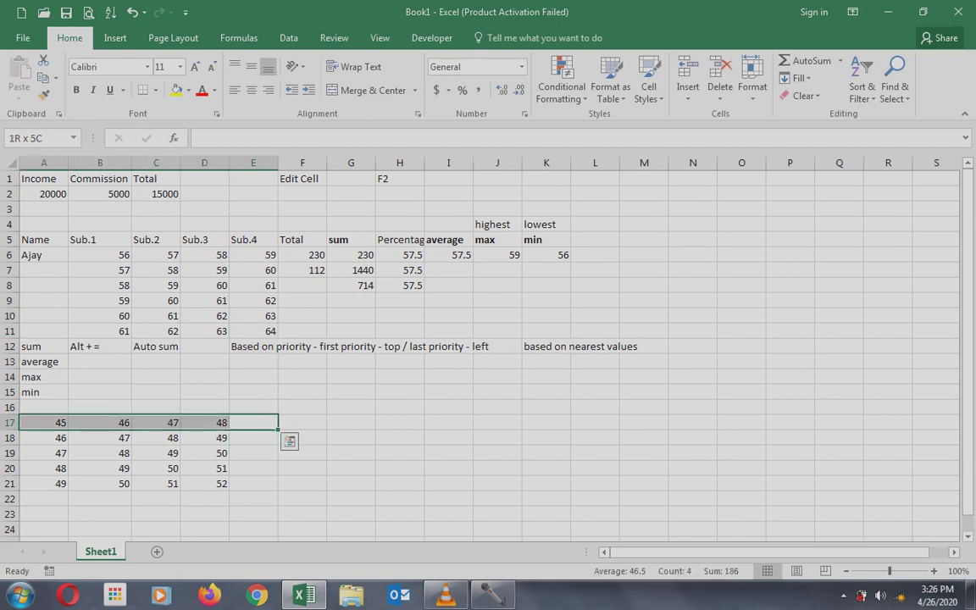
pyautogui.hotkey('shift', 'Right')
pyautogui.hotkey('shift', 'Right')
pyautogui.hotkey('shift', 'Right')
pyautogui.hotkey('shift', 'Right')
pyautogui.hotkey('shift', 'Right')
pyautogui.hotkey('shift', 'Left')
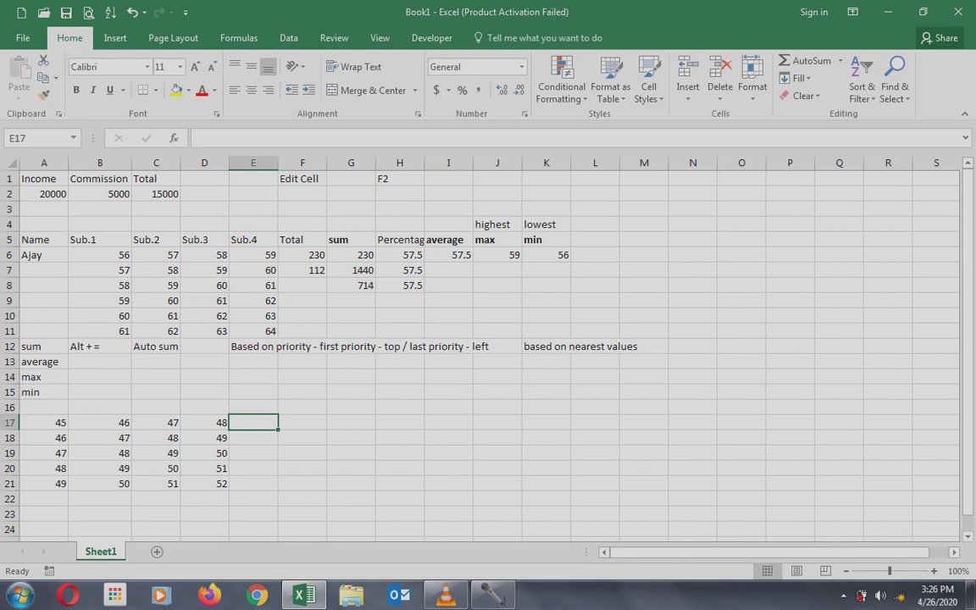
# Use AutoSum to total A17:D17 in E17 and A18:D18 in E18
pyautogui.hotkey('alt', '=')
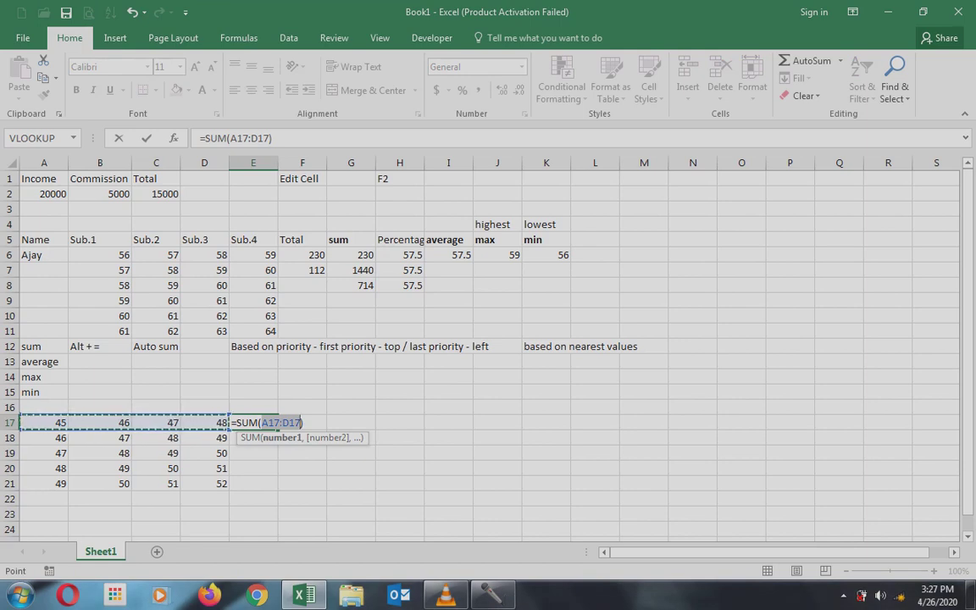
pyautogui.press('Return')
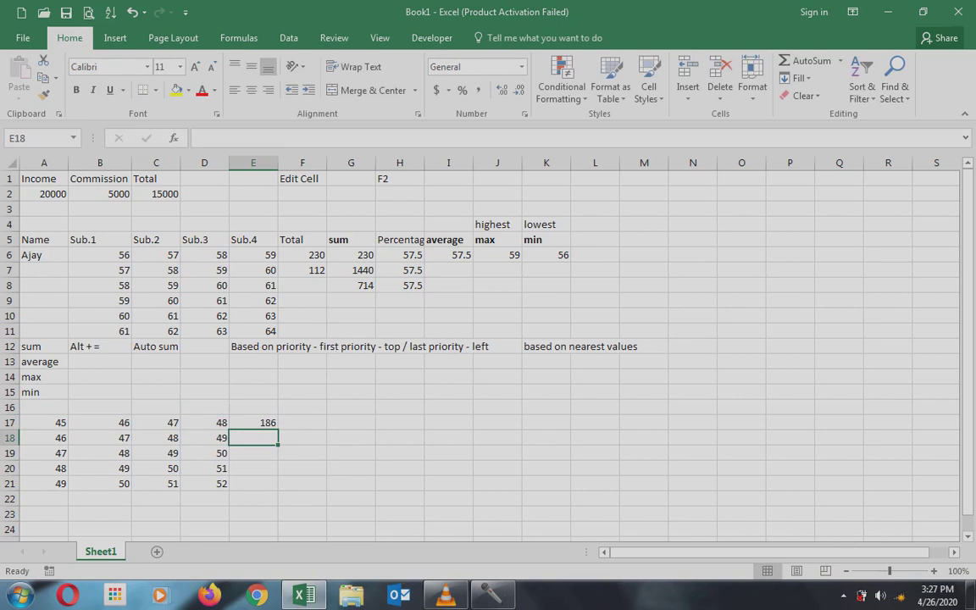
pyautogui.hotkey('alt', '=')
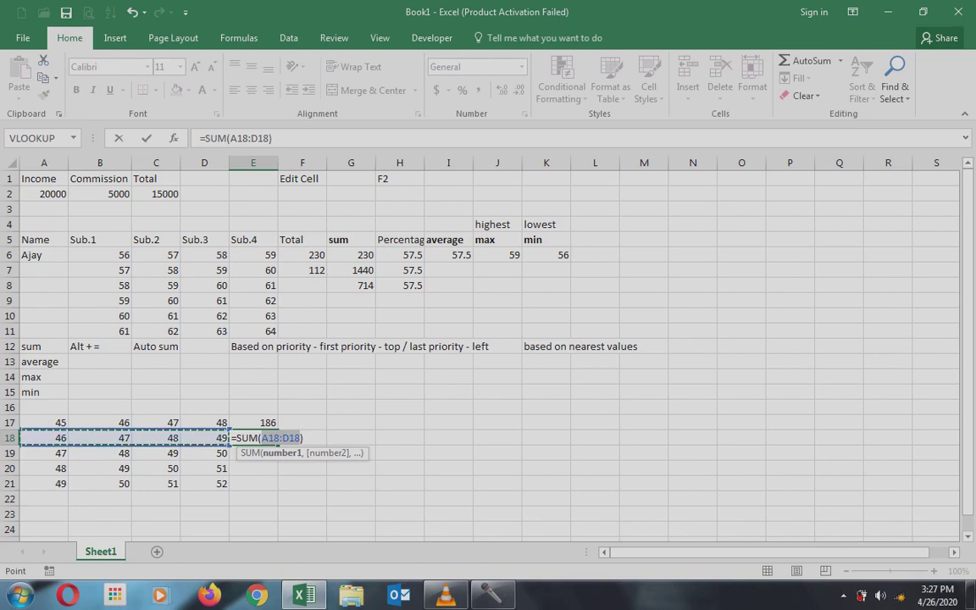
pyautogui.press('Return')
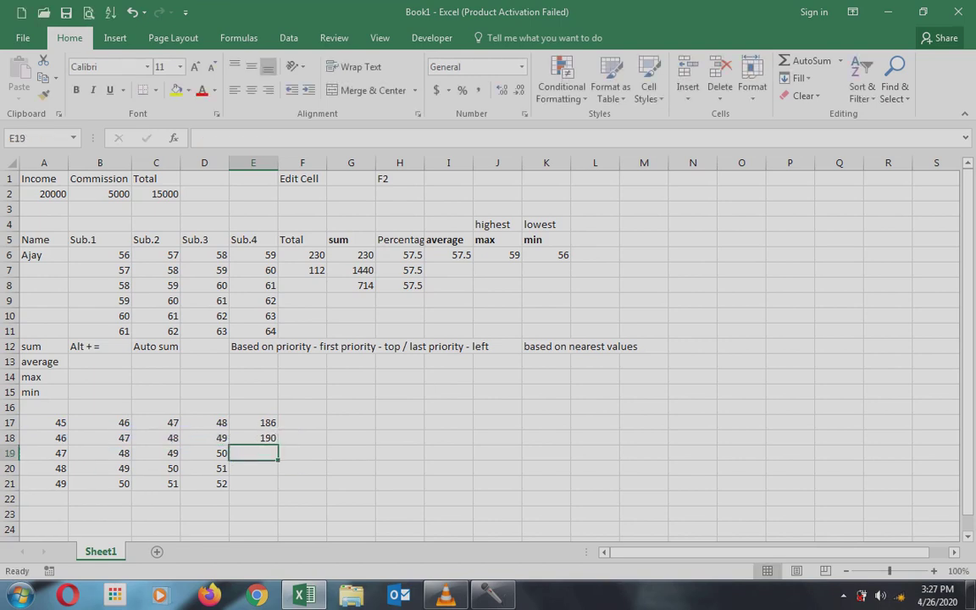
# Check the two row totals above E19, and use AutoSum to total E17:E18 in E19
pyautogui.moveTo(254, 454); pyautogui.dragTo(254, 423)
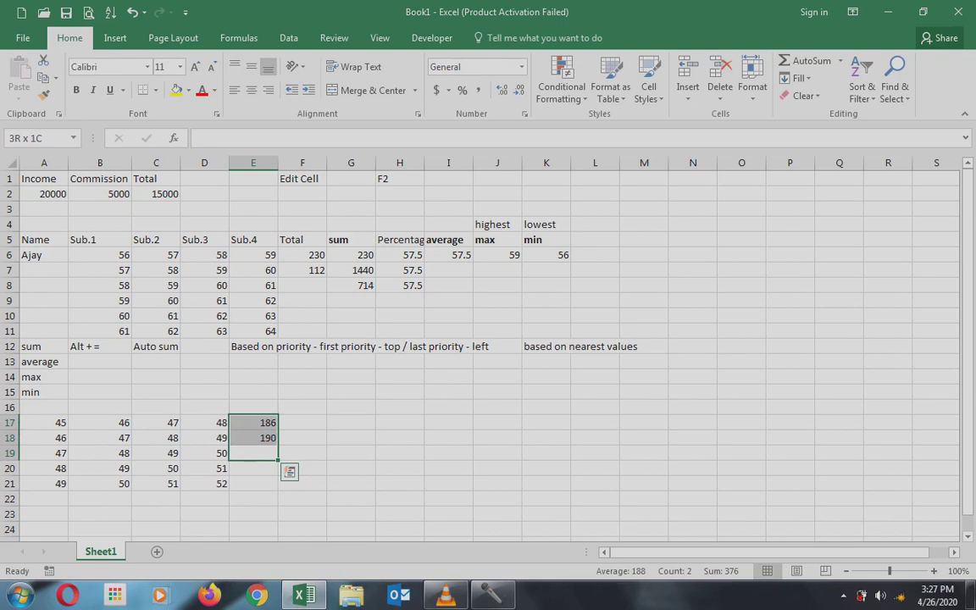
pyautogui.moveTo(254, 423)
pyautogui.mouseDown()
pyautogui.moveTo(254, 454)
pyautogui.moveTo(43, 454)
pyautogui.moveTo(302, 454)
pyautogui.moveTo(254, 453)
pyautogui.moveTo(254, 423)
pyautogui.mouseUp()
pyautogui.hotkey('shift', 'Down')
pyautogui.hotkey('shift', 'Down')
pyautogui.hotkey('shift', 'Up')
pyautogui.hotkey('shift', 'Up')
pyautogui.hotkey('shift', 'Down')
pyautogui.hotkey('shift', 'Down')
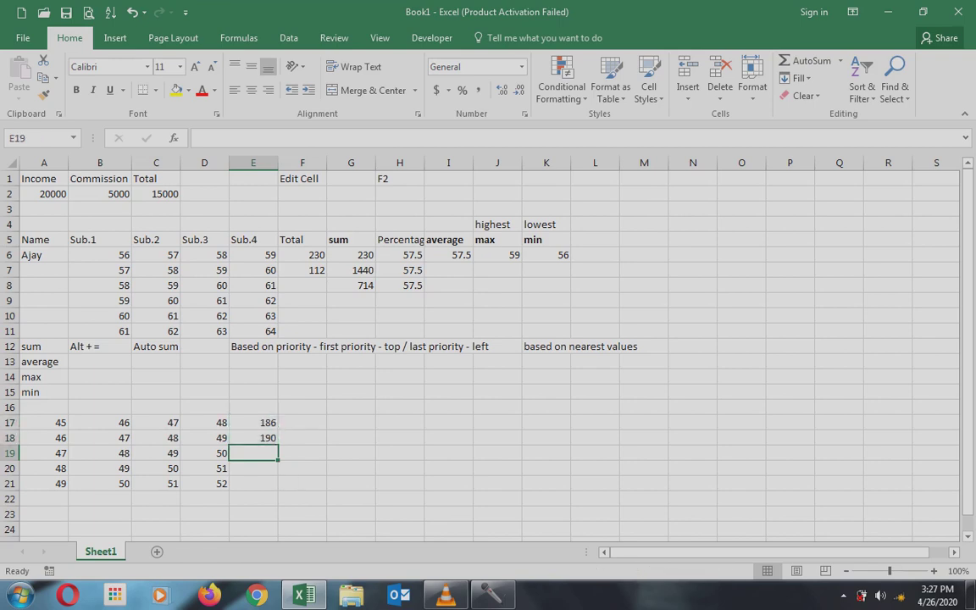
pyautogui.hotkey('alt', '=')
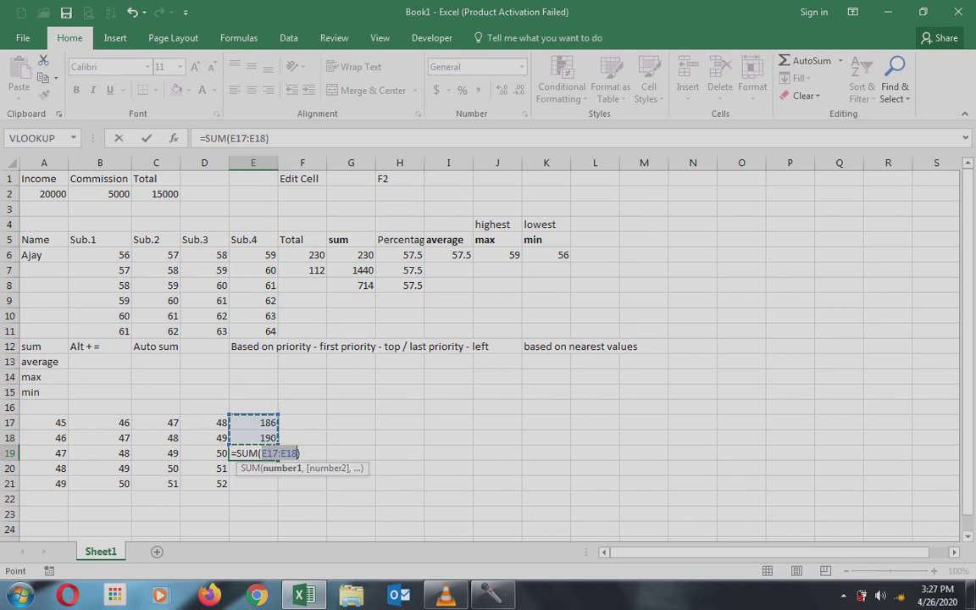
pyautogui.press('Return')
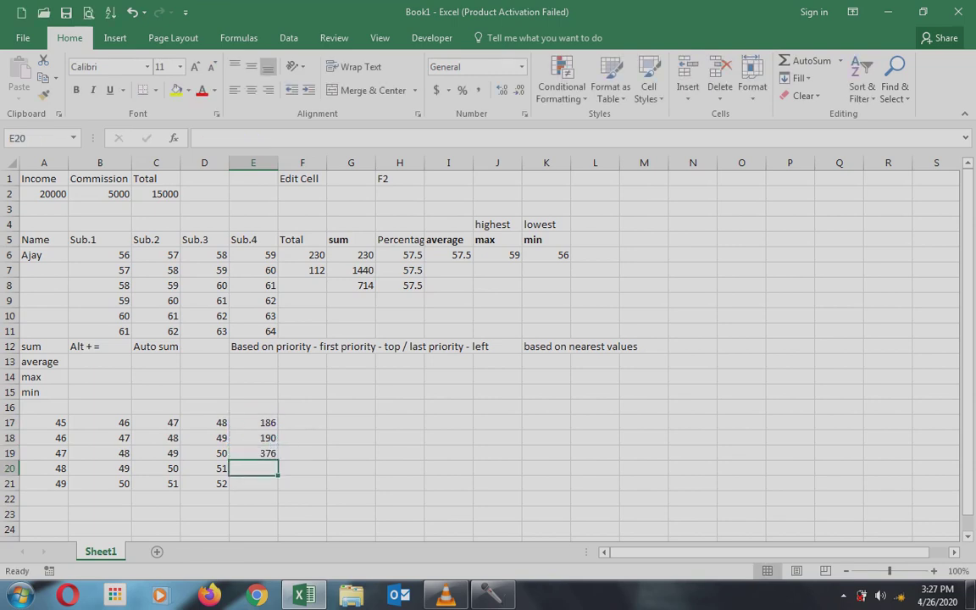
# Examine the column above K14, up to the min value in K6, as a possible AutoSum range
pyautogui.press('Up')
pyautogui.press('Up')
pyautogui.press('Up')
pyautogui.press('Up')
pyautogui.press('Up')
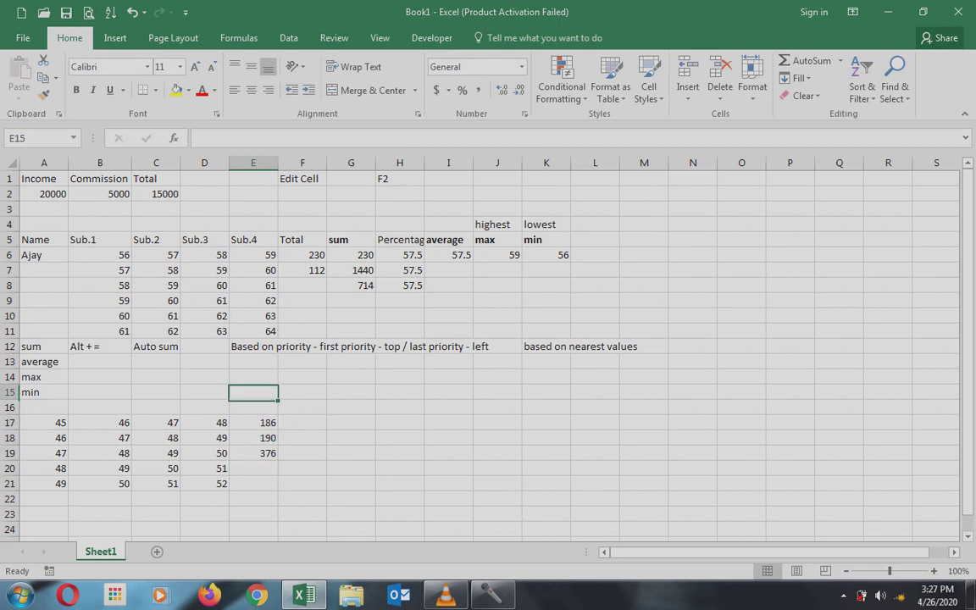
pyautogui.press('Right')
pyautogui.press('Right')
pyautogui.press('Right')
pyautogui.press('Right')
pyautogui.press('Right')
pyautogui.press('Right')
pyautogui.press('Right')
pyautogui.press('Right')
pyautogui.press('Right')
pyautogui.press('Right')
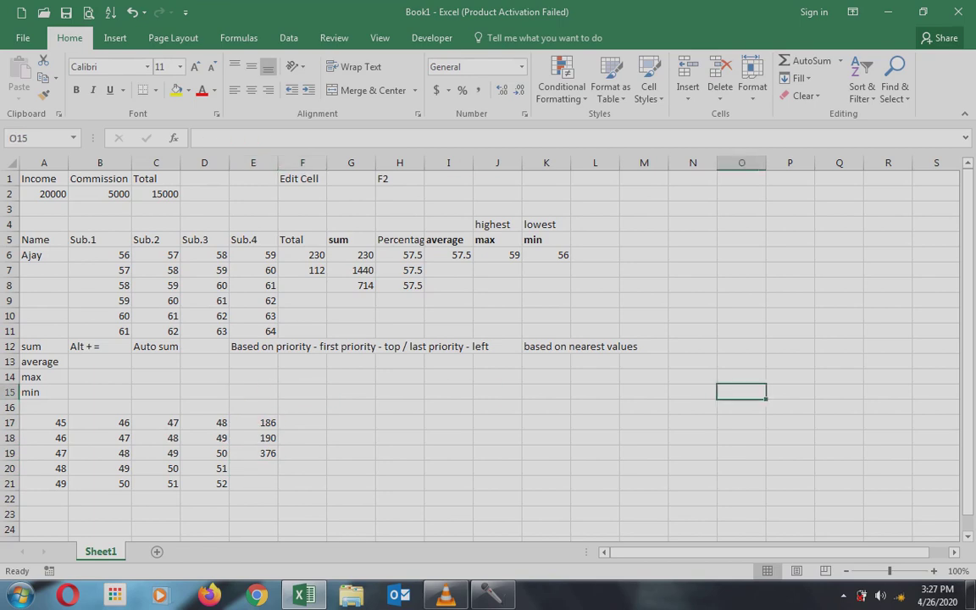
pyautogui.press('Up')
pyautogui.press('Left')
pyautogui.press('Left')
pyautogui.press('Left')
pyautogui.press('Left')
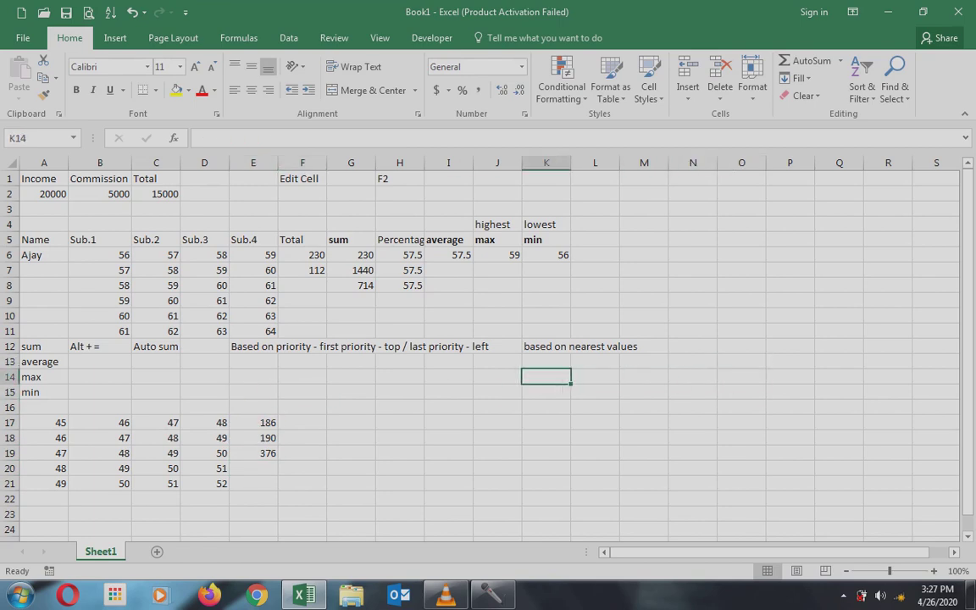
pyautogui.hotkey('shift', 'Up')
pyautogui.hotkey('shift', 'Up')
pyautogui.hotkey('shift', 'Up')
pyautogui.hotkey('shift', 'Up')
pyautogui.hotkey('shift', 'Up')
pyautogui.hotkey('shift', 'Up')
pyautogui.hotkey('shift', 'Up')
pyautogui.hotkey('shift', 'Up')
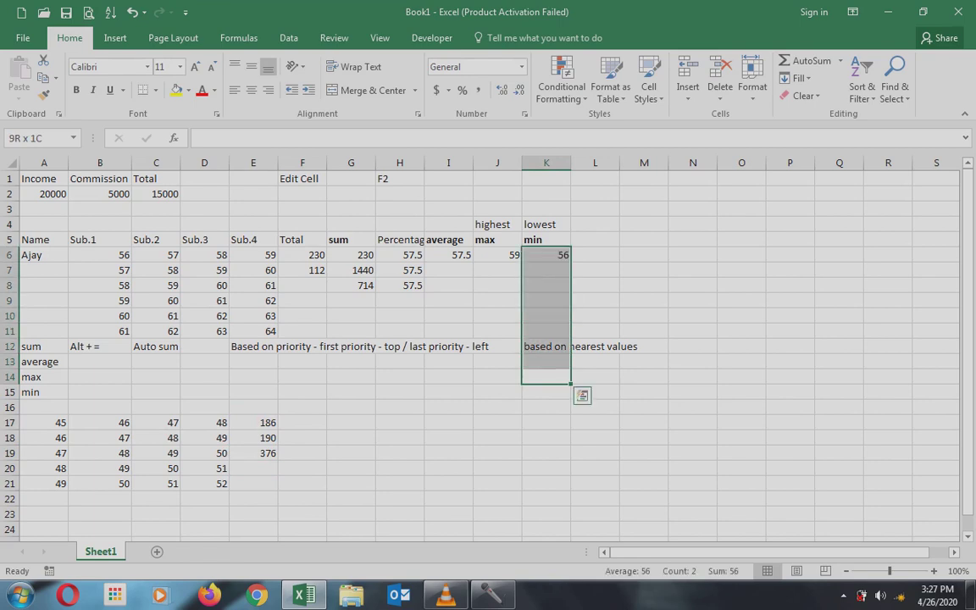
pyautogui.hotkey('shift', 'Down')
pyautogui.hotkey('shift', 'Down')
pyautogui.hotkey('shift', 'Down')
pyautogui.hotkey('shift', 'Down')
pyautogui.hotkey('shift', 'Down')
pyautogui.hotkey('shift', 'Down')
pyautogui.hotkey('shift', 'Down')
pyautogui.hotkey('shift', 'Down')
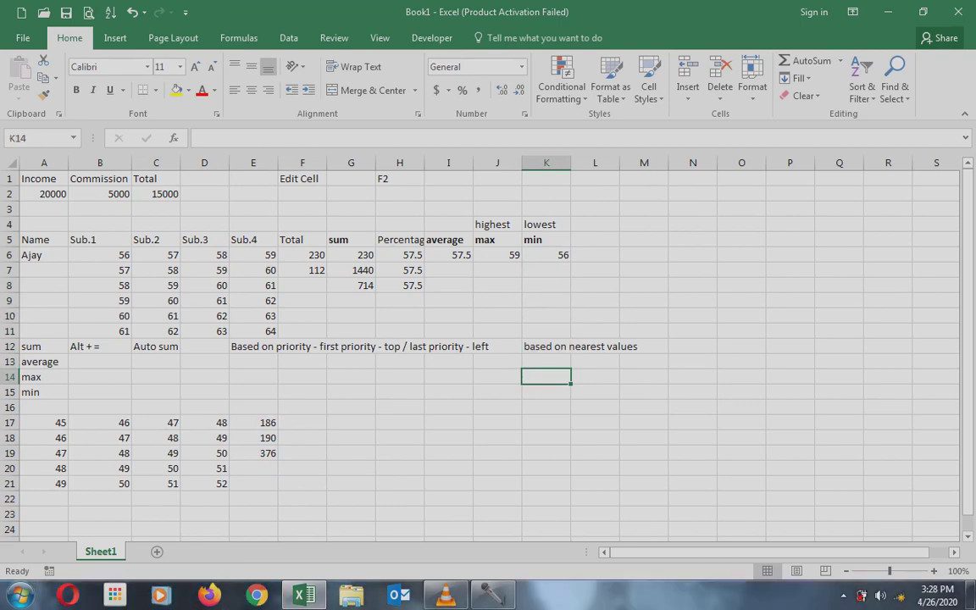
# Examine A14:J14 beside K14, and preview AutoSum's range K6:K13 in K14 without keeping the formula
pyautogui.hotkey('shift', 'Left')
pyautogui.hotkey('shift', 'Left')
pyautogui.hotkey('shift', 'Left')
pyautogui.hotkey('shift', 'Left')
pyautogui.hotkey('shift', 'Left')
pyautogui.hotkey('shift', 'Left')
pyautogui.hotkey('shift', 'Left')
pyautogui.hotkey('shift', 'Left')
pyautogui.hotkey('shift', 'Left')
pyautogui.hotkey('shift', 'Left')
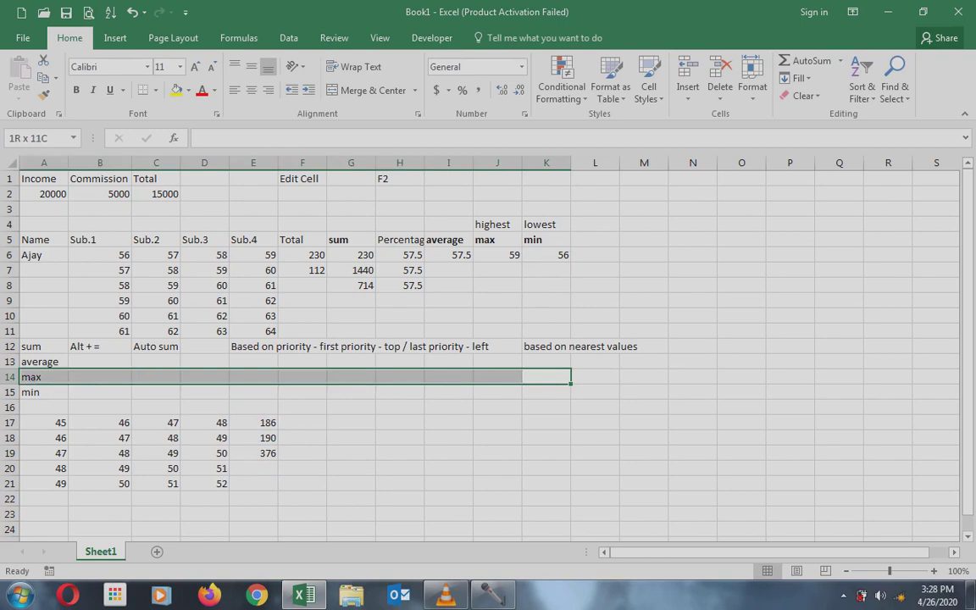
pyautogui.hotkey('shift', 'Right')
pyautogui.hotkey('shift', 'Right')
pyautogui.hotkey('shift', 'Right')
pyautogui.hotkey('shift', 'Right')
pyautogui.hotkey('shift', 'Right')
pyautogui.hotkey('shift', 'Right')
pyautogui.hotkey('shift', 'Right')
pyautogui.hotkey('shift', 'Right')
pyautogui.hotkey('shift', 'Right')
pyautogui.hotkey('shift', 'Right')
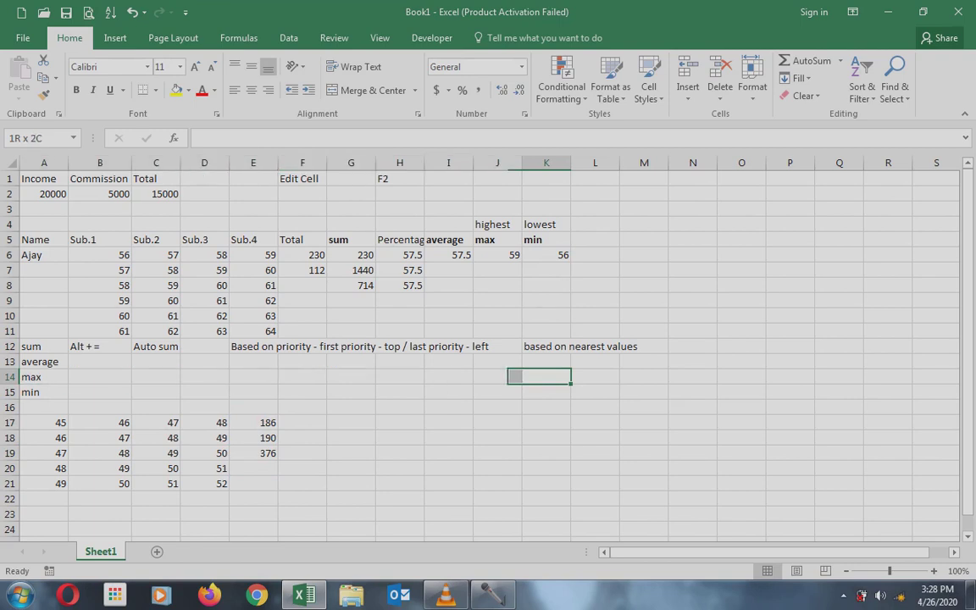
pyautogui.hotkey('alt', '=')
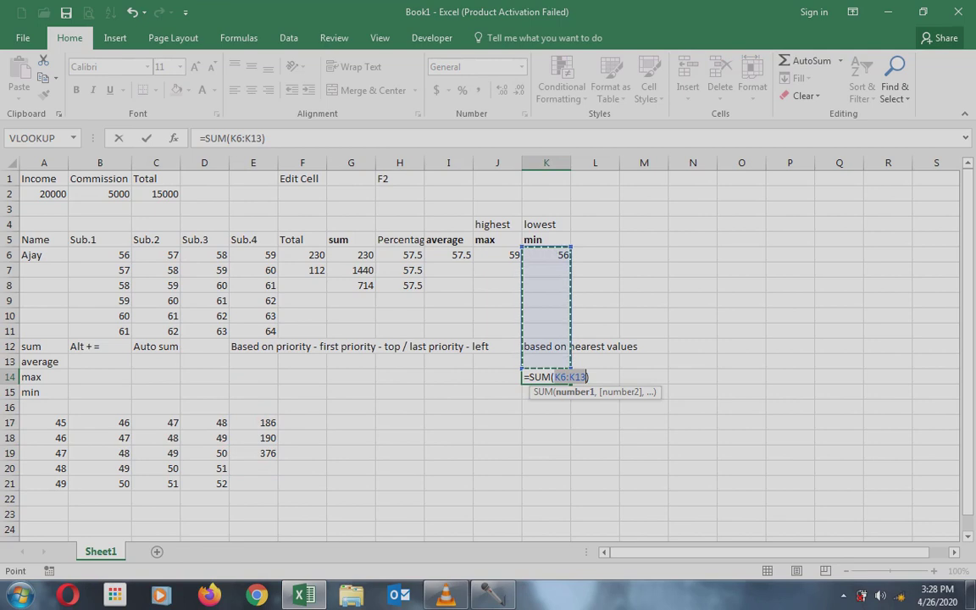
pyautogui.press('Escape')
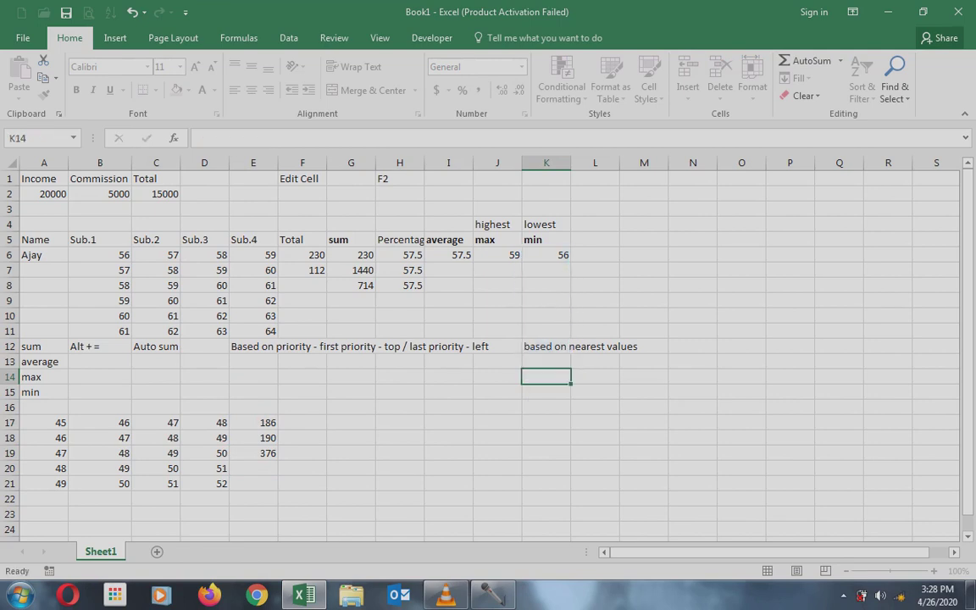
# Examine the column above P13, up to P2, for values that AutoSum could pick
pyautogui.press('Right')
pyautogui.press('Right')
pyautogui.press('Right')
pyautogui.press('Right')
pyautogui.press('Right')
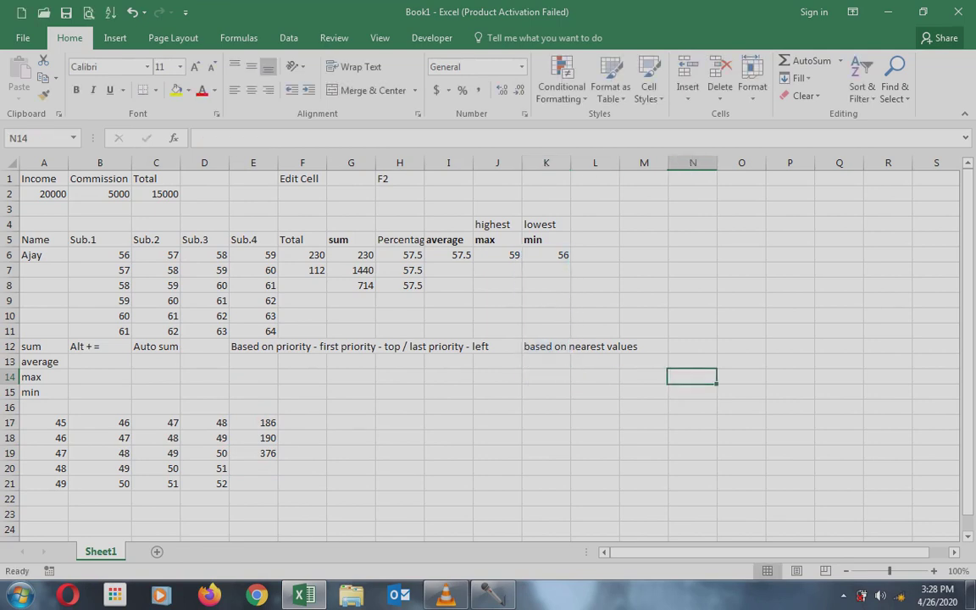
pyautogui.press('Up')
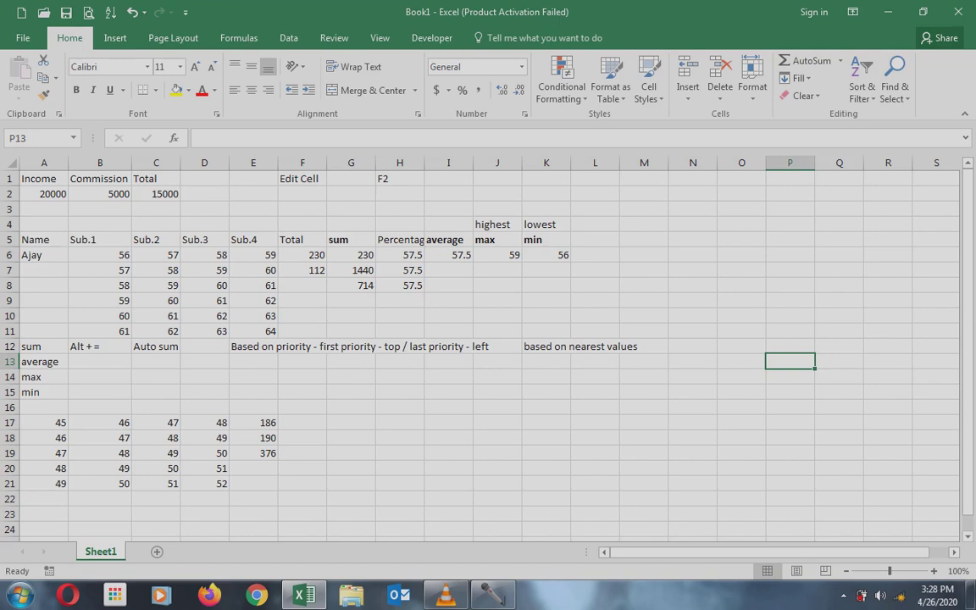
pyautogui.hotkey('shift', 'Up')
pyautogui.hotkey('shift', 'Up')
pyautogui.hotkey('shift', 'Up')
pyautogui.hotkey('shift', 'Up')
pyautogui.hotkey('shift', 'Up')
pyautogui.hotkey('shift', 'Up')
pyautogui.hotkey('shift', 'Up')
pyautogui.hotkey('shift', 'Up')
pyautogui.hotkey('shift', 'Up')
pyautogui.hotkey('shift', 'Up')
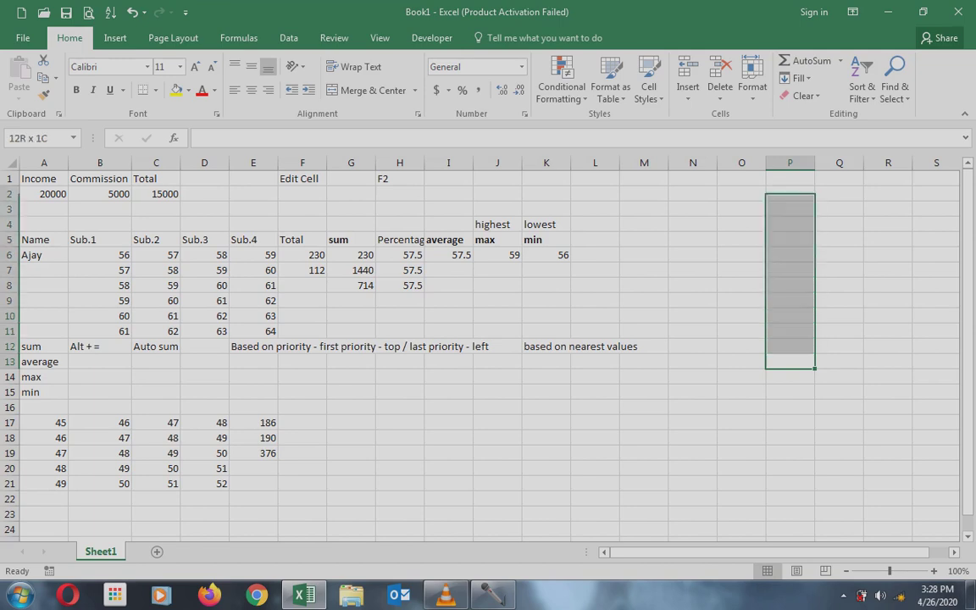
pyautogui.hotkey('shift', 'Down')
pyautogui.hotkey('shift', 'Down')
pyautogui.hotkey('shift', 'Down')
pyautogui.hotkey('shift', 'Down')
pyautogui.hotkey('shift', 'Down')
pyautogui.hotkey('shift', 'Down')
pyautogui.hotkey('shift', 'Down')
pyautogui.hotkey('shift', 'Down')
pyautogui.hotkey('shift', 'Down')
pyautogui.hotkey('shift', 'Down')
# Examine the row beside P13, and preview AutoSum in P13 without keeping the formula
pyautogui.hotkey('shift', 'Left')
pyautogui.hotkey('shift', 'Left')
pyautogui.hotkey('shift', 'Left')
pyautogui.hotkey('shift', 'Left')
pyautogui.hotkey('shift', 'Left')
pyautogui.hotkey('shift', 'Left')
pyautogui.hotkey('shift', 'Left')
pyautogui.hotkey('shift', 'Left')
pyautogui.hotkey('shift', 'Left')
pyautogui.hotkey('shift', 'Left')
pyautogui.hotkey('shift', 'Left')
pyautogui.hotkey('shift', 'Left')
pyautogui.hotkey('shift', 'Left')
pyautogui.hotkey('shift', 'Left')
pyautogui.hotkey('shift', 'Left')
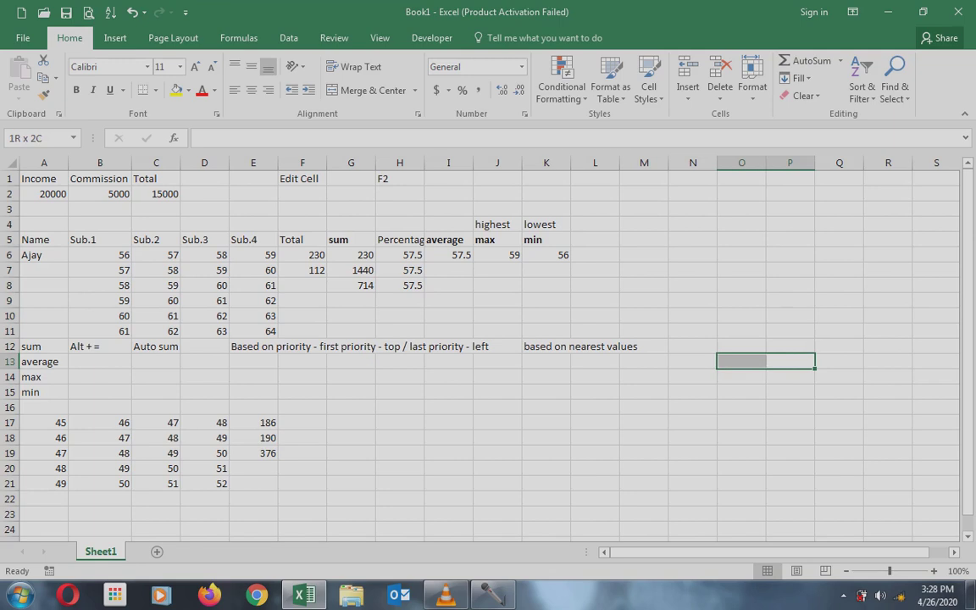
pyautogui.hotkey('shift', 'Right')
pyautogui.hotkey('shift', 'Right')
pyautogui.hotkey('shift', 'Right')
pyautogui.hotkey('shift', 'Right')
pyautogui.hotkey('shift', 'Right')
pyautogui.hotkey('shift', 'Right')
pyautogui.hotkey('shift', 'Right')
pyautogui.hotkey('shift', 'Right')
pyautogui.hotkey('shift', 'Right')
pyautogui.hotkey('shift', 'Right')
pyautogui.hotkey('shift', 'Right')
pyautogui.hotkey('shift', 'Right')
pyautogui.hotkey('shift', 'Right')
pyautogui.hotkey('shift', 'Right')
pyautogui.hotkey('shift', 'Right')
pyautogui.hotkey('shift', 'Right')
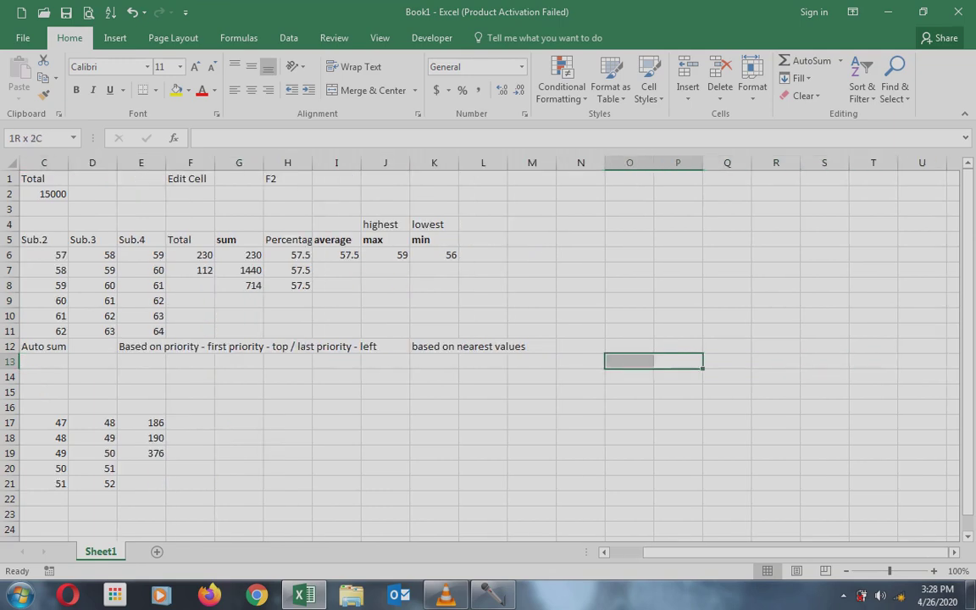
pyautogui.hotkey('shift', 'Left')
pyautogui.hotkey('alt', '=')
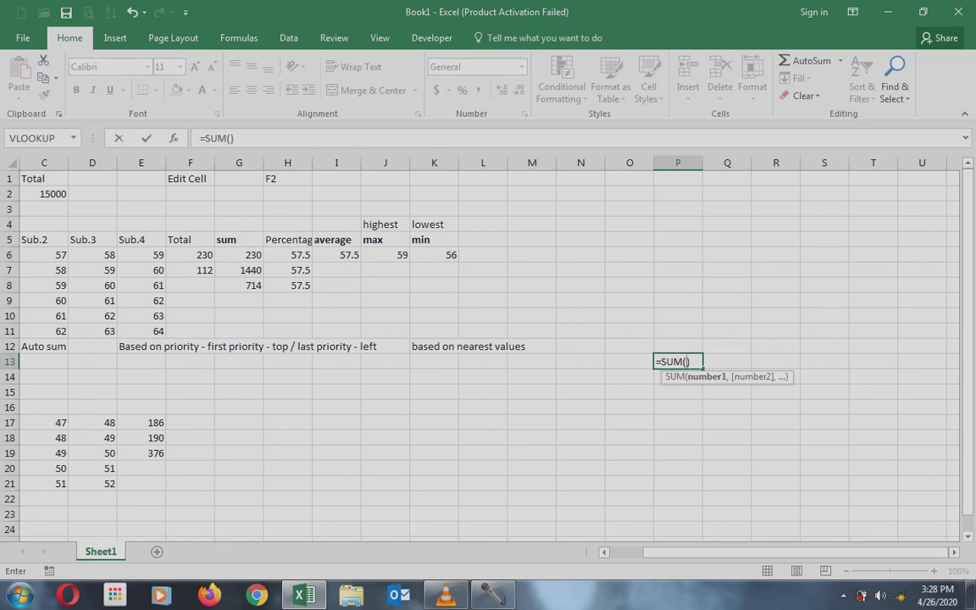
pyautogui.press('Escape')
# Enter the note "Selection using arrow keys" in E13
pyautogui.press('Left')
pyautogui.press('Left')
pyautogui.press('Left')
pyautogui.press('Left')
pyautogui.press('Left')
pyautogui.press('Left')
pyautogui.press('Left')
pyautogui.press('Left')
pyautogui.press('Left')
pyautogui.press('Left')
pyautogui.press('Left')
pyautogui.press('Left')
pyautogui.press('Left')
pyautogui.press('Left')
pyautogui.press('Left')
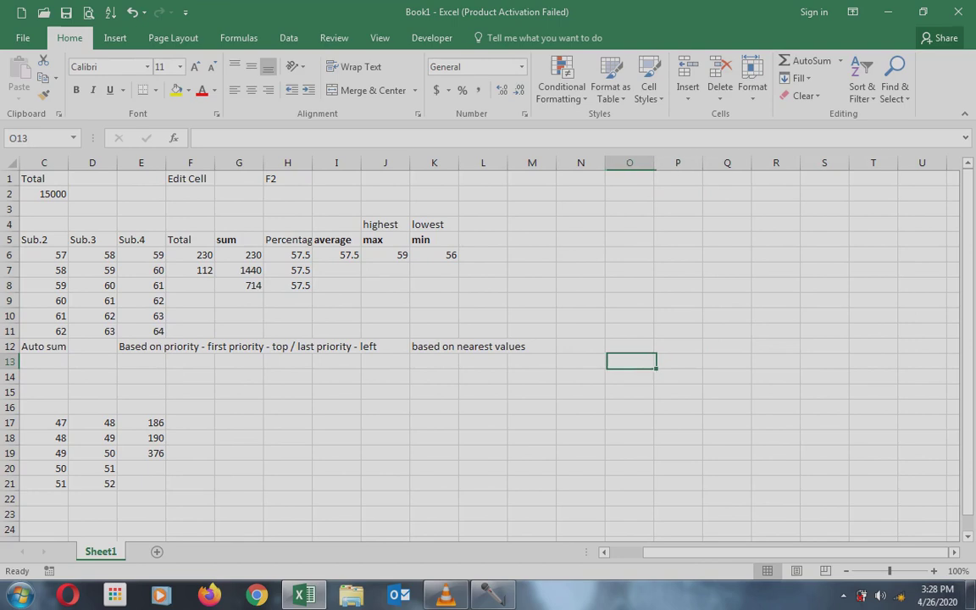
pyautogui.press('Right')
pyautogui.press('Right')
pyautogui.press('Right')
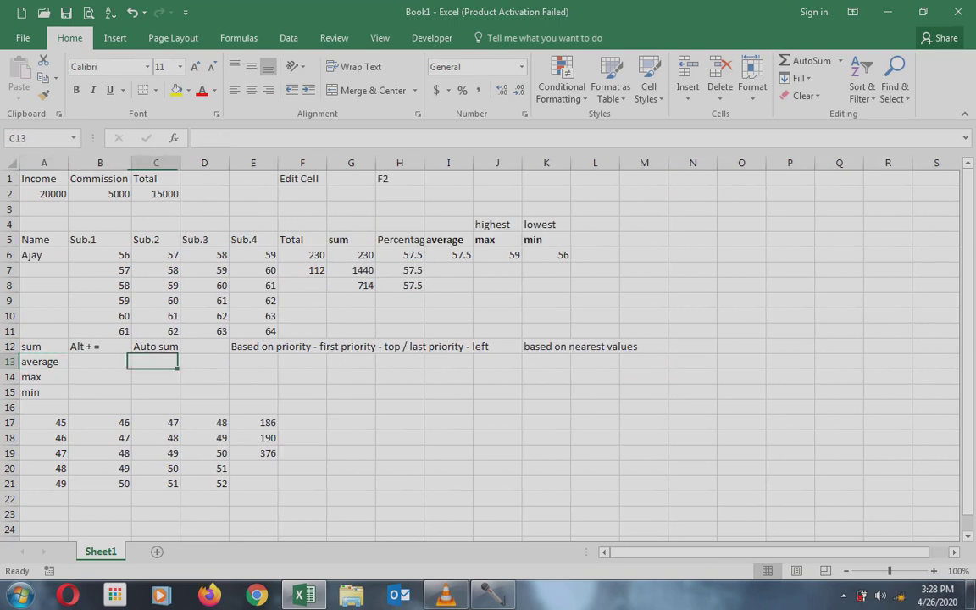
pyautogui.press('Down')
pyautogui.press('Right')
pyautogui.press('Up')
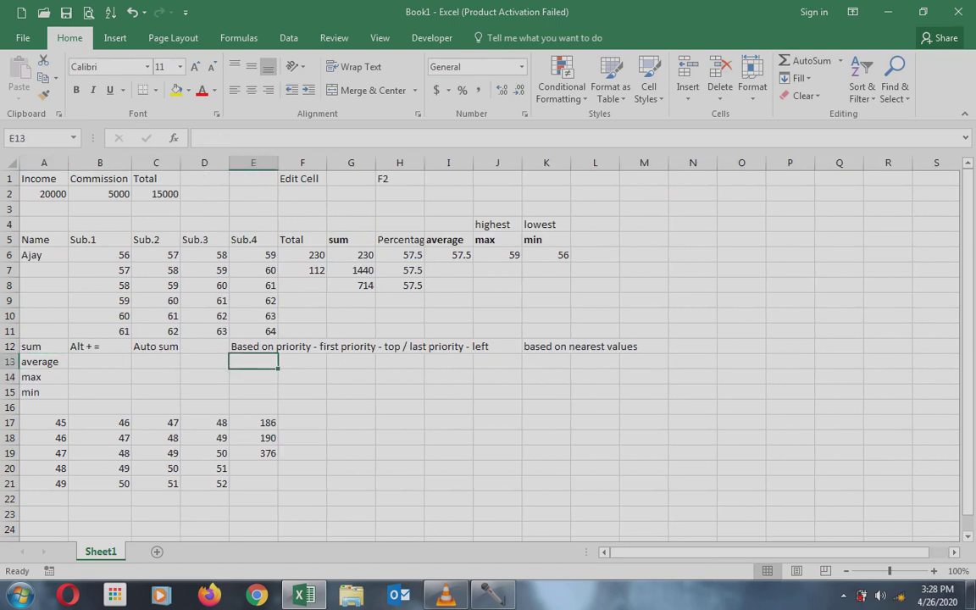
pyautogui.write('Select')
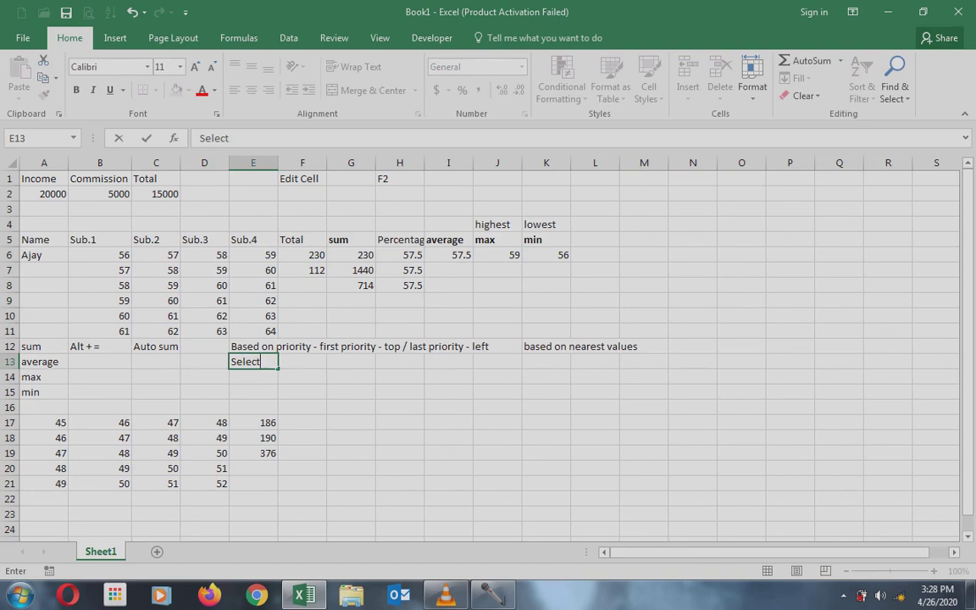
pyautogui.write('ion using a')
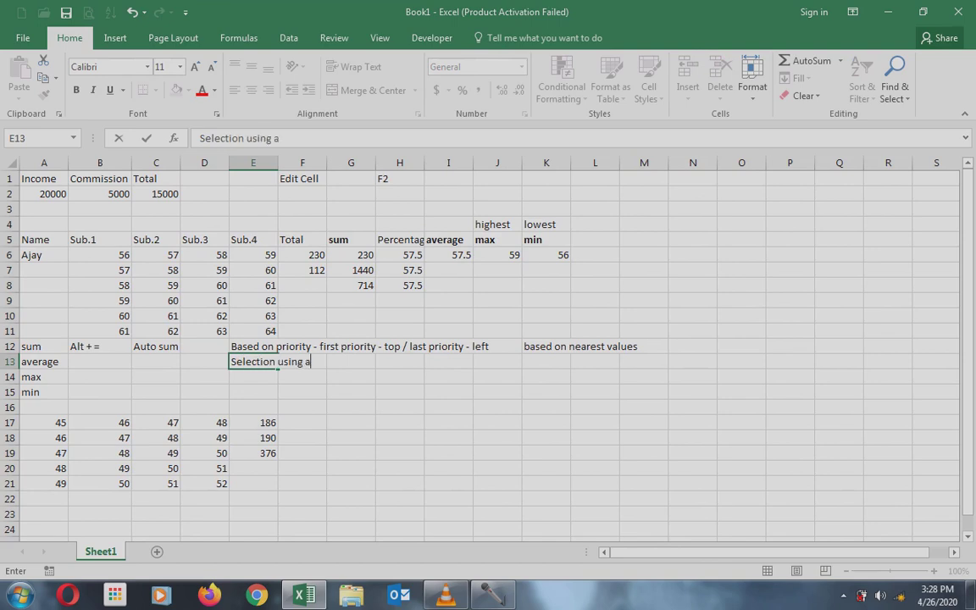
pyautogui.write('rrow keys')
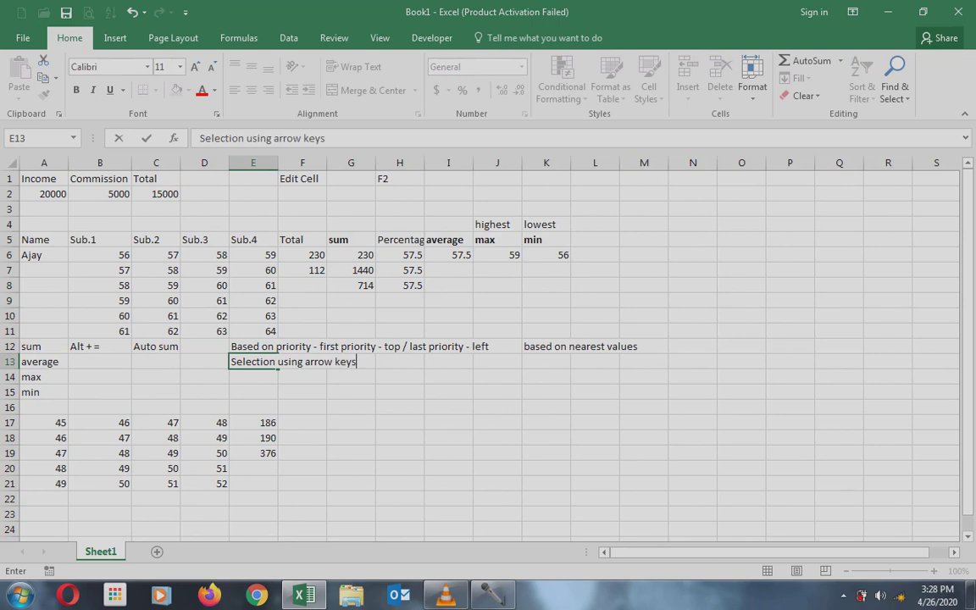
pyautogui.press('Return')
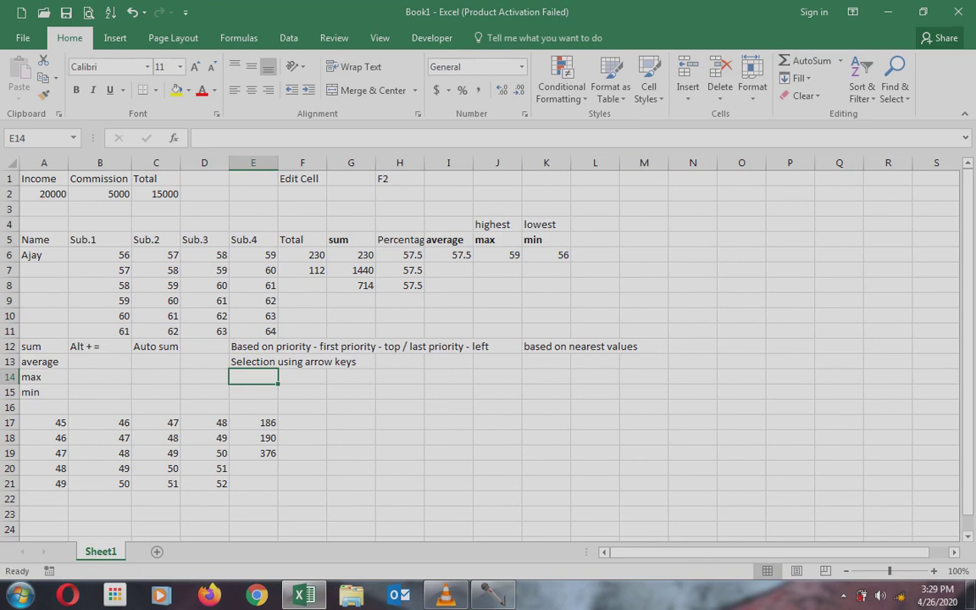
# Enter "Move cursor" in E14 and "Arrow keys" in H14
pyautogui.press('Up')
pyautogui.press('Right')
pyautogui.press('Right')
pyautogui.press('Right')
pyautogui.press('Right')
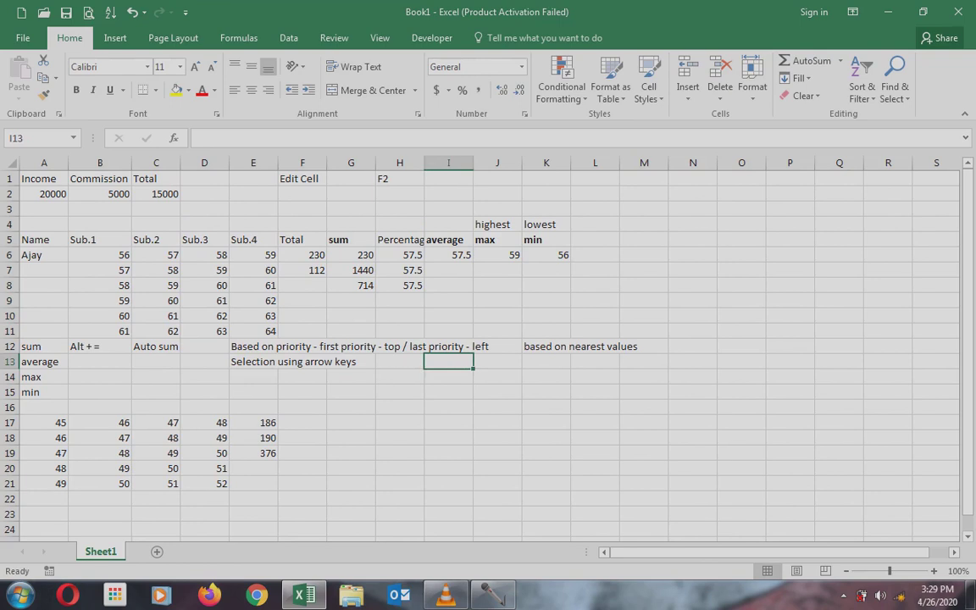
pyautogui.press('Left')
pyautogui.press('Left')
pyautogui.press('Left')
pyautogui.press('Left')
pyautogui.press('Down')
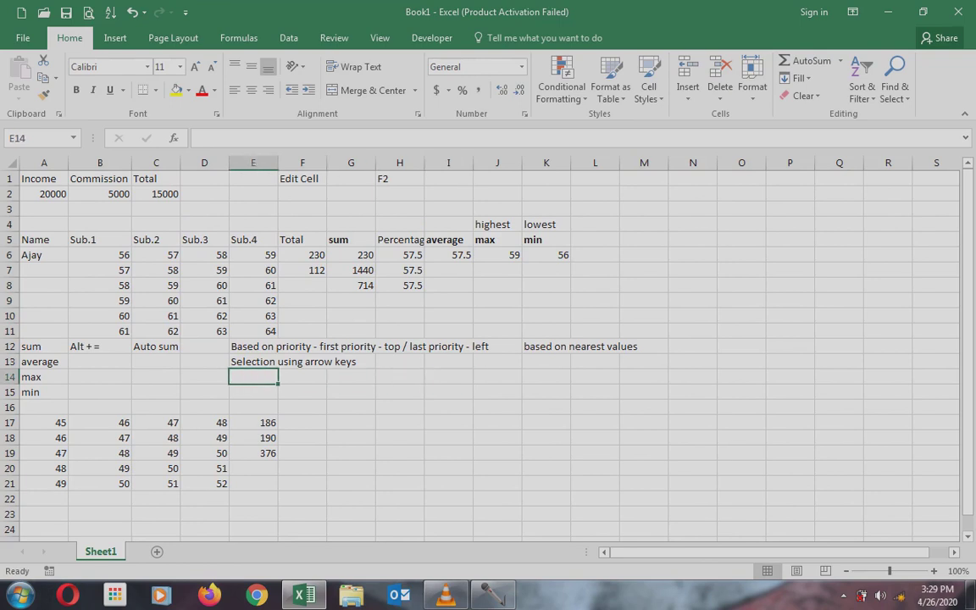
pyautogui.write('Cu')
pyautogui.press('BackSpace')
pyautogui.press('BackSpace')
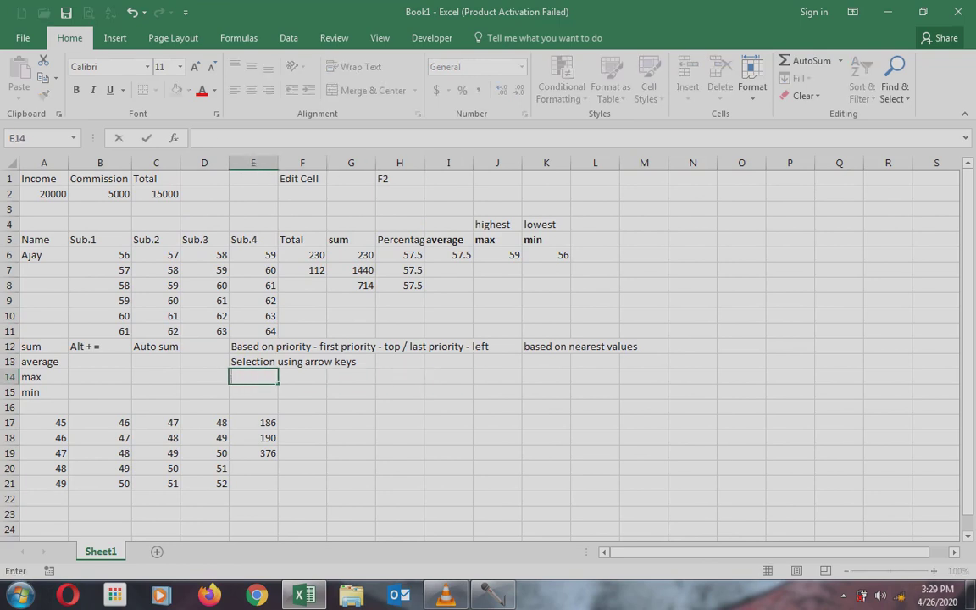
pyautogui.write('Move cursor')
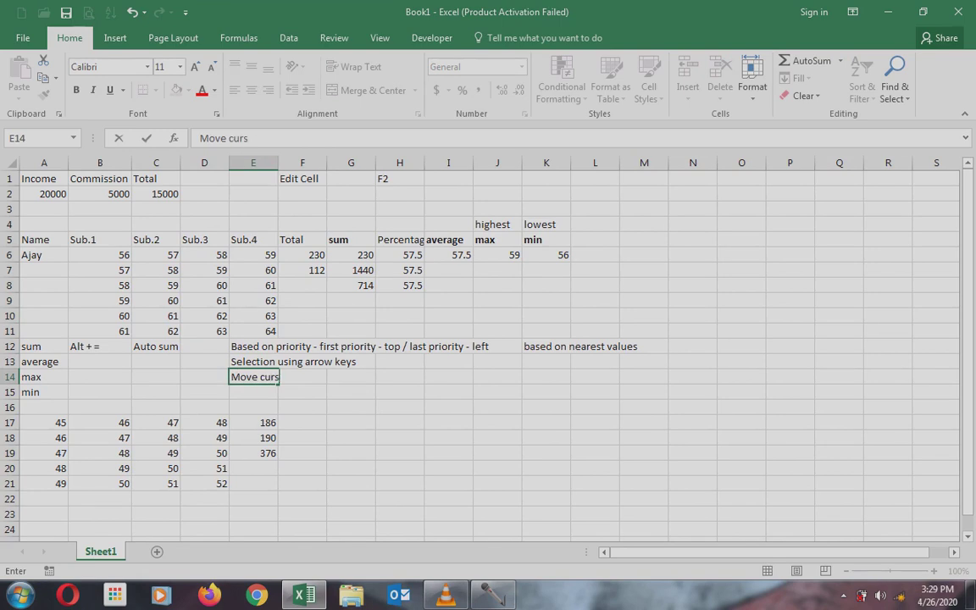
pyautogui.press('Right')
pyautogui.press('Right')
pyautogui.press('Right')
pyautogui.write('Ar')
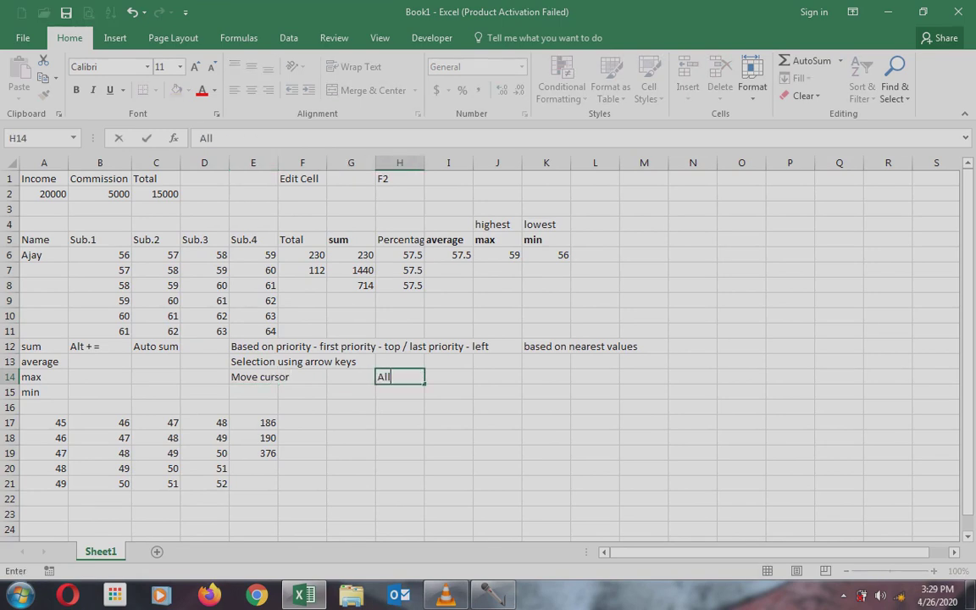
pyautogui.write('row keys')
pyautogui.press('Left')
# Enter "Shift + Arrow keys" in H13, beside the note on selection
pyautogui.press('Left')
pyautogui.press('Left')
pyautogui.press('Up')
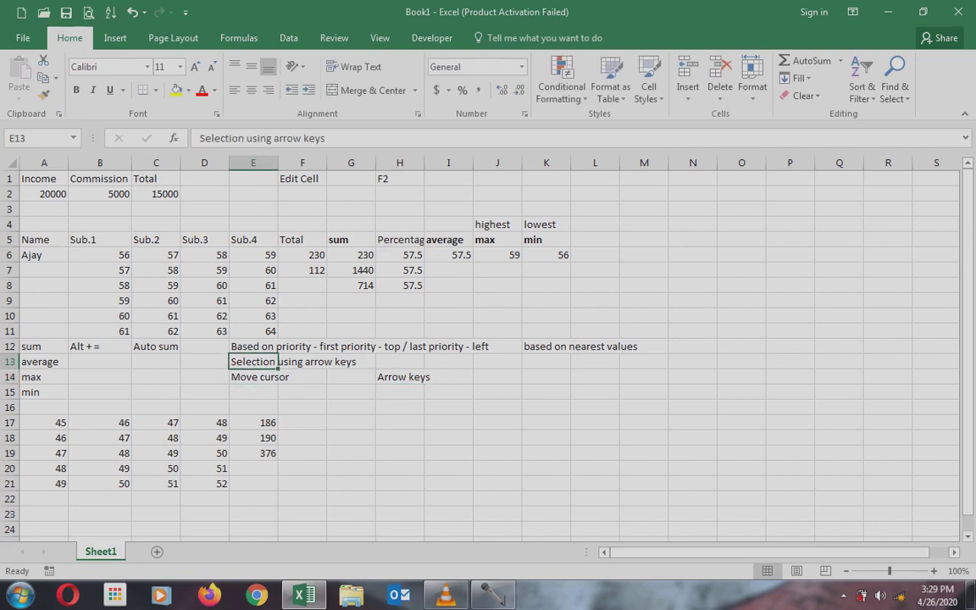
pyautogui.hotkey('shift', 'Right')
pyautogui.hotkey('shift', 'Right')
pyautogui.press('Right')
pyautogui.press('Right')
pyautogui.press('Right')
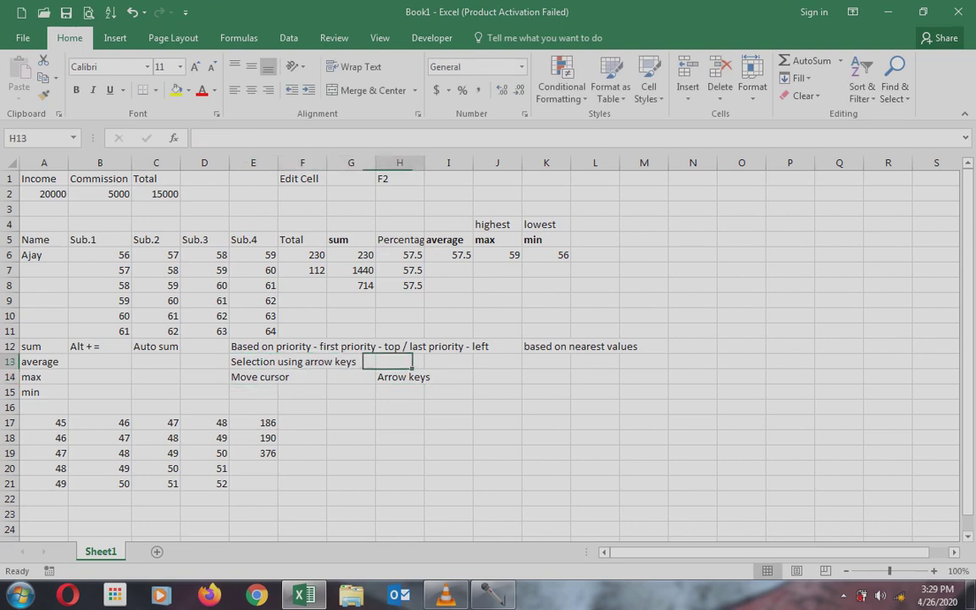
pyautogui.press('Right')
pyautogui.press('Left')
pyautogui.write('S')
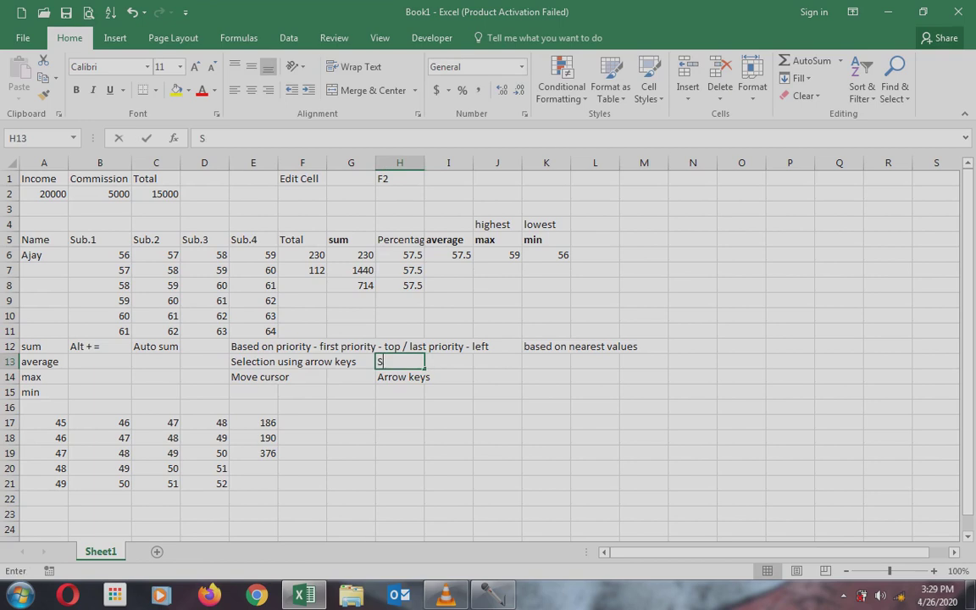
pyautogui.write('hift _+')
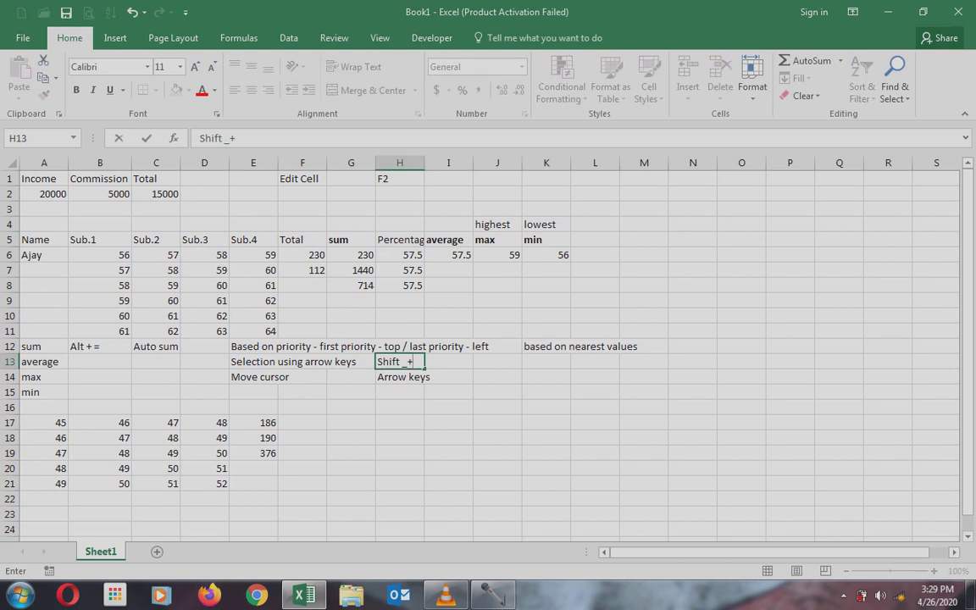
pyautogui.press('BackSpace')
pyautogui.press('BackSpace')
pyautogui.press('BackSpace')
pyautogui.write('+ Arrow keys')
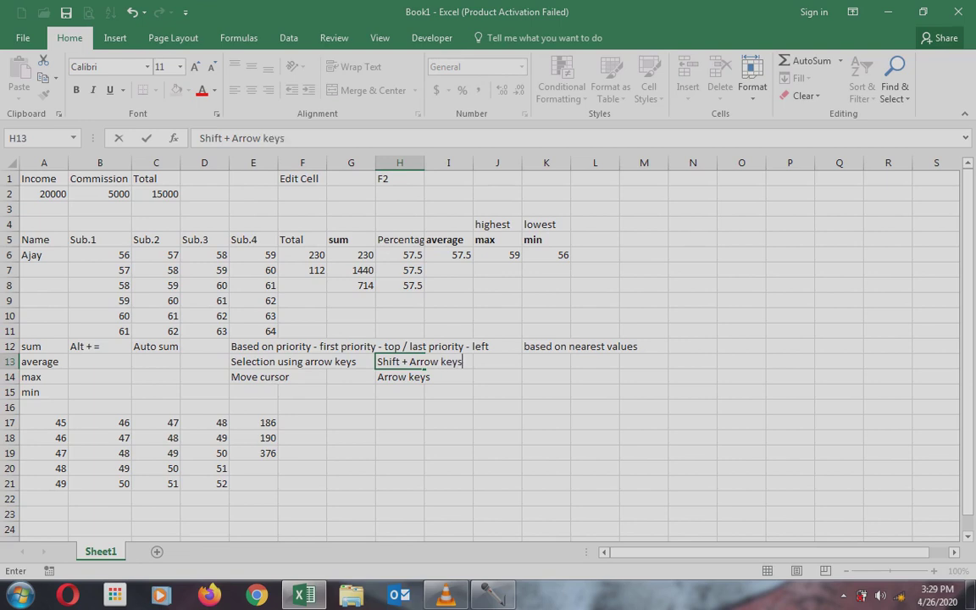
pyautogui.press('Return')
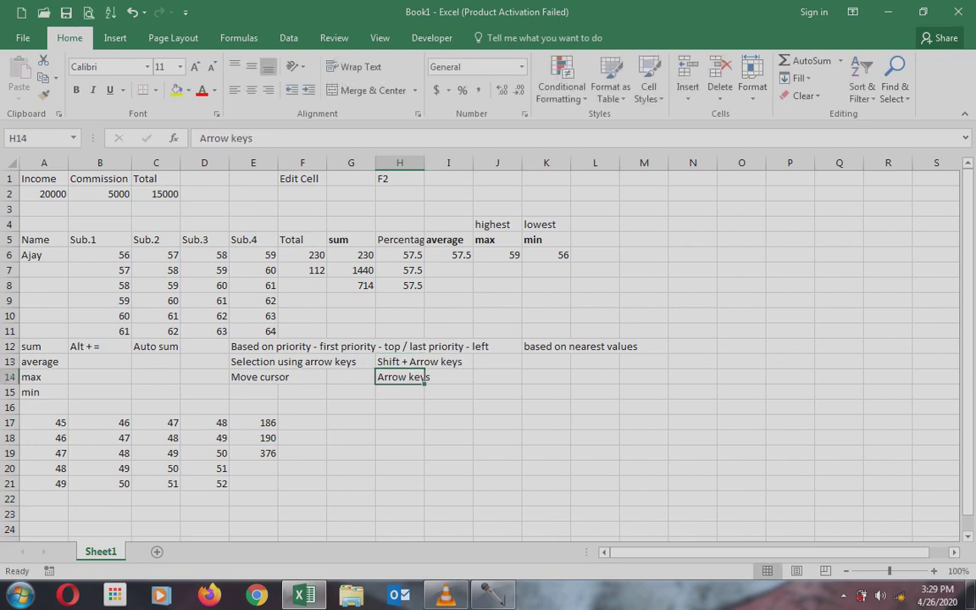
# Use AutoSum in O14 with the range set manually to A17:D21
pyautogui.press('Right')
pyautogui.press('Right')
pyautogui.press('Right')
pyautogui.press('Right')
pyautogui.press('Right')
pyautogui.press('Right')
pyautogui.press('Right')
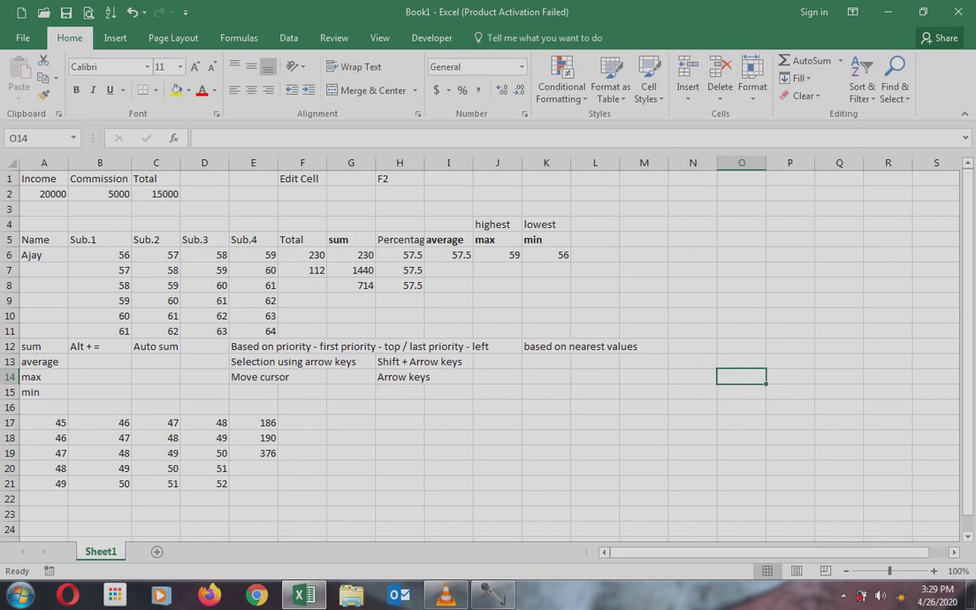
pyautogui.hotkey('alt', '=')
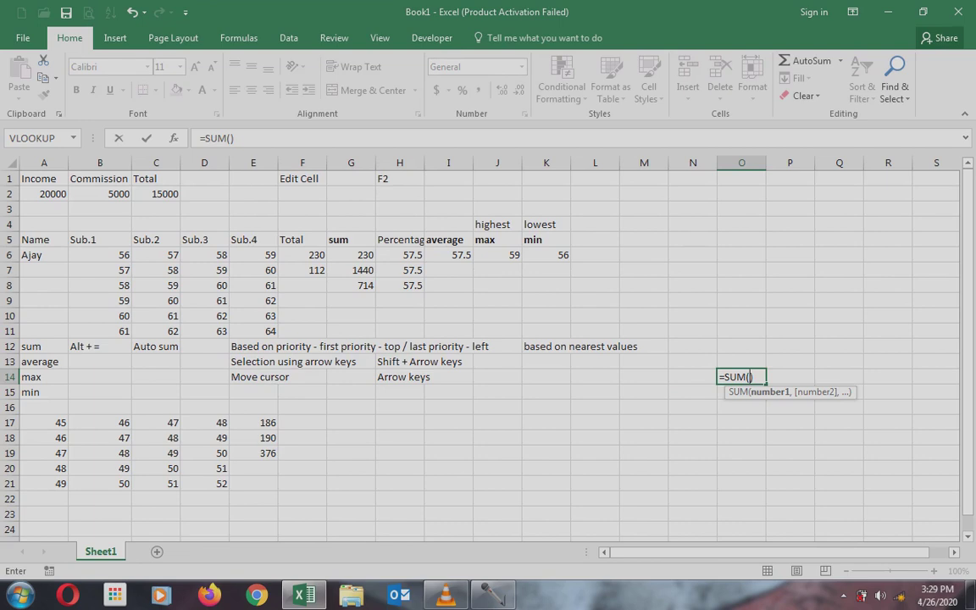
pyautogui.press('Left')
pyautogui.press('Left')
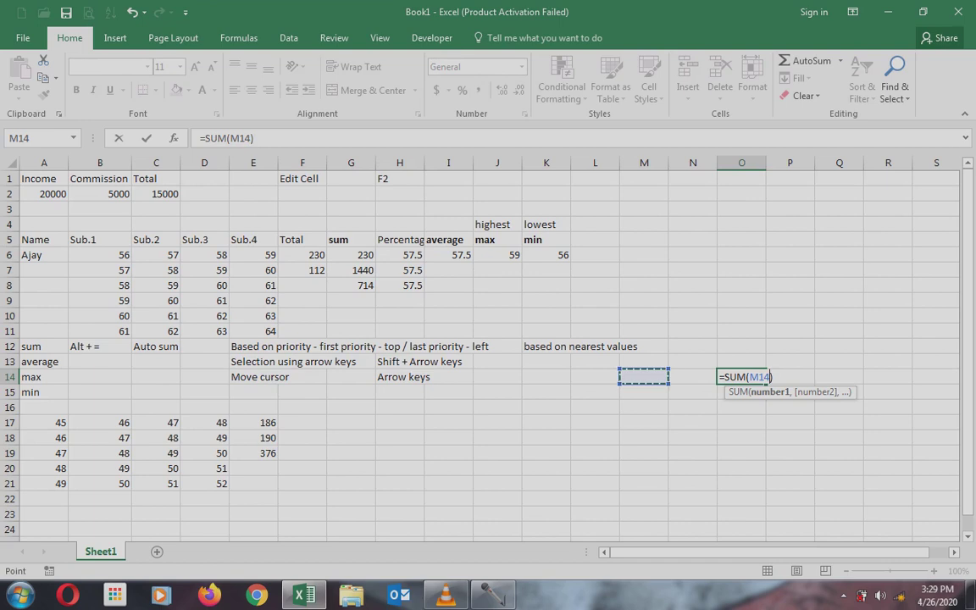
pyautogui.press('Left')
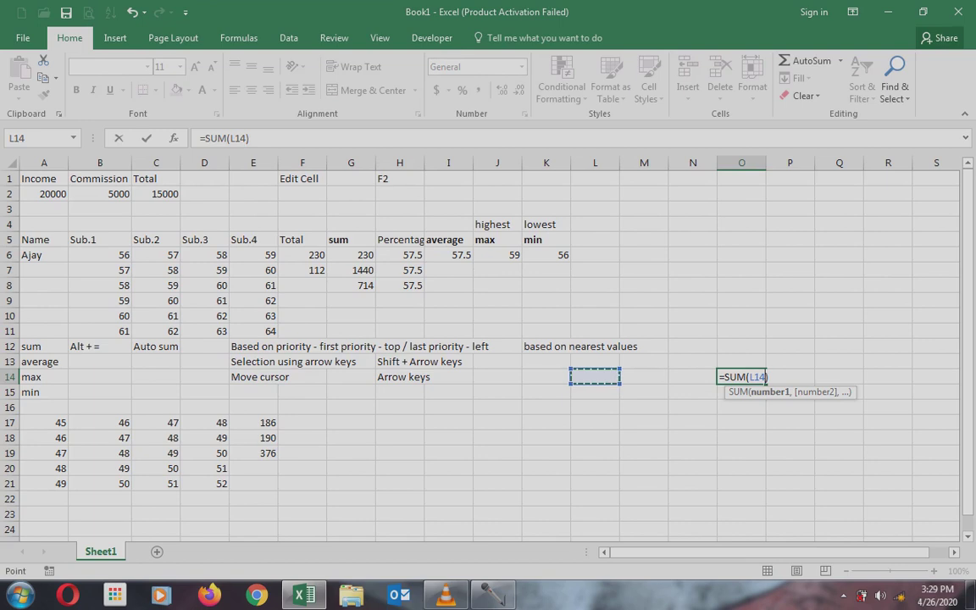
pyautogui.press('Left')
pyautogui.press('Left')
pyautogui.press('Left')
pyautogui.press('Left')
pyautogui.press('Left')
pyautogui.press('Left')
pyautogui.press('Left')
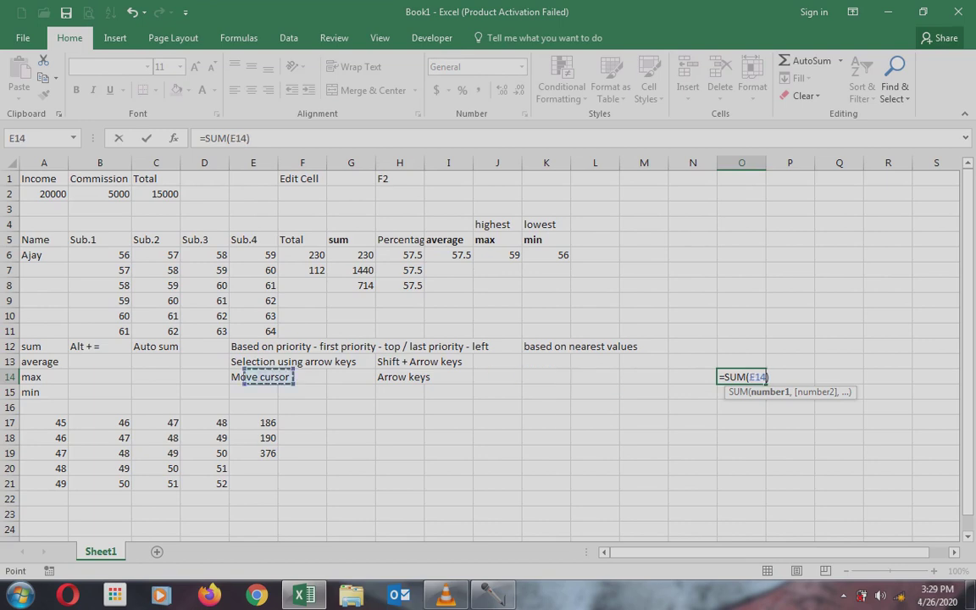
pyautogui.press('Left')
pyautogui.press('Left')
pyautogui.press('Left')
pyautogui.press('Left')
pyautogui.press('Down')
pyautogui.press('Down')
pyautogui.press('Down')
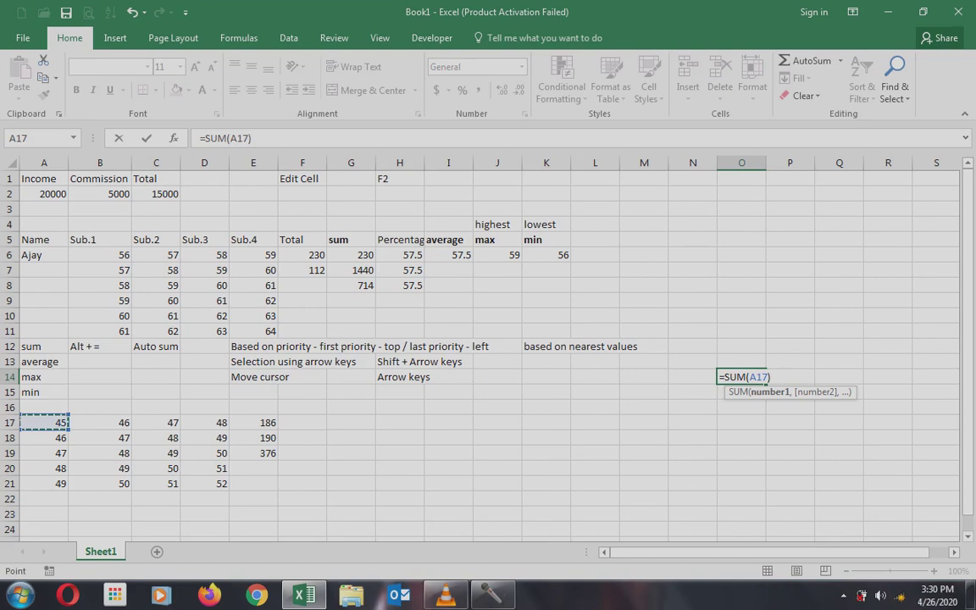
pyautogui.hotkey('shift', 'Right')
pyautogui.hotkey('shift', 'Right')
pyautogui.hotkey('shift', 'Right')
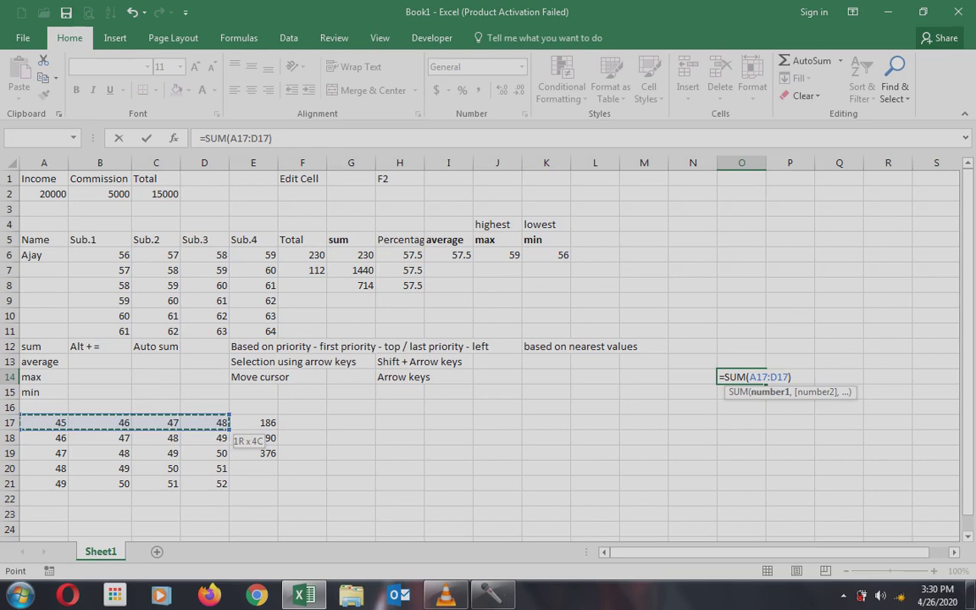
pyautogui.hotkey('shift', 'Down')
pyautogui.hotkey('shift', 'Down')
pyautogui.hotkey('shift', 'Down')
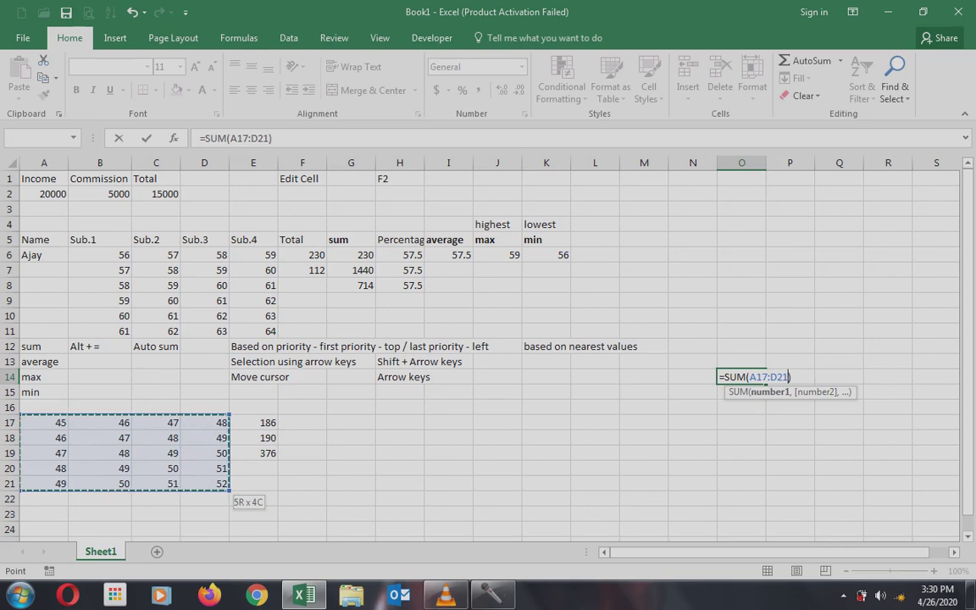
pyautogui.press('Return')
# Review the range referenced by the SUM formula in O14, leaving the formula as it is
pyautogui.press('Up')
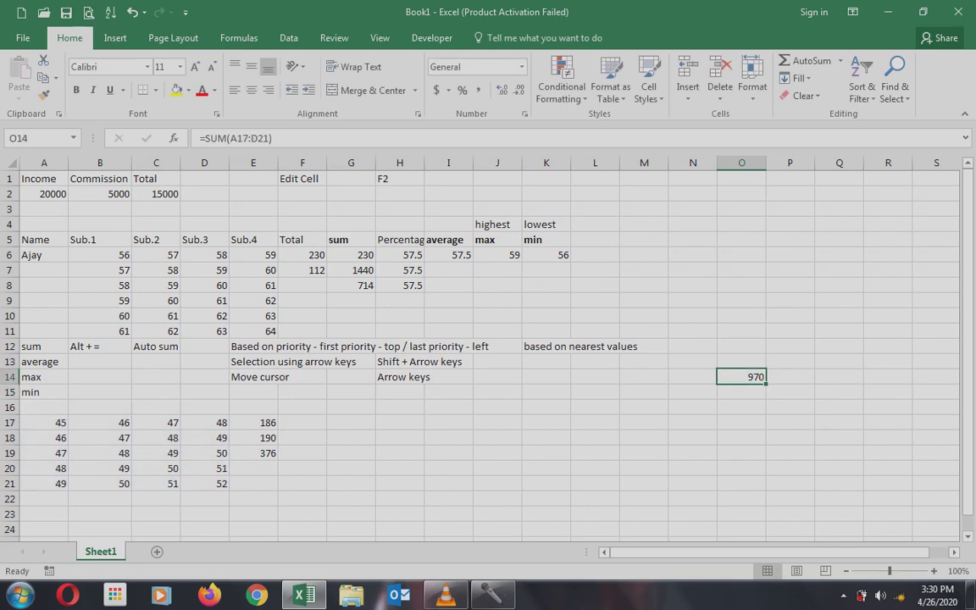
pyautogui.press('F2')
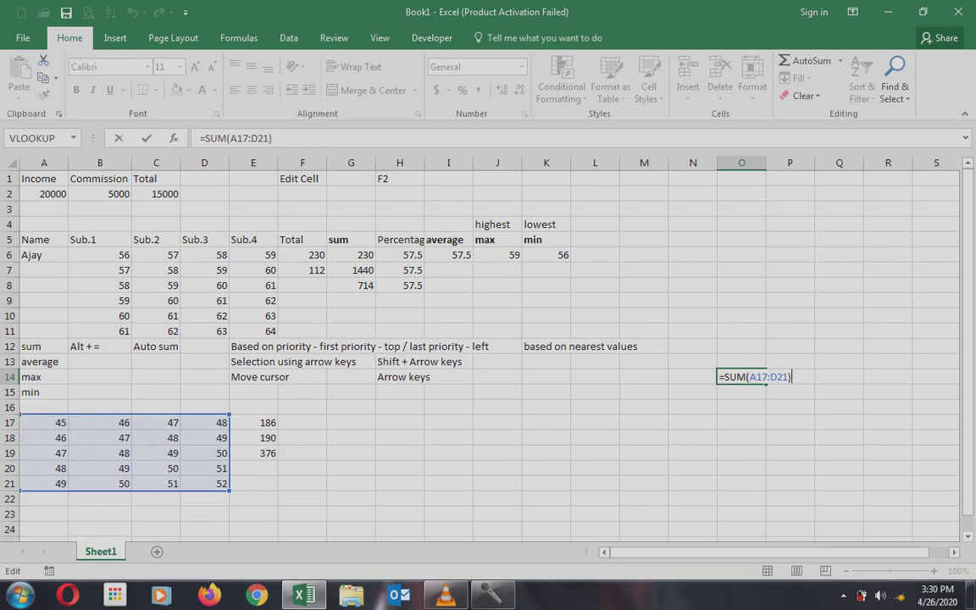
pyautogui.press('Return')
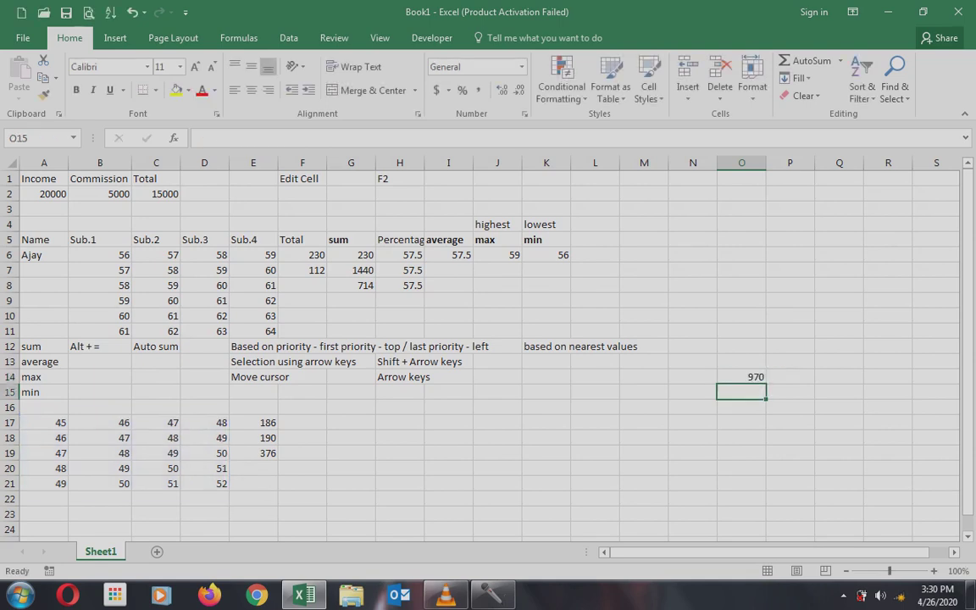
# Select E13:I13 to review the note on selecting cells with the arrow keys
pyautogui.press('Up')
pyautogui.press('Left')
pyautogui.press('Left')
pyautogui.press('Left')
pyautogui.press('Left')
pyautogui.press('Left')
pyautogui.press('Left')
pyautogui.press('Left')
pyautogui.press('Left')
pyautogui.press('Left')
pyautogui.press('Left')
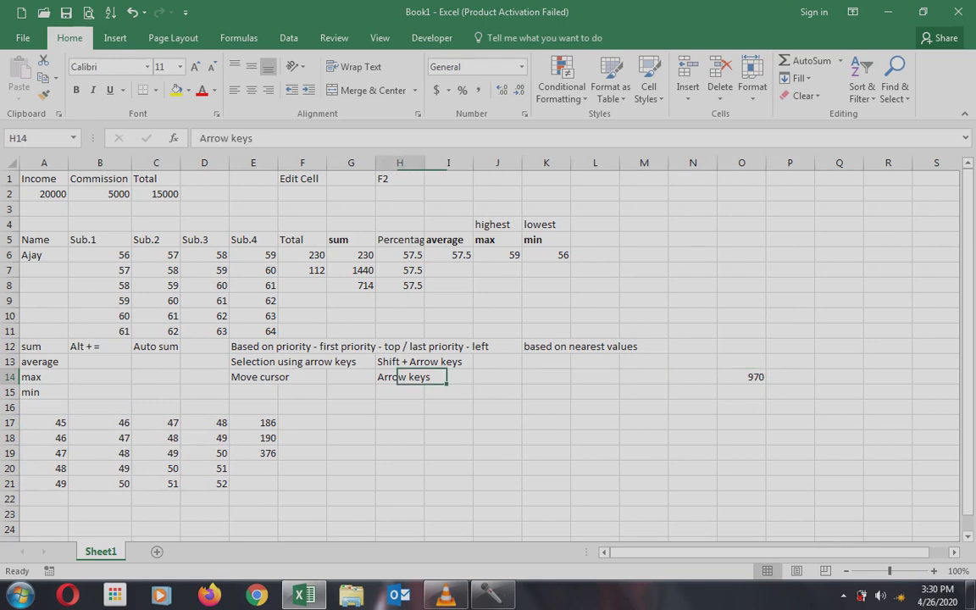
pyautogui.press('Up')
pyautogui.hotkey('shift', 'Right')
pyautogui.hotkey('shift', 'Right')
pyautogui.hotkey('shift', 'Right')
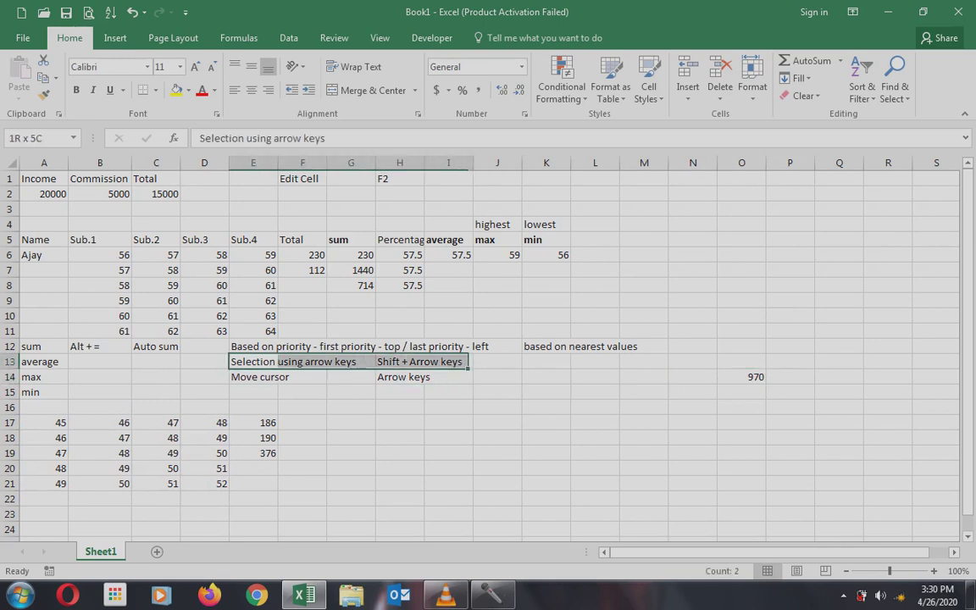
# Select A12:J12 to review the notes on AutoSum and its range priority
pyautogui.press('Up')
pyautogui.press('Left')
pyautogui.press('Left')
pyautogui.press('Left')
pyautogui.press('Left')
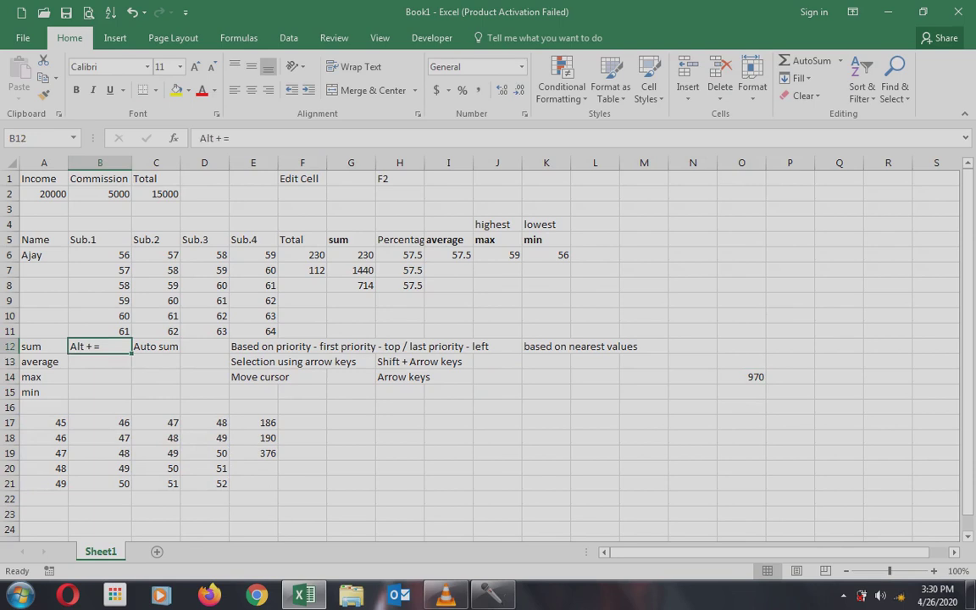
pyautogui.hotkey('shift', 'Right')
pyautogui.hotkey('shift', 'Right')
pyautogui.hotkey('shift', 'Right')
pyautogui.hotkey('shift', 'Right')
pyautogui.hotkey('shift', 'Right')
pyautogui.hotkey('shift', 'Right')
pyautogui.hotkey('shift', 'Right')
pyautogui.hotkey('shift', 'Right')
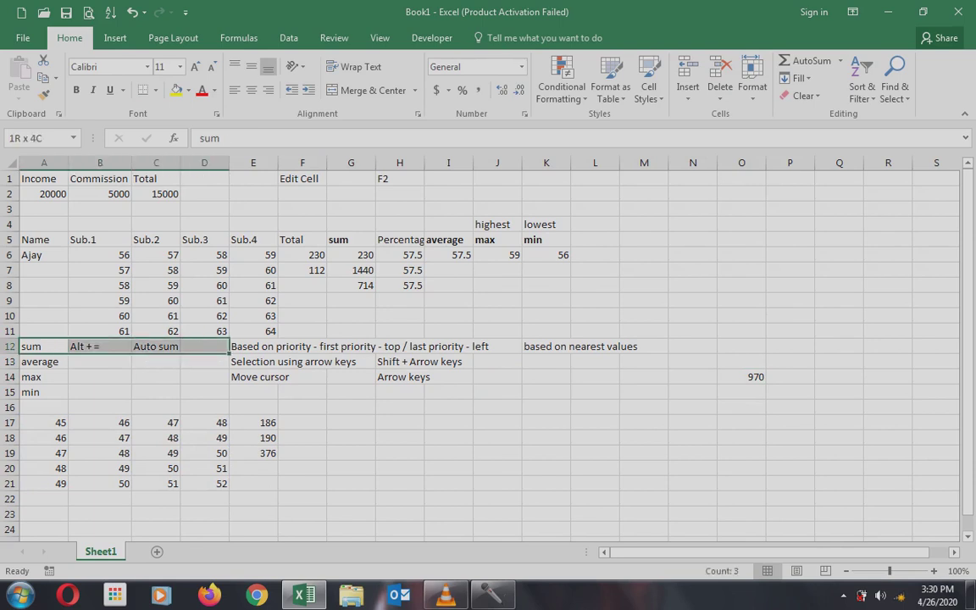
pyautogui.hotkey('shift', 'Right')
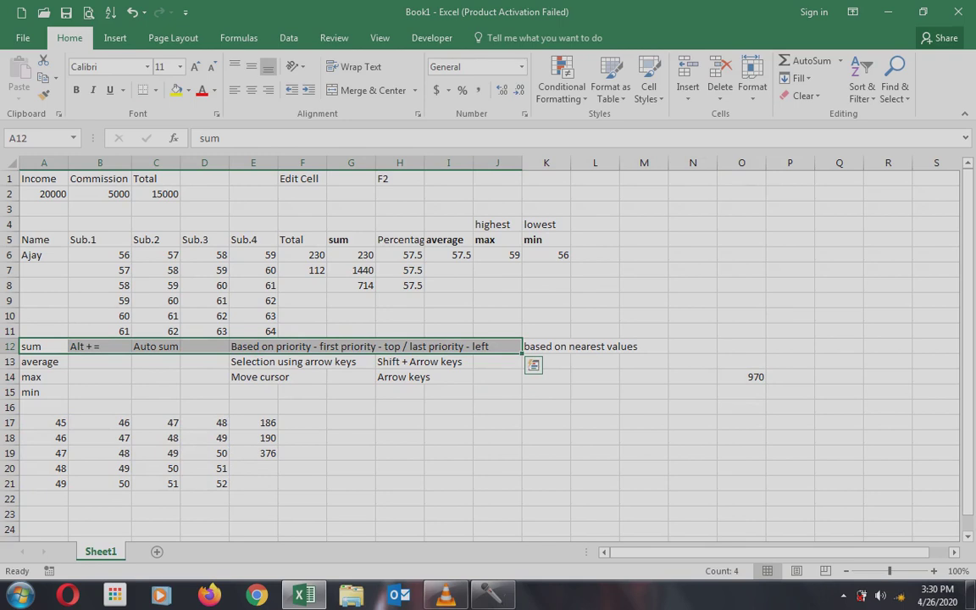
pyautogui.press('Left')
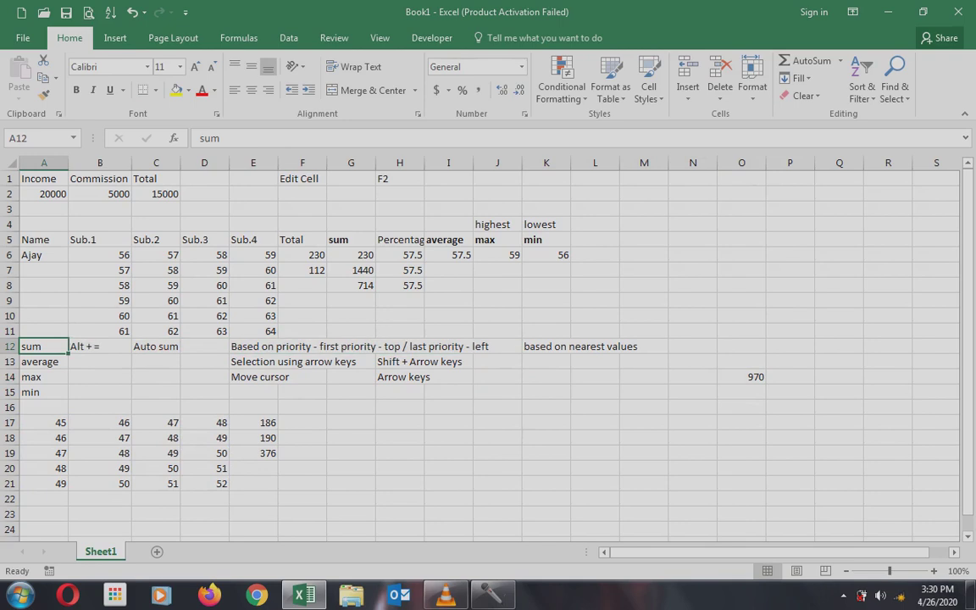
pyautogui.press('Down')
pyautogui.press('Down')
pyautogui.press('Down')
pyautogui.press('Down')
pyautogui.press('Down')
pyautogui.press('Down')
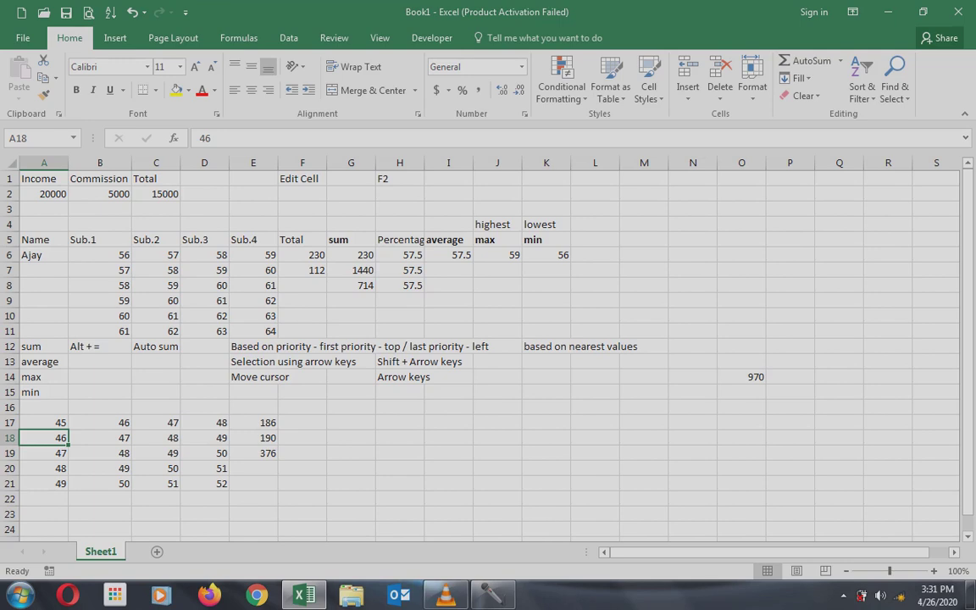
# Switch to the VLC media player window
pyautogui.click(446, 595)
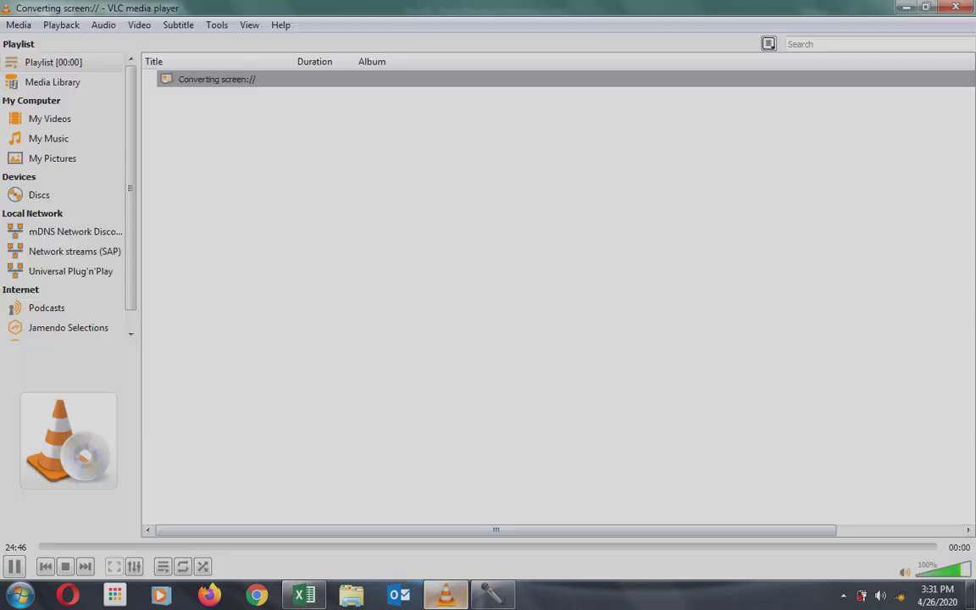